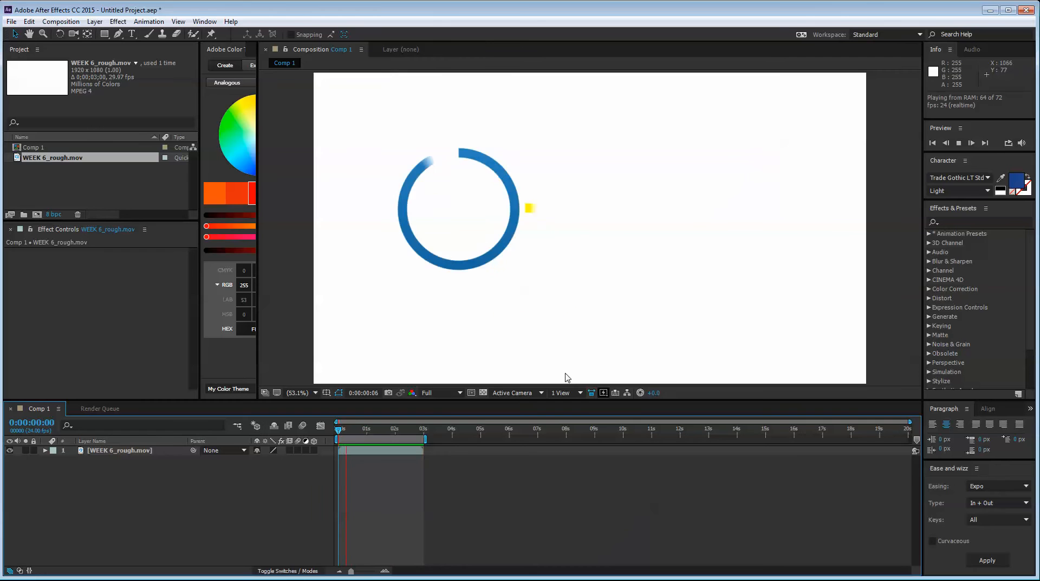
Scrub the rough animation to 0:00:01:18 and examine closely how the 2016 text meets the Olympic rings
{"action": "left_click", "coordinate": [355, 433]}
{"action": "left_click_drag", "start_coordinate": [356, 434], "coordinate": [381, 430]}
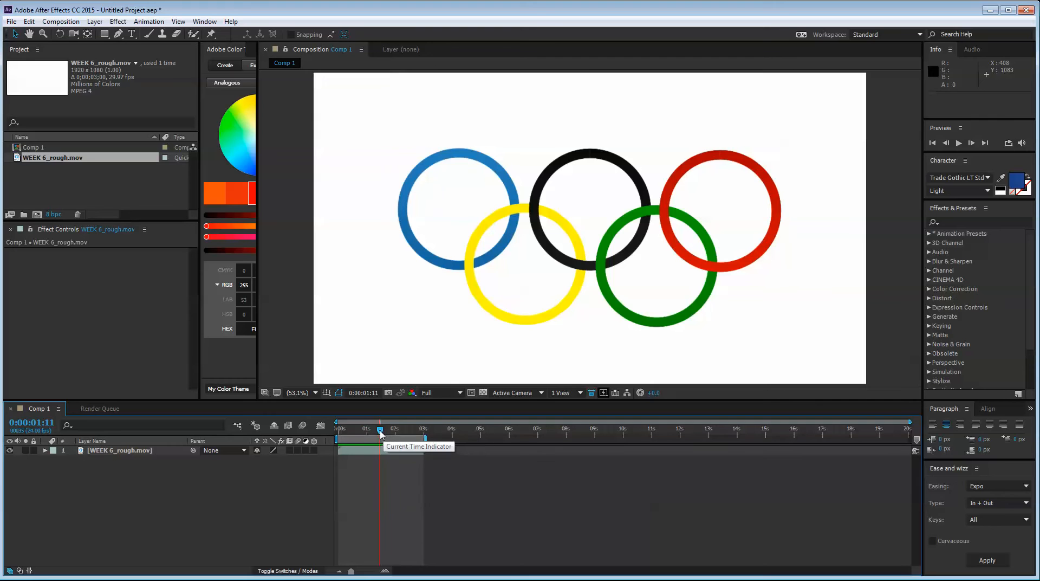
{"action": "left_click_drag", "start_coordinate": [380, 433], "coordinate": [392, 437]}
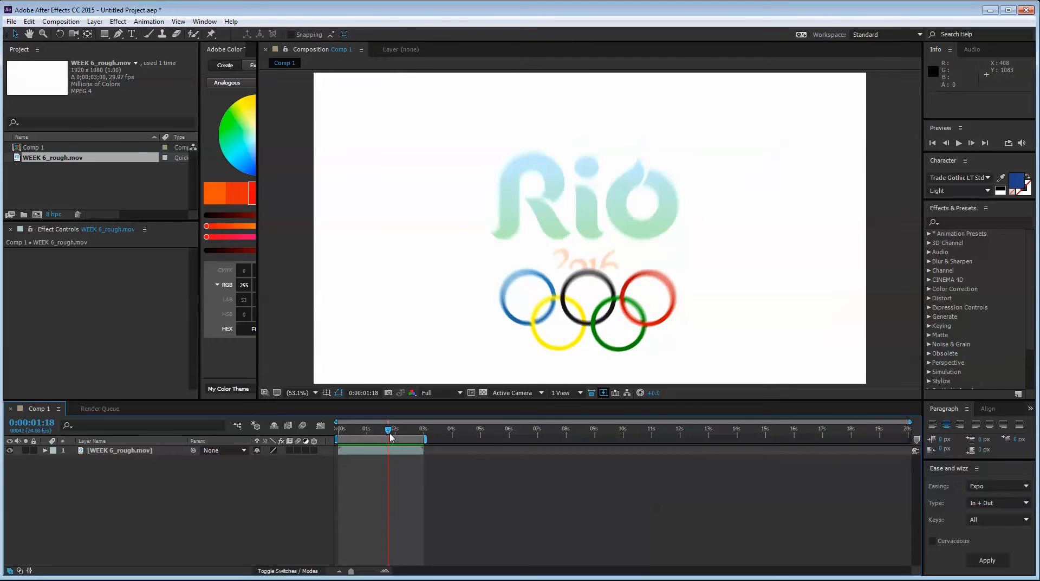
{"action": "scroll", "coordinate": [599, 255], "scroll_direction": "up", "scroll_amount": 4}
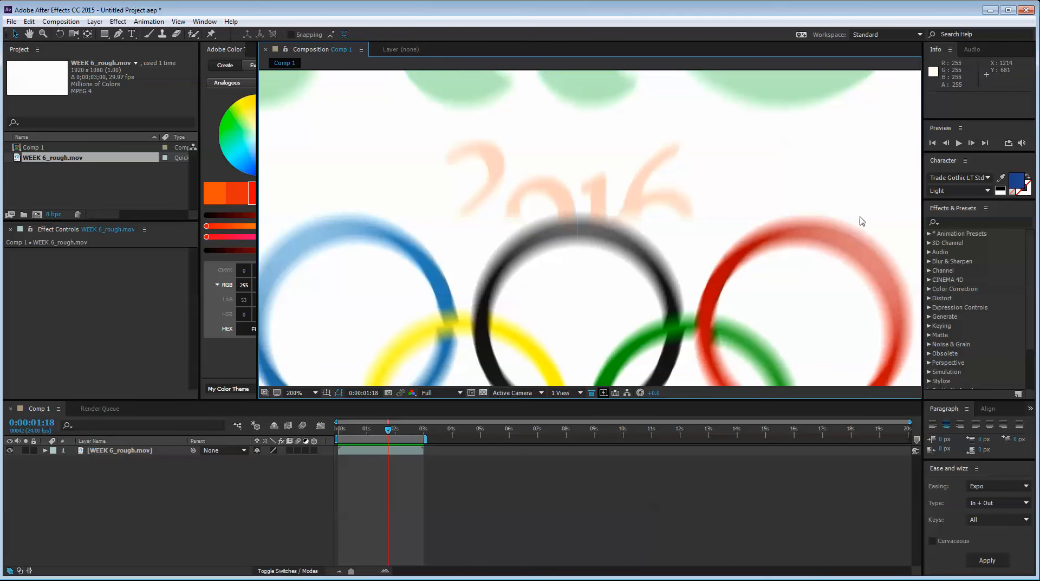
Add a full-frame deep royal blue solid above the video and move it down so its upper edge sits at the black ring's base
{"action": "right_click", "coordinate": [144, 515]}
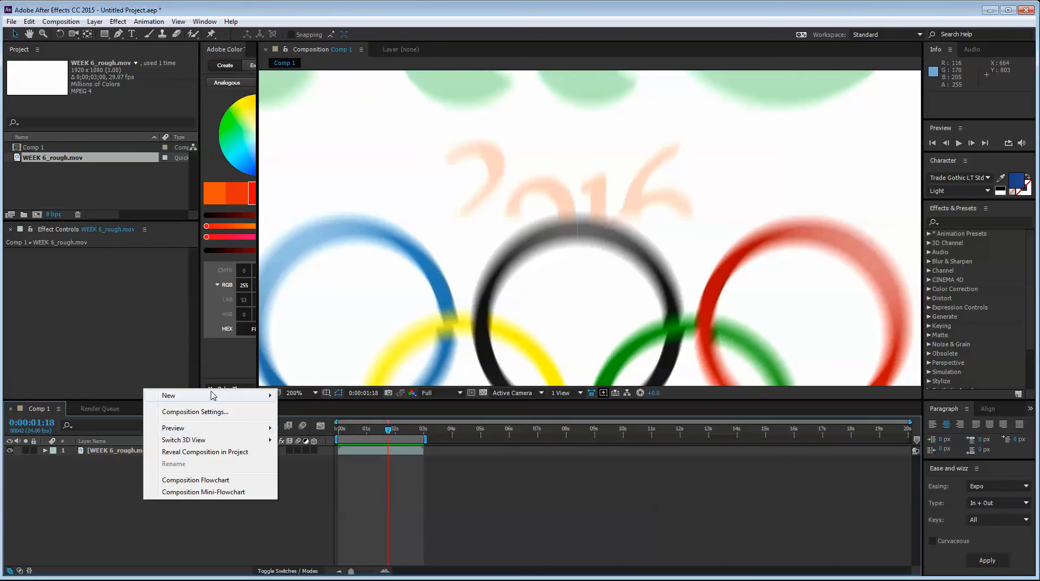
{"action": "mouse_move", "coordinate": [165, 394]}
{"action": "left_click", "coordinate": [322, 423]}
{"action": "key", "text": "Return"}
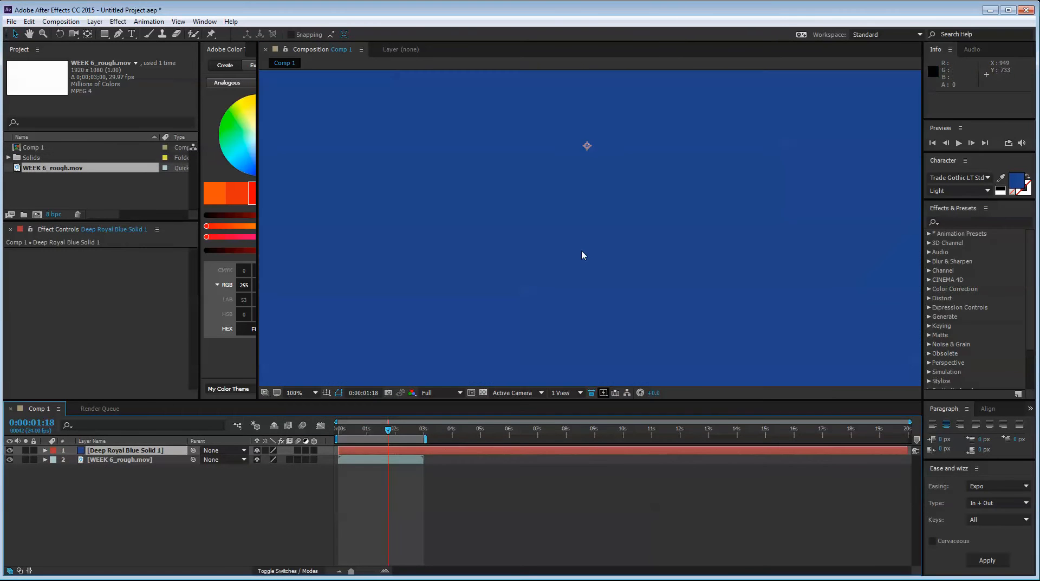
{"action": "scroll", "coordinate": [583, 230], "scroll_direction": "down", "scroll_amount": 3}
{"action": "left_click_drag", "start_coordinate": [586, 186], "coordinate": [592, 302]}
{"action": "scroll", "coordinate": [592, 305], "scroll_direction": "up", "scroll_amount": 4}
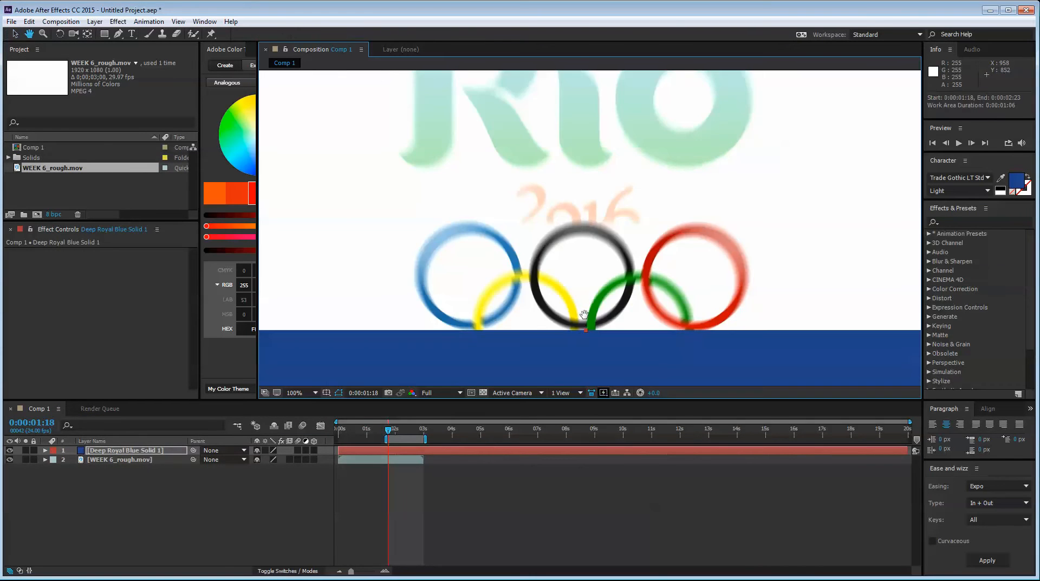
Preview the solid against the animation, and hide it at 0:00:02:00 to examine the rings underneath
{"action": "key", "text": "space"}
{"action": "left_click", "coordinate": [395, 430]}
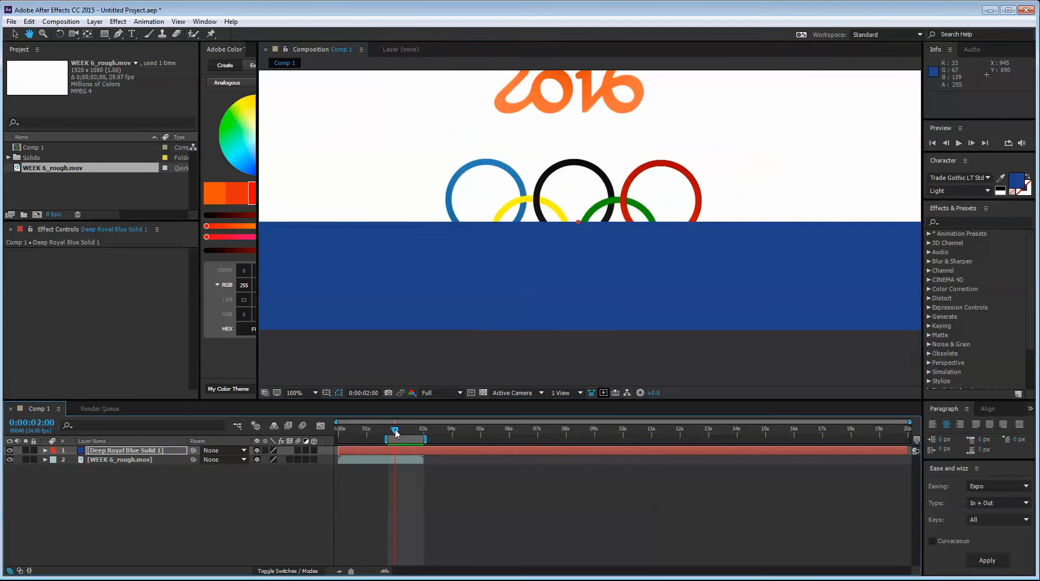
{"action": "left_click_drag", "start_coordinate": [481, 281], "coordinate": [506, 276]}
{"action": "scroll", "coordinate": [531, 267], "scroll_direction": "down", "scroll_amount": 4}
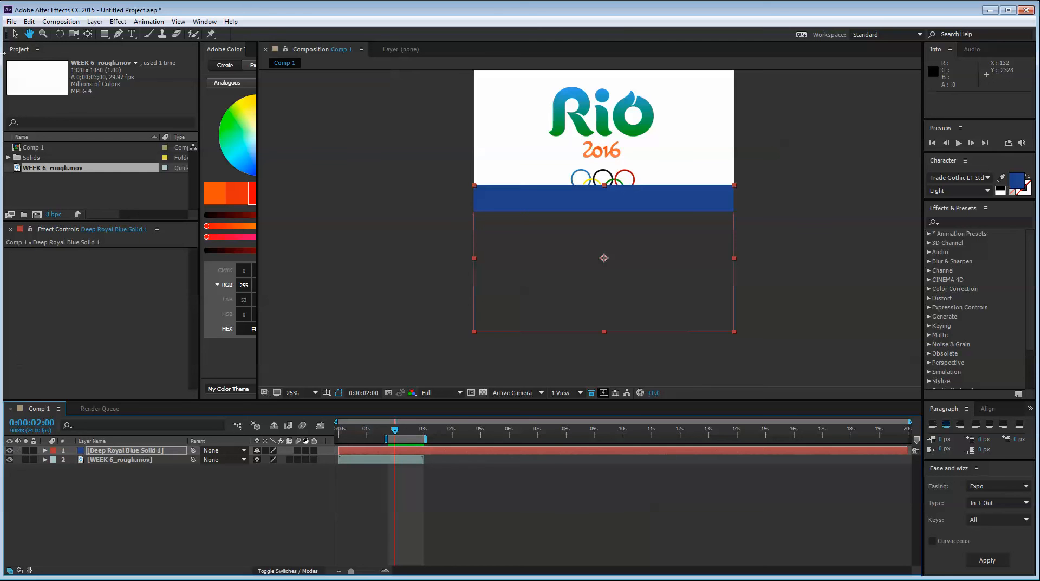
{"action": "left_click", "coordinate": [14, 33]}
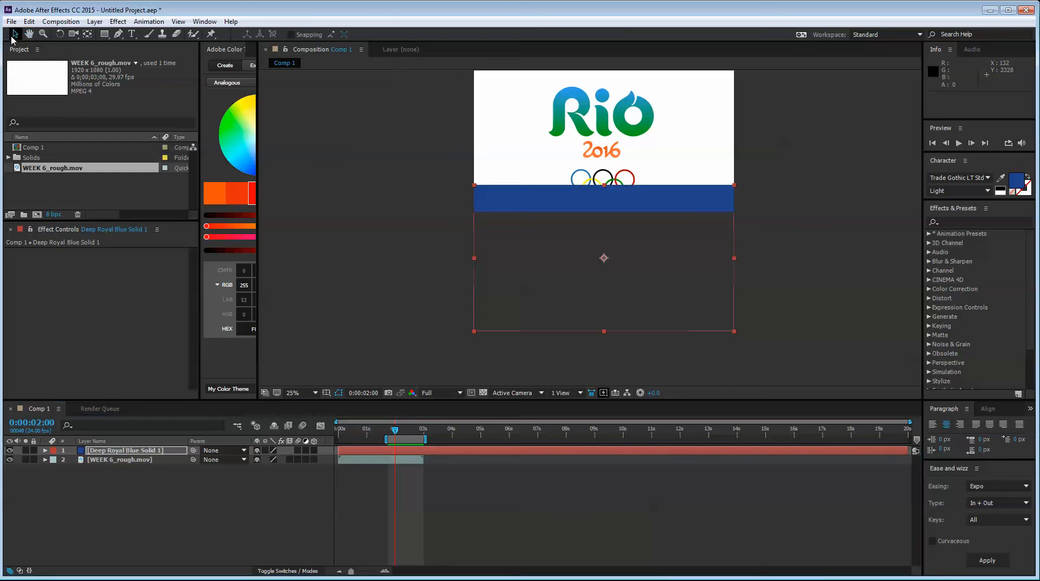
{"action": "left_click", "coordinate": [11, 449]}
{"action": "scroll", "coordinate": [622, 232], "scroll_direction": "up", "scroll_amount": 4}
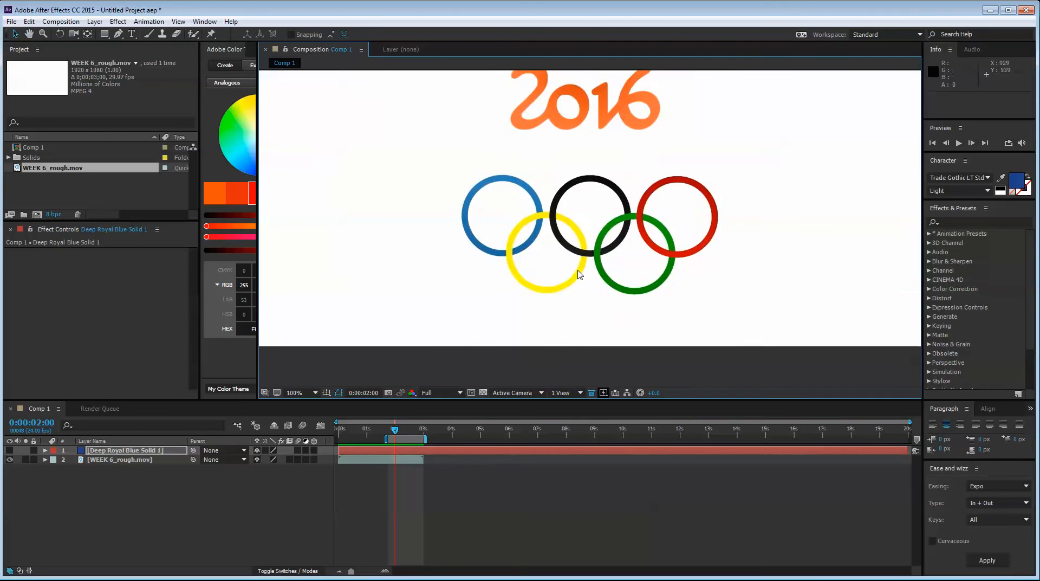
Try the redisplayed solid with its upper edge at the tops of the rings at 0:00:01:18, and delete it
{"action": "mouse_move", "coordinate": [397, 433]}
{"action": "left_mouse_down"}
{"action": "mouse_move", "coordinate": [416, 437]}
{"action": "mouse_move", "coordinate": [388, 437]}
{"action": "left_mouse_up"}
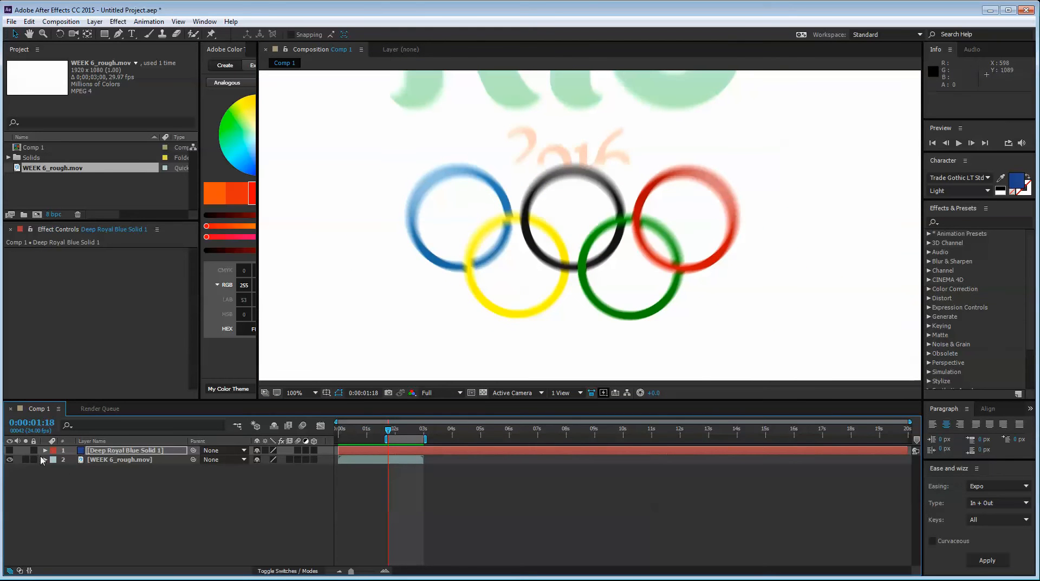
{"action": "left_click", "coordinate": [9, 450]}
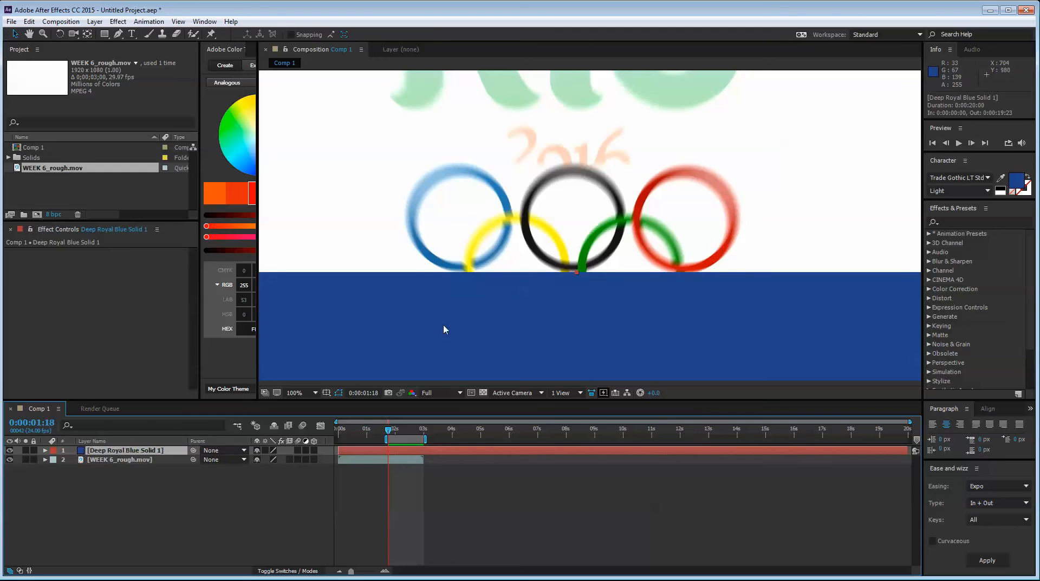
{"action": "left_click_drag", "start_coordinate": [583, 327], "coordinate": [588, 225]}
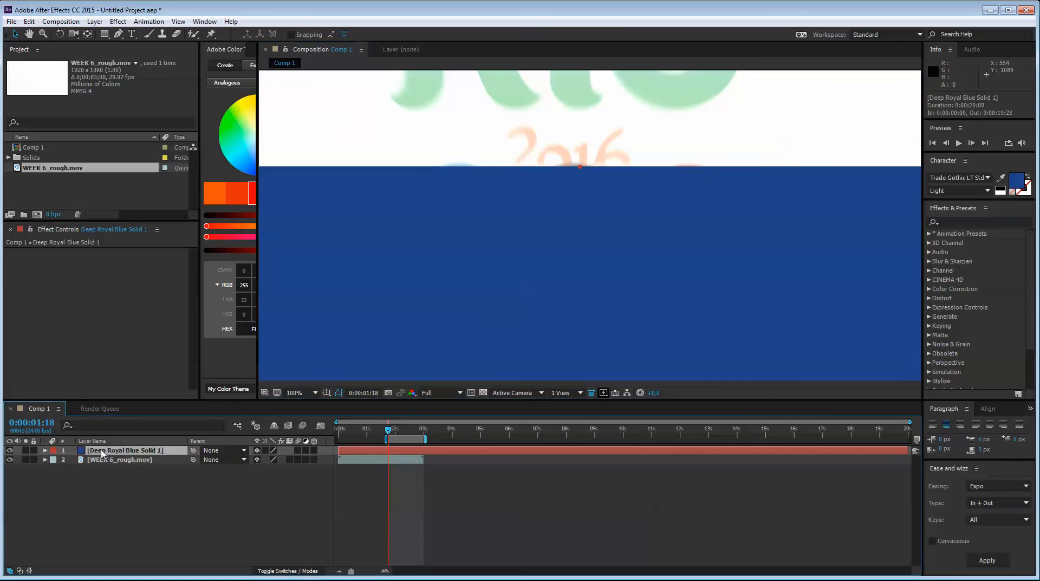
{"action": "key", "text": "Delete"}
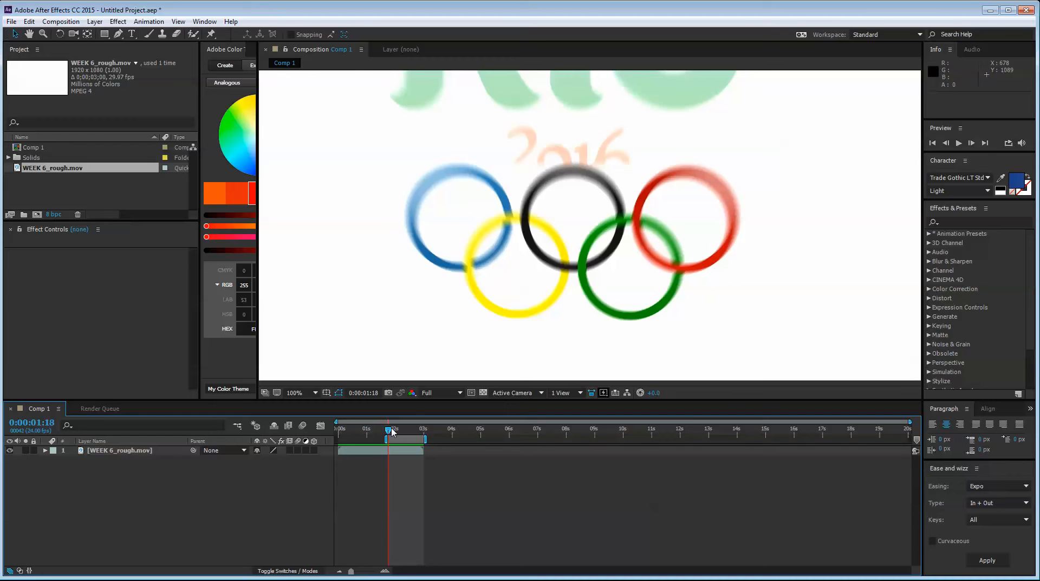
Scrub through the NBC logo reveal to 0:00:02:12 and examine the final layout of the whole frame
{"action": "left_click_drag", "start_coordinate": [393, 430], "coordinate": [402, 433]}
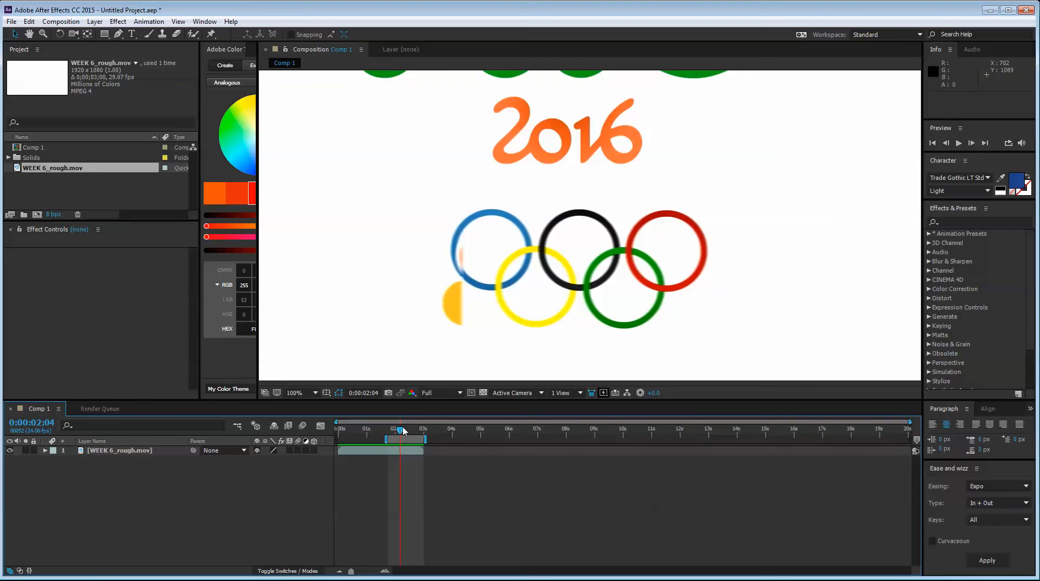
{"action": "left_click_drag", "start_coordinate": [403, 429], "coordinate": [403, 430]}
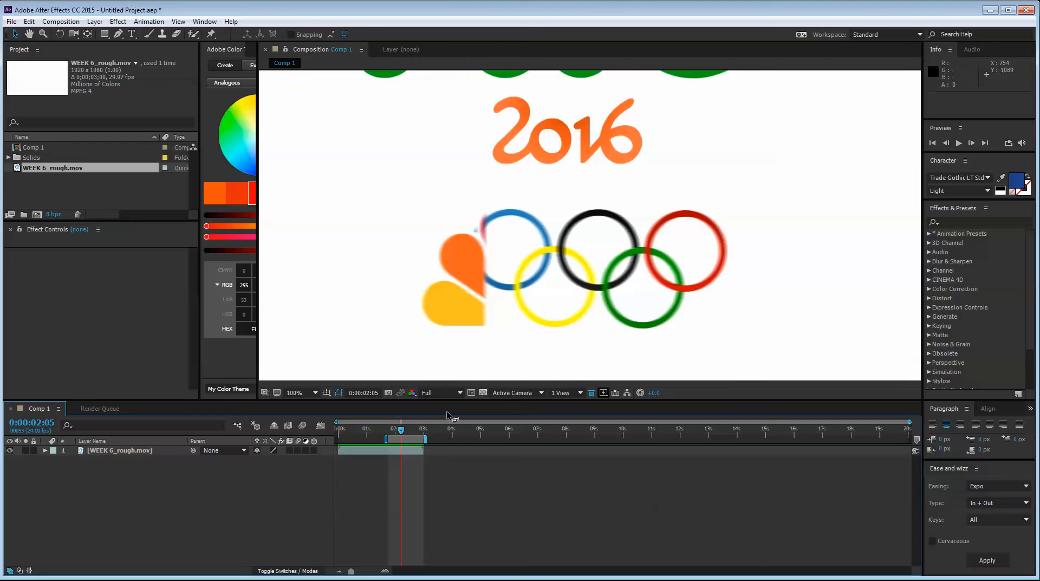
{"action": "left_click_drag", "start_coordinate": [401, 433], "coordinate": [410, 433]}
{"action": "scroll", "coordinate": [497, 243], "scroll_direction": "down", "scroll_amount": 1}
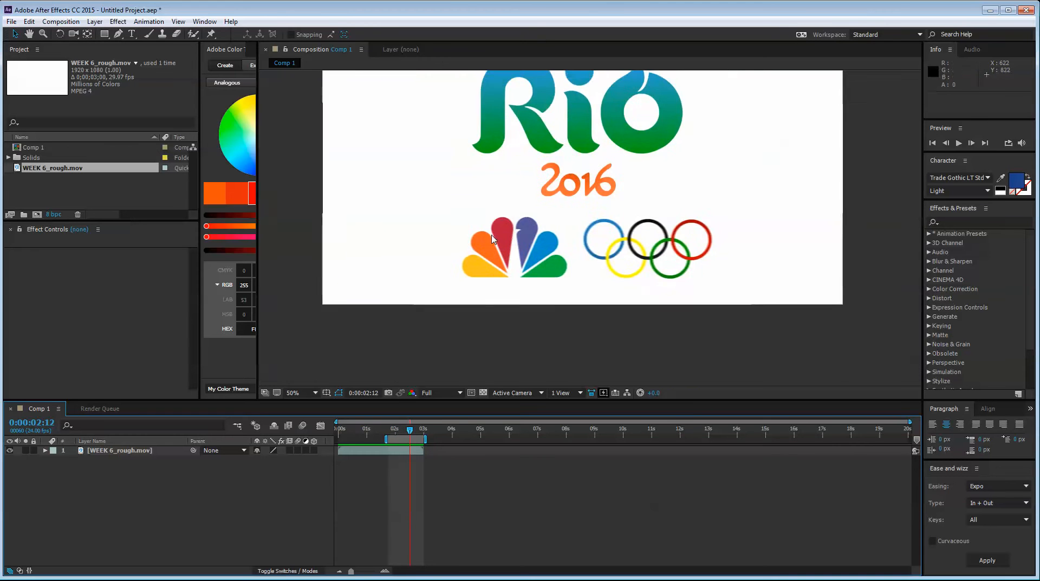
{"action": "left_click_drag", "start_coordinate": [496, 246], "coordinate": [488, 299]}
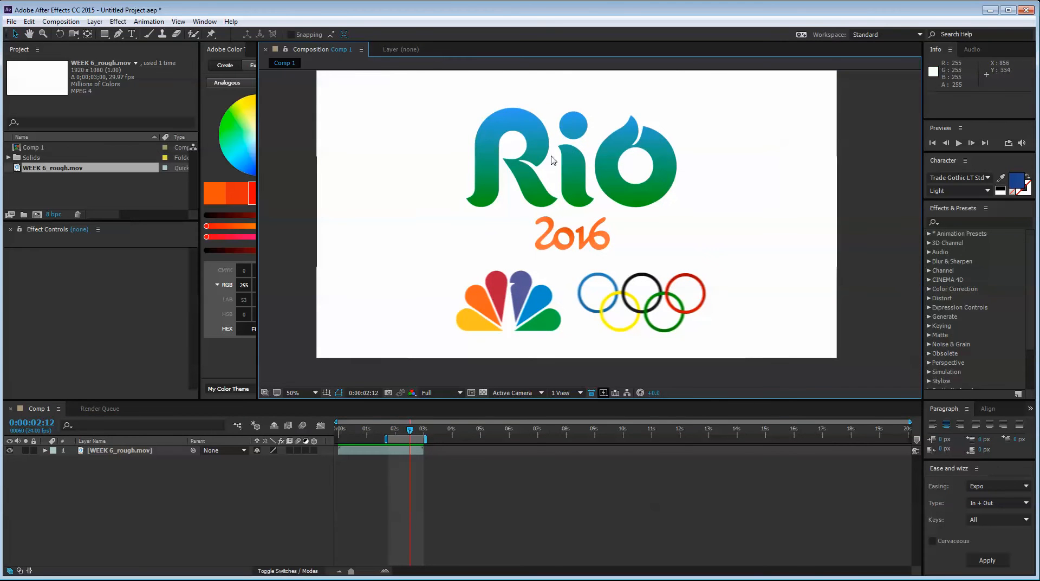
{"action": "mouse_move", "coordinate": [587, 216]}
{"action": "left_mouse_down"}
{"action": "mouse_move", "coordinate": [578, 244]}
{"action": "mouse_move", "coordinate": [586, 226]}
{"action": "left_mouse_up"}
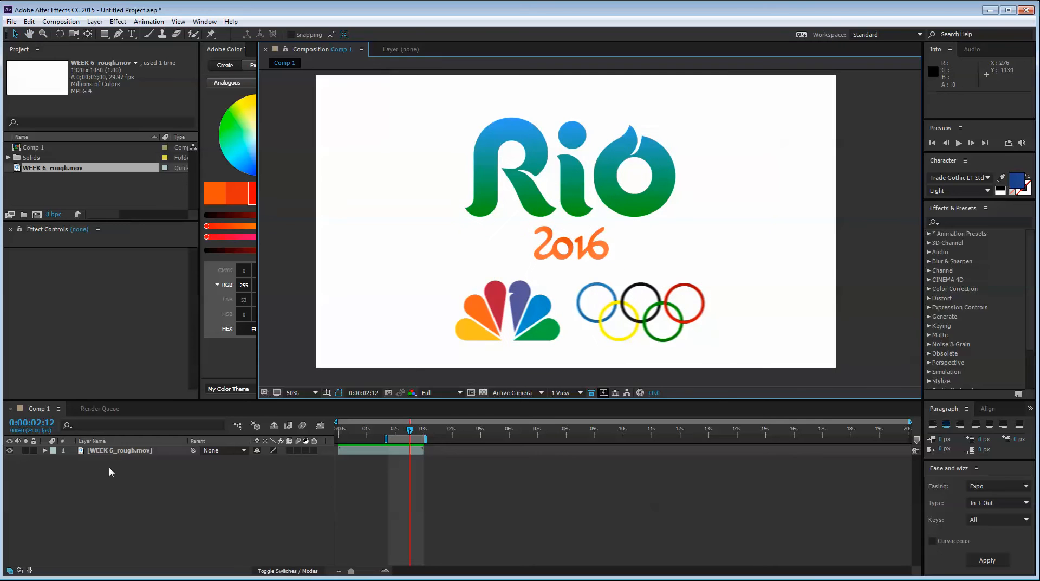
Hide the WEEK 6_rough.mov layer and create a new shape layer in Comp 1
{"action": "left_click", "coordinate": [110, 469]}
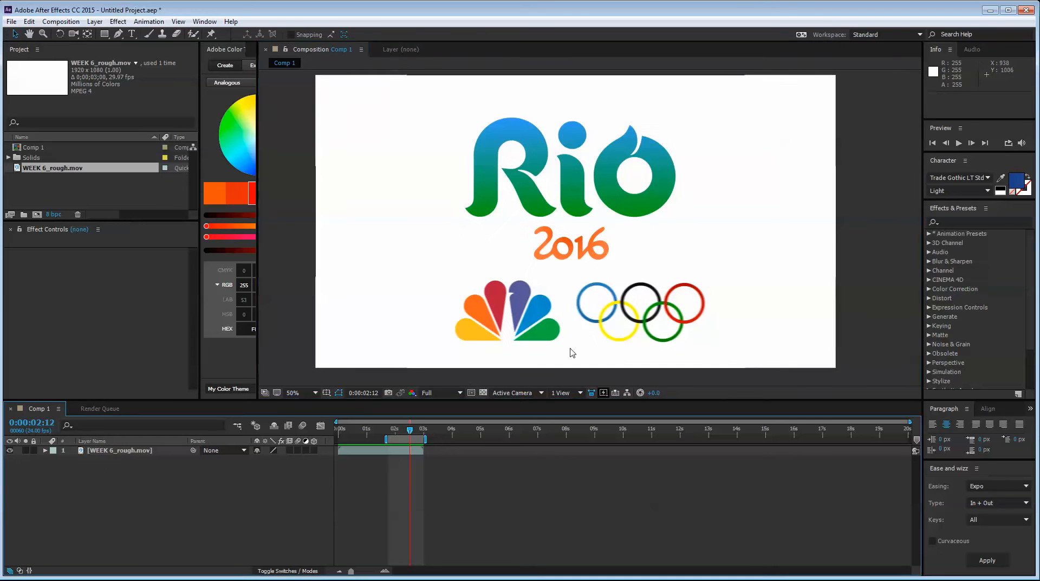
{"action": "left_click", "coordinate": [144, 450]}
{"action": "left_click", "coordinate": [9, 450]}
{"action": "right_click", "coordinate": [87, 477]}
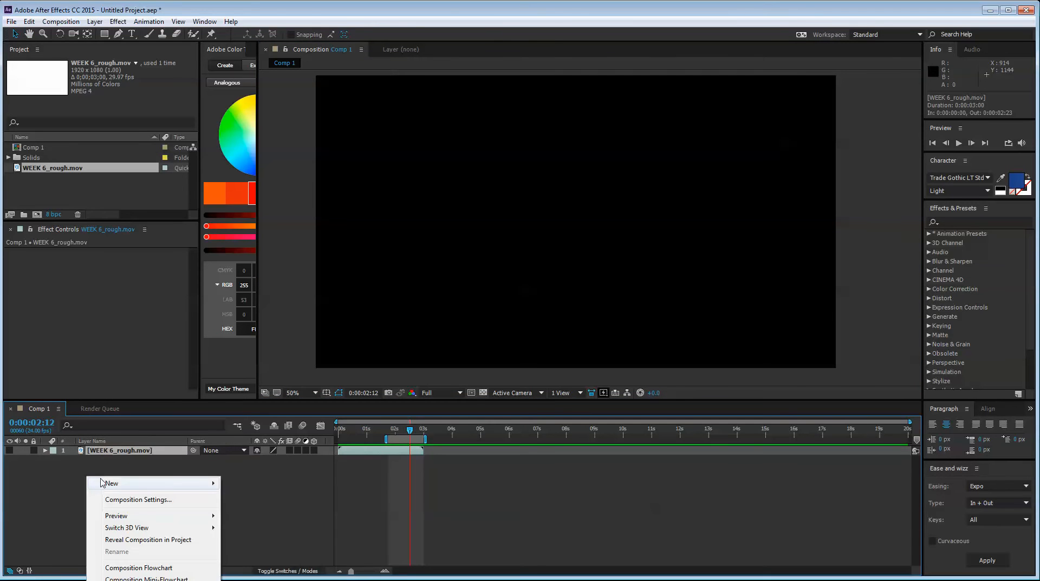
{"action": "mouse_move", "coordinate": [167, 484]}
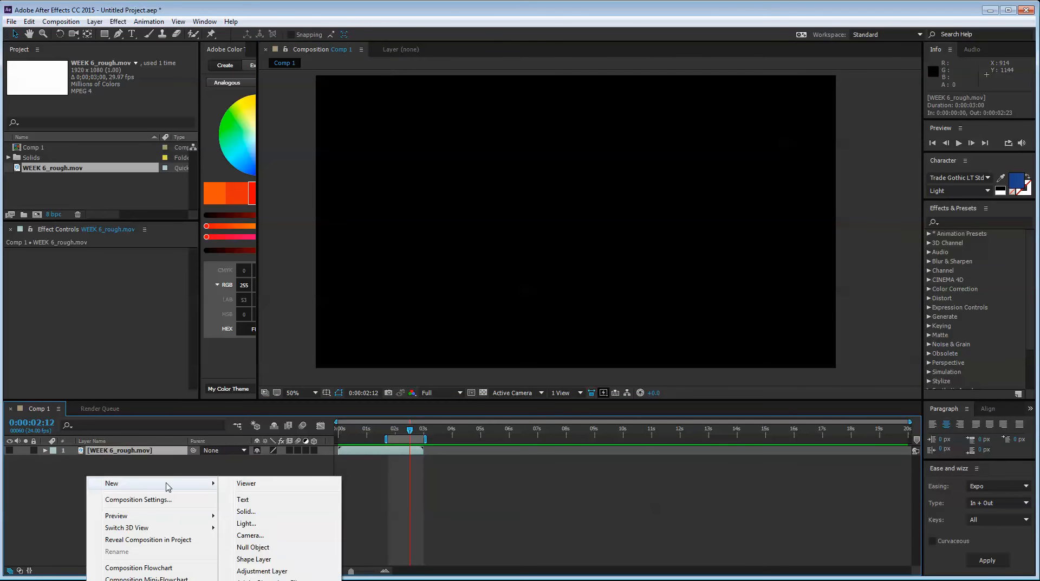
{"action": "left_click", "coordinate": [277, 562]}
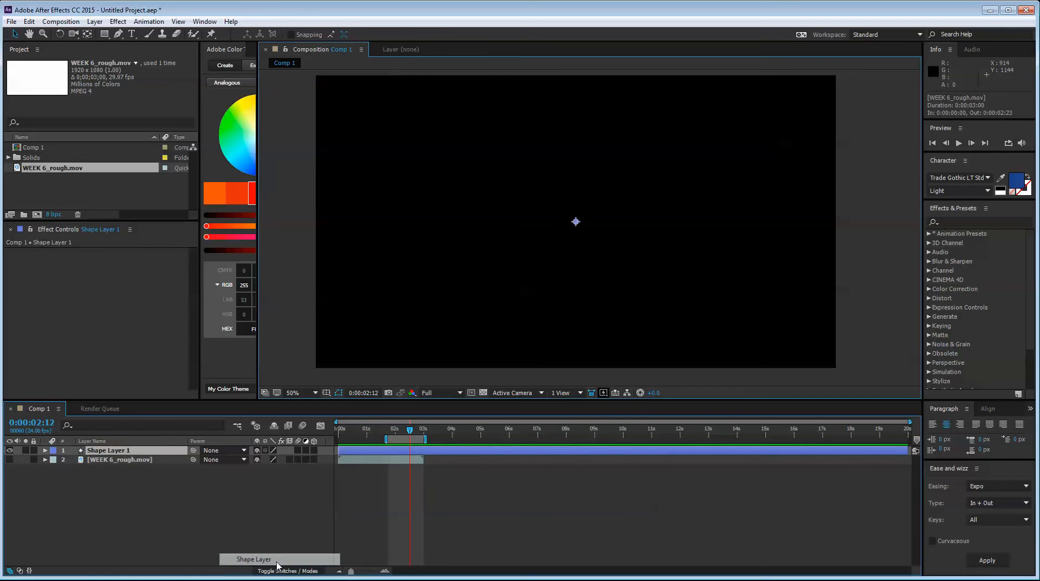
Add an ellipse path and a stroke to the contents of the new shape layer
{"action": "left_click", "coordinate": [102, 35]}
{"action": "left_click", "coordinate": [45, 450]}
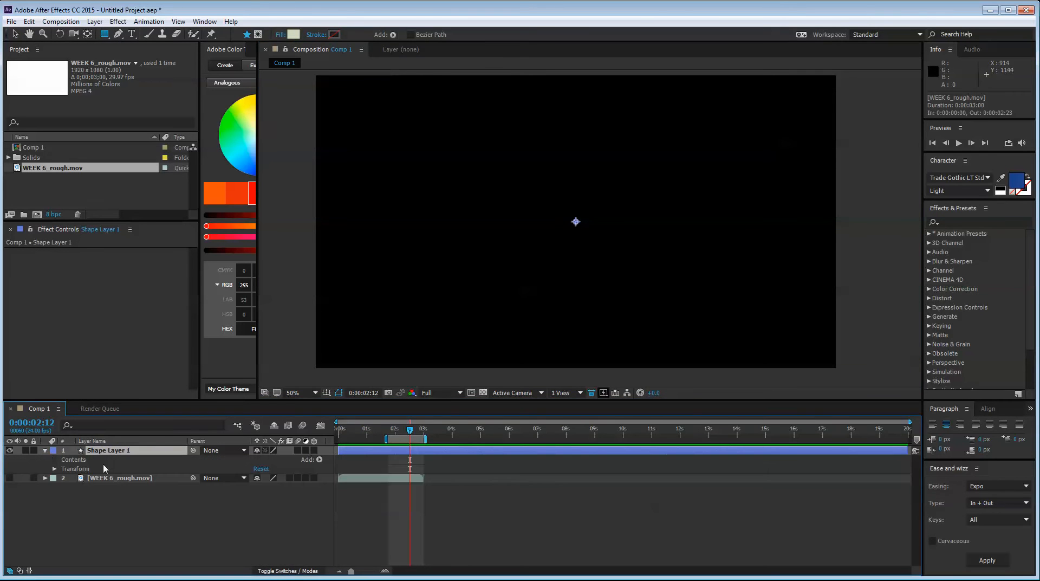
{"action": "left_click", "coordinate": [318, 459]}
{"action": "left_click", "coordinate": [352, 262]}
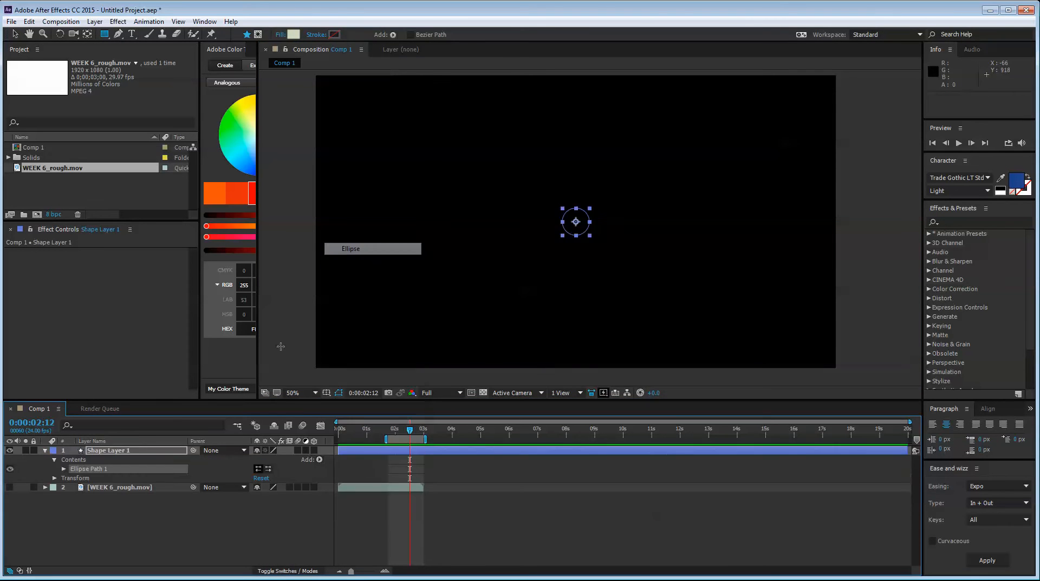
{"action": "left_click", "coordinate": [319, 459]}
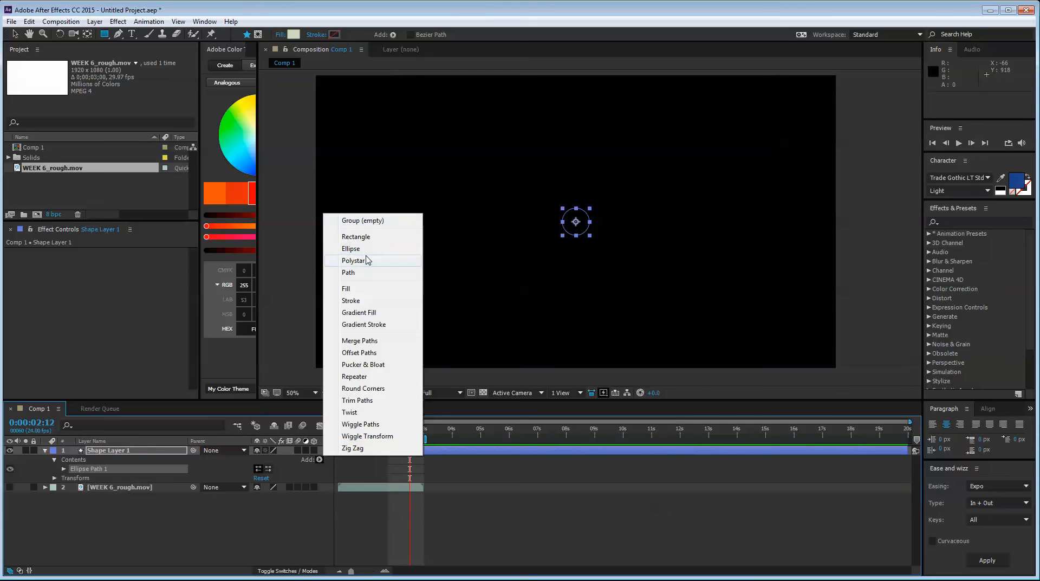
{"action": "left_click", "coordinate": [357, 302]}
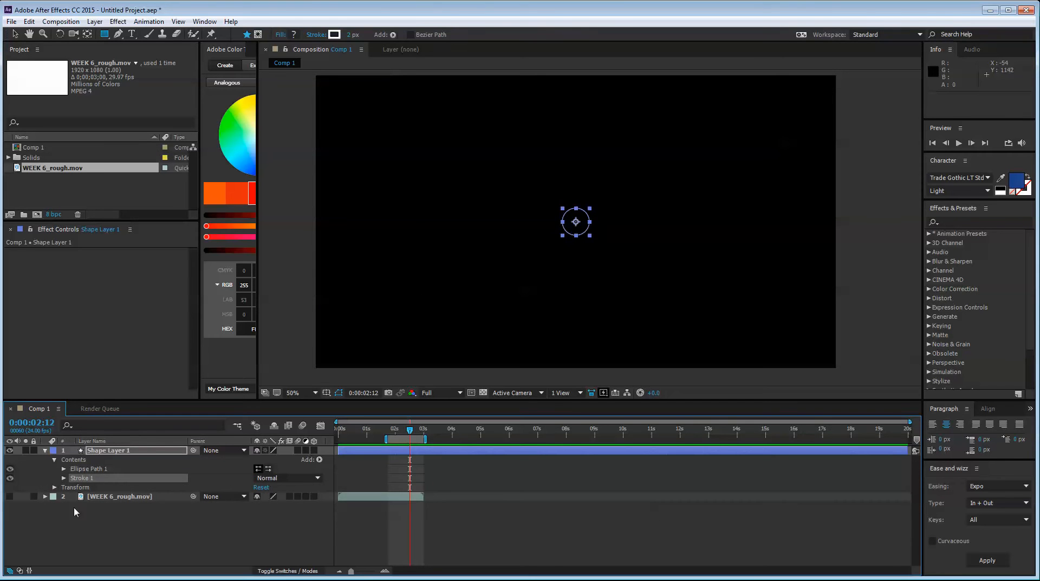
Set the ellipse's size to 240 × 240 and its stroke color to red (FF0000), leaving the shape layer deselected
{"action": "left_click", "coordinate": [63, 469]}
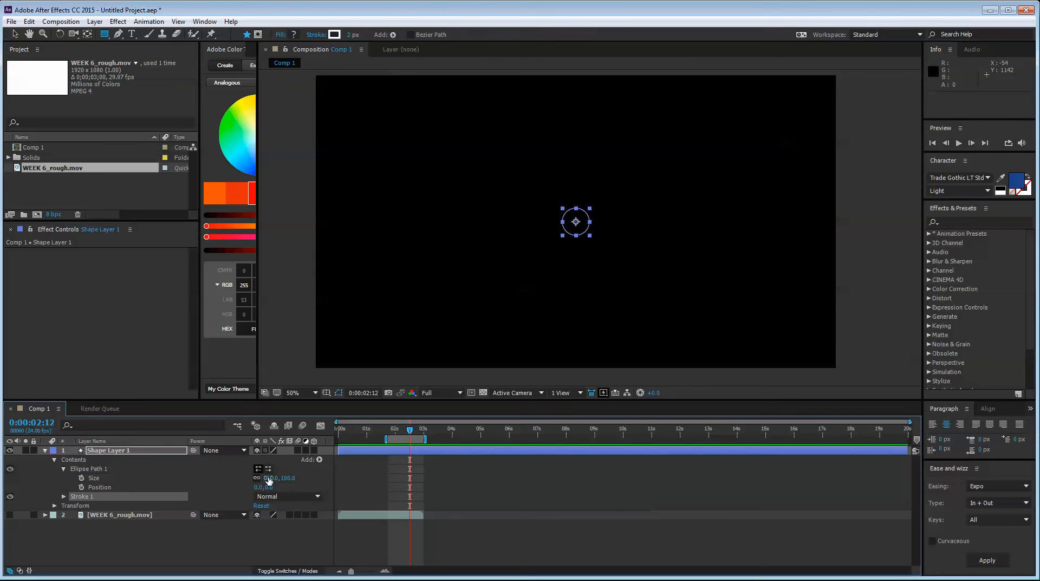
{"action": "left_click_drag", "start_coordinate": [269, 479], "coordinate": [344, 471]}
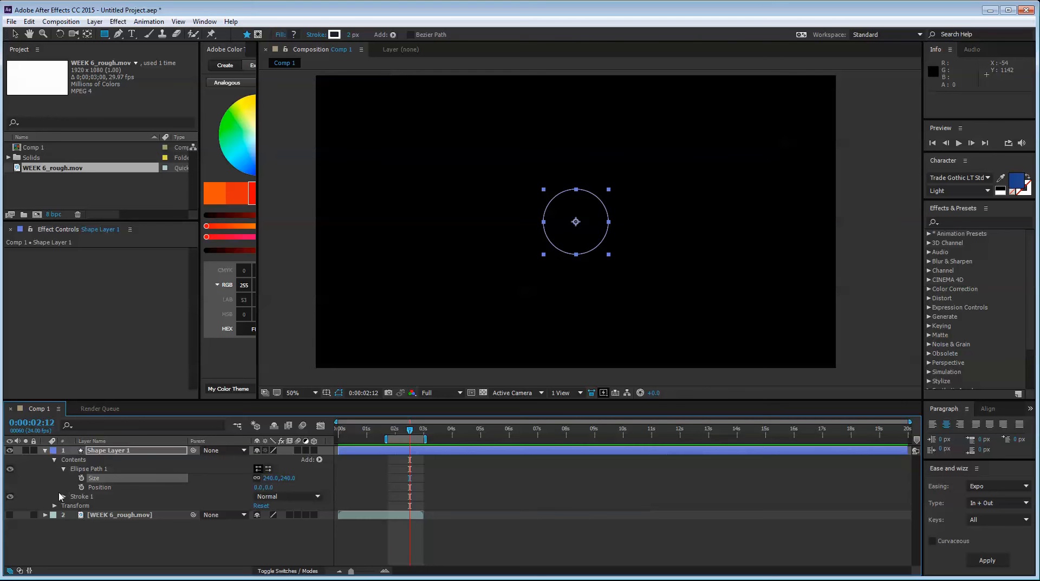
{"action": "left_click", "coordinate": [64, 496]}
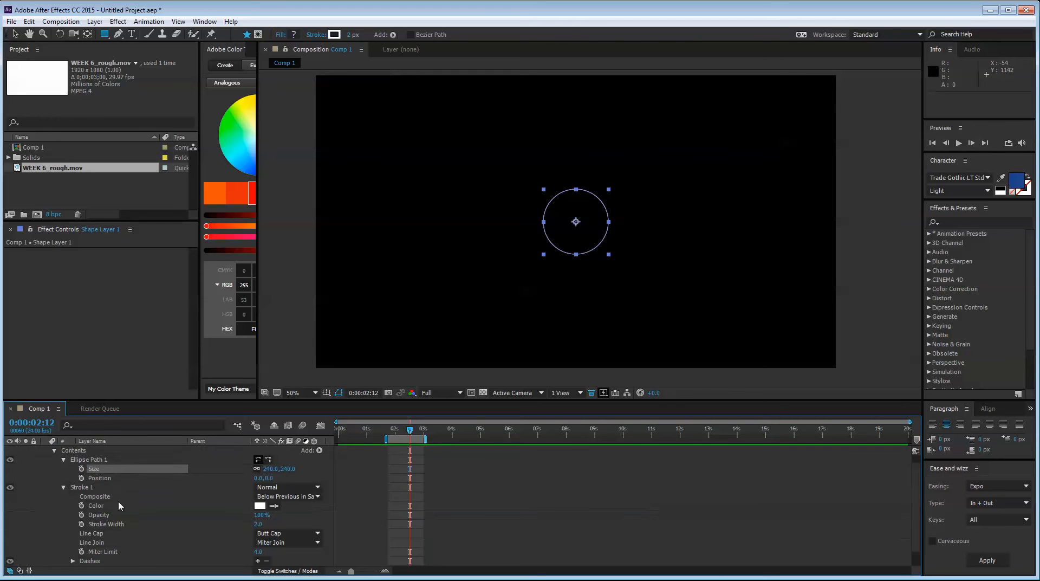
{"action": "left_click", "coordinate": [261, 506]}
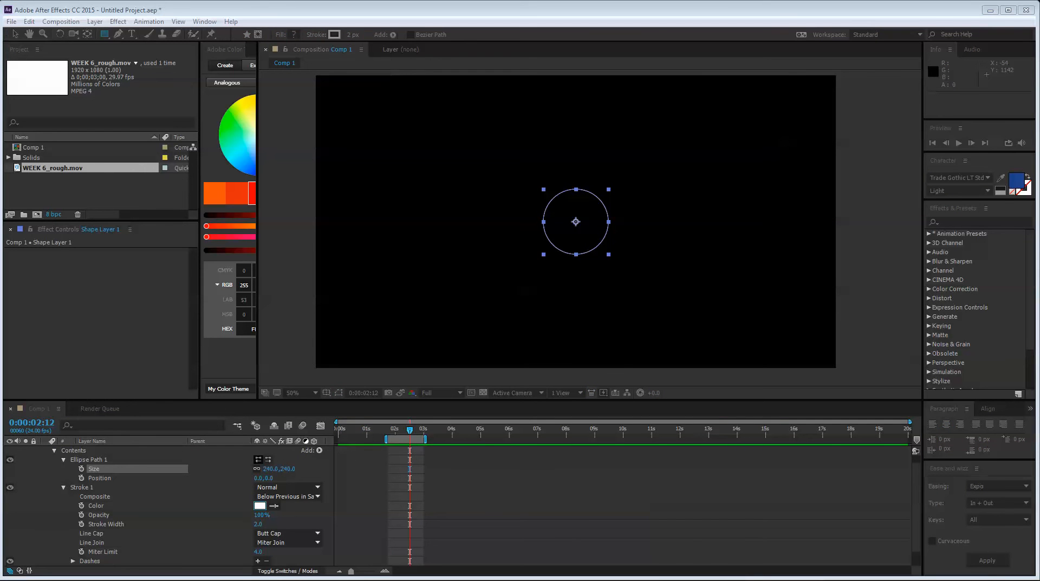
{"action": "left_click_drag", "start_coordinate": [323, 156], "coordinate": [351, 133]}
{"action": "key", "text": "ctrl+v"}
{"action": "left_click", "coordinate": [536, 152]}
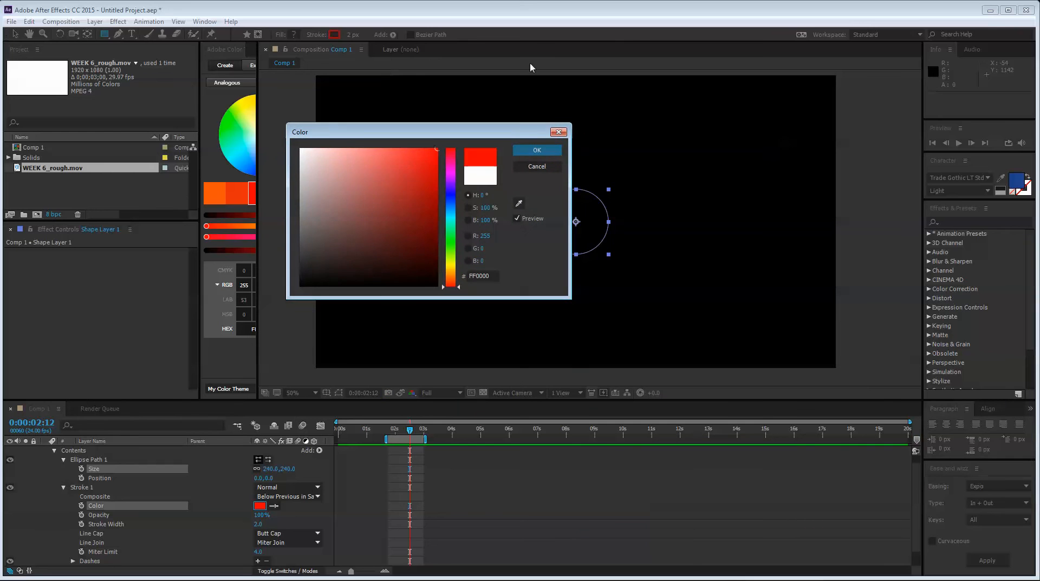
{"action": "left_click", "coordinate": [13, 34]}
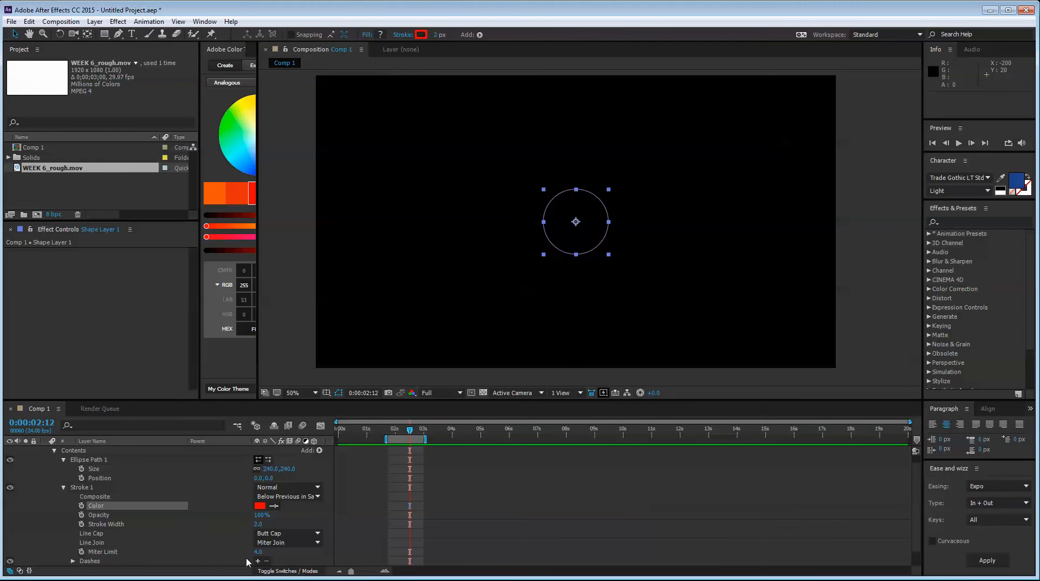
{"action": "scroll", "coordinate": [236, 536], "scroll_direction": "down", "scroll_amount": 1}
{"action": "scroll", "coordinate": [231, 536], "scroll_direction": "up", "scroll_amount": 1}
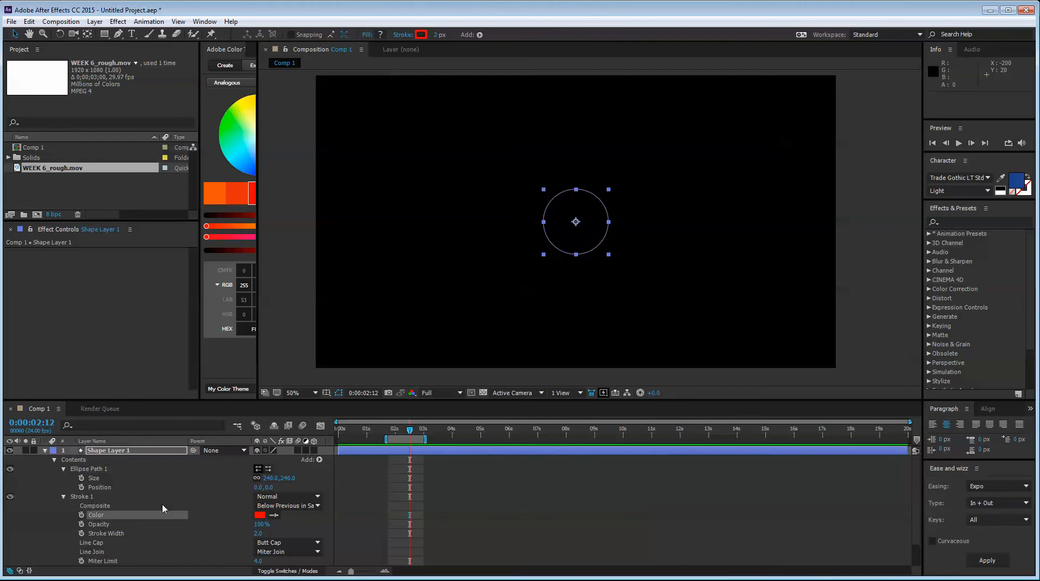
{"action": "left_click", "coordinate": [186, 528]}
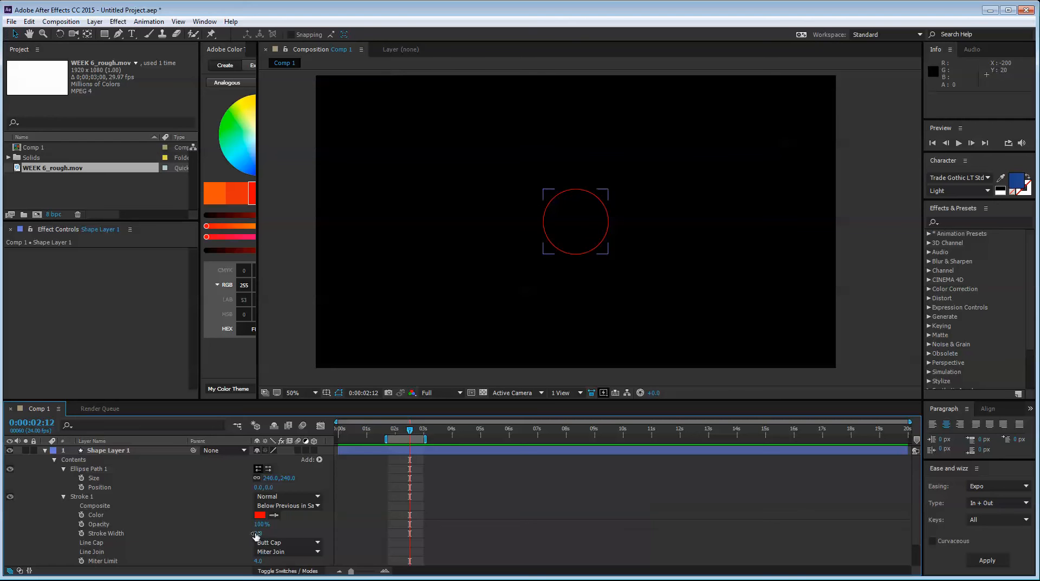
Set the ring's stroke width to 28 and its ellipse size to 299 × 299
{"action": "left_click_drag", "start_coordinate": [257, 532], "coordinate": [286, 533]}
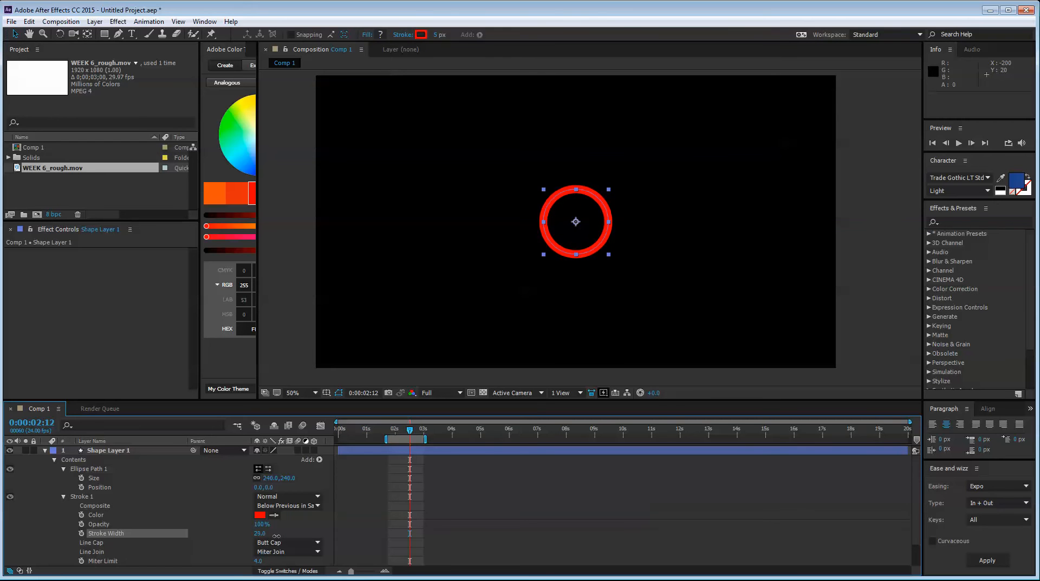
{"action": "left_click_drag", "start_coordinate": [271, 478], "coordinate": [326, 475]}
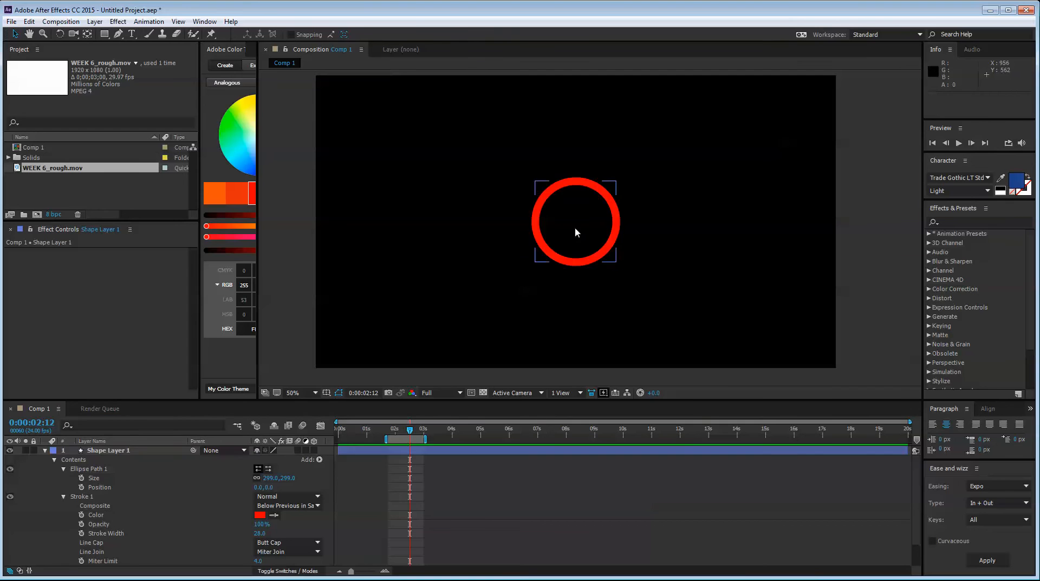
Move the ring to the upper left of the frame, duplicate it and place the copy at about 700, 546
{"action": "mouse_move", "coordinate": [576, 229]}
{"action": "left_mouse_down"}
{"action": "mouse_move", "coordinate": [446, 193]}
{"action": "mouse_move", "coordinate": [530, 244]}
{"action": "mouse_move", "coordinate": [533, 230]}
{"action": "left_mouse_up"}
{"action": "key", "text": "ctrl+d"}
Change the stroke color of Shape Layer 1 to a pure blue and collapse its properties
{"action": "left_click", "coordinate": [259, 523]}
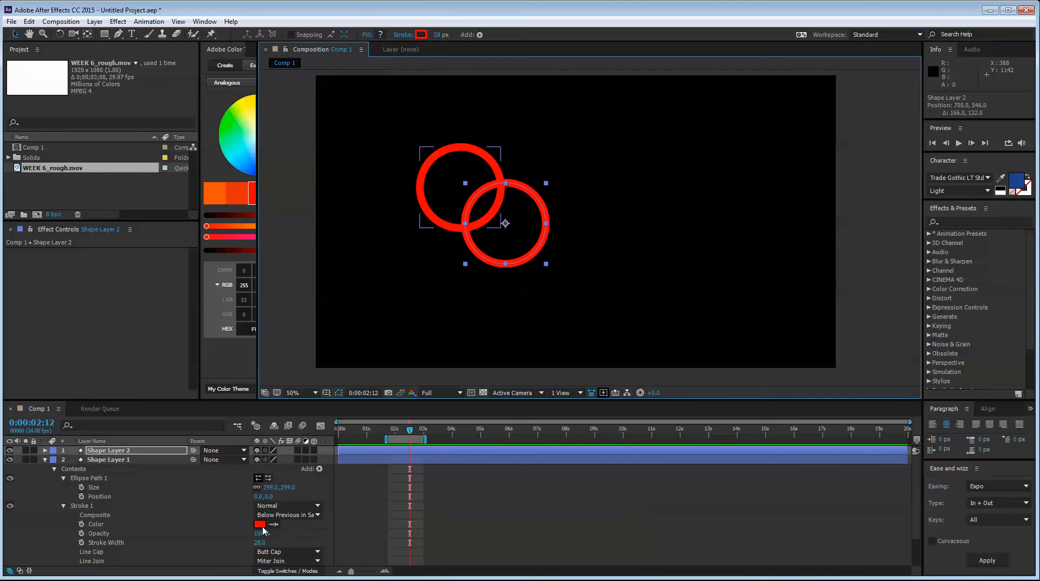
{"action": "left_click", "coordinate": [428, 222]}
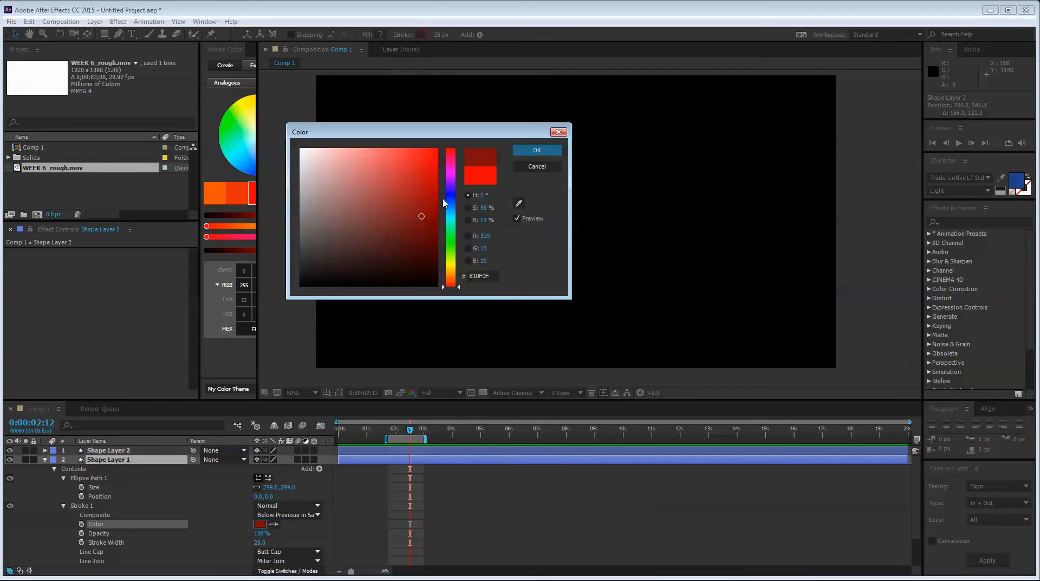
{"action": "left_click", "coordinate": [450, 199]}
{"action": "left_click", "coordinate": [536, 150]}
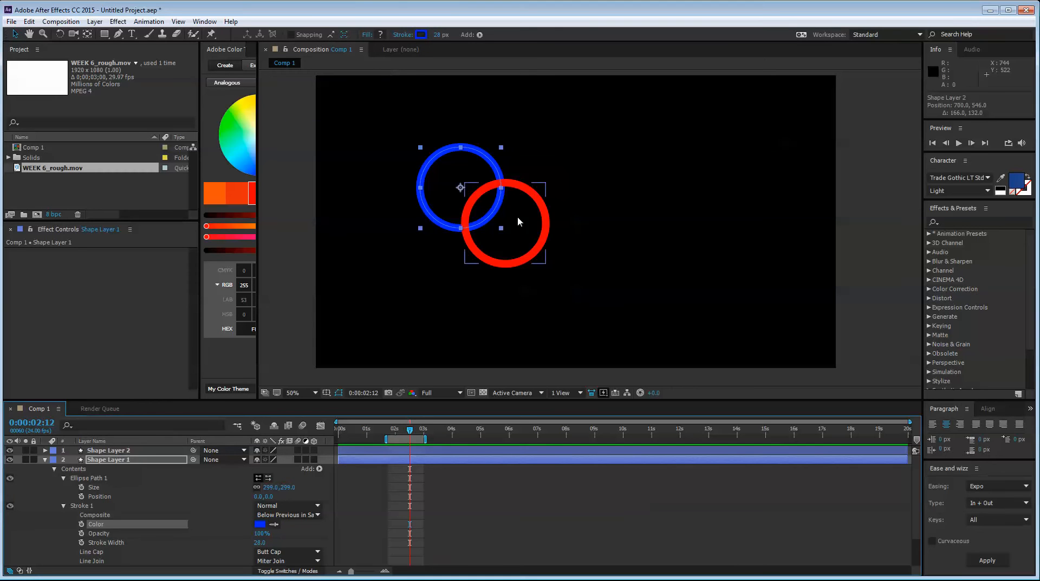
{"action": "left_click", "coordinate": [94, 487]}
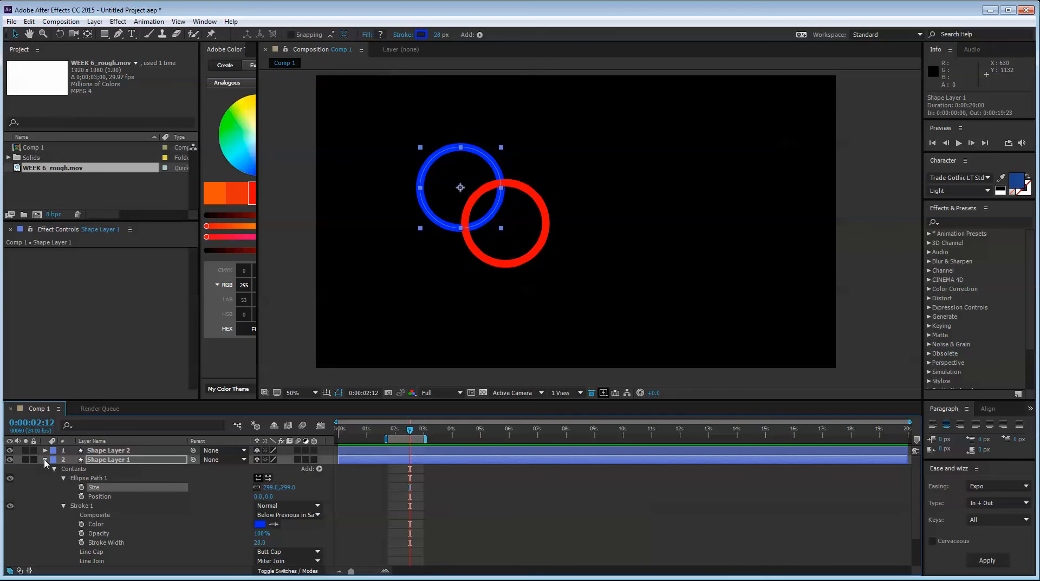
{"action": "left_click", "coordinate": [45, 459]}
Duplicate Shape Layer 2 and place the copy up and to the right, at about 876, 422
{"action": "left_click", "coordinate": [508, 190]}
{"action": "key", "text": "ctrl+d"}
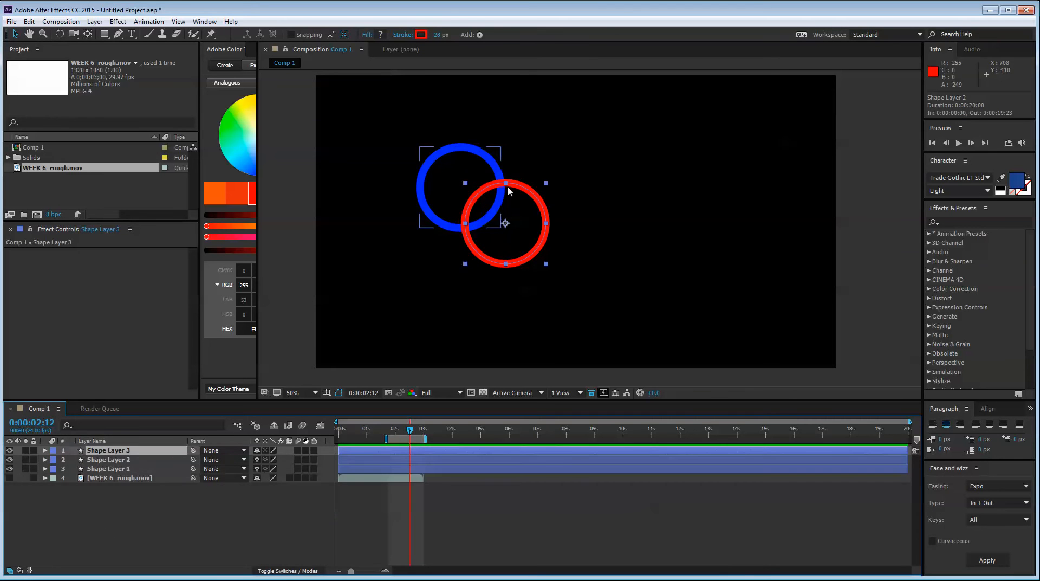
{"action": "left_click_drag", "start_coordinate": [545, 223], "coordinate": [566, 183]}
{"action": "key", "text": "ctrl+z"}
{"action": "left_click_drag", "start_coordinate": [515, 217], "coordinate": [562, 183]}
Show the WEEK 6_rough.mov layer and sample its yellow ring as the stroke color of Shape Layer 2
{"action": "left_click", "coordinate": [9, 477]}
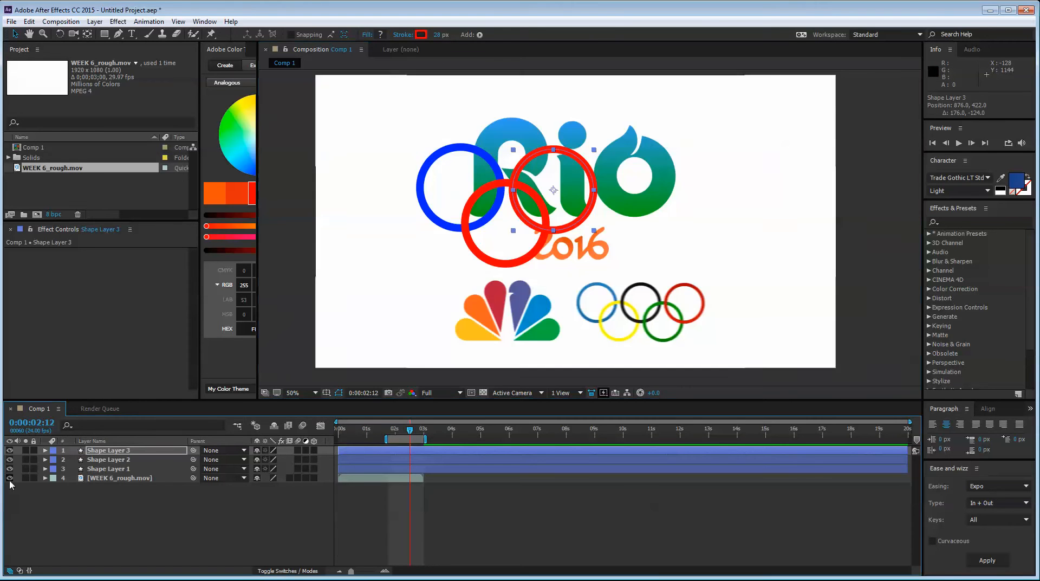
{"action": "left_click", "coordinate": [496, 241]}
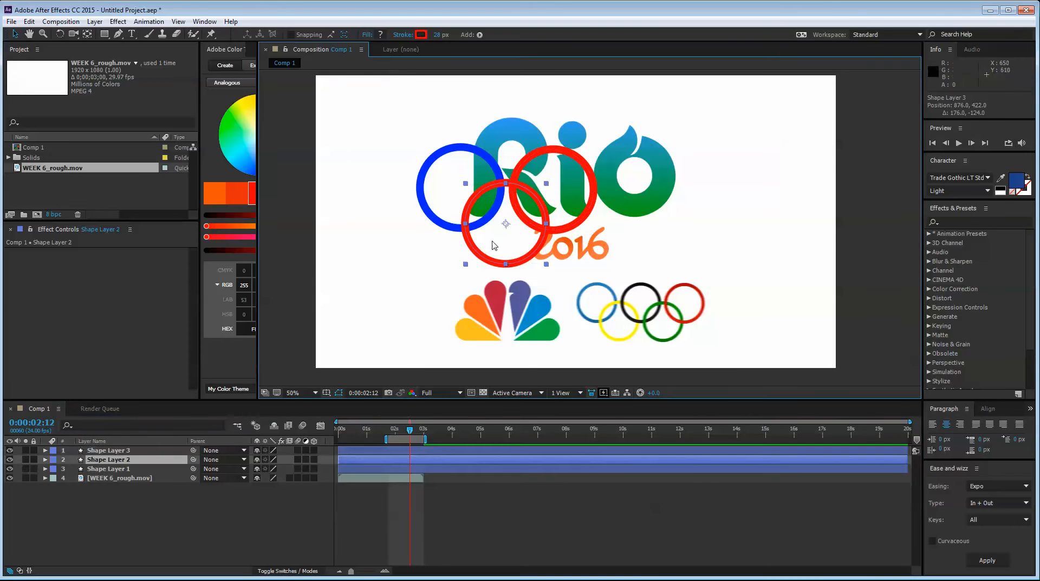
{"action": "left_click", "coordinate": [421, 36]}
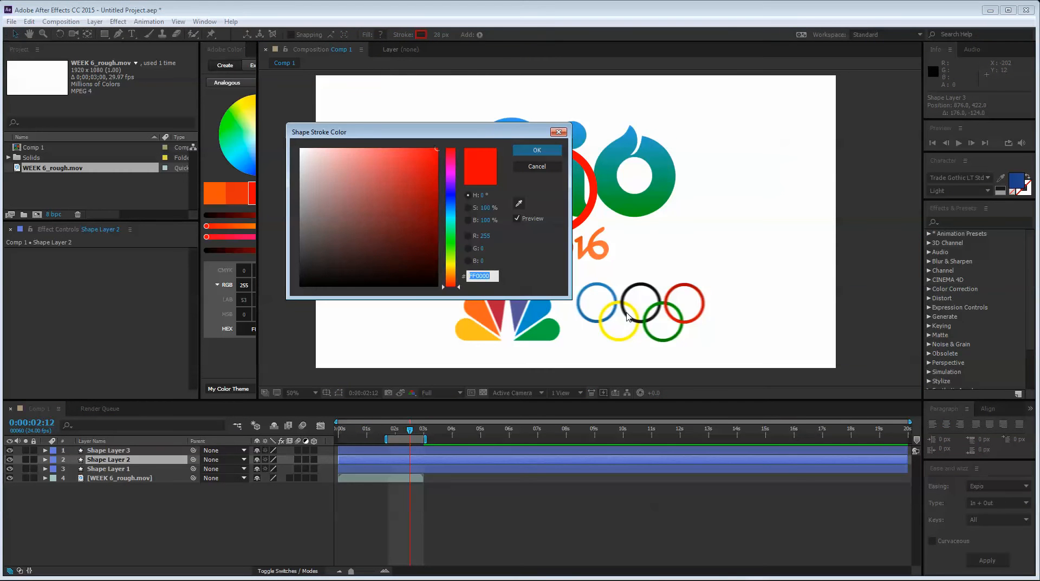
{"action": "left_click", "coordinate": [451, 268]}
{"action": "left_click", "coordinate": [519, 205]}
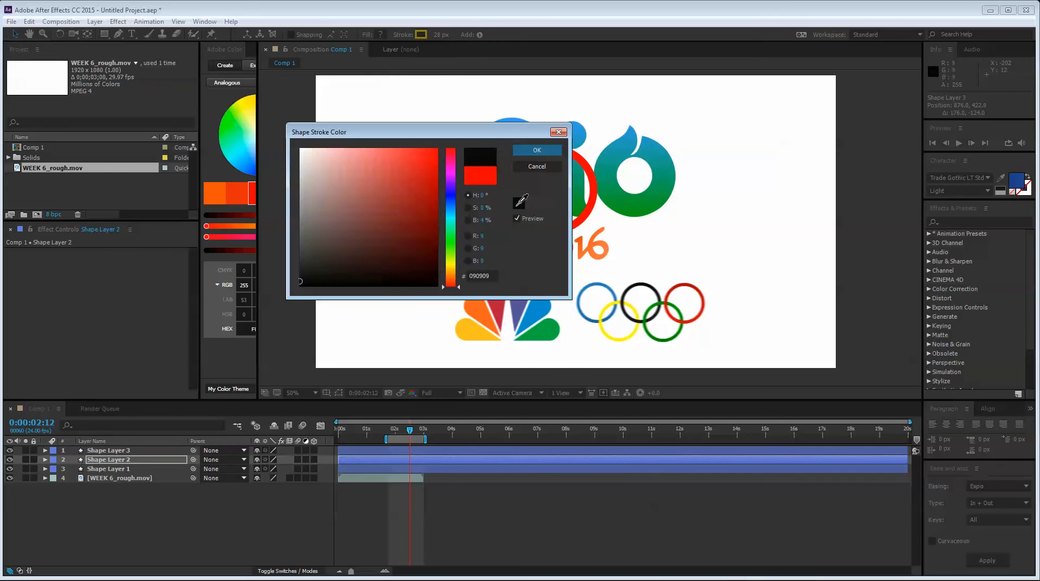
{"action": "left_click", "coordinate": [601, 326]}
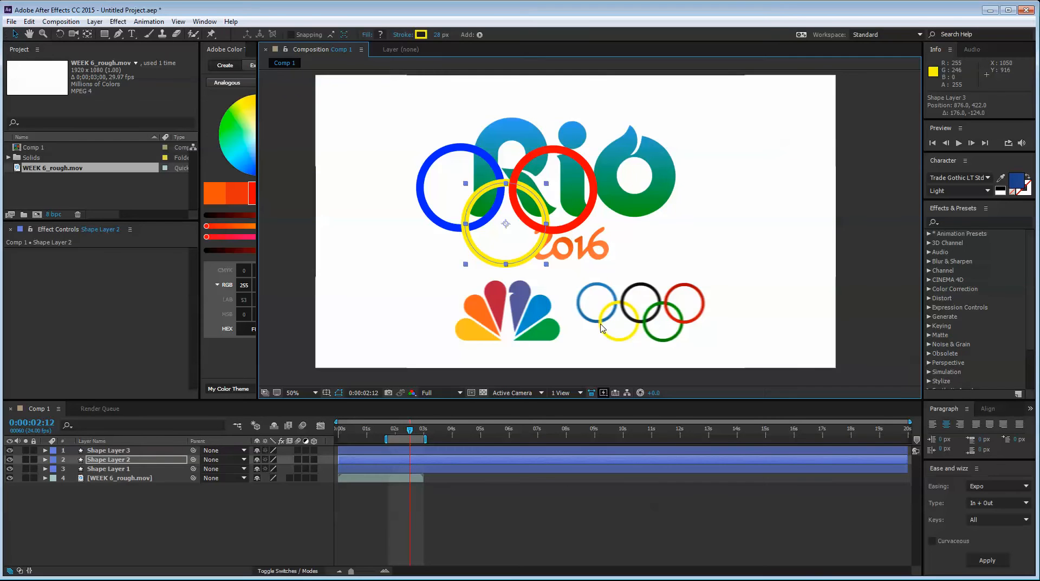
Sample the reference video's blue ring as the stroke color of Shape Layer 1
{"action": "left_click", "coordinate": [439, 192]}
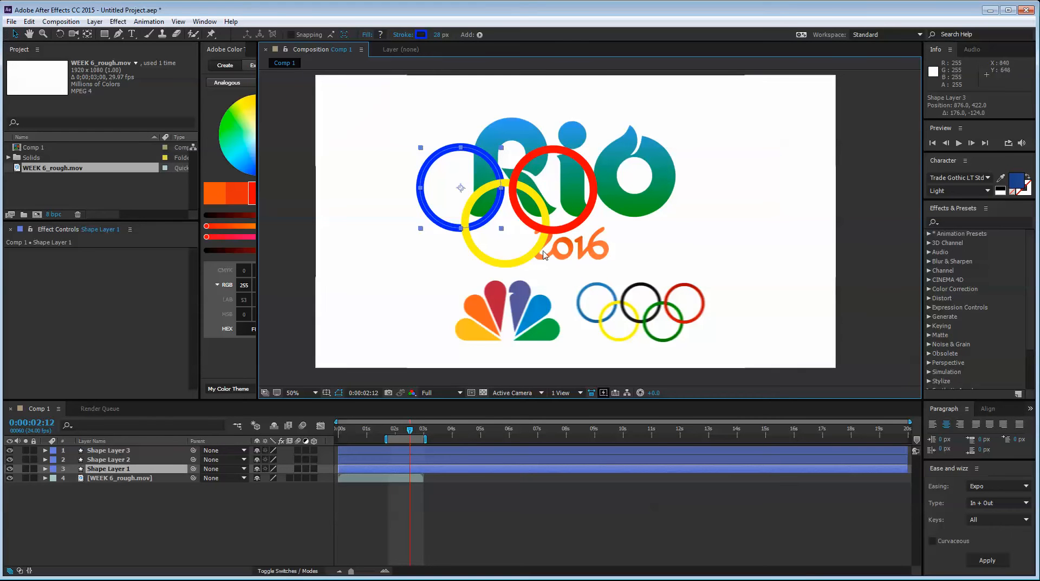
{"action": "left_click", "coordinate": [421, 34]}
{"action": "left_click", "coordinate": [518, 203]}
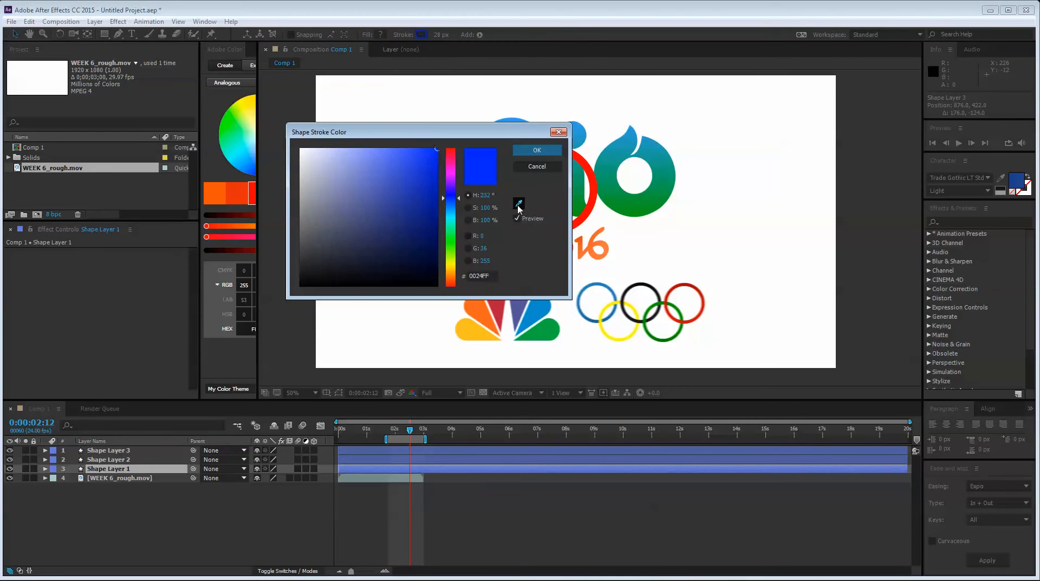
{"action": "left_click", "coordinate": [603, 288]}
{"action": "key", "text": "Return"}
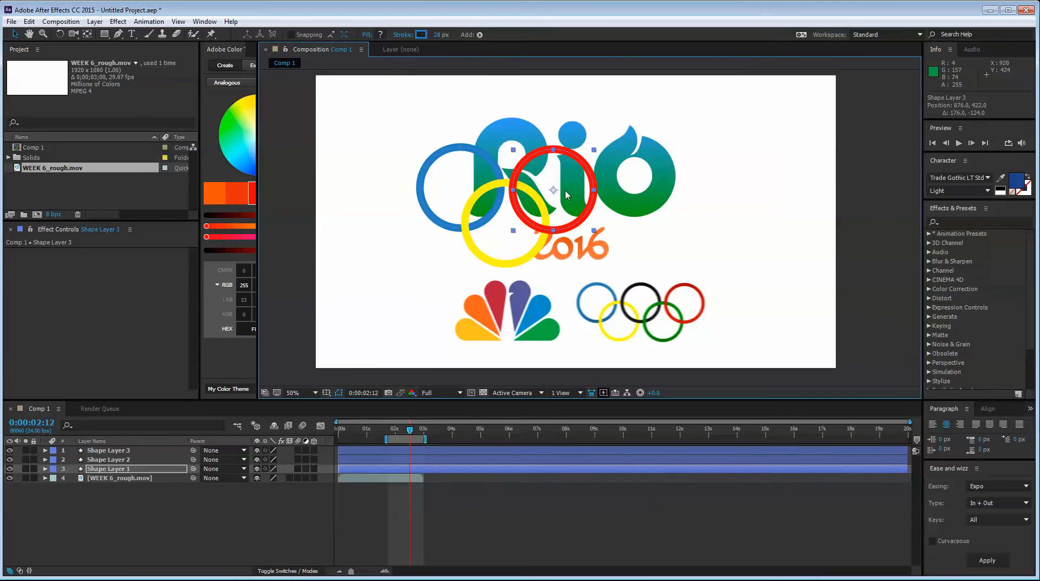
Sample the reference video's black ring as the stroke color of Shape Layer 3
{"action": "left_click", "coordinate": [566, 191]}
{"action": "left_click", "coordinate": [421, 35]}
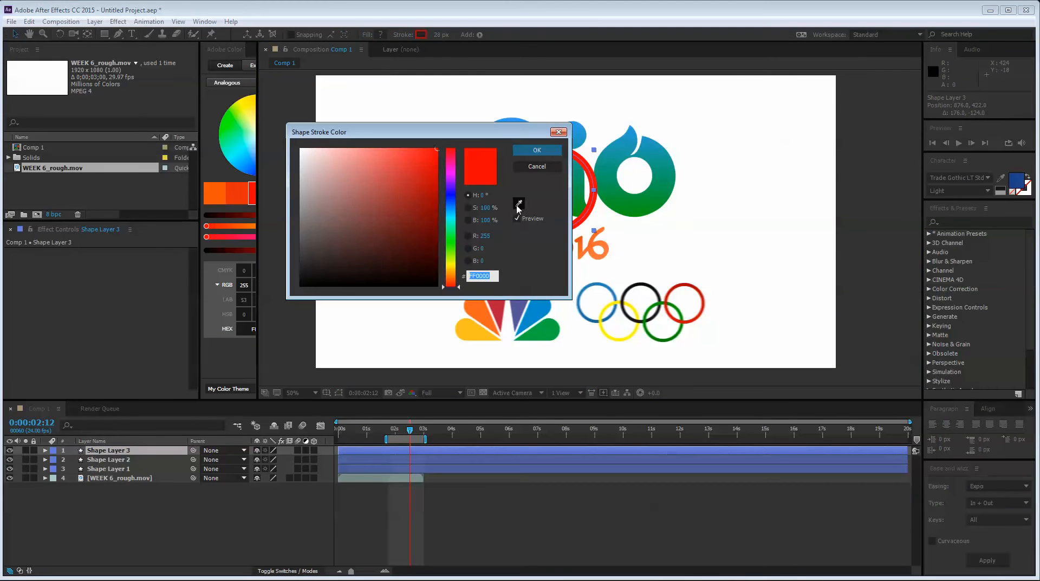
{"action": "left_click", "coordinate": [518, 203]}
{"action": "left_click", "coordinate": [657, 294]}
{"action": "key", "text": "Return"}
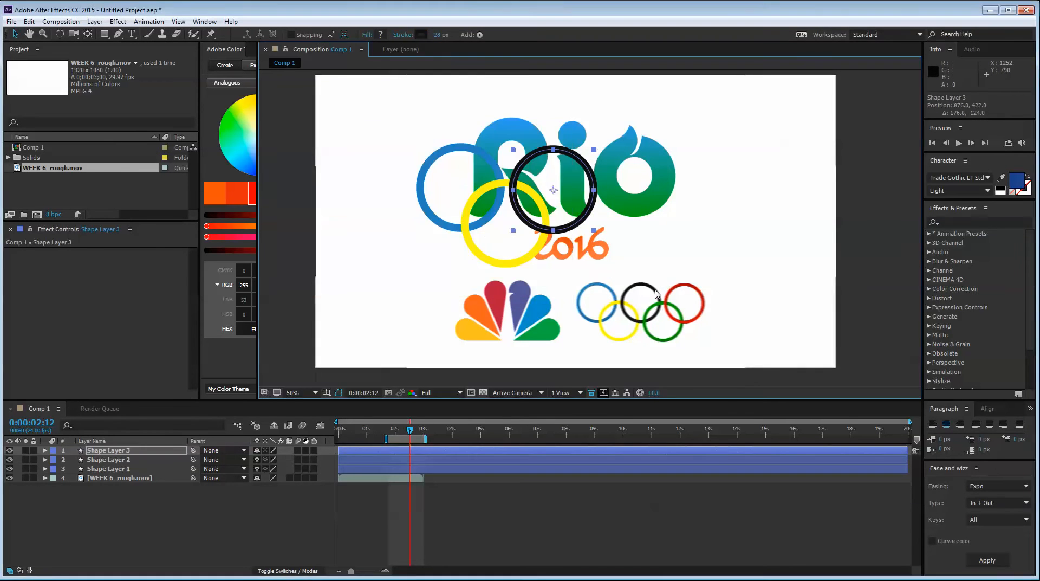
Duplicate the black ring layer and place the copy in the lower row at about 1050, 546
{"action": "left_click_drag", "start_coordinate": [580, 180], "coordinate": [612, 217]}
{"action": "key", "text": "ctrl+z"}
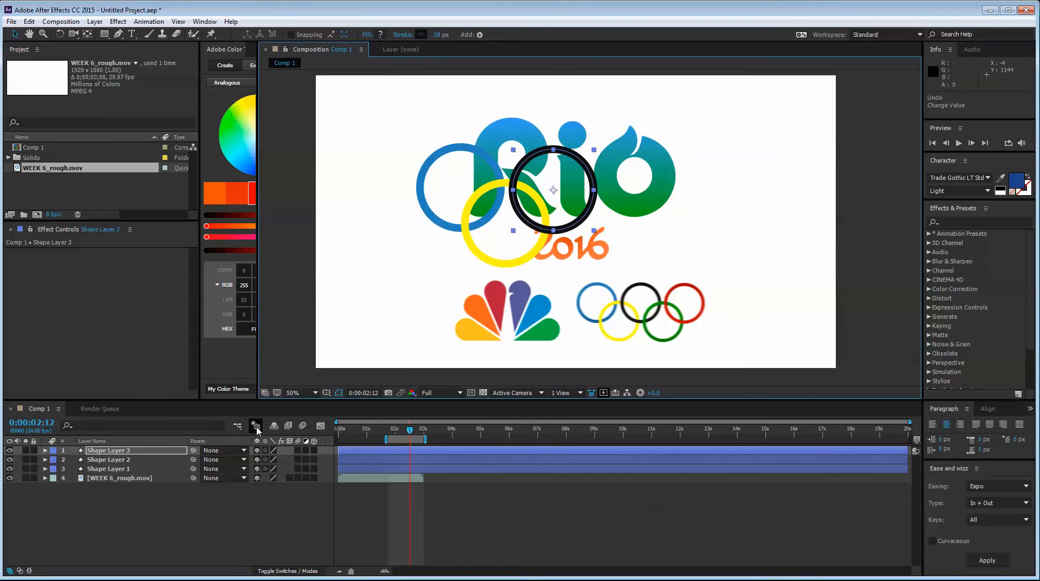
{"action": "left_click", "coordinate": [206, 525]}
{"action": "left_click", "coordinate": [107, 453]}
{"action": "key", "text": "ctrl+d"}
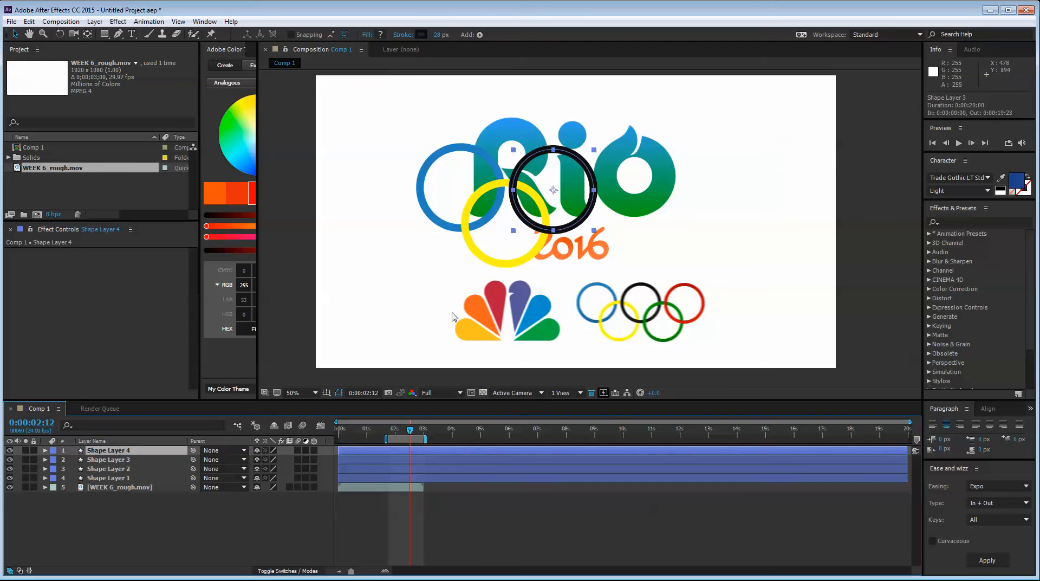
{"action": "left_click_drag", "start_coordinate": [543, 167], "coordinate": [606, 212]}
Sample the reference video's green ring (008600) as the stroke color of Shape Layer 4
{"action": "left_click", "coordinate": [420, 35]}
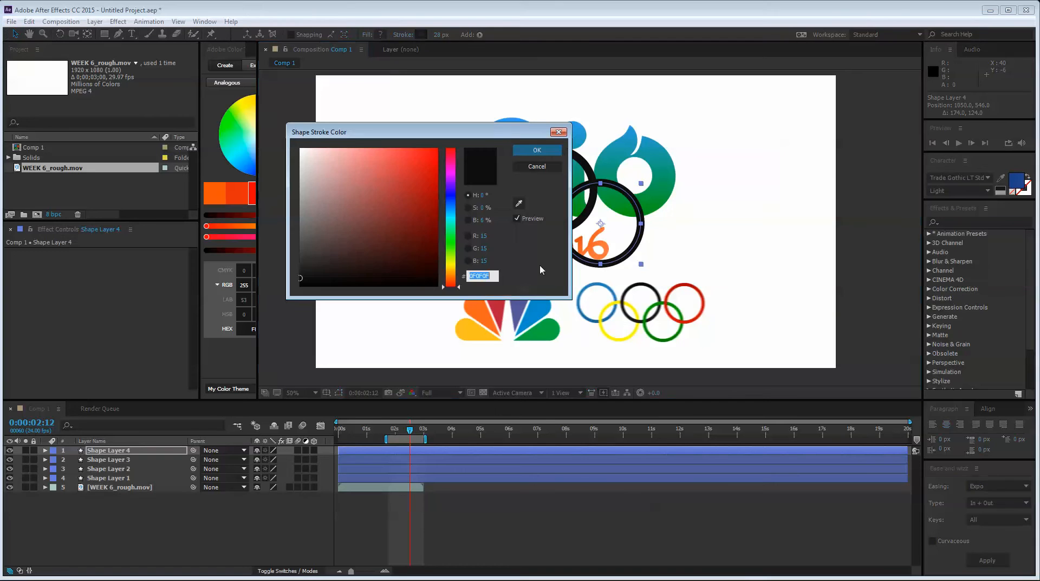
{"action": "left_click", "coordinate": [519, 203]}
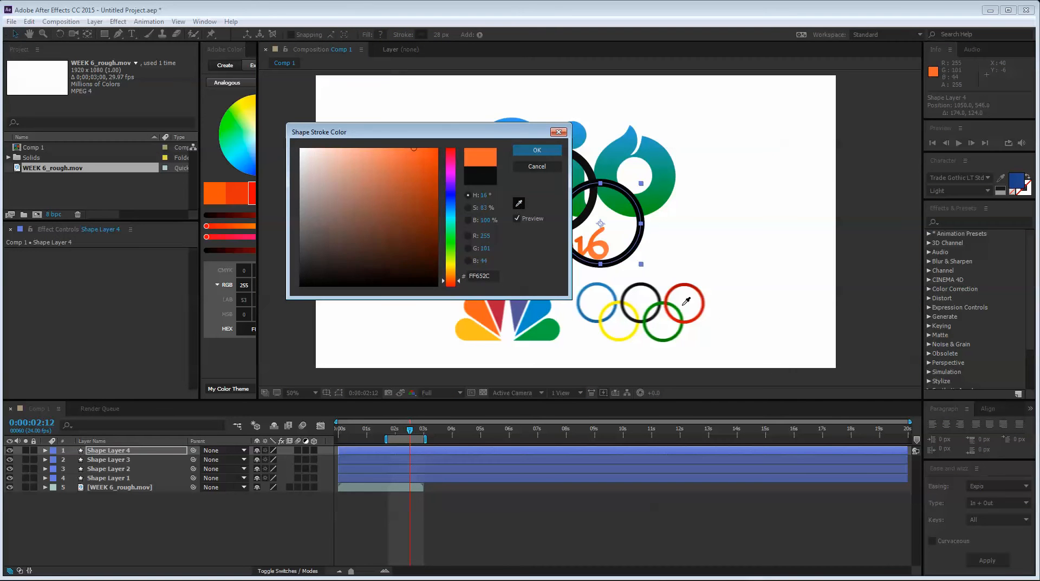
{"action": "left_click", "coordinate": [663, 337]}
{"action": "left_click", "coordinate": [537, 150]}
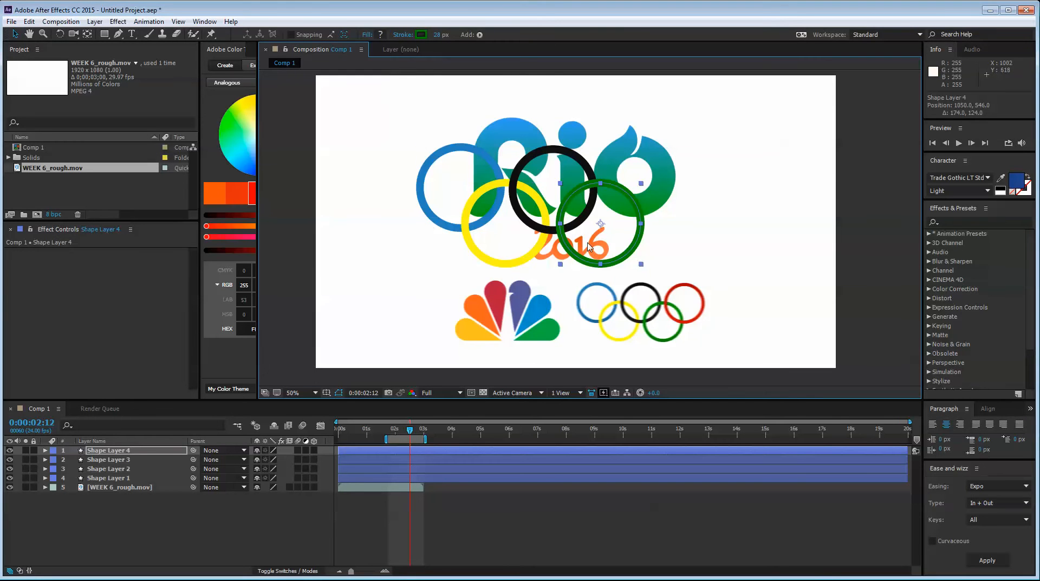
Duplicate the green ring layer and place the copy in the upper row at about 1220, 412
{"action": "left_click", "coordinate": [132, 516]}
{"action": "left_click", "coordinate": [145, 452]}
{"action": "key", "text": "ctrl+d"}
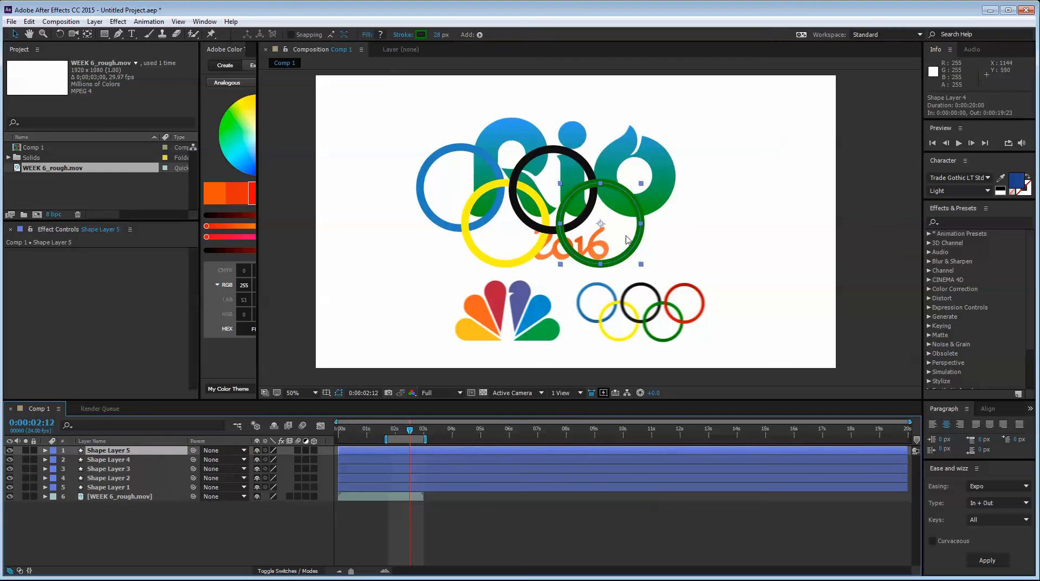
{"action": "left_click_drag", "start_coordinate": [626, 239], "coordinate": [667, 176]}
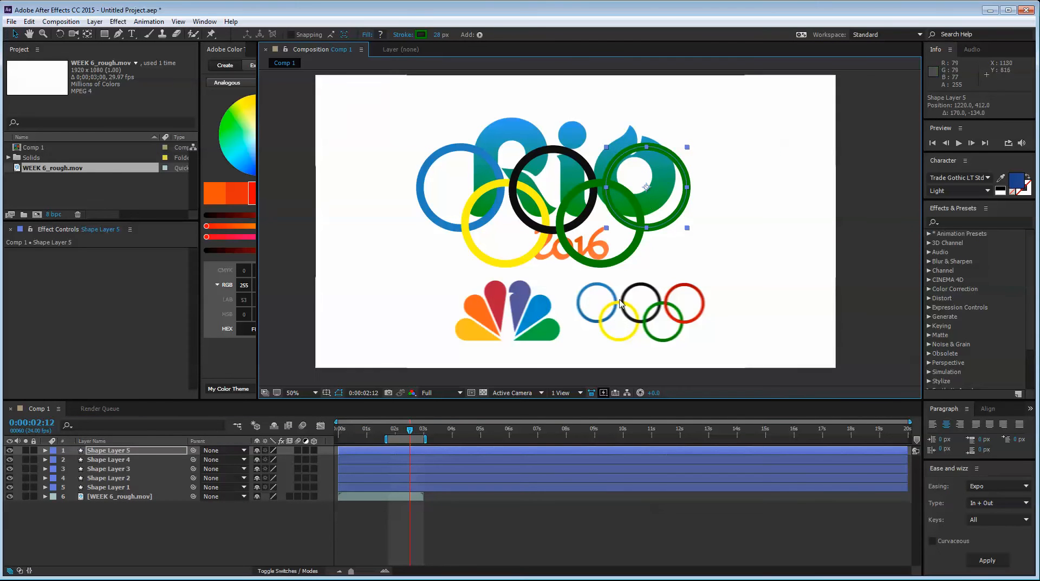
Sample the reference video's red ring as the stroke color of Shape Layer 5, leaving the layer deselected
{"action": "left_click", "coordinate": [420, 34]}
{"action": "left_click", "coordinate": [518, 203]}
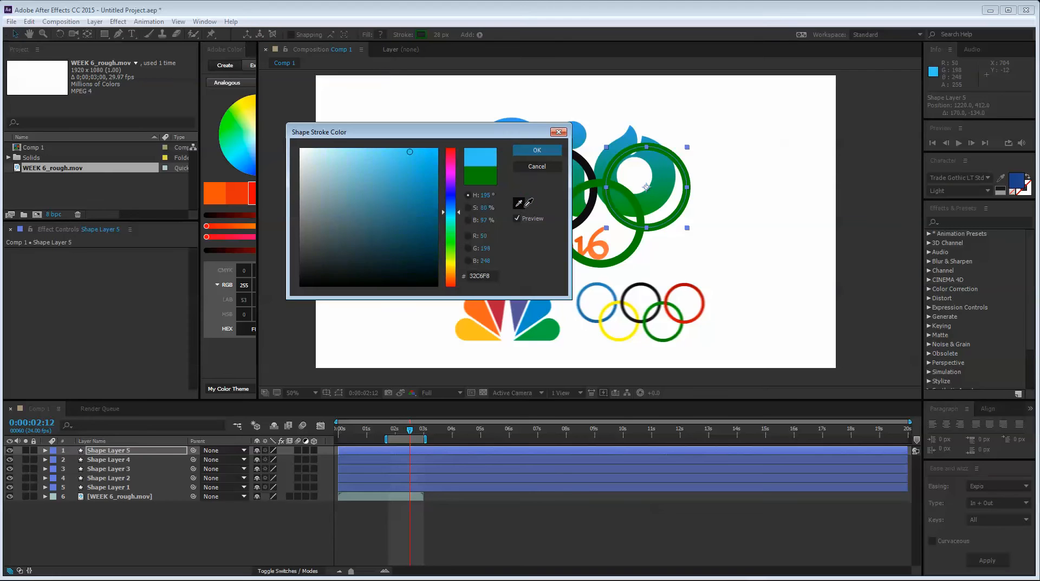
{"action": "key", "text": "Return"}
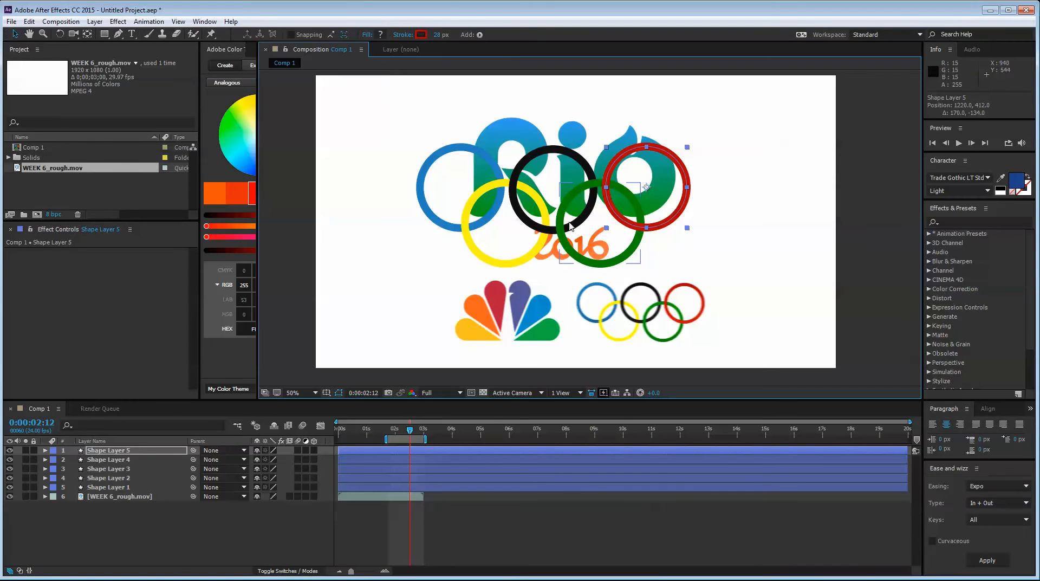
{"action": "left_click", "coordinate": [190, 551]}
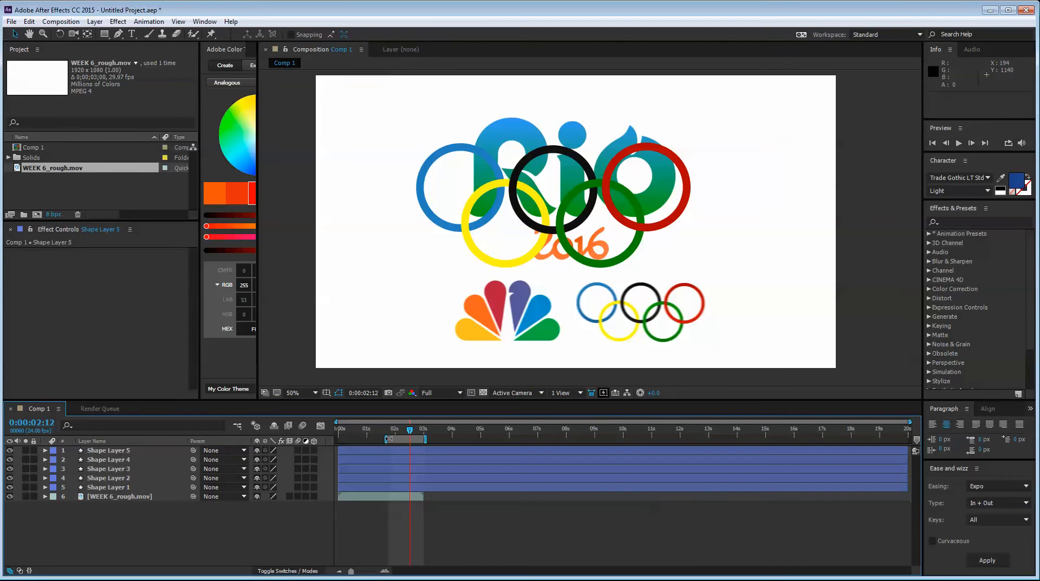
Extend the work area back to the composition start, return to 0:00:00:00 and hide the WEEK 6_rough.mov layer
{"action": "left_click_drag", "start_coordinate": [389, 438], "coordinate": [336, 438]}
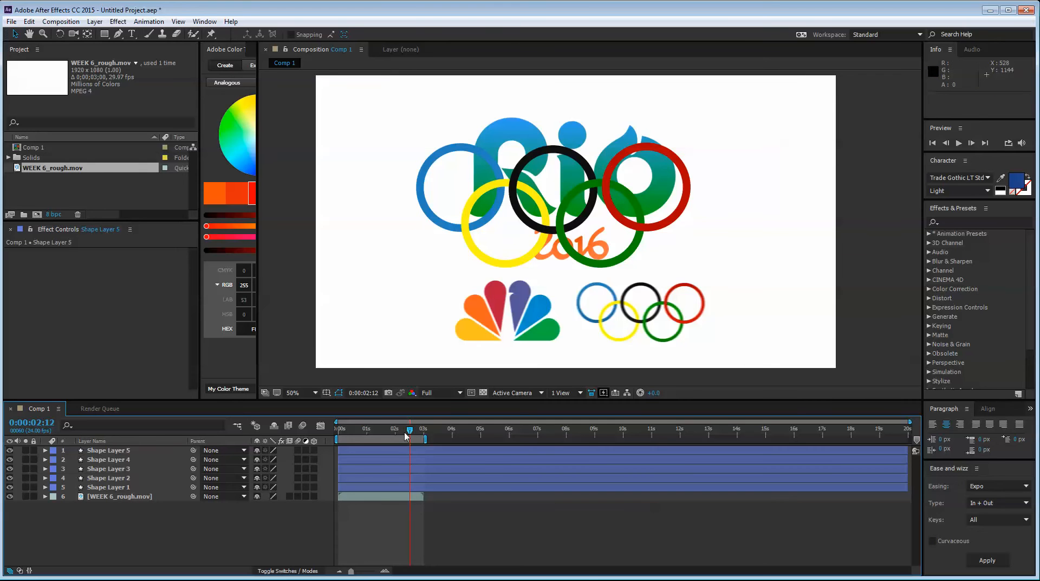
{"action": "left_click_drag", "start_coordinate": [406, 436], "coordinate": [293, 450]}
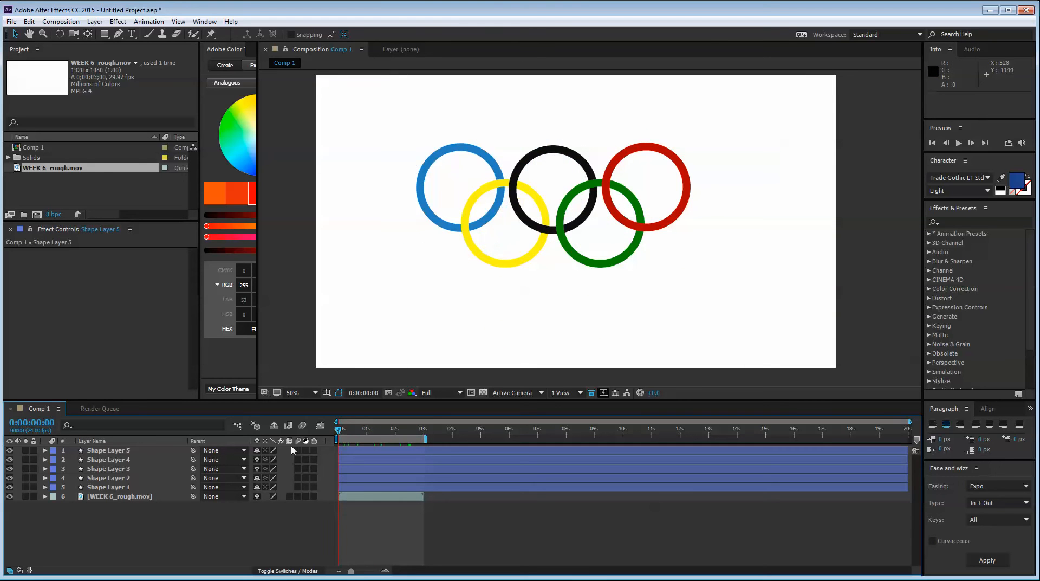
{"action": "left_click", "coordinate": [9, 496]}
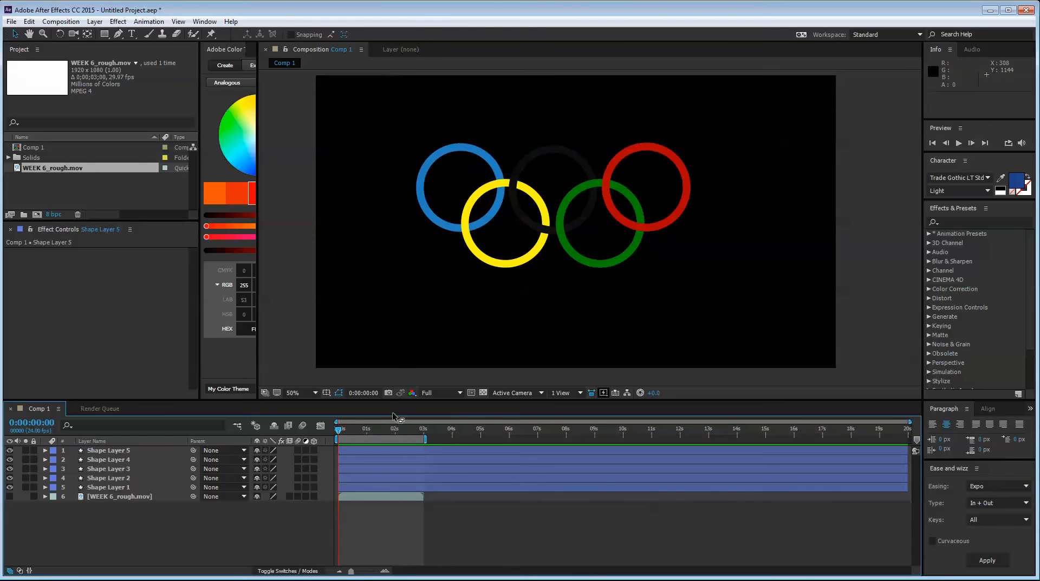
Create a new solid named BG and move it beneath all other layers in Comp 1
{"action": "right_click", "coordinate": [182, 544]}
{"action": "mouse_move", "coordinate": [244, 436]}
{"action": "left_click", "coordinate": [339, 462]}
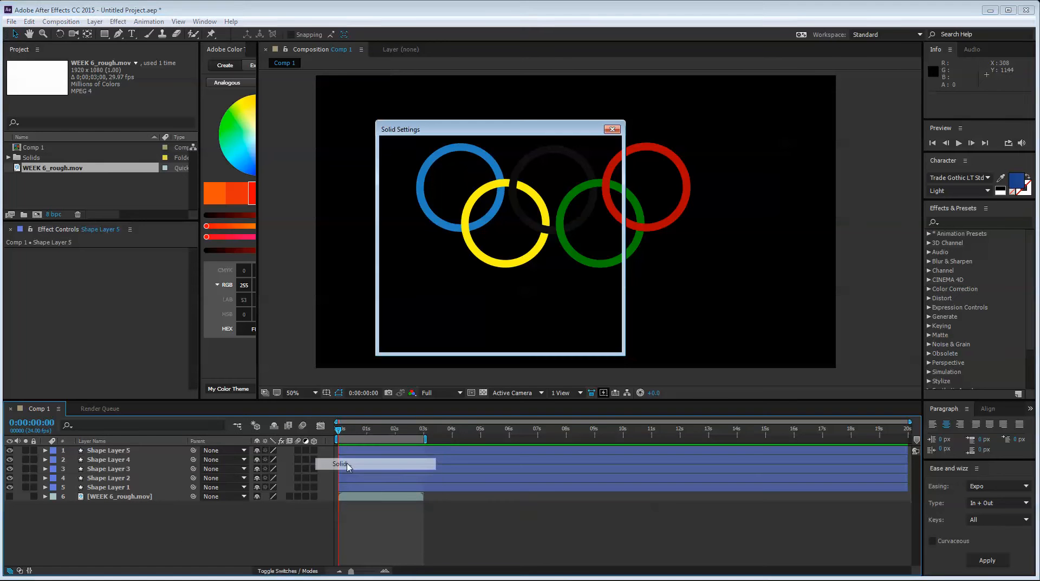
{"action": "type", "text": "BG"}
{"action": "key", "text": "Return"}
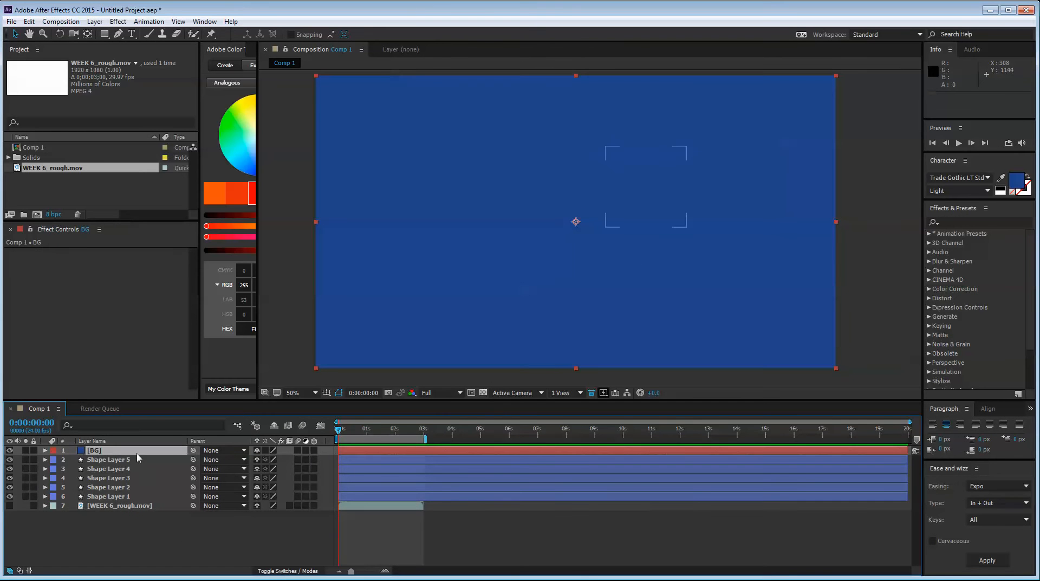
{"action": "left_click_drag", "start_coordinate": [138, 450], "coordinate": [138, 508]}
Find the Gradient Ramp effect by searching for "ramp" and apply it to the BG layer
{"action": "left_click", "coordinate": [981, 224]}
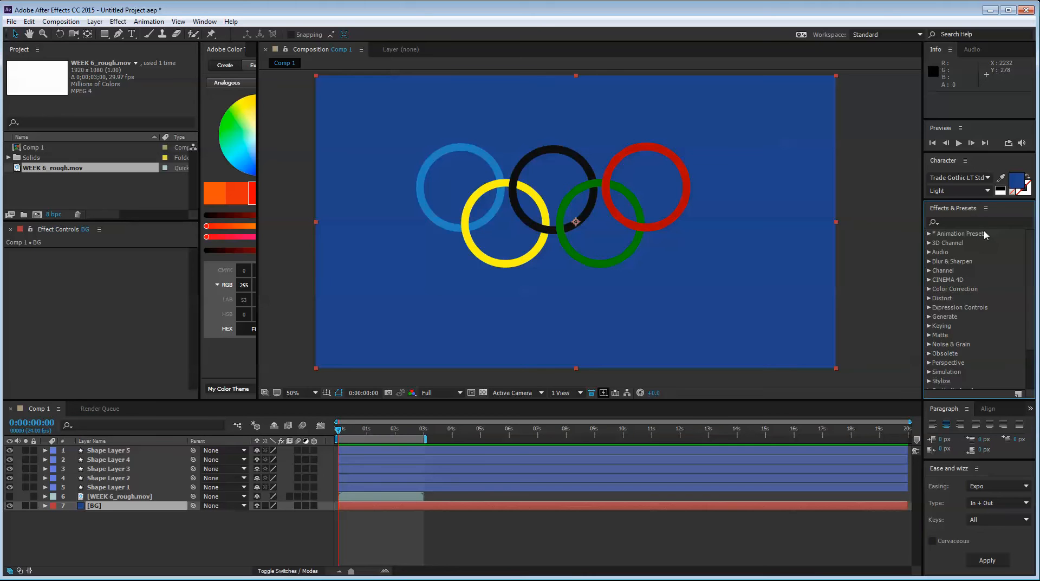
{"action": "type", "text": "ramp"}
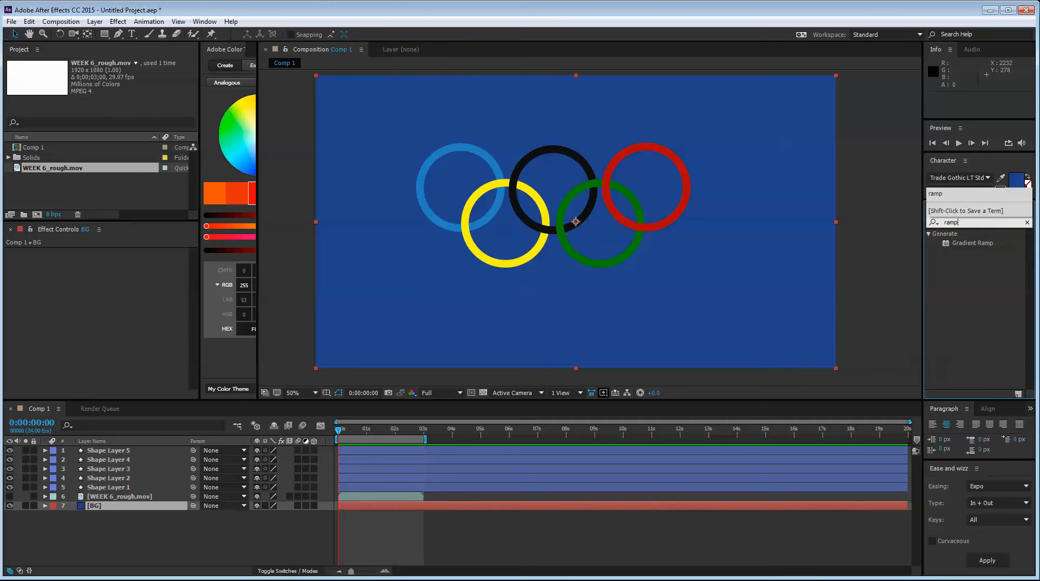
{"action": "left_click_drag", "start_coordinate": [999, 244], "coordinate": [188, 234]}
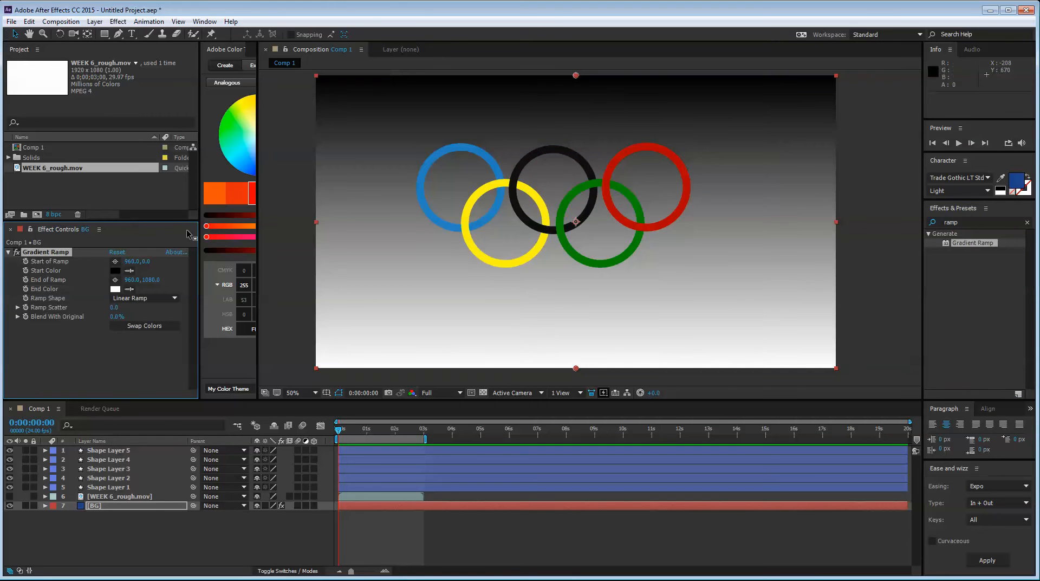
Sample the yellow ring's color for both the Start Color and End Color of the BG layer's Gradient Ramp
{"action": "left_click", "coordinate": [129, 270]}
{"action": "left_click", "coordinate": [472, 191]}
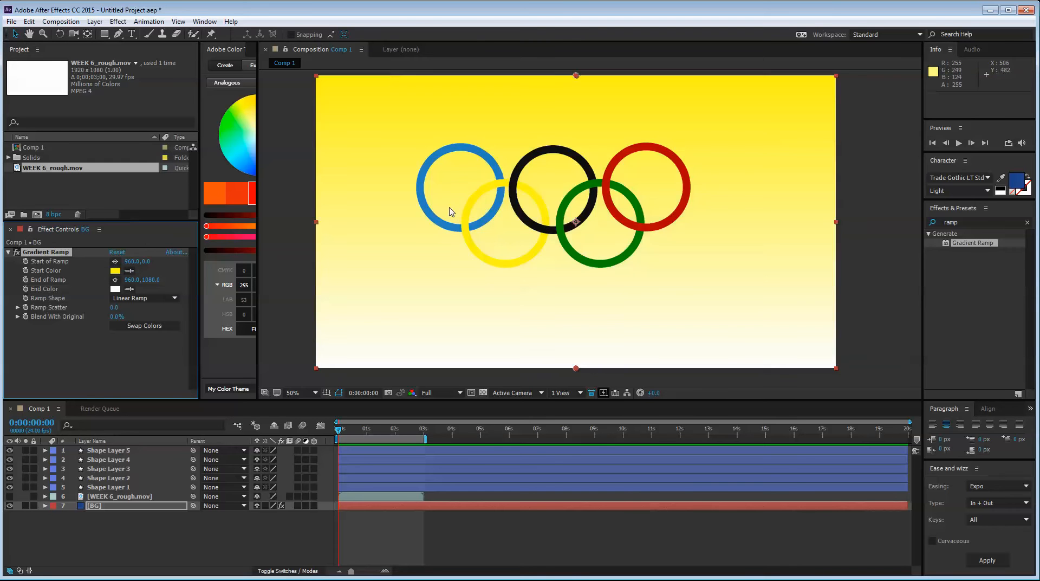
{"action": "left_click", "coordinate": [129, 288]}
Lighten the Gradient Ramp's Start Color to a pale yellow, keeping the End Color saturated yellow
{"action": "left_click", "coordinate": [116, 270]}
{"action": "left_click", "coordinate": [115, 270]}
{"action": "left_click", "coordinate": [368, 165]}
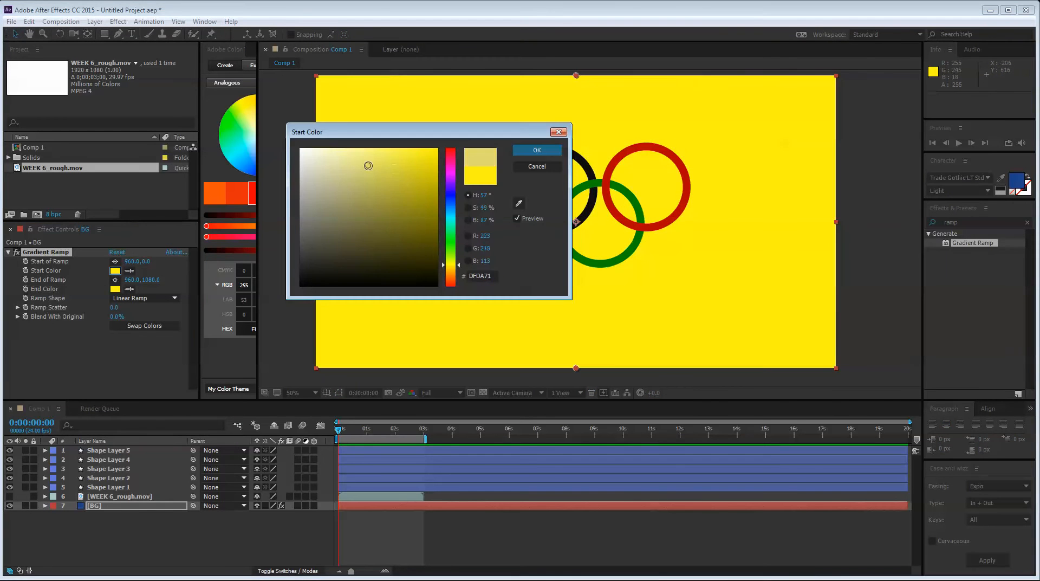
{"action": "left_click_drag", "start_coordinate": [368, 165], "coordinate": [334, 135]}
{"action": "key", "text": "Return"}
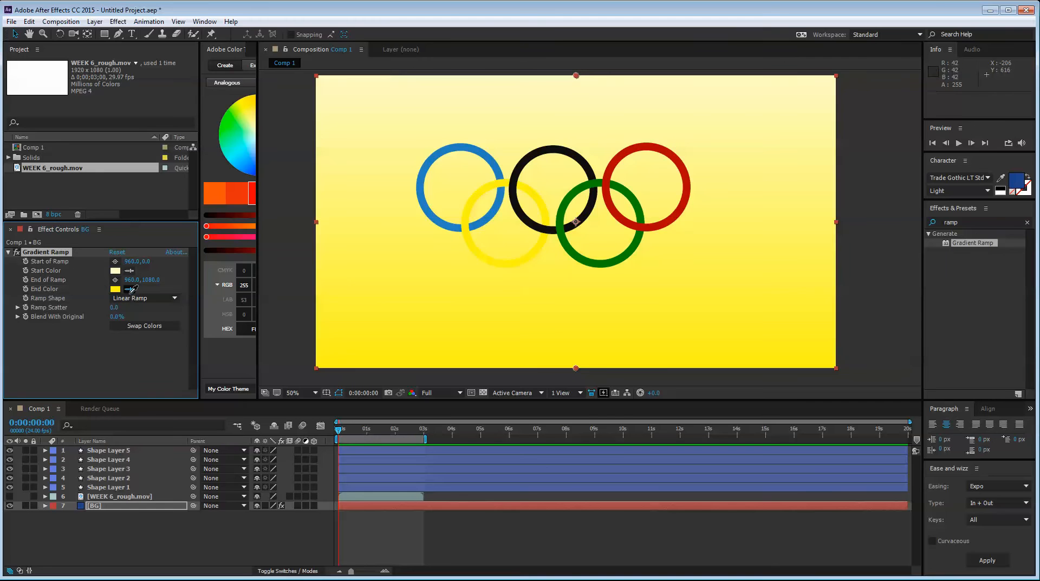
{"action": "left_click", "coordinate": [131, 289]}
Set the Ramp Shape to Radial Ramp, with its start at about 474, 186 and its end at about 2072, 1122
{"action": "left_click", "coordinate": [132, 298]}
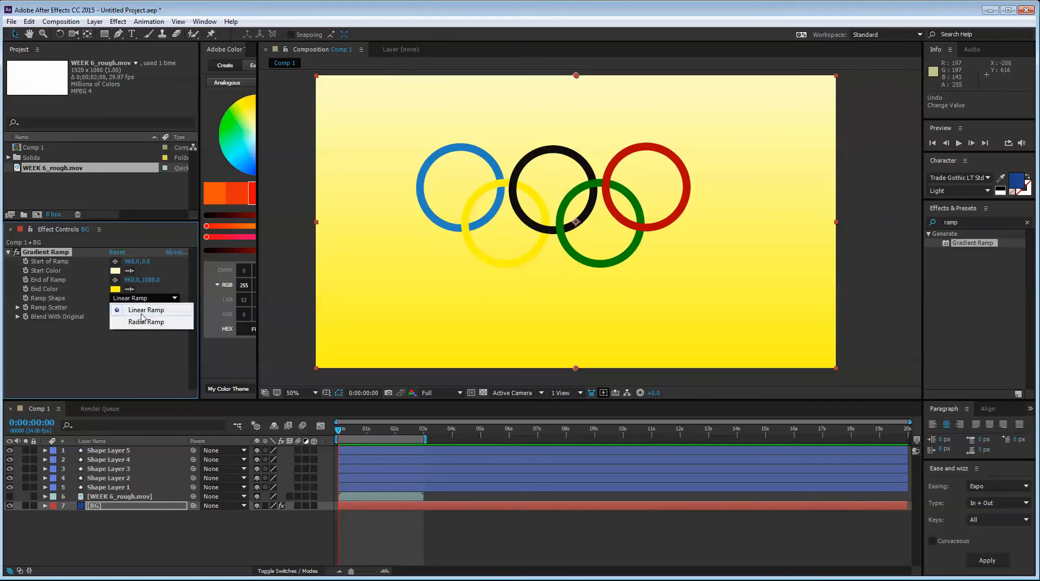
{"action": "left_click", "coordinate": [142, 320]}
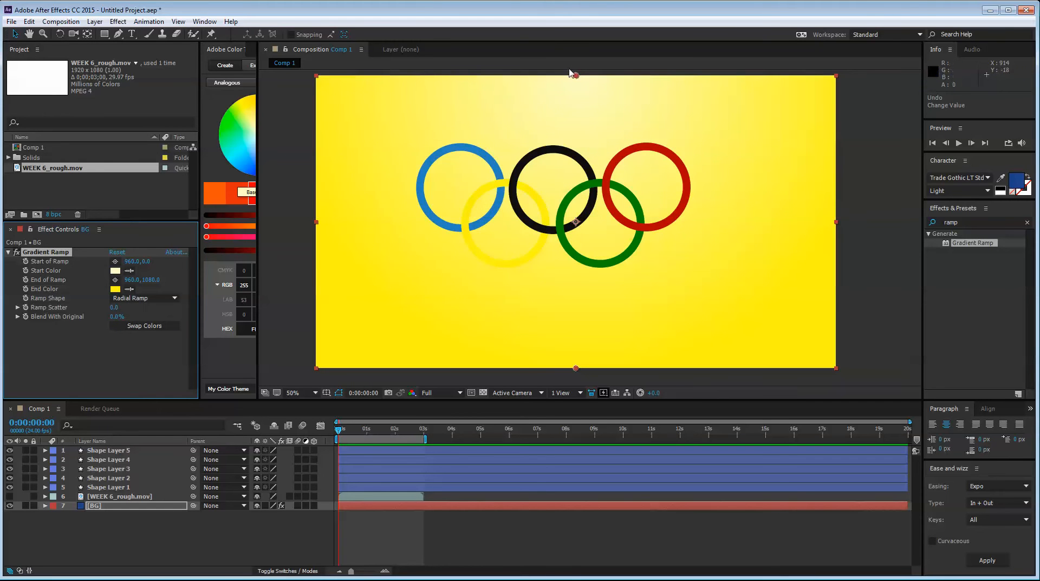
{"action": "left_click_drag", "start_coordinate": [577, 76], "coordinate": [444, 126]}
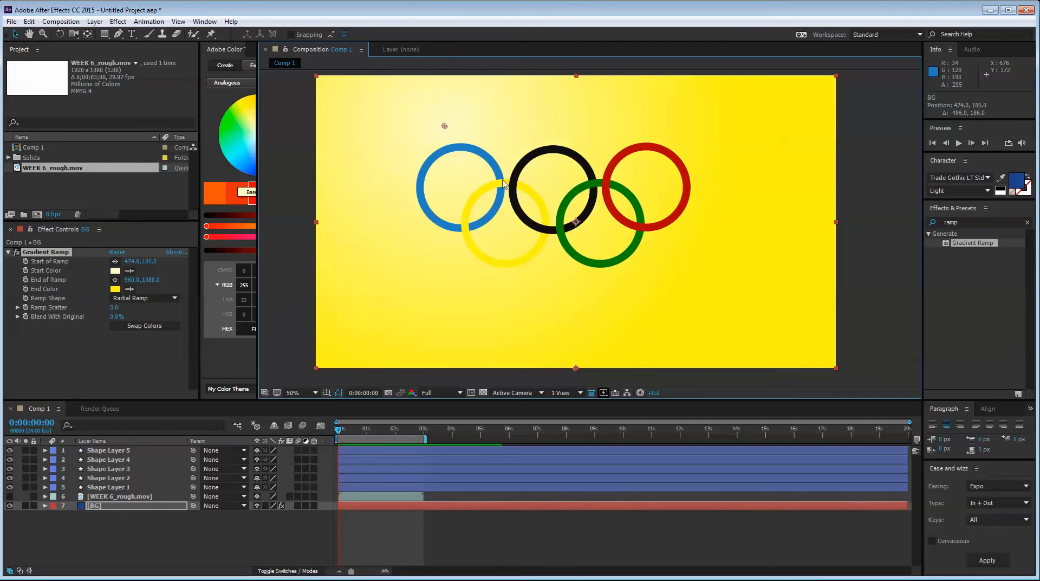
{"action": "left_click_drag", "start_coordinate": [577, 370], "coordinate": [877, 379]}
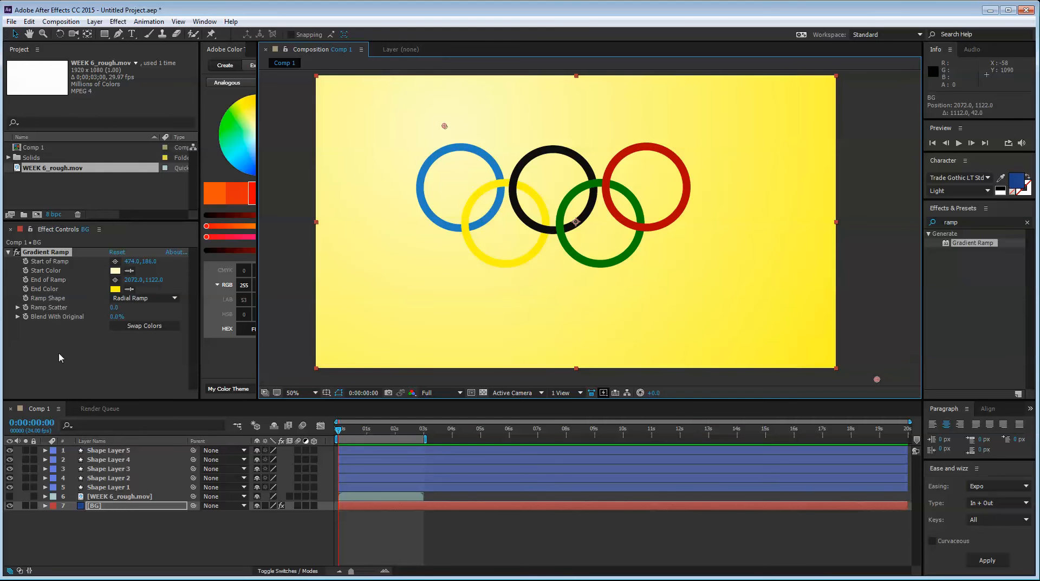
{"action": "left_click", "coordinate": [115, 326]}
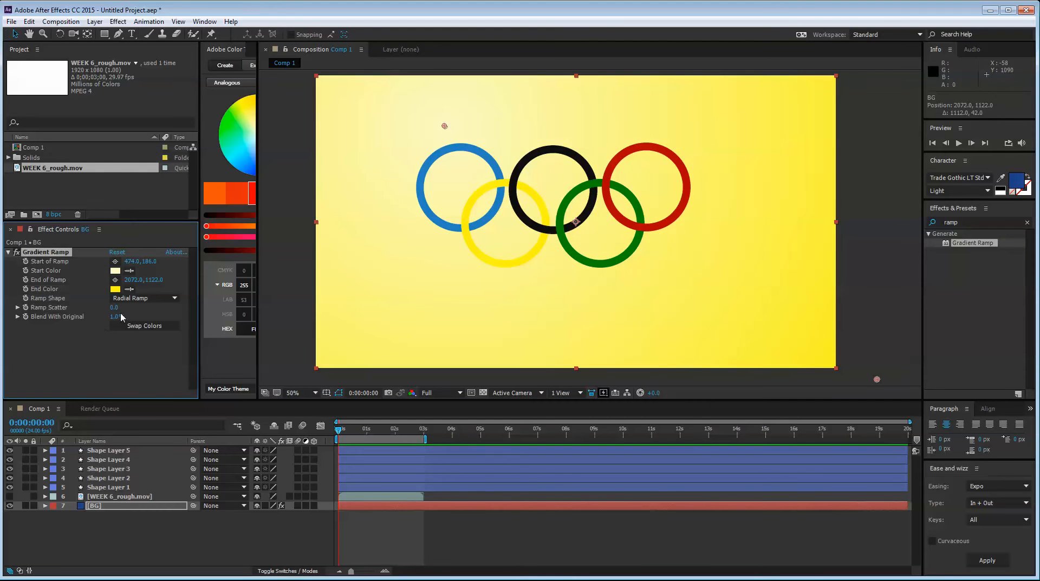
{"action": "key", "text": "ctrl+z"}
Change the Gradient Ramp's End Color to a muted, darker yellow and its Start Color to near-white
{"action": "left_click", "coordinate": [115, 288]}
{"action": "left_click", "coordinate": [352, 157]}
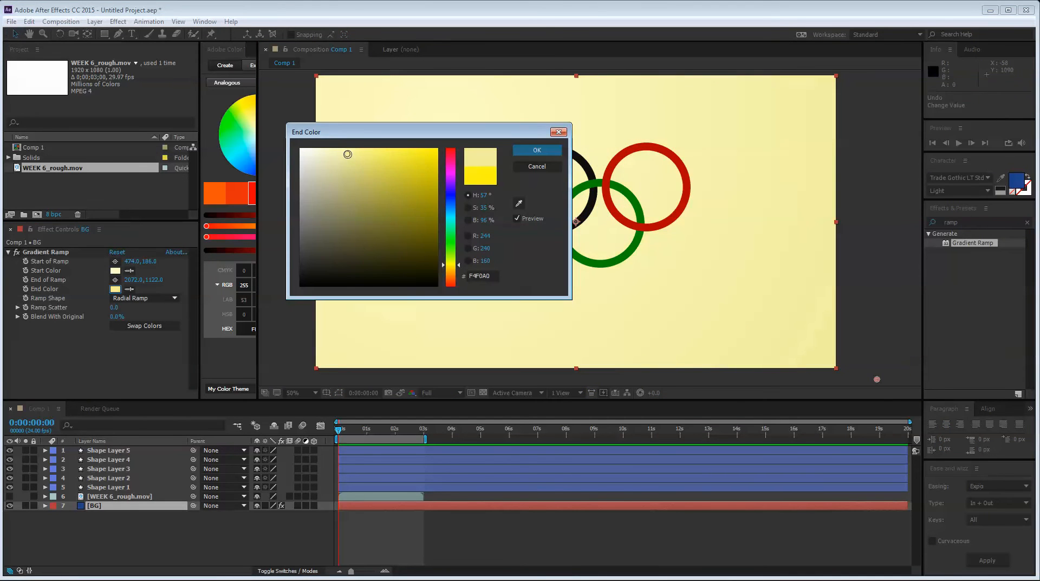
{"action": "mouse_move", "coordinate": [348, 154]}
{"action": "left_mouse_down"}
{"action": "mouse_move", "coordinate": [365, 175]}
{"action": "mouse_move", "coordinate": [325, 152]}
{"action": "left_mouse_up"}
{"action": "key", "text": "Return"}
{"action": "left_click", "coordinate": [116, 270]}
{"action": "left_click", "coordinate": [340, 156]}
{"action": "key", "text": "Return"}
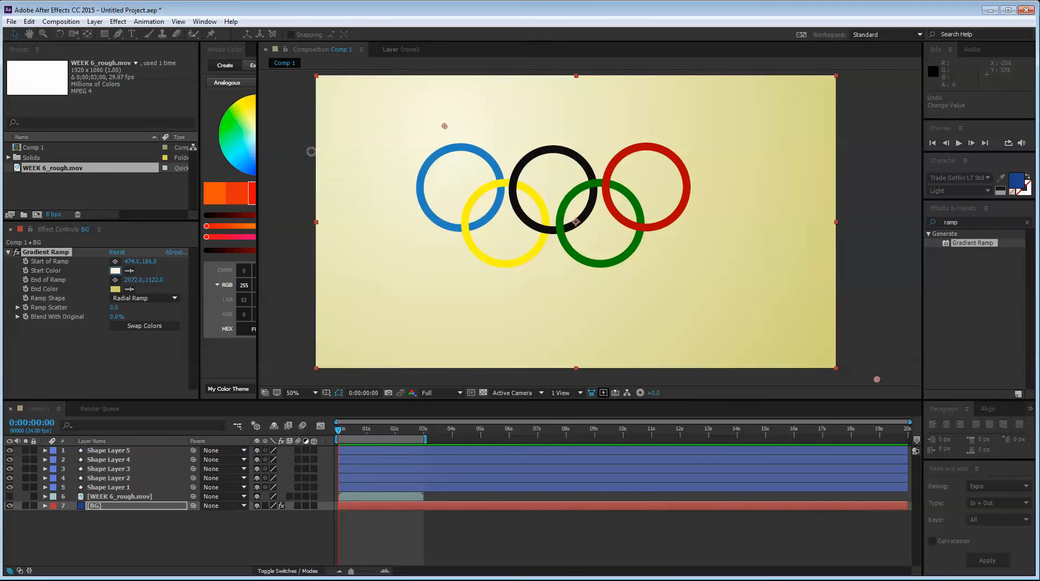
Lock the BG layer and move all five rings together towards the center of the composition
{"action": "left_click", "coordinate": [151, 533]}
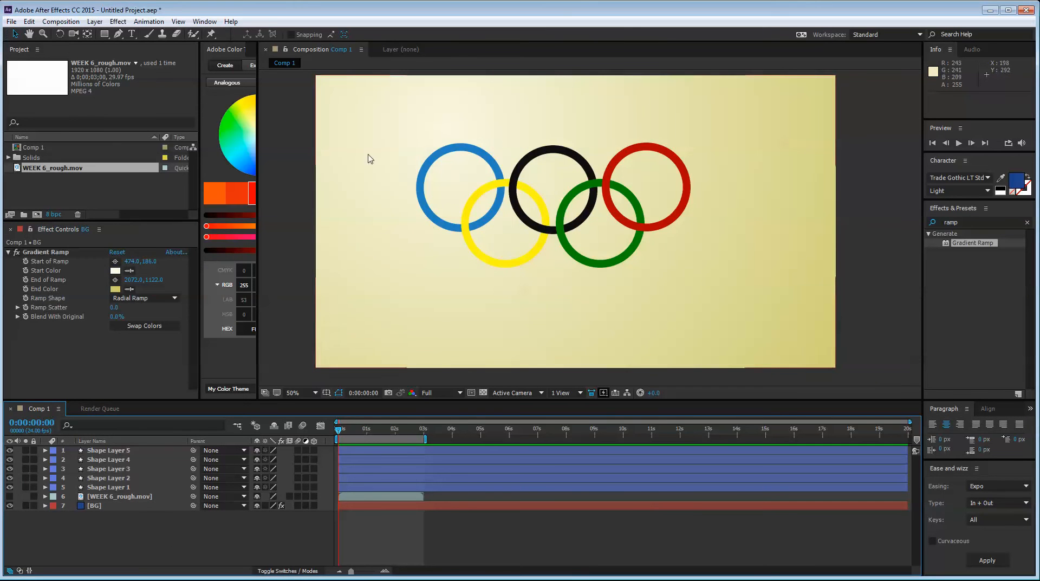
{"action": "left_click", "coordinate": [34, 506]}
{"action": "left_click_drag", "start_coordinate": [406, 113], "coordinate": [683, 239]}
{"action": "left_click_drag", "start_coordinate": [665, 197], "coordinate": [699, 229]}
Create a new text layer reading OLYMPICS and return to the Selection tool
{"action": "right_click", "coordinate": [159, 549]}
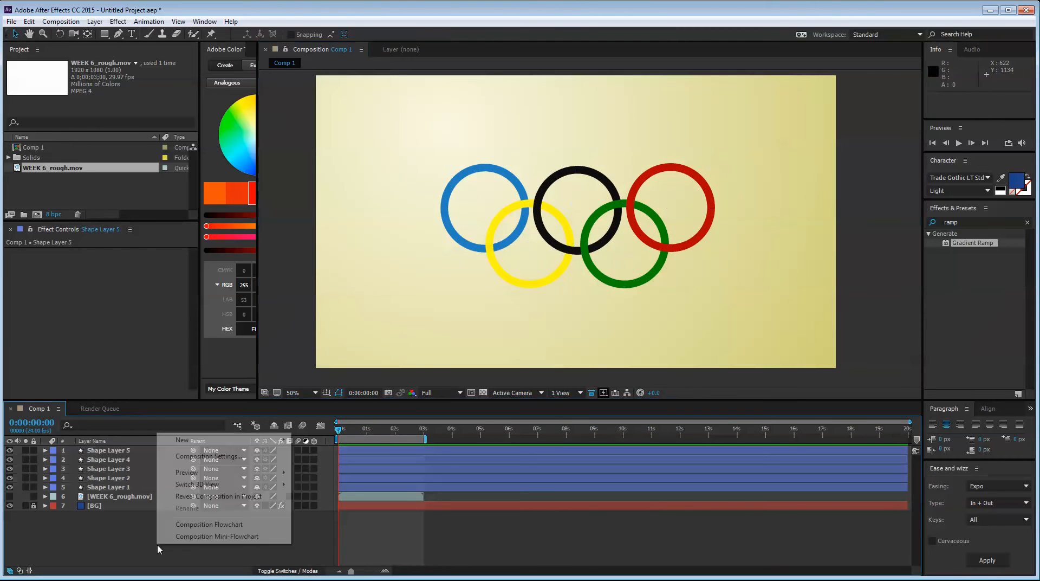
{"action": "mouse_move", "coordinate": [217, 440]}
{"action": "left_click", "coordinate": [324, 453]}
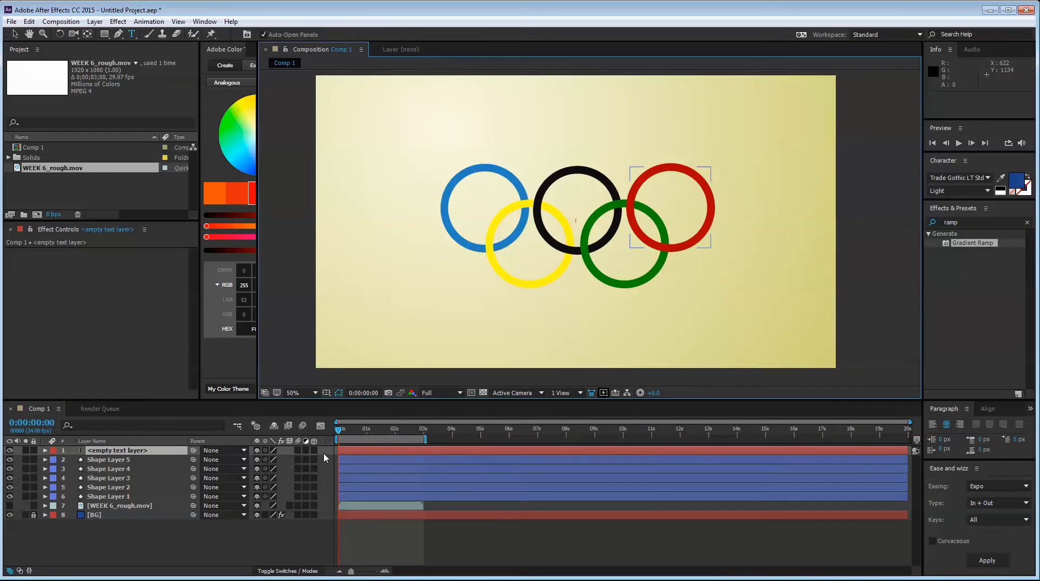
{"action": "type", "text": "OLYMPICS"}
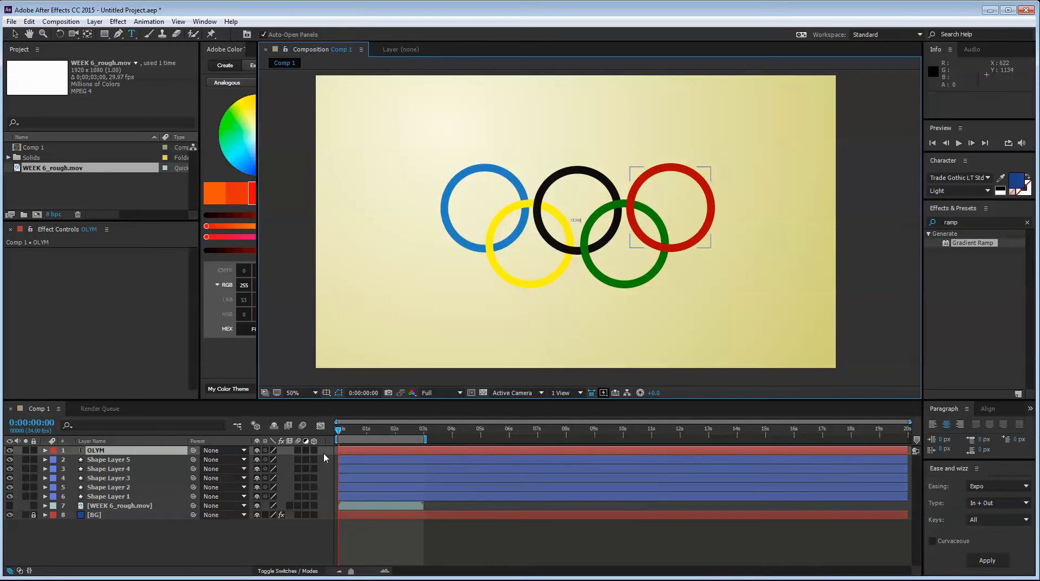
{"action": "left_click", "coordinate": [14, 34]}
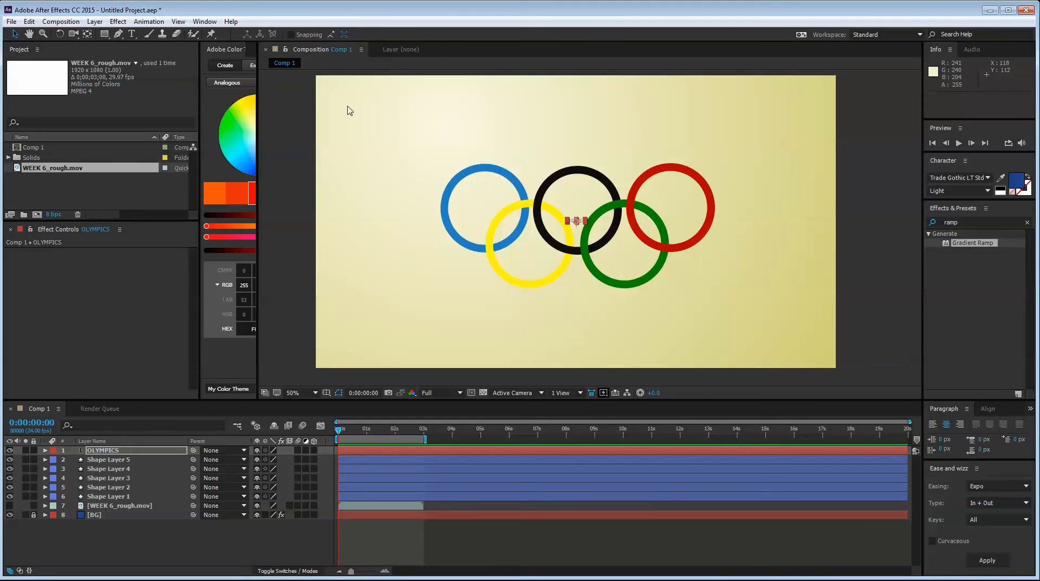
Resize the workspace to expose the full Character settings and set the OLYMPICS text's font size to 231 px
{"action": "left_click_drag", "start_coordinate": [201, 78], "coordinate": [156, 78]}
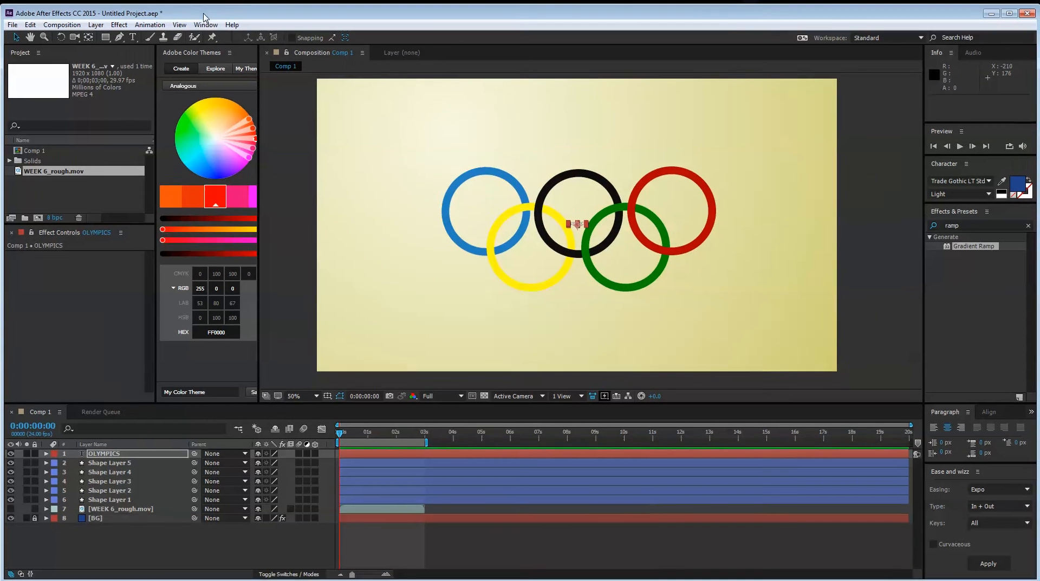
{"action": "left_click", "coordinate": [206, 23]}
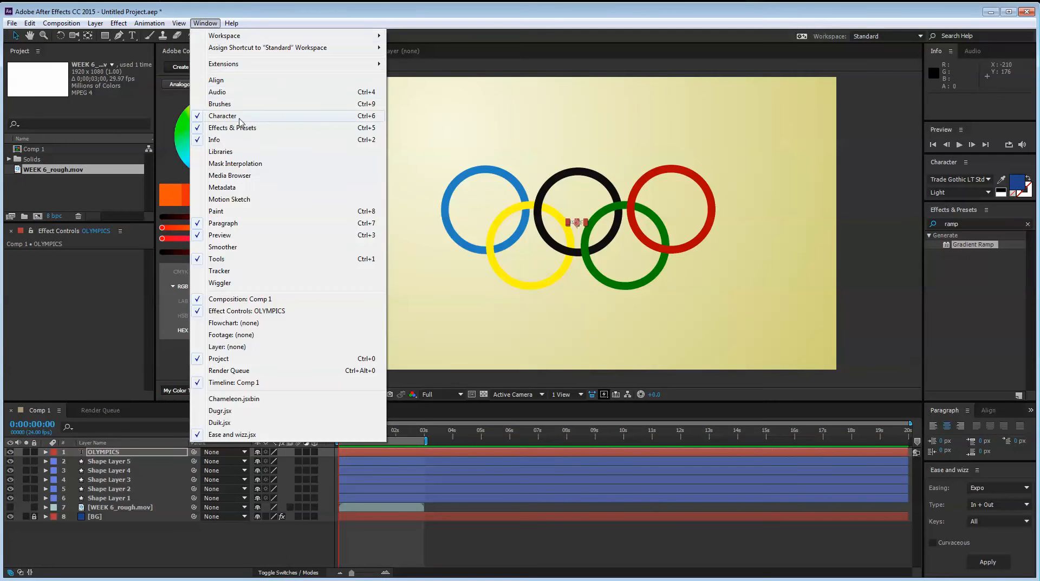
{"action": "left_click", "coordinate": [968, 345]}
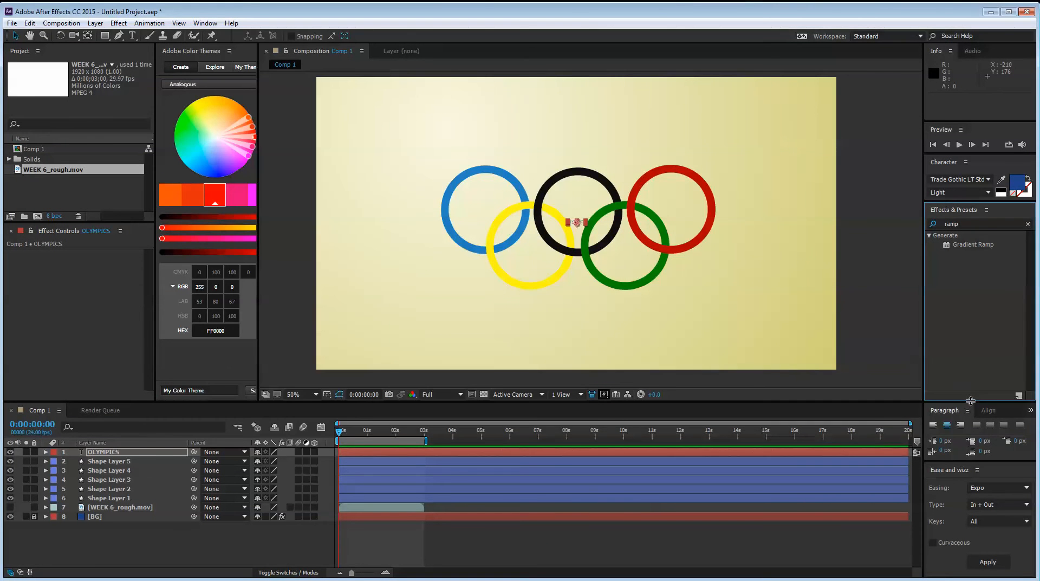
{"action": "left_click_drag", "start_coordinate": [970, 401], "coordinate": [971, 368]}
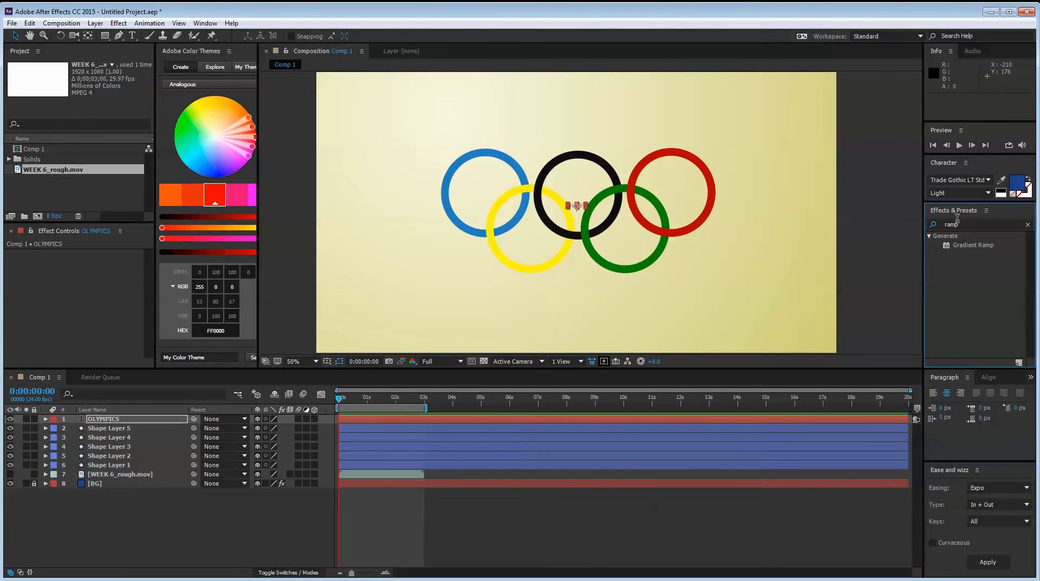
{"action": "left_click_drag", "start_coordinate": [957, 202], "coordinate": [1039, 196]}
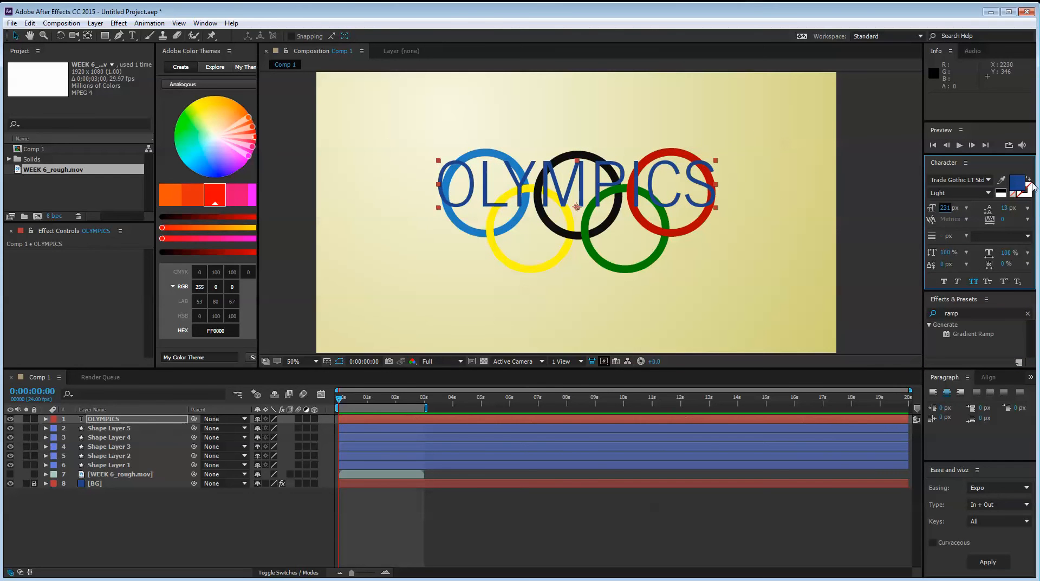
Try white as the fill color of the OLYMPICS text
{"action": "left_click", "coordinate": [1021, 183]}
{"action": "left_click_drag", "start_coordinate": [330, 174], "coordinate": [296, 142]}
{"action": "key", "text": "Return"}
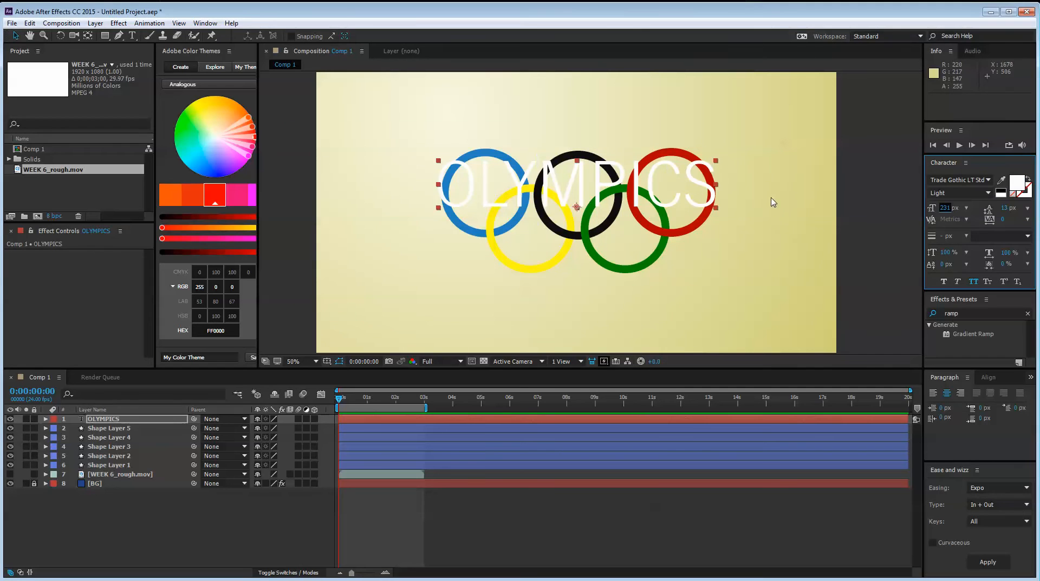
Set the OLYMPICS text's fill color to black and its font style to Bold
{"action": "left_click", "coordinate": [1021, 179]}
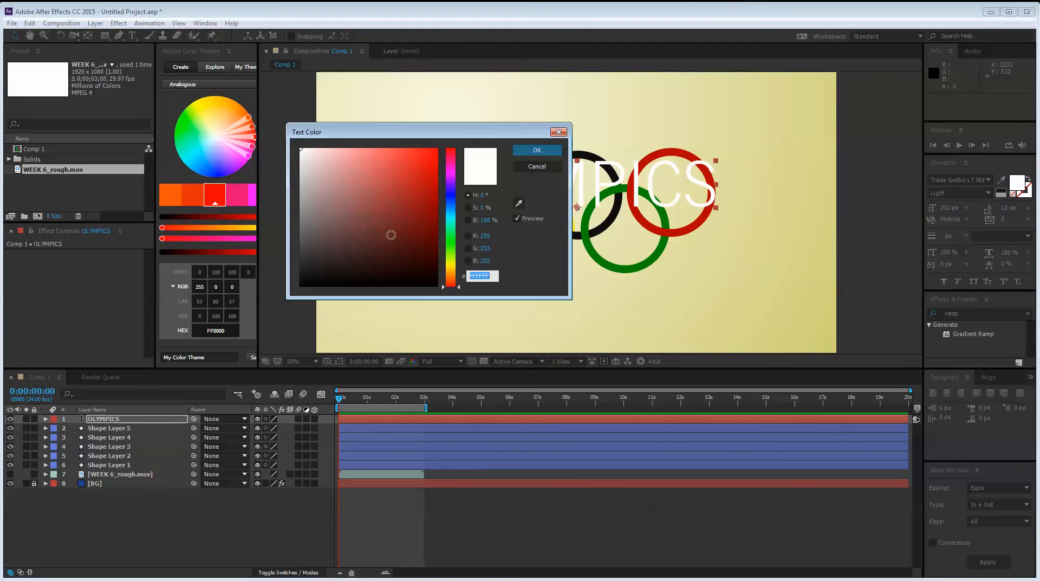
{"action": "left_click_drag", "start_coordinate": [390, 235], "coordinate": [406, 295]}
{"action": "key", "text": "Return"}
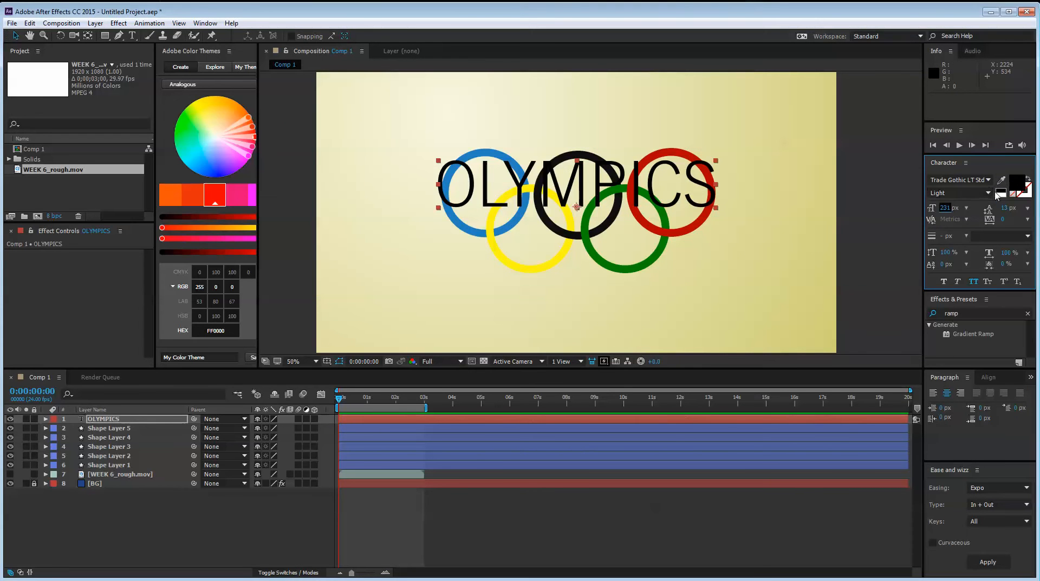
{"action": "left_click", "coordinate": [964, 193]}
{"action": "left_click", "coordinate": [922, 298]}
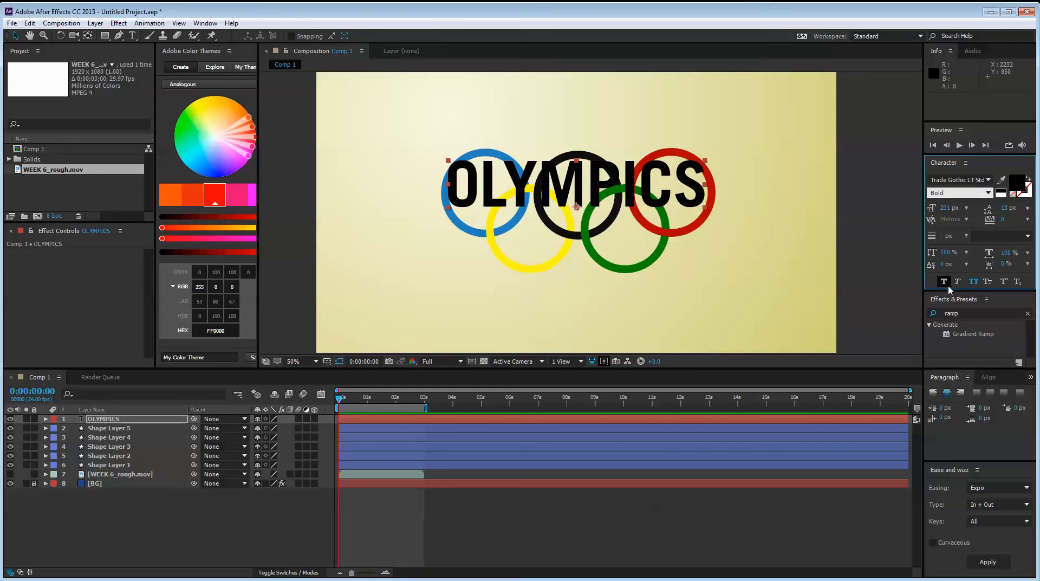
Move the OLYMPICS text above the rings to about 960, 308 and nudge all five rings down, with the composition view set to Fit
{"action": "left_click_drag", "start_coordinate": [637, 190], "coordinate": [638, 112]}
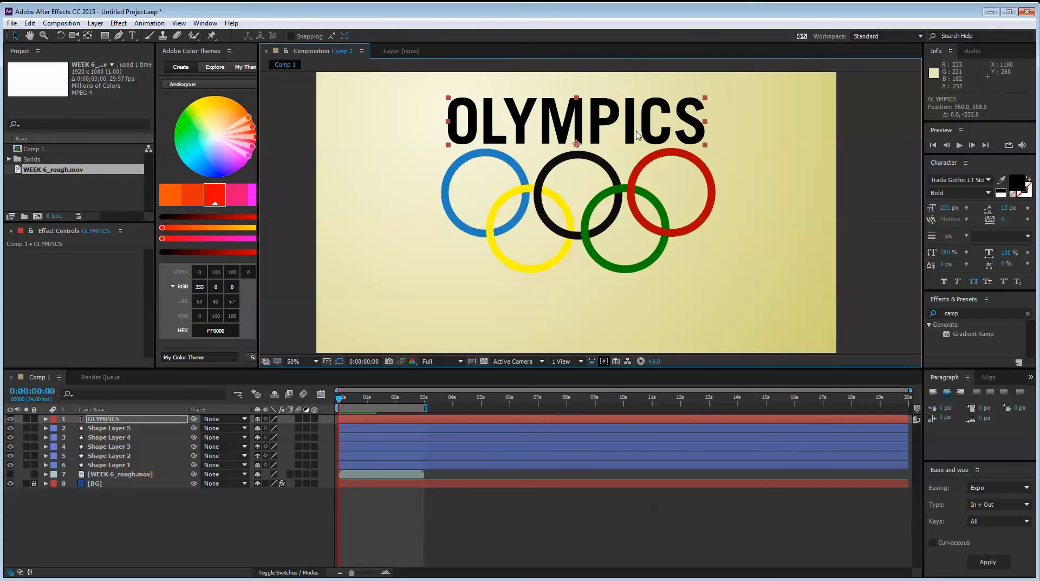
{"action": "left_click", "coordinate": [302, 362]}
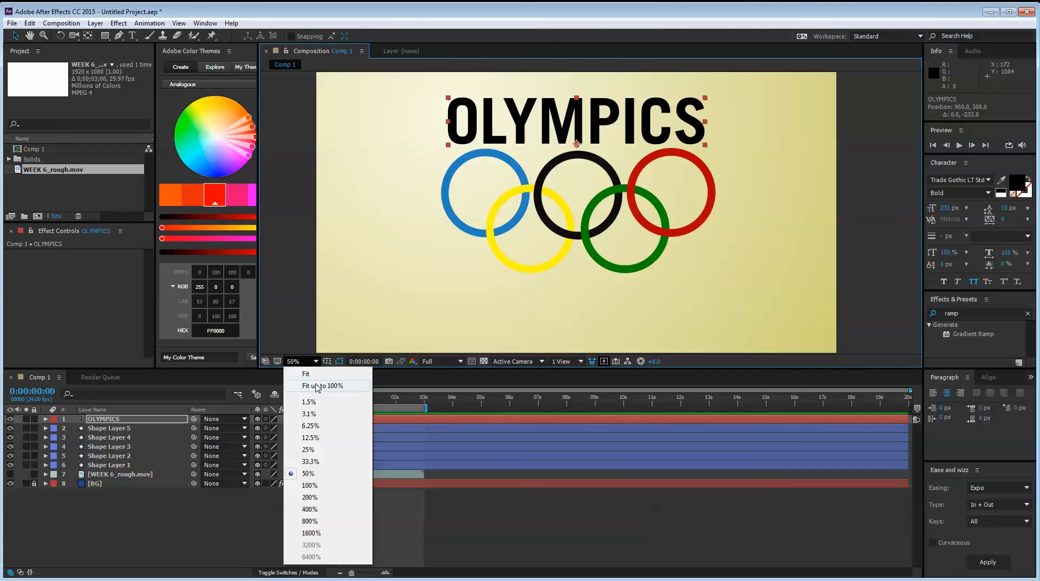
{"action": "left_click", "coordinate": [306, 373]}
{"action": "left_click_drag", "start_coordinate": [392, 193], "coordinate": [750, 275]}
{"action": "key", "text": "Down"}
{"action": "key", "text": "Down"}
{"action": "key", "text": "Down"}
{"action": "key", "text": "Down"}
{"action": "key", "text": "Down"}
{"action": "key", "text": "Down"}
{"action": "key", "text": "Down"}
{"action": "key", "text": "Down"}
{"action": "key", "text": "Down"}
{"action": "key", "text": "Down"}
{"action": "key", "text": "Down"}
{"action": "key", "text": "Down"}
{"action": "key", "text": "Down"}
{"action": "key", "text": "Down"}
{"action": "key", "text": "Down"}
{"action": "key", "text": "Down"}
{"action": "key", "text": "Down"}
{"action": "key", "text": "Down"}
{"action": "key", "text": "Down"}
{"action": "key", "text": "Down"}
{"action": "left_click", "coordinate": [718, 163]}
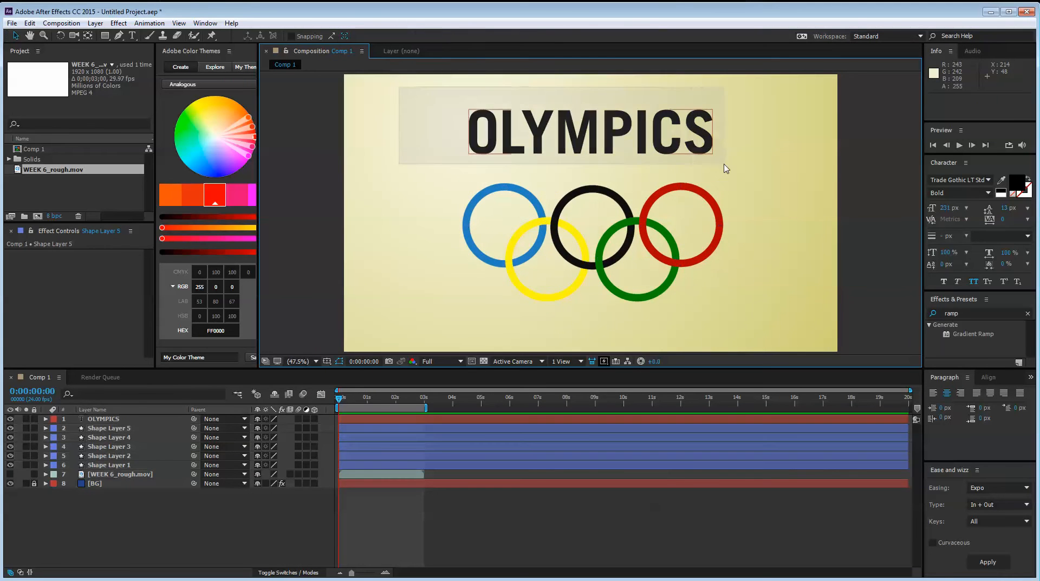
Reposition the OLYMPICS text just above the rings at about 960, 356, leaving it deselected
{"action": "left_click_drag", "start_coordinate": [475, 116], "coordinate": [615, 217]}
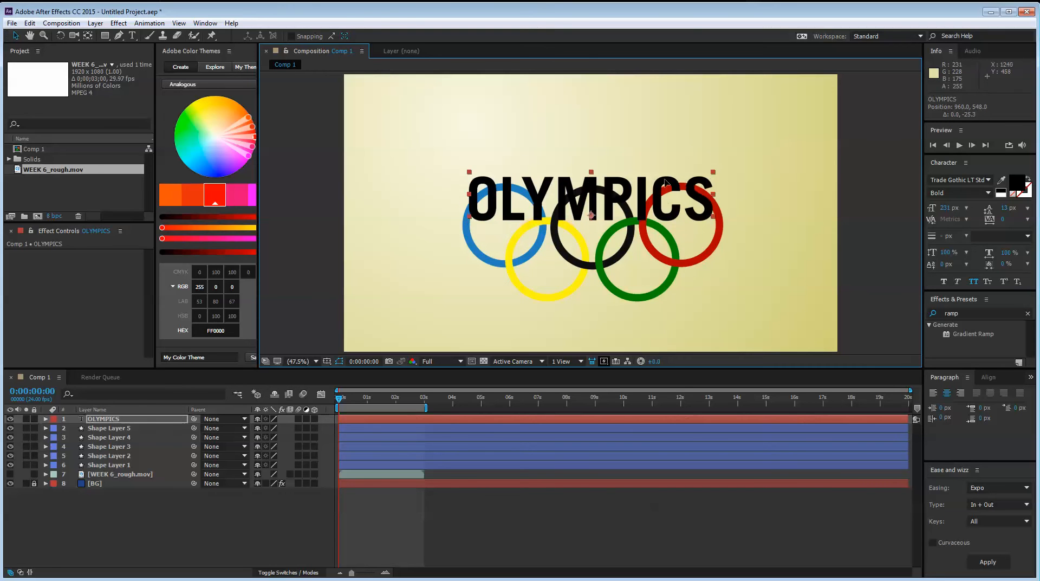
{"action": "left_click_drag", "start_coordinate": [685, 214], "coordinate": [687, 158]}
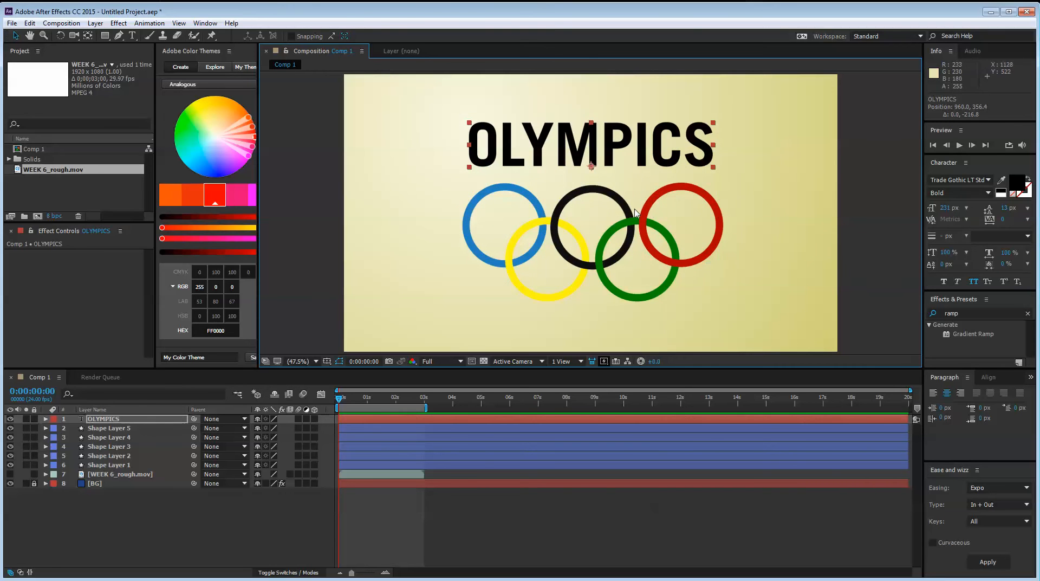
{"action": "left_click", "coordinate": [294, 165]}
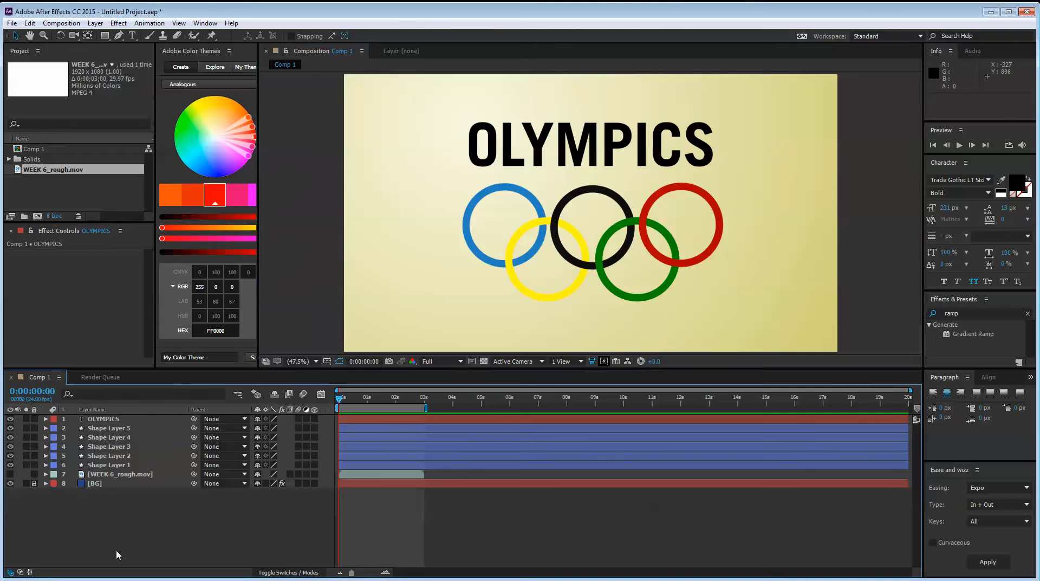
Pre-compose Shape Layers 1 to 5 into a new composition named Olympics Rings, moving all attributes into it
{"action": "left_click", "coordinate": [116, 465]}
{"action": "left_click", "coordinate": [129, 431], "text": "shift"}
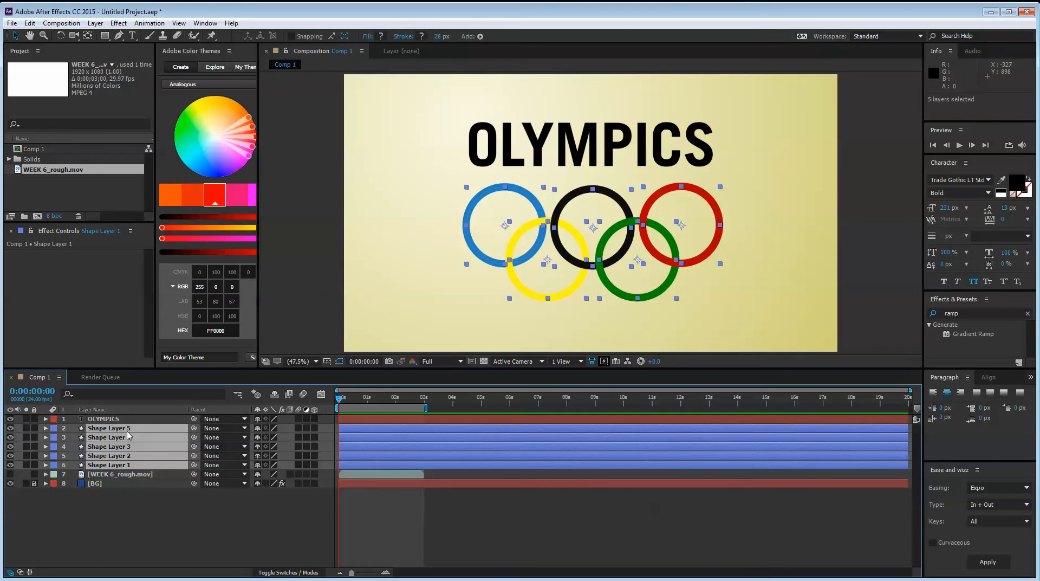
{"action": "key", "text": "ctrl+shift+c"}
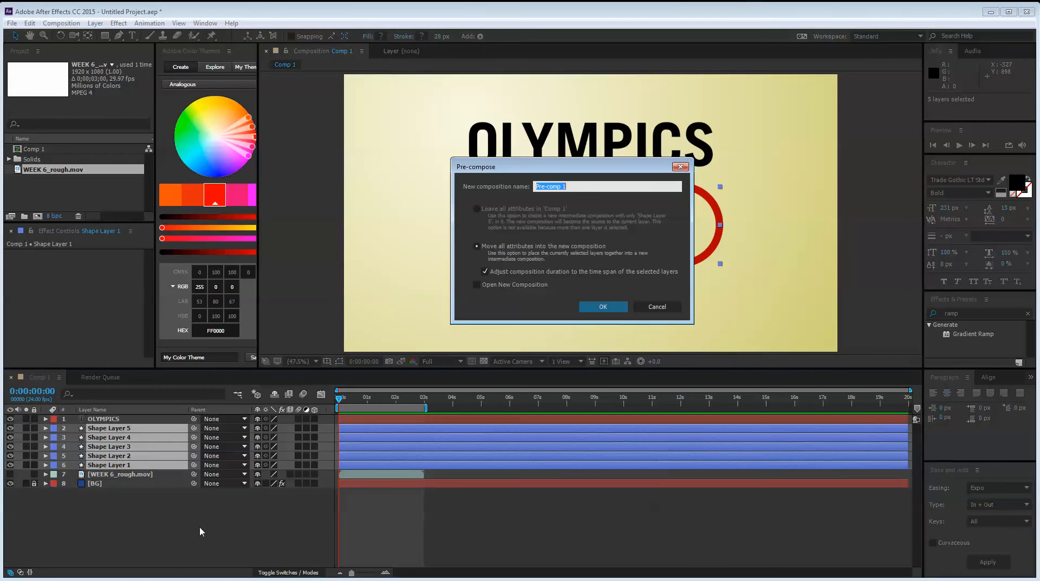
{"action": "type", "text": "R"}
{"action": "type", "text": "Olympics Rings"}
{"action": "key", "text": "Return"}
Try moving the Olympics Rings layer upward as one object, undo the move and reselect the layer
{"action": "left_click", "coordinate": [156, 497]}
{"action": "left_click", "coordinate": [138, 428]}
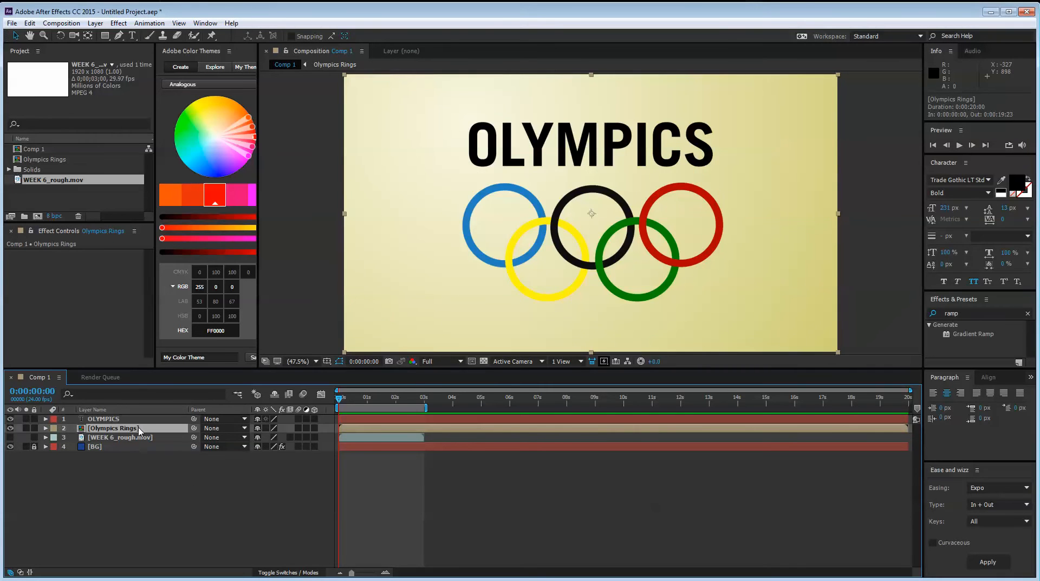
{"action": "left_click_drag", "start_coordinate": [580, 235], "coordinate": [580, 208]}
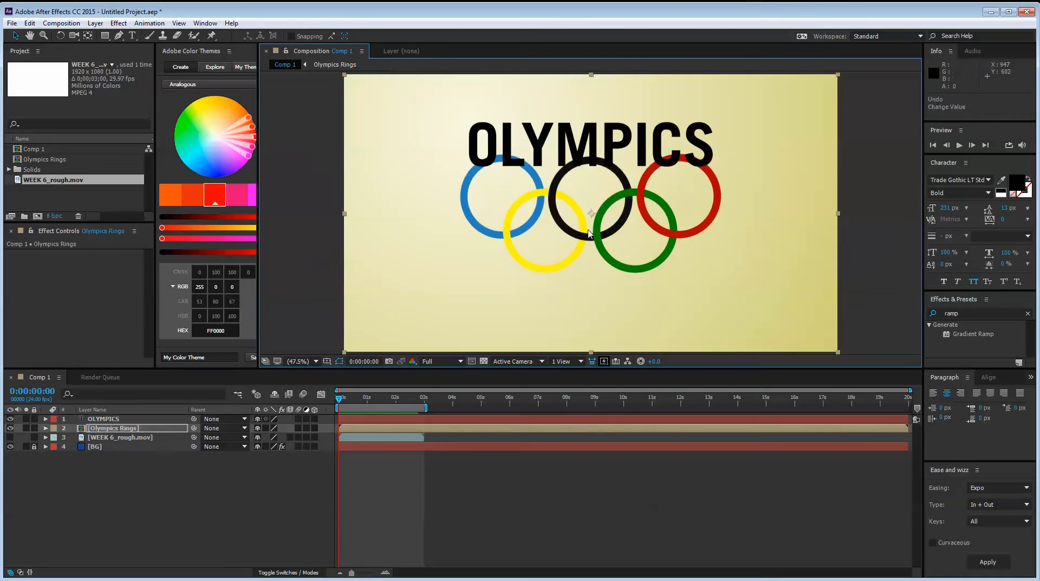
{"action": "key", "text": "ctrl+z"}
{"action": "left_click", "coordinate": [172, 478]}
{"action": "left_click", "coordinate": [138, 428]}
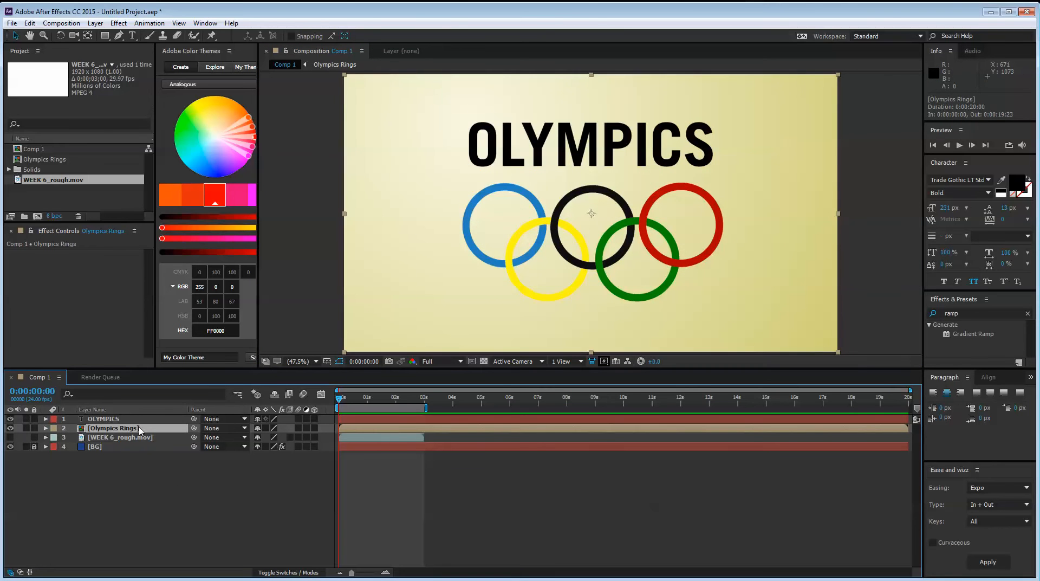
Try duplicating the Olympics Rings layer, undo the duplicate and reselect the layer
{"action": "key", "text": "ctrl+d"}
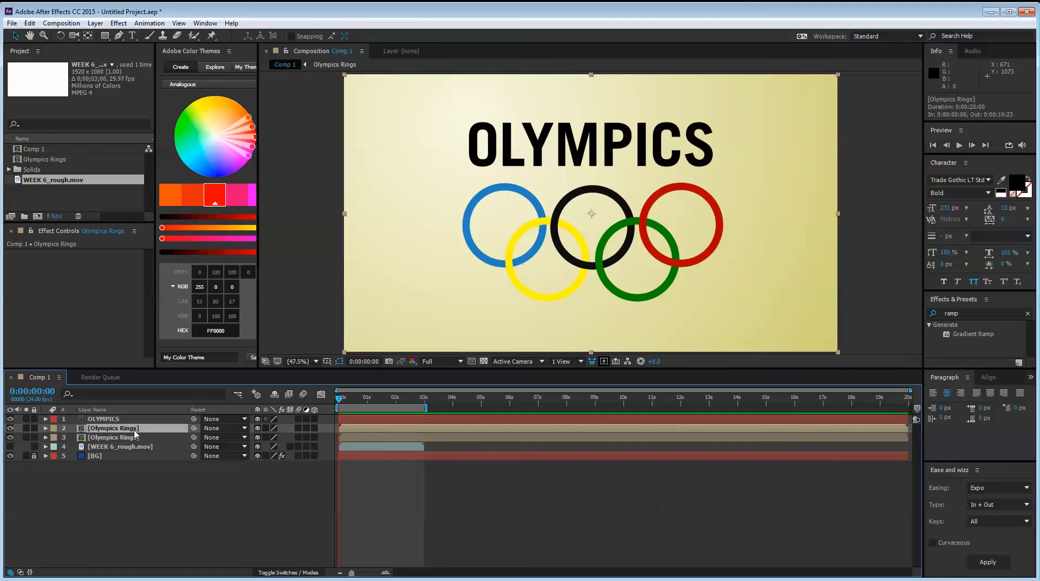
{"action": "key", "text": "ctrl+z"}
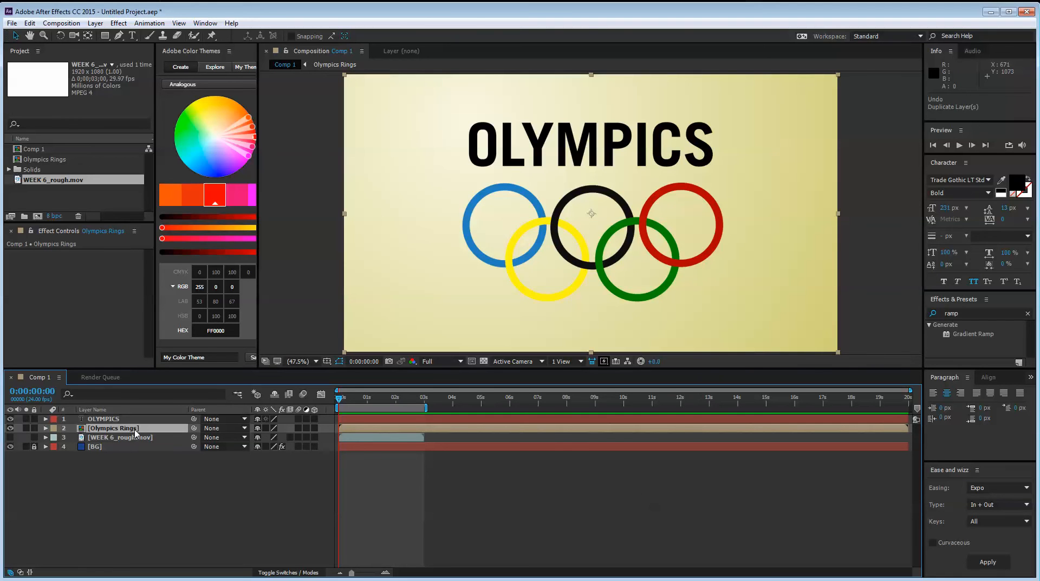
{"action": "left_click", "coordinate": [142, 475]}
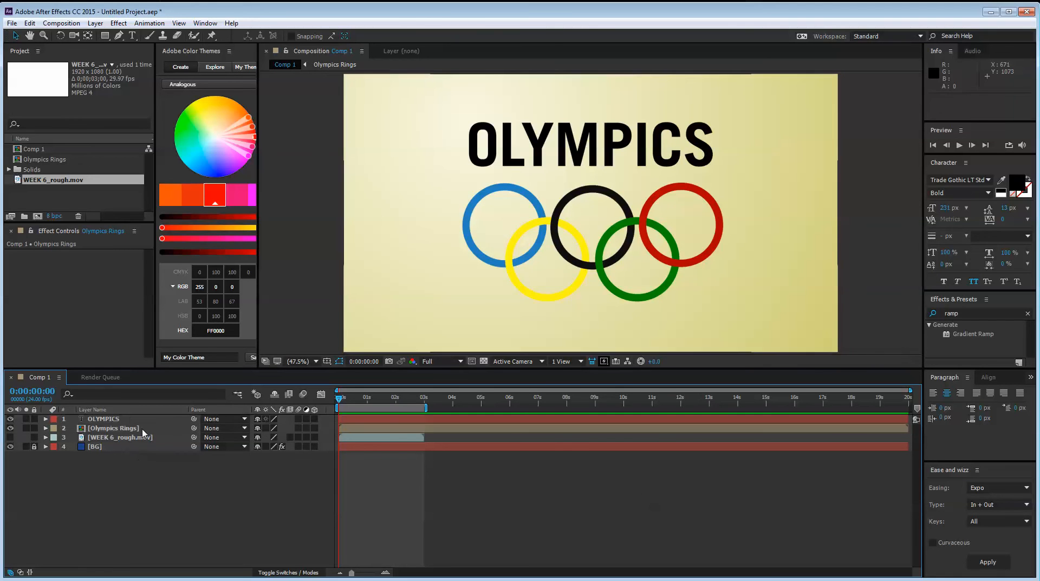
{"action": "left_click", "coordinate": [143, 429]}
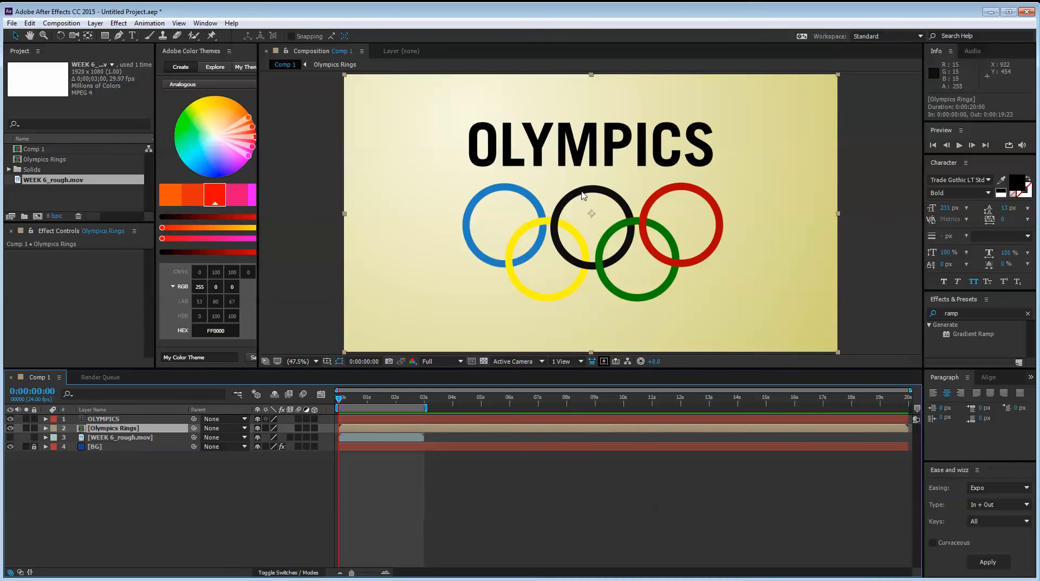
Open the Olympics Rings composition, try to give all five shape layers a fill colour, and return to Comp 1
{"action": "double_click", "coordinate": [113, 429]}
{"action": "left_click_drag", "start_coordinate": [131, 513], "coordinate": [117, 403]}
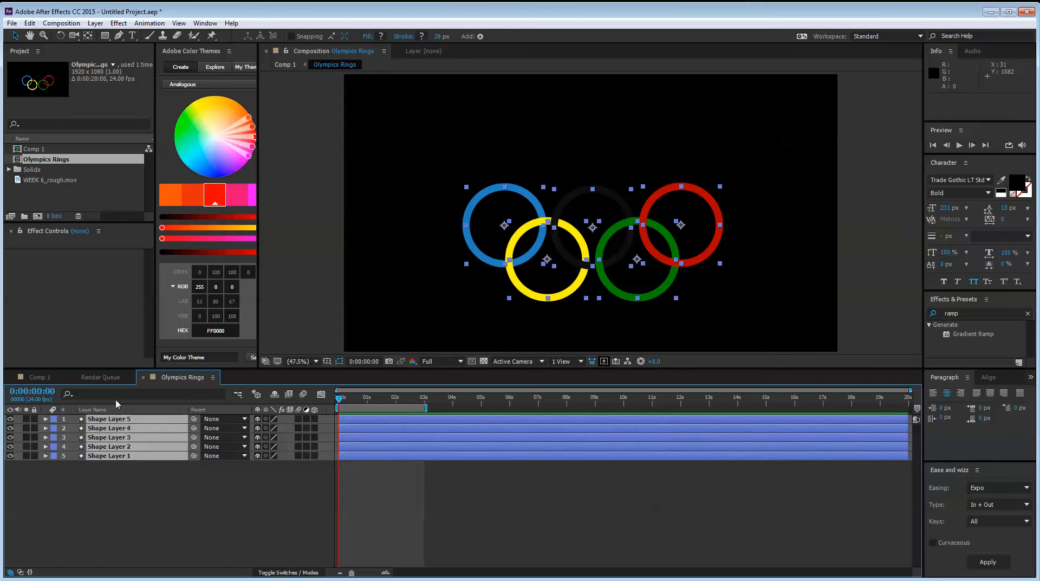
{"action": "left_click", "coordinate": [380, 36]}
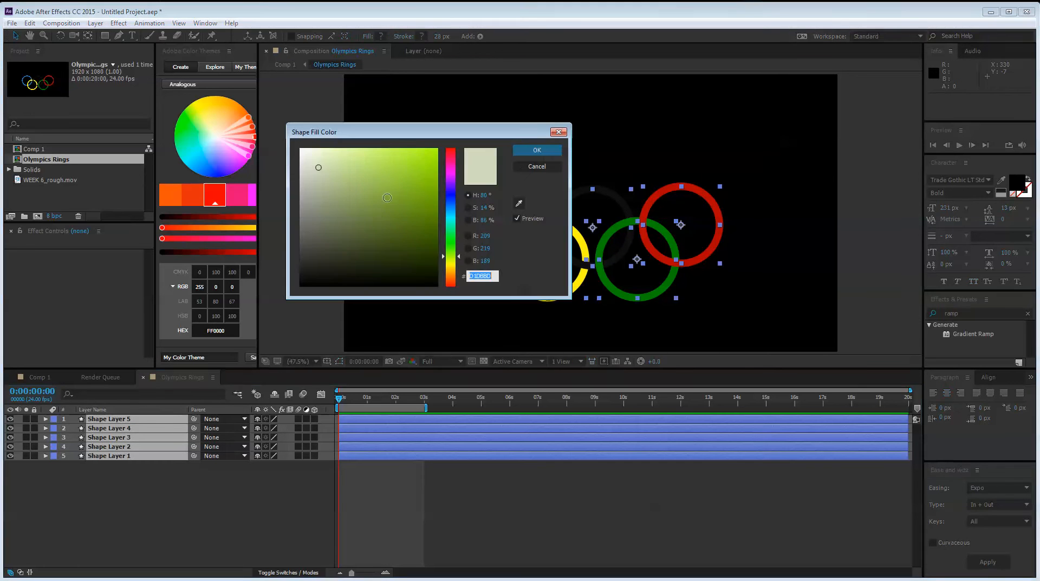
{"action": "left_click", "coordinate": [449, 197]}
{"action": "left_click", "coordinate": [536, 152]}
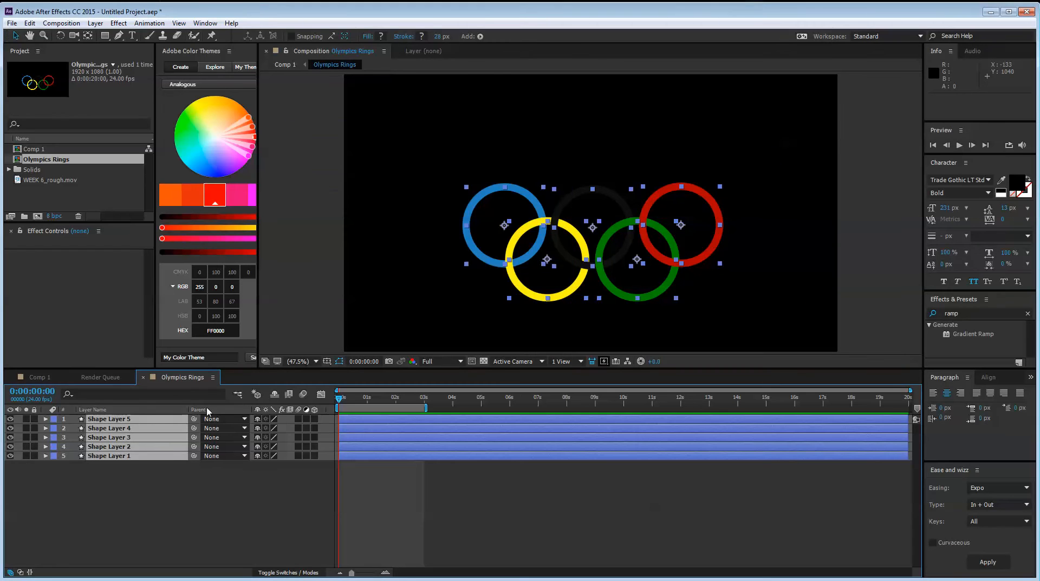
{"action": "left_click", "coordinate": [132, 495]}
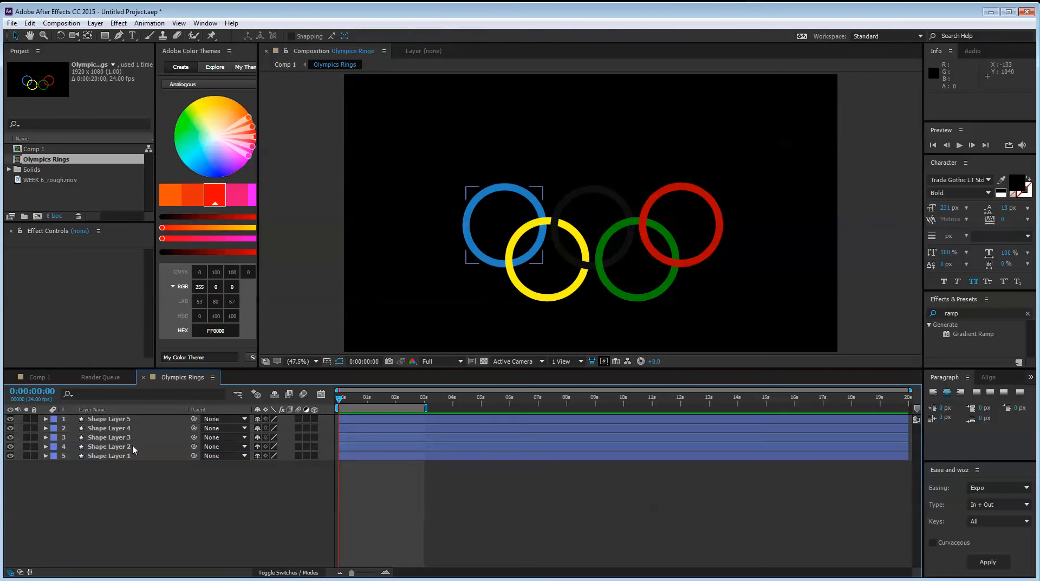
{"action": "left_click", "coordinate": [38, 377]}
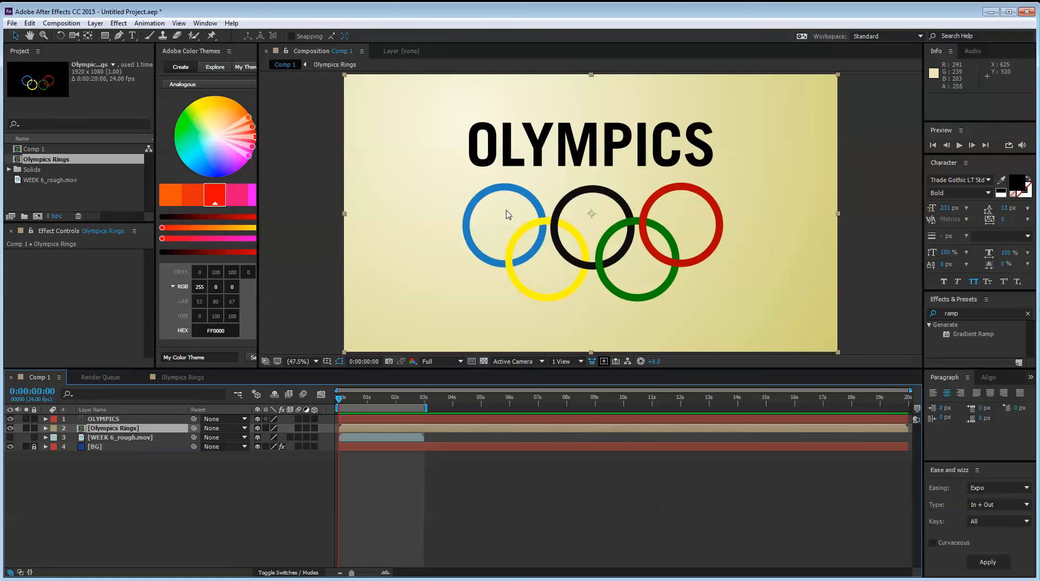
Undo the Olympics Rings pre-composition and paste a copy of Shape Layers 1 to 5 into Comp 1
{"action": "key", "text": "ctrl+z"}
{"action": "left_click", "coordinate": [95, 537]}
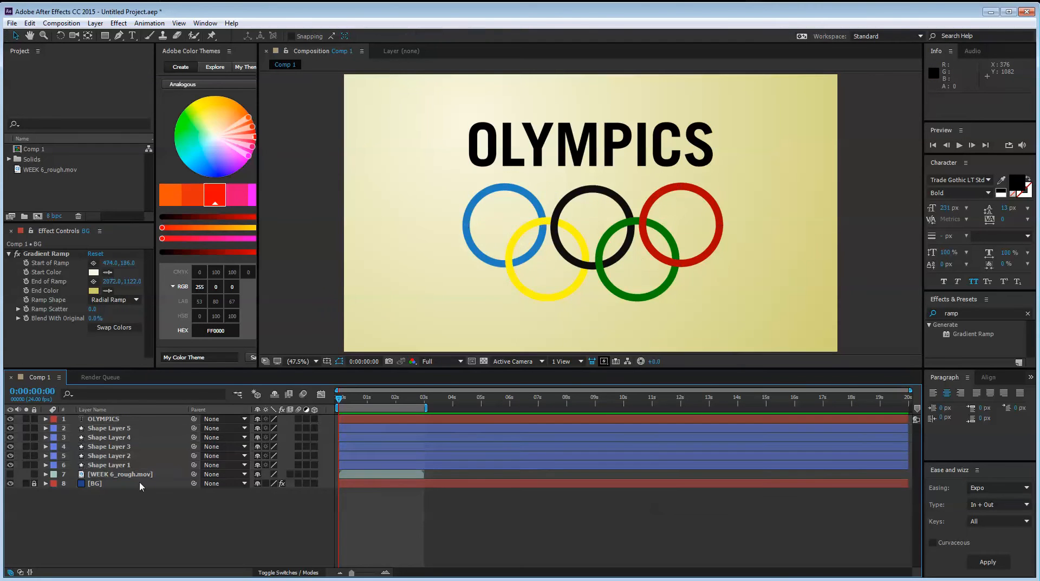
{"action": "left_click", "coordinate": [111, 465]}
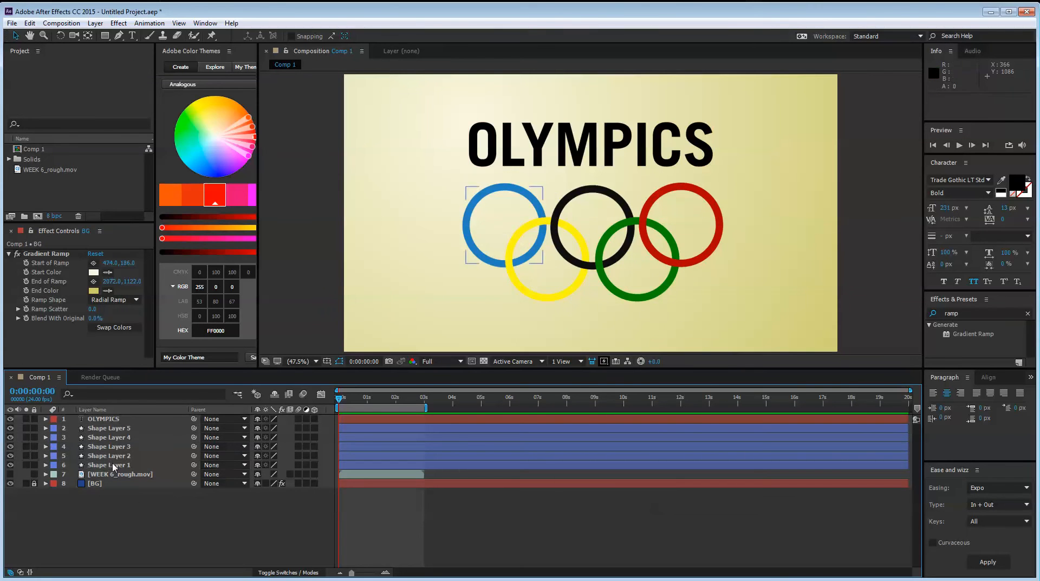
{"action": "left_click", "coordinate": [126, 427], "text": "shift"}
{"action": "key", "text": "ctrl+c"}
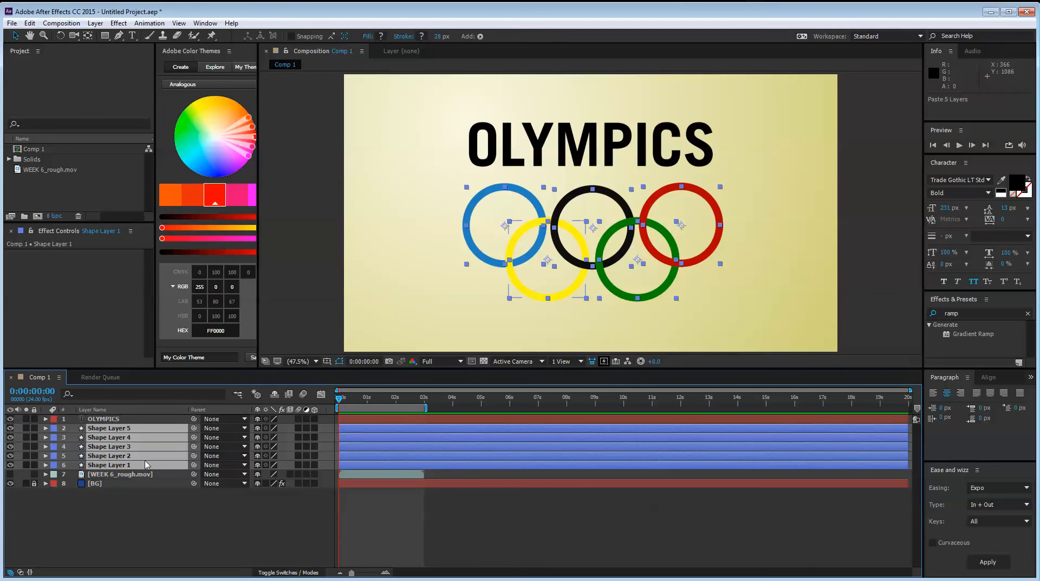
{"action": "key", "text": "ctrl+v"}
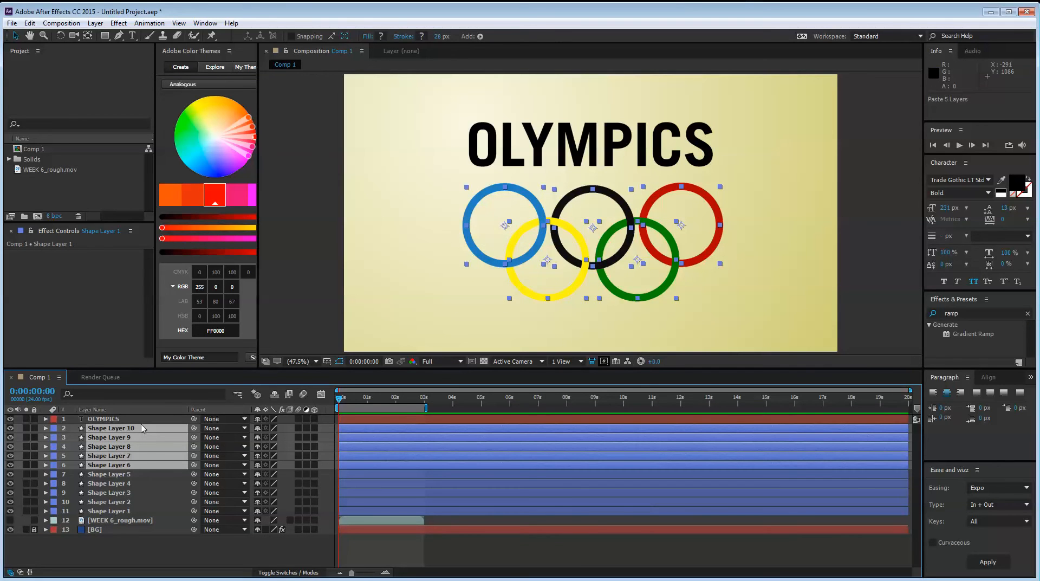
Pre-compose the pasted Shape Layers 6 to 10 into a new composition named Ring Matte, moving all attributes into it
{"action": "key", "text": "ctrl+shift+c"}
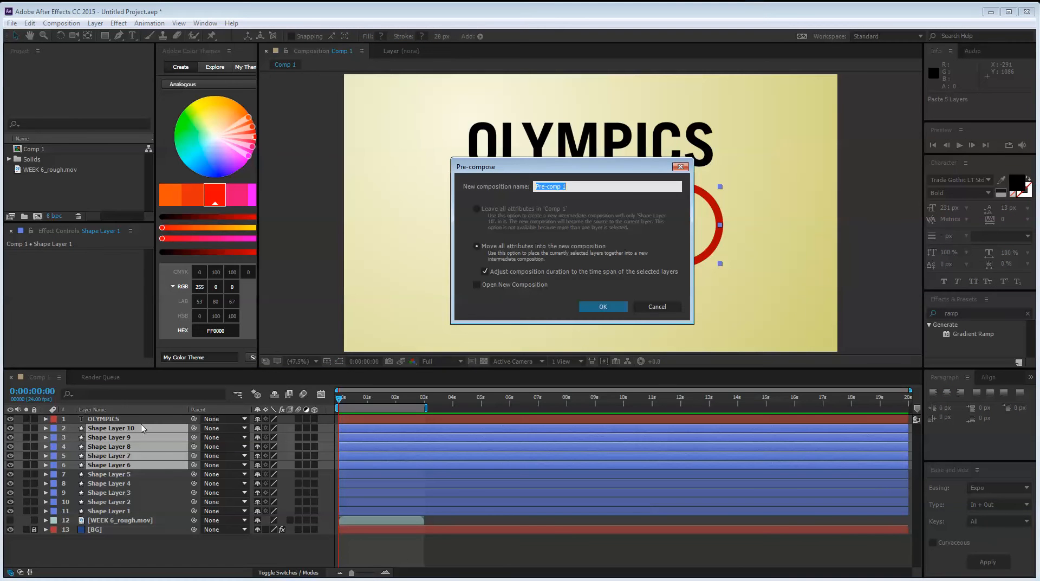
{"action": "type", "text": "Ring Matte"}
{"action": "key", "text": "Return"}
Pre-compose the original Shape Layers 1 to 5 into a new composition named Olympic Rings, moving all attributes into it
{"action": "left_click", "coordinate": [124, 474]}
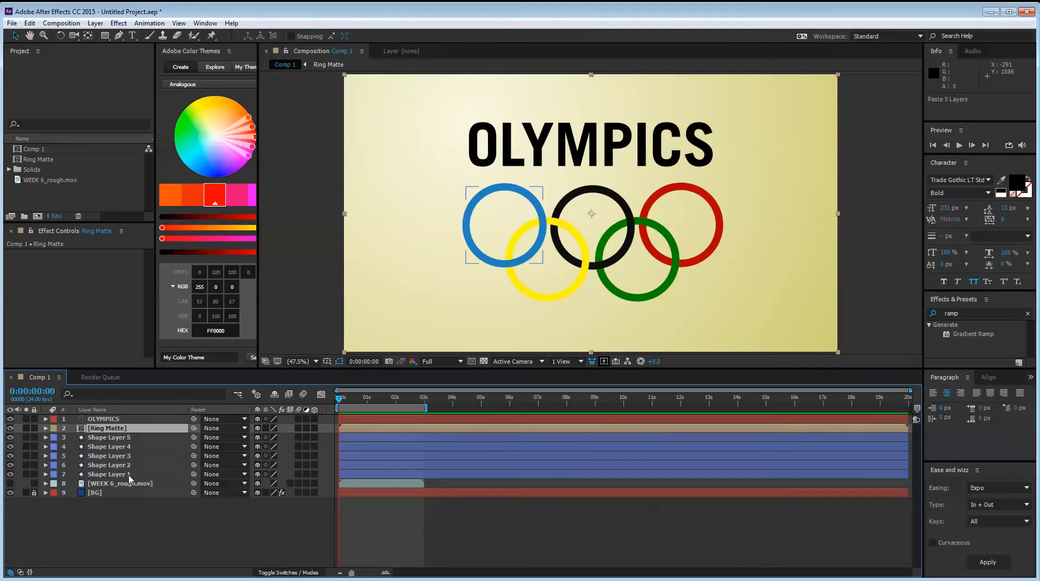
{"action": "left_click", "coordinate": [130, 437]}
{"action": "left_click", "coordinate": [136, 475], "text": "shift"}
{"action": "key", "text": "ctrl+shift+c"}
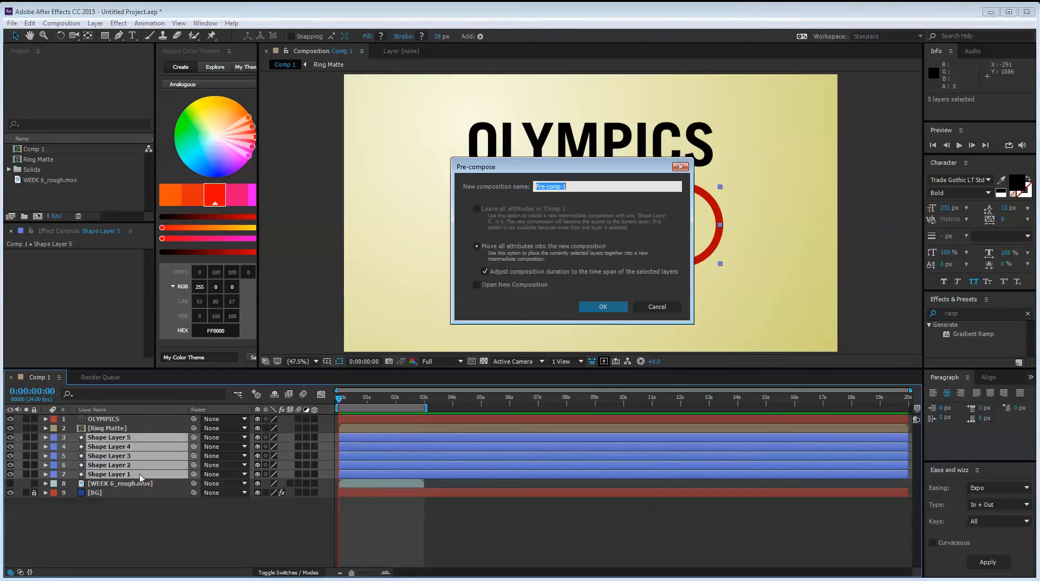
{"action": "type", "text": "Olymp"}
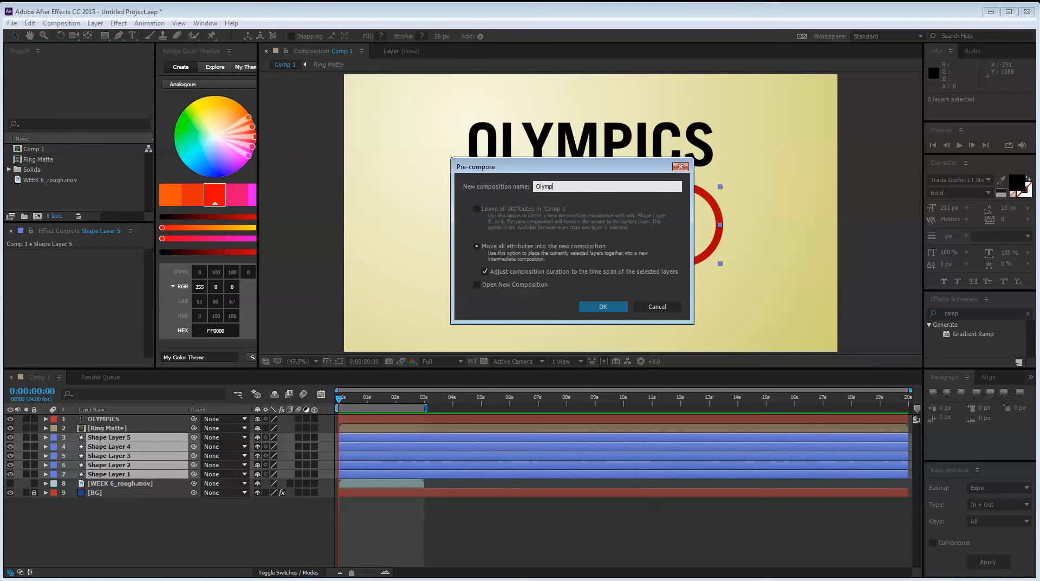
{"action": "type", "text": "ic Rings"}
{"action": "key", "text": "Return"}
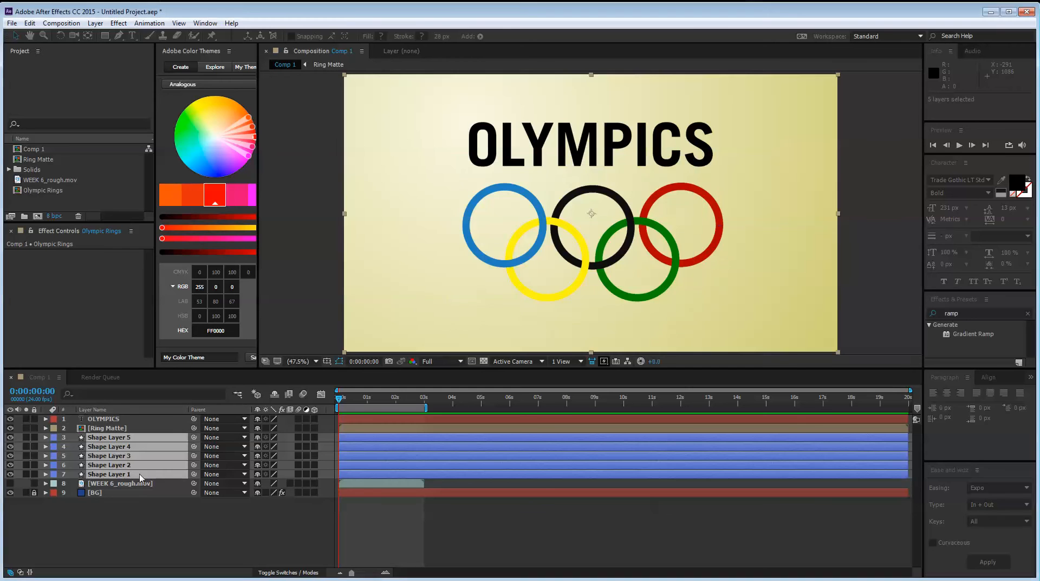
{"action": "left_click", "coordinate": [131, 469]}
{"action": "left_click", "coordinate": [84, 437]}
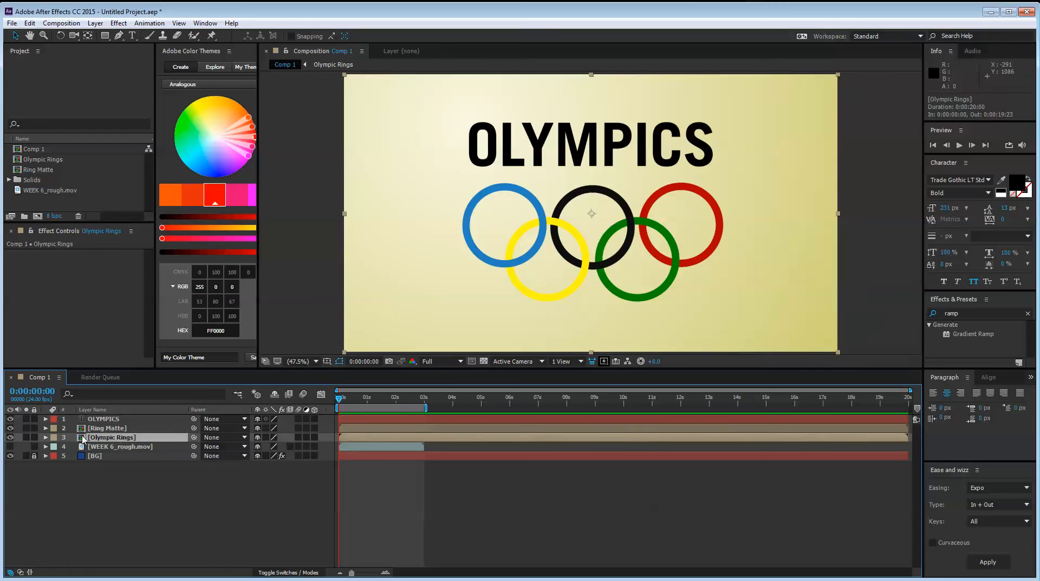
Open the Ring Matte composition and add a fill to Shape Layer 10, the blue ring
{"action": "left_click", "coordinate": [117, 428]}
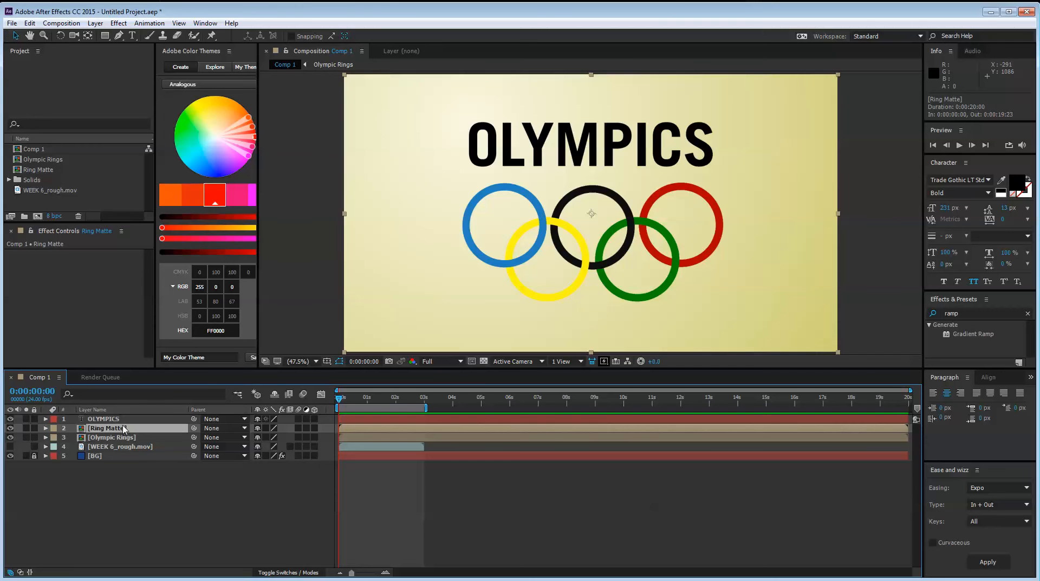
{"action": "double_click", "coordinate": [121, 429]}
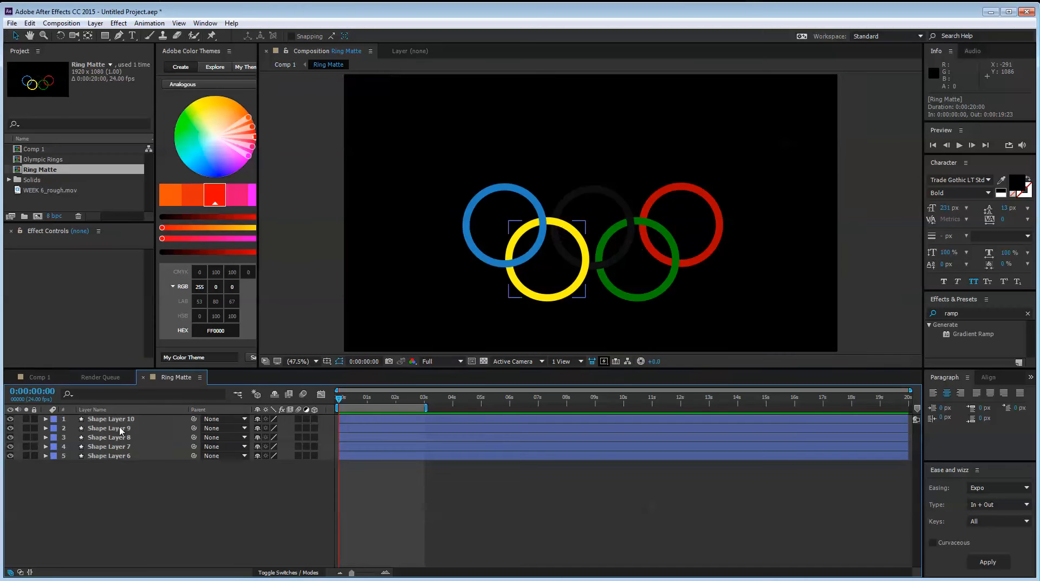
{"action": "left_click", "coordinate": [109, 455]}
{"action": "key", "text": "ctrl+a"}
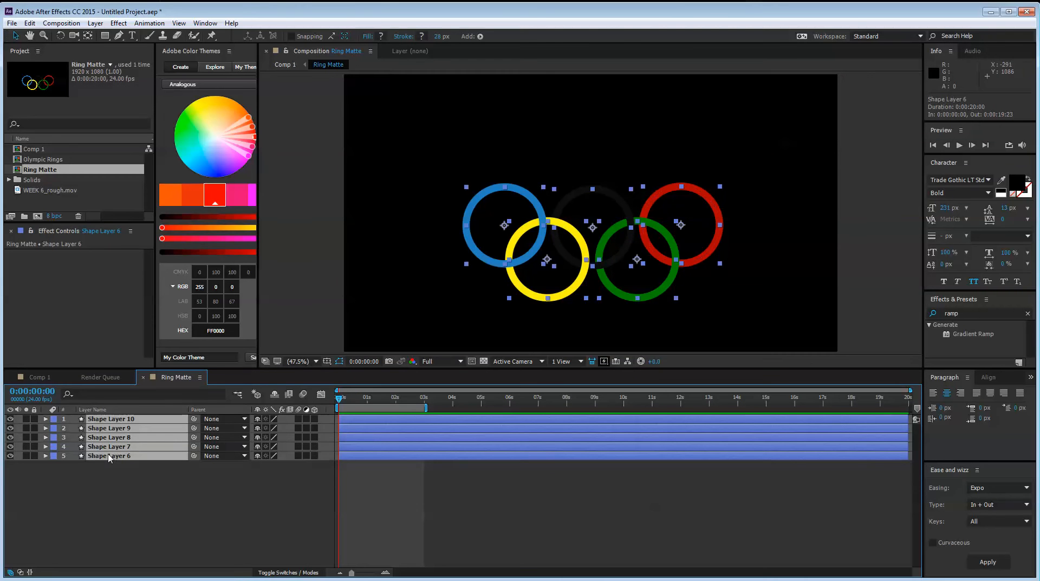
{"action": "left_click", "coordinate": [133, 489]}
{"action": "left_click", "coordinate": [45, 419]}
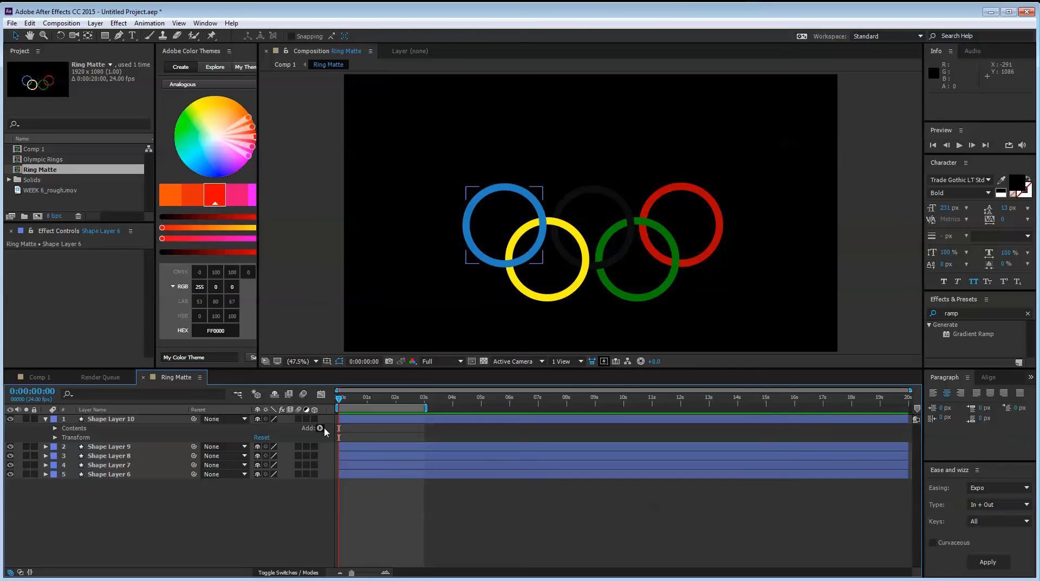
{"action": "left_click", "coordinate": [320, 428]}
{"action": "left_click", "coordinate": [369, 258]}
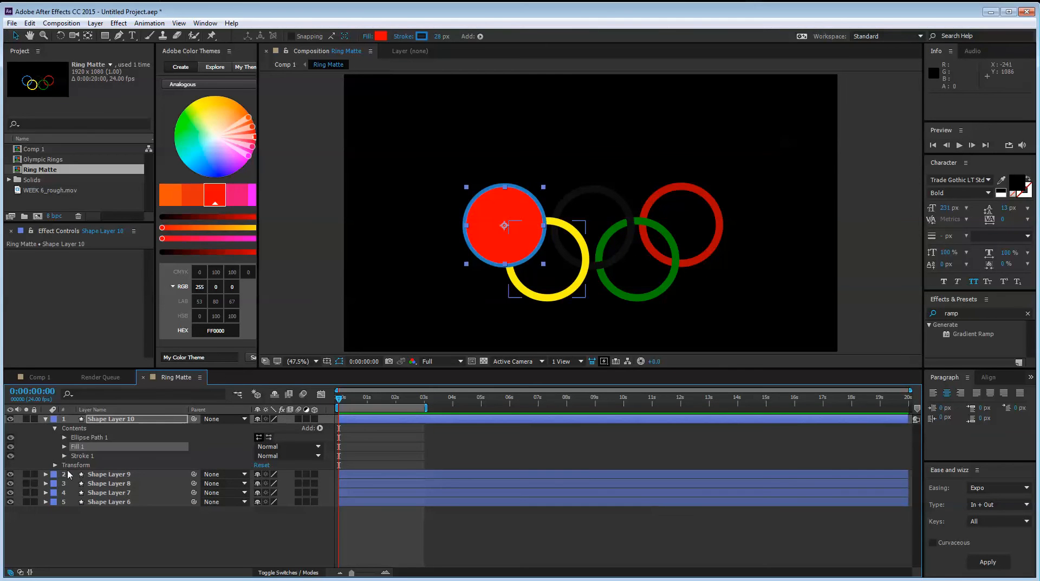
Add a fill to Shape Layer 9, the yellow ring, and to Shape Layer 8, the black ring
{"action": "left_click", "coordinate": [46, 474]}
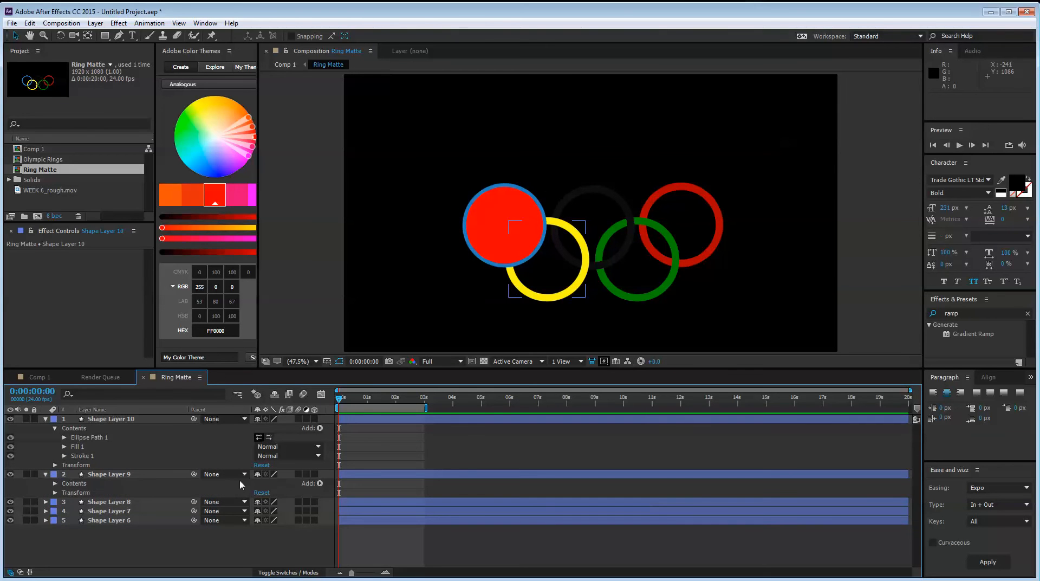
{"action": "left_click", "coordinate": [321, 483]}
{"action": "left_click", "coordinate": [362, 312]}
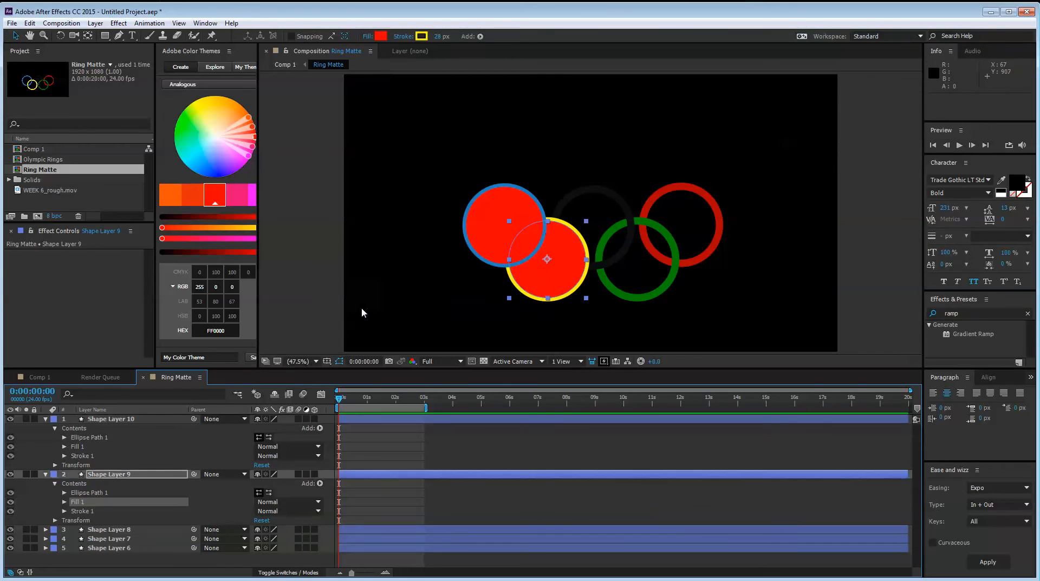
{"action": "left_click", "coordinate": [46, 529]}
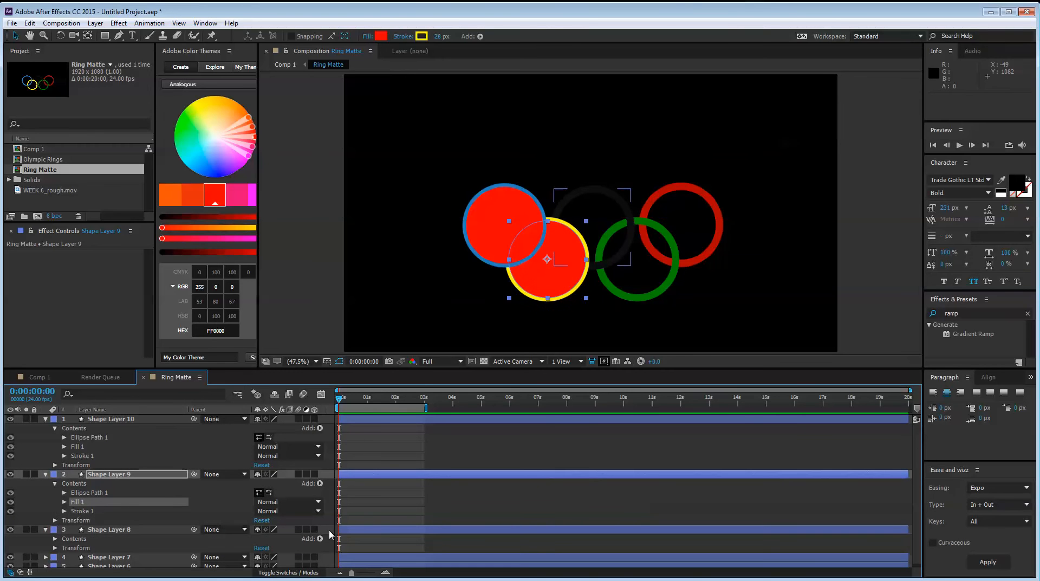
{"action": "left_click", "coordinate": [320, 539]}
{"action": "left_click", "coordinate": [358, 369]}
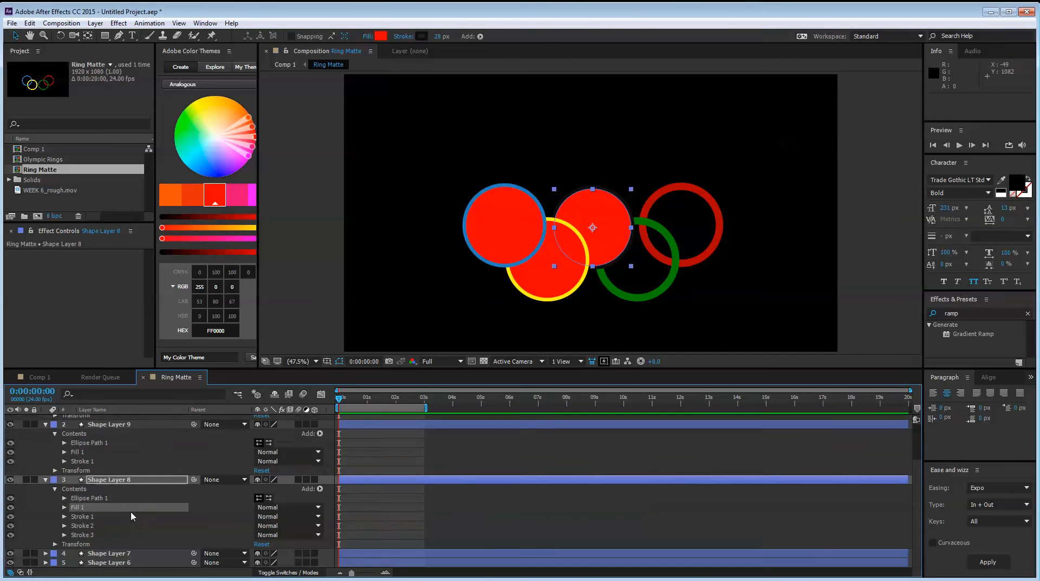
Add a fill to Shape Layer 7, the green ring, and to Shape Layer 6, the red ring
{"action": "left_click", "coordinate": [46, 546]}
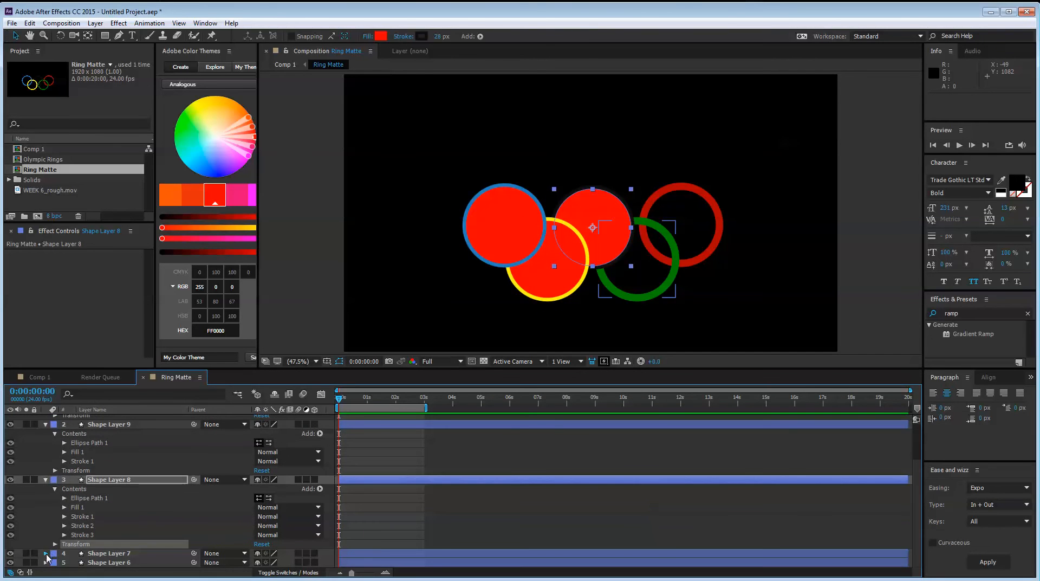
{"action": "left_click", "coordinate": [45, 553]}
{"action": "left_click", "coordinate": [319, 553]}
{"action": "left_click", "coordinate": [352, 386]}
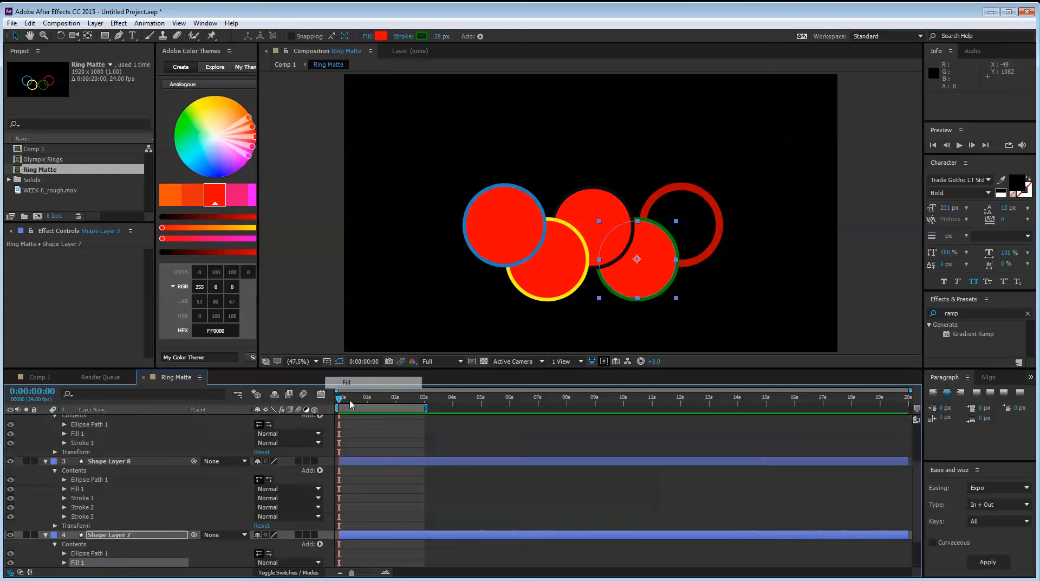
{"action": "left_click", "coordinate": [46, 562]}
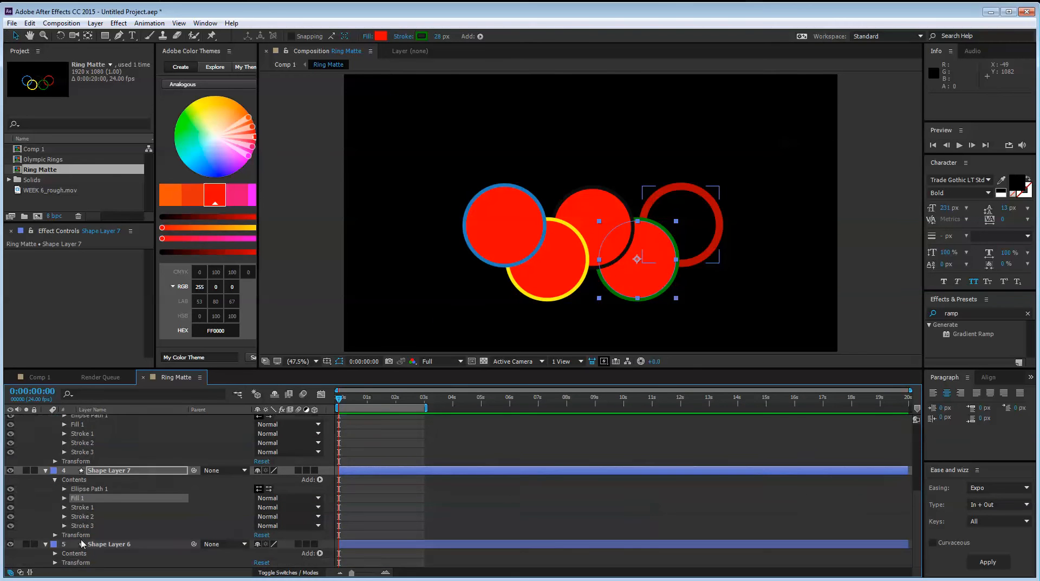
{"action": "left_click", "coordinate": [320, 554]}
{"action": "left_click", "coordinate": [355, 381]}
Show the transparency grid behind the filled rings in Ring Matte and leave the layers deselected
{"action": "left_click", "coordinate": [163, 481]}
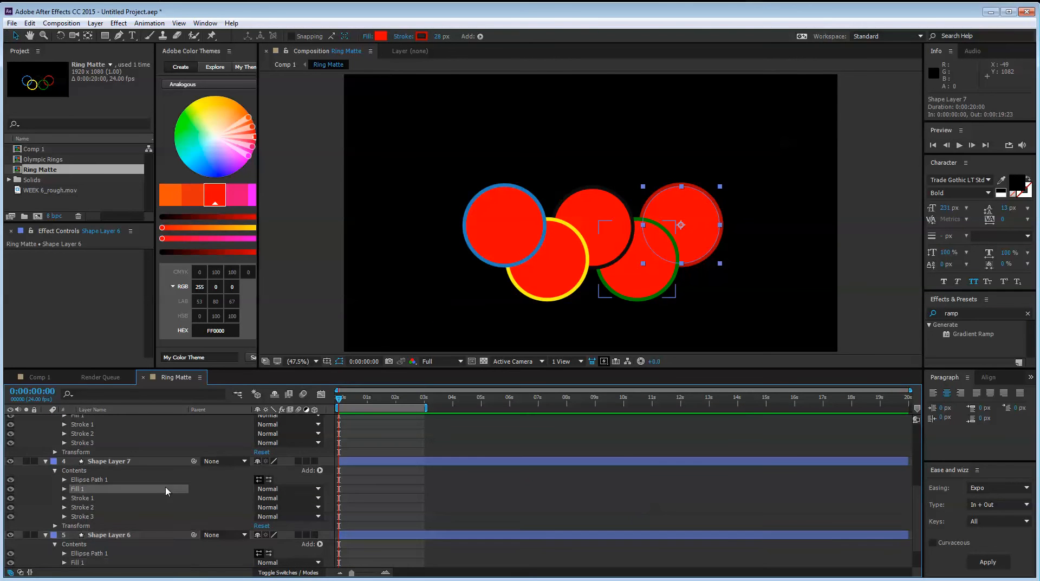
{"action": "key", "text": "s"}
{"action": "key", "text": "s"}
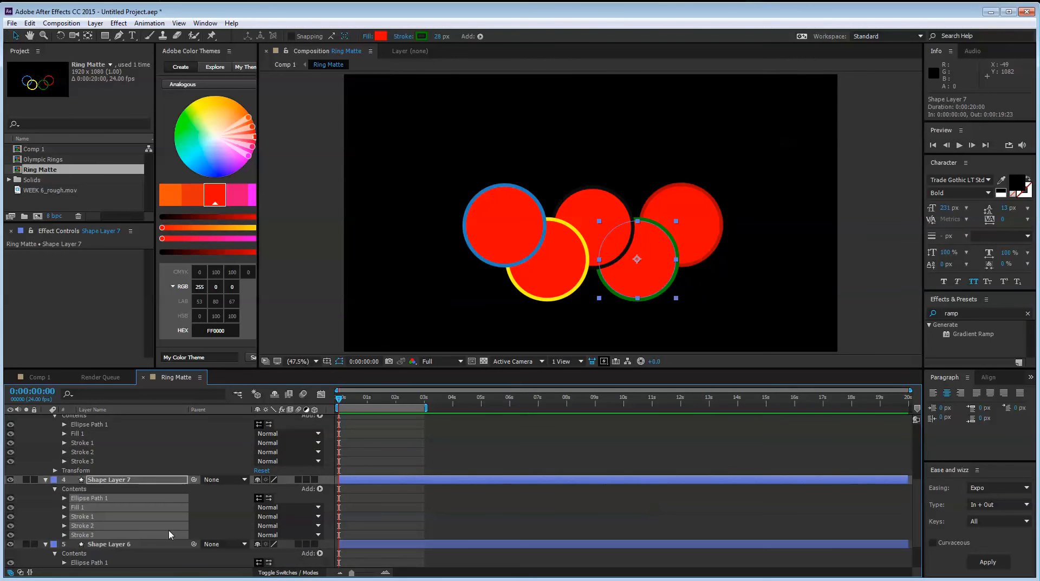
{"action": "left_click", "coordinate": [484, 361]}
{"action": "left_click", "coordinate": [432, 281]}
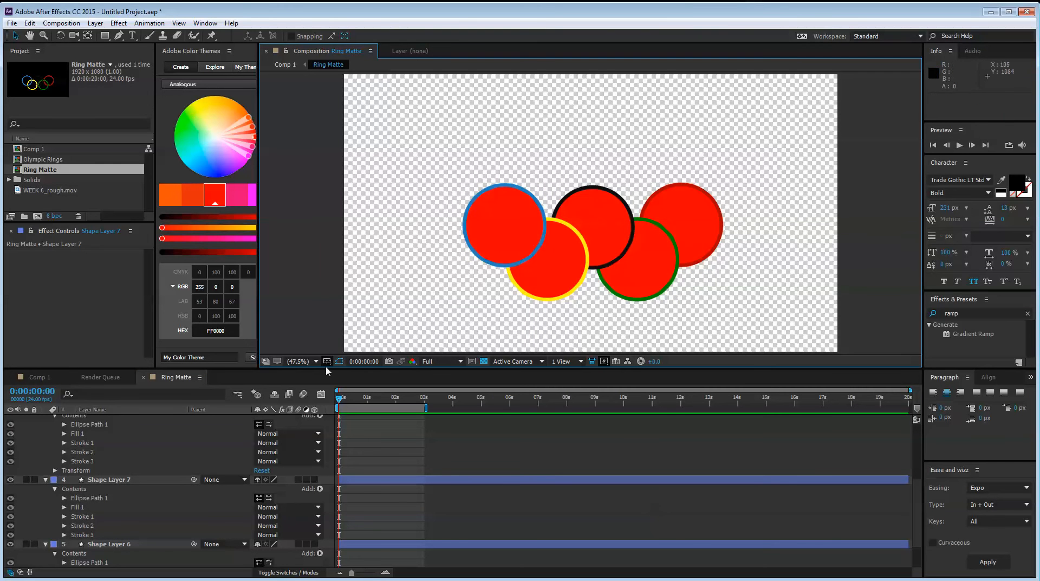
Collapse the properties of all five ring layers in Ring Matte and return to Comp 1
{"action": "left_click", "coordinate": [134, 437]}
{"action": "key", "text": "ctrl+a"}
{"action": "key", "text": "s"}
{"action": "key", "text": "s"}
{"action": "left_click", "coordinate": [135, 540]}
{"action": "key", "text": "ctrl+a"}
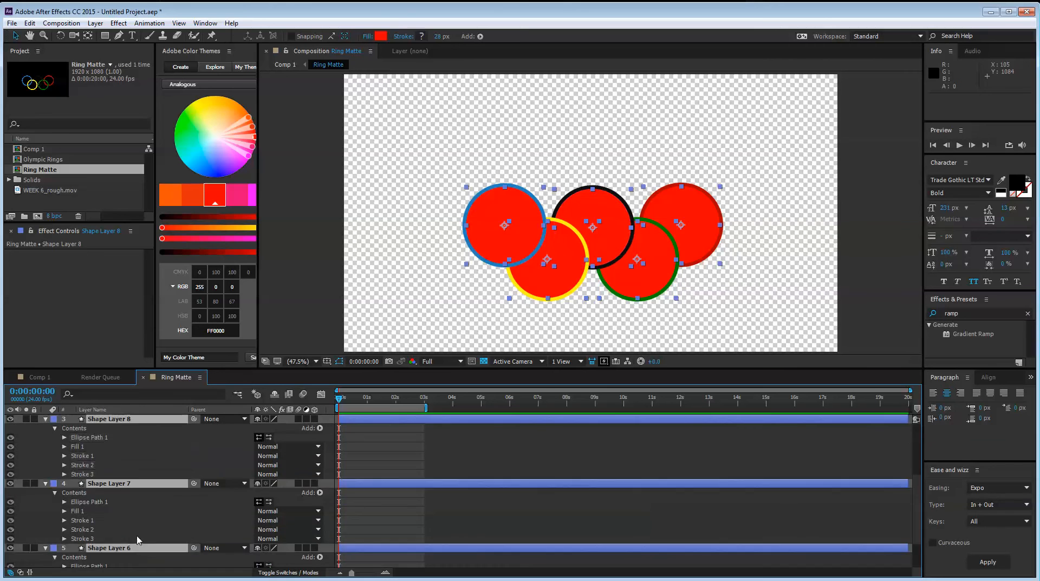
{"action": "key", "text": "s"}
{"action": "key", "text": "s"}
{"action": "left_click", "coordinate": [141, 539]}
{"action": "left_click", "coordinate": [43, 378]}
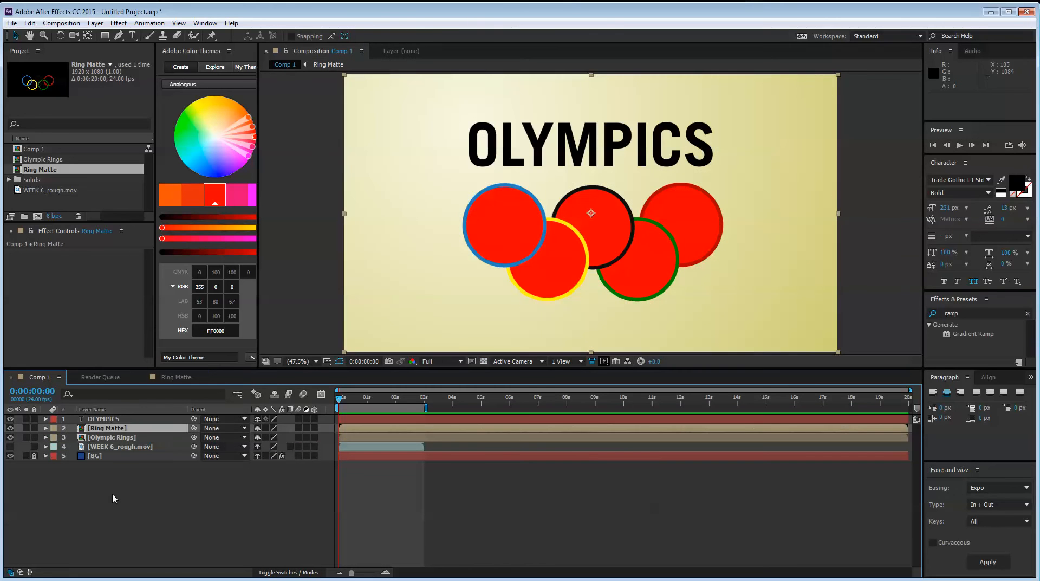
Toggle the Ring Matte layer's visibility off and on, and move the layer above the OLYMPICS title layer
{"action": "left_click", "coordinate": [110, 428]}
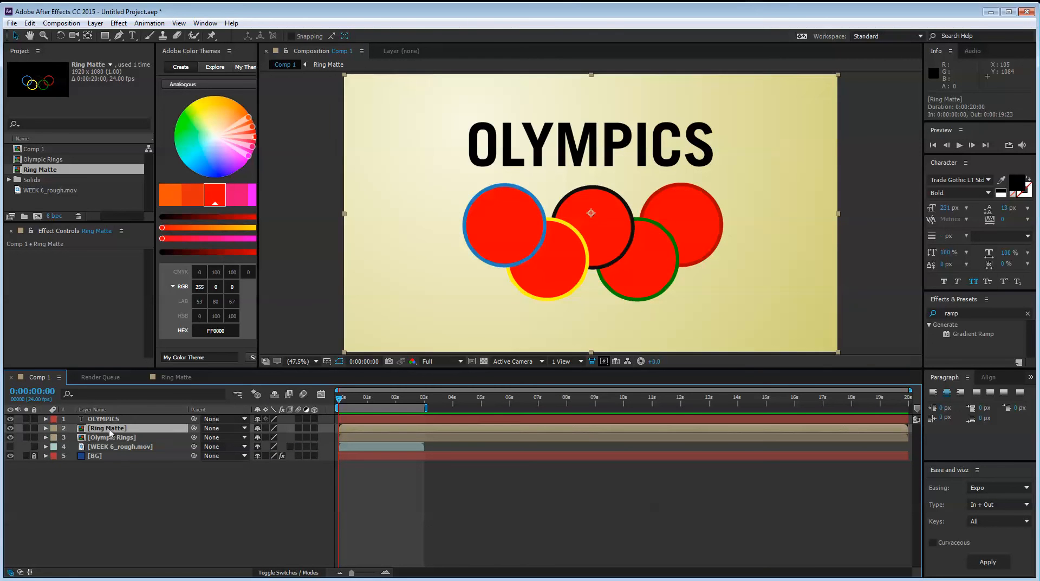
{"action": "left_click", "coordinate": [10, 428]}
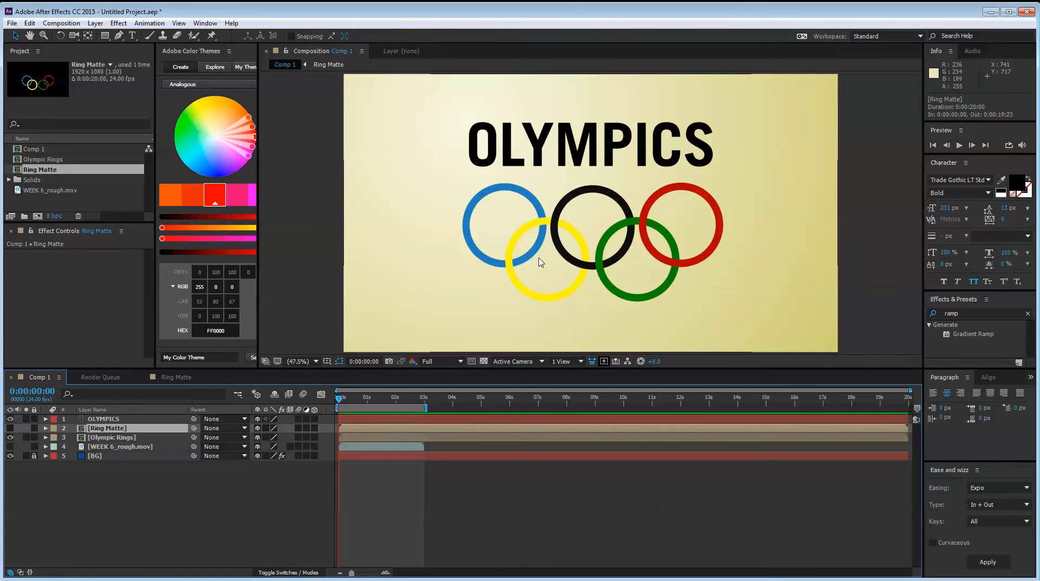
{"action": "left_click", "coordinate": [10, 428]}
{"action": "left_click_drag", "start_coordinate": [106, 428], "coordinate": [111, 416]}
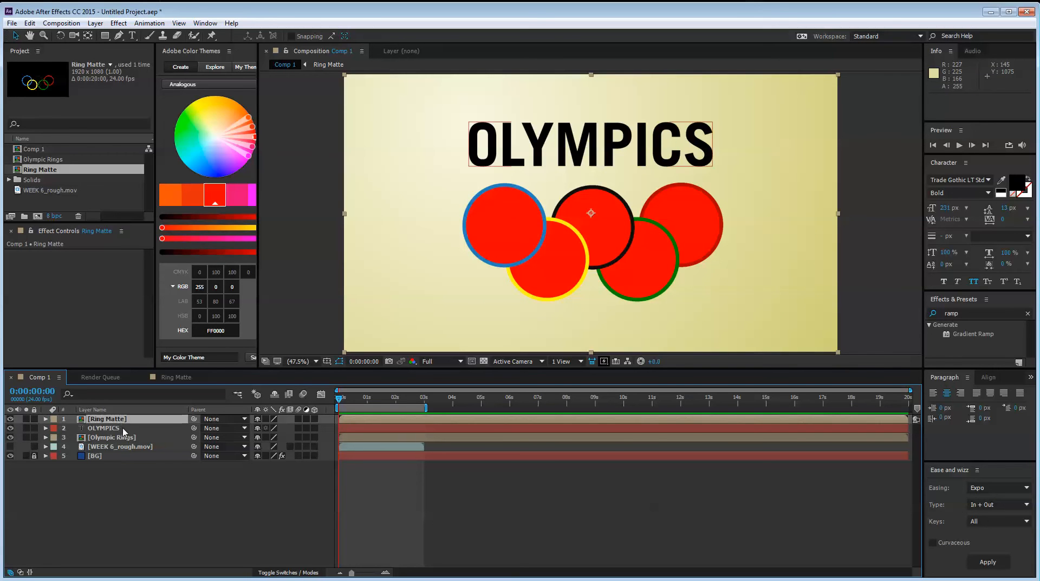
Set the OLYMPICS layer's track matte to Alpha Inverted Matte "[Ring Matte]"
{"action": "left_click", "coordinate": [109, 428]}
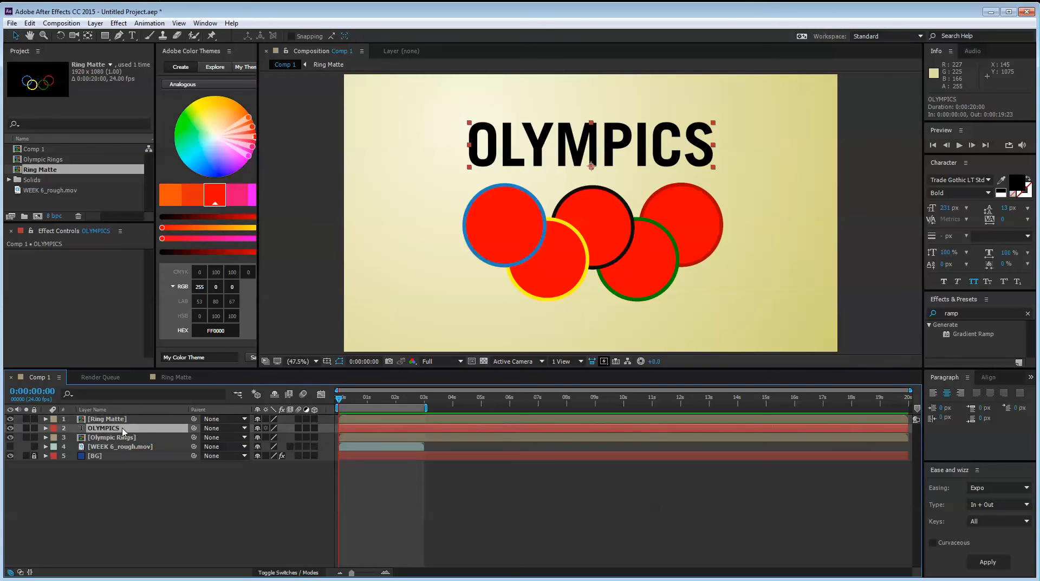
{"action": "left_click", "coordinate": [287, 572]}
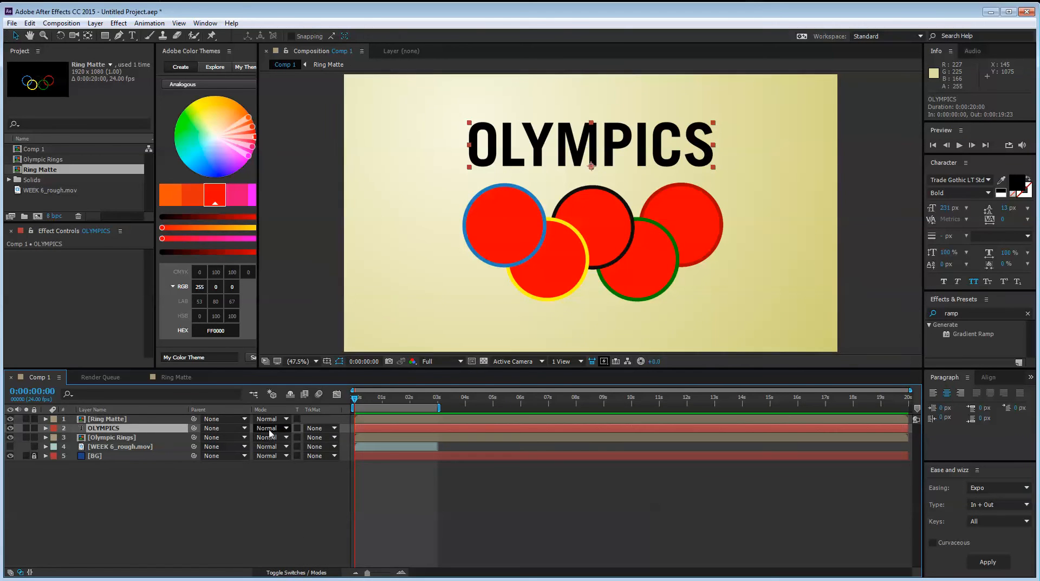
{"action": "left_click", "coordinate": [270, 428]}
{"action": "left_click", "coordinate": [232, 488]}
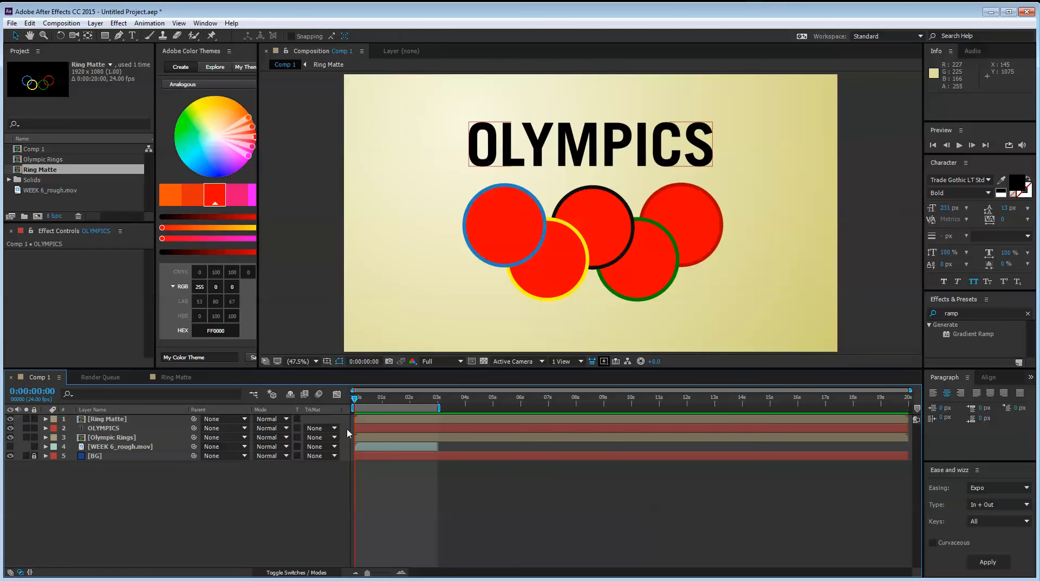
{"action": "left_click", "coordinate": [321, 428]}
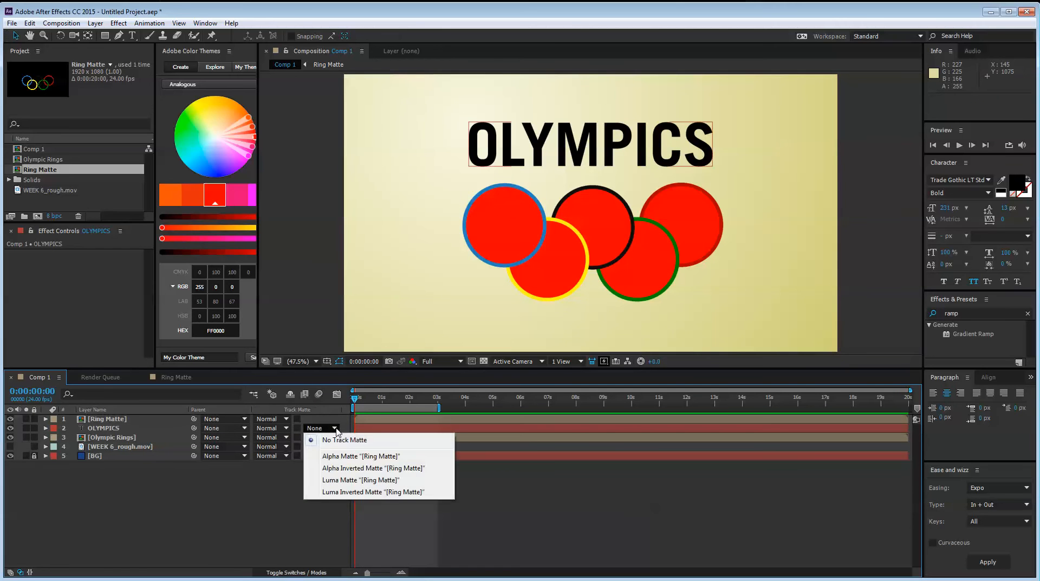
{"action": "left_click", "coordinate": [341, 469]}
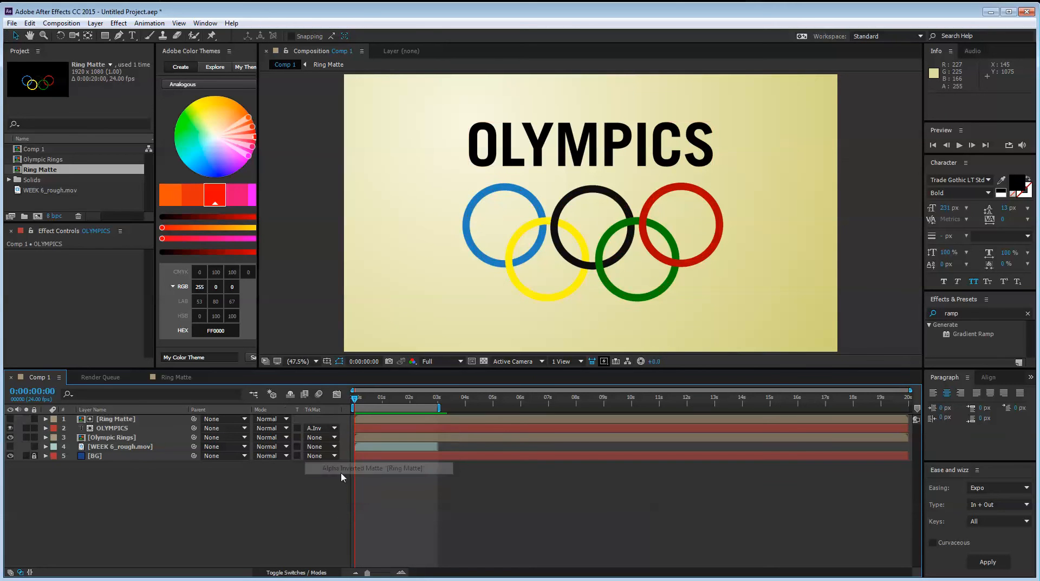
Try moving the OLYMPICS title down over the rings to test the matte, and undo the move
{"action": "left_click", "coordinate": [112, 419]}
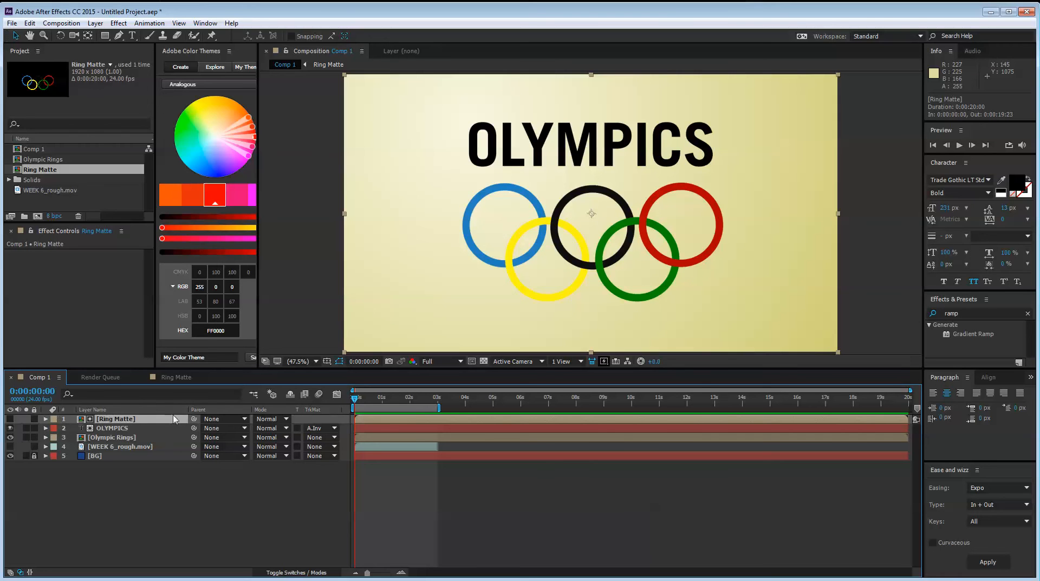
{"action": "left_click", "coordinate": [113, 428]}
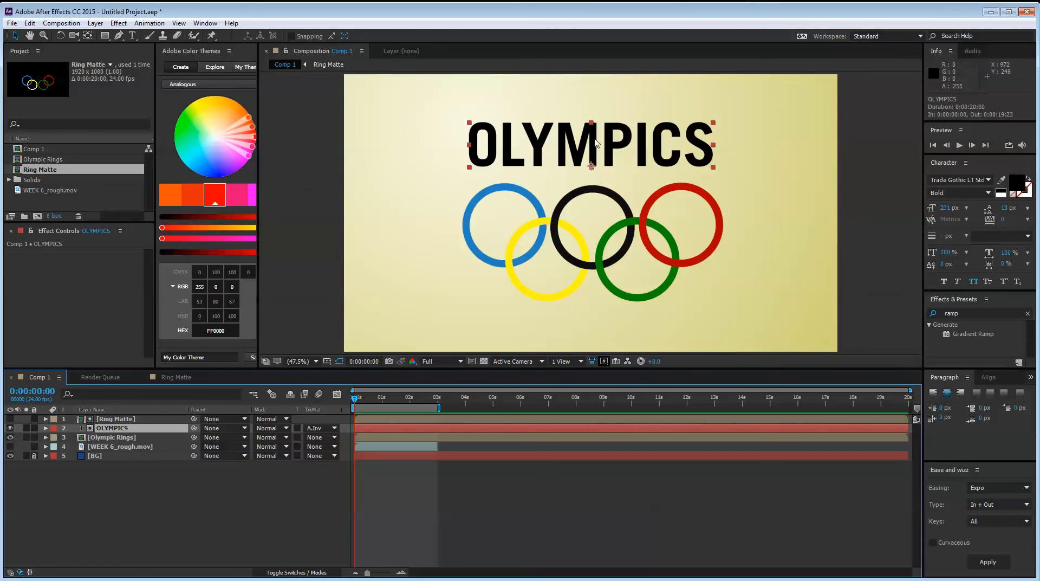
{"action": "left_click_drag", "start_coordinate": [592, 148], "coordinate": [569, 271]}
{"action": "key", "text": "ctrl+z"}
{"action": "left_click", "coordinate": [150, 469]}
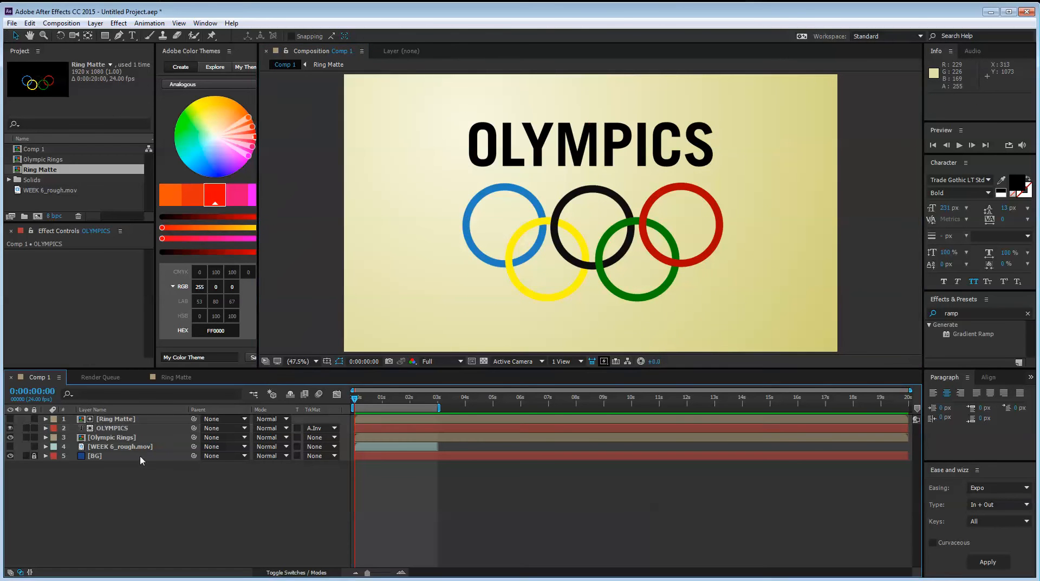
Draw a dark blue rectangle across the full width of Ring Matte's lower half and shift it slightly down over the circles
{"action": "double_click", "coordinate": [133, 420]}
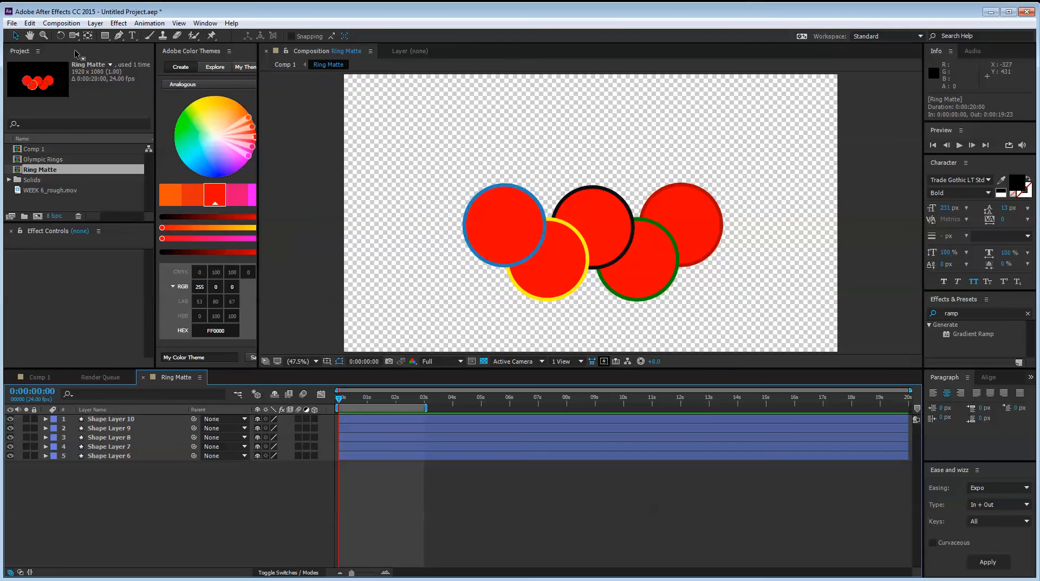
{"action": "left_click", "coordinate": [105, 35]}
{"action": "mouse_move", "coordinate": [330, 222]}
{"action": "left_mouse_down"}
{"action": "mouse_move", "coordinate": [802, 366]}
{"action": "mouse_move", "coordinate": [852, 366]}
{"action": "left_mouse_up"}
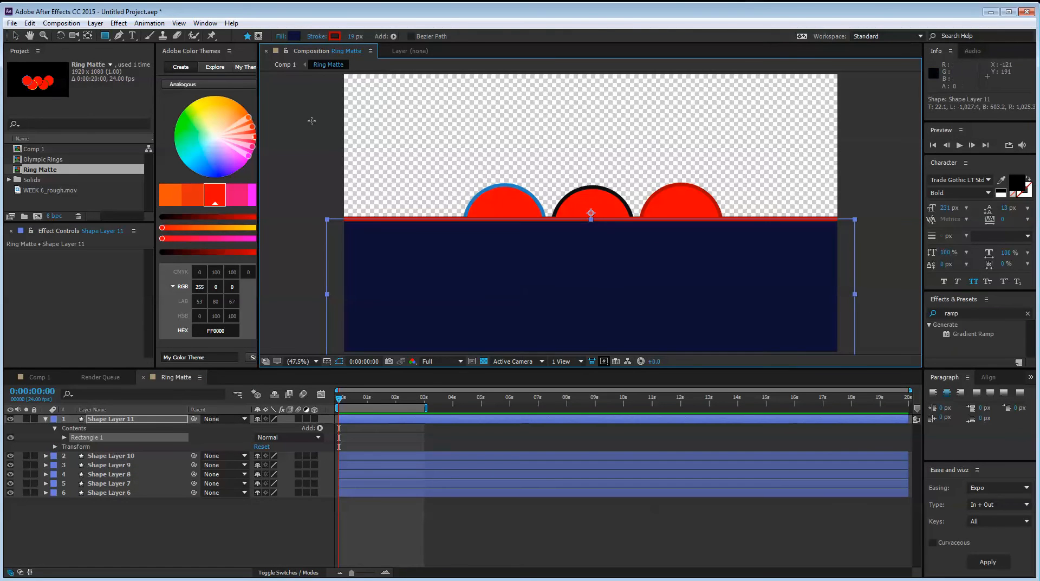
{"action": "key", "text": "v"}
{"action": "key", "text": "ctrl+alt+Home"}
{"action": "left_click_drag", "start_coordinate": [597, 240], "coordinate": [598, 254]}
{"action": "left_click", "coordinate": [892, 201]}
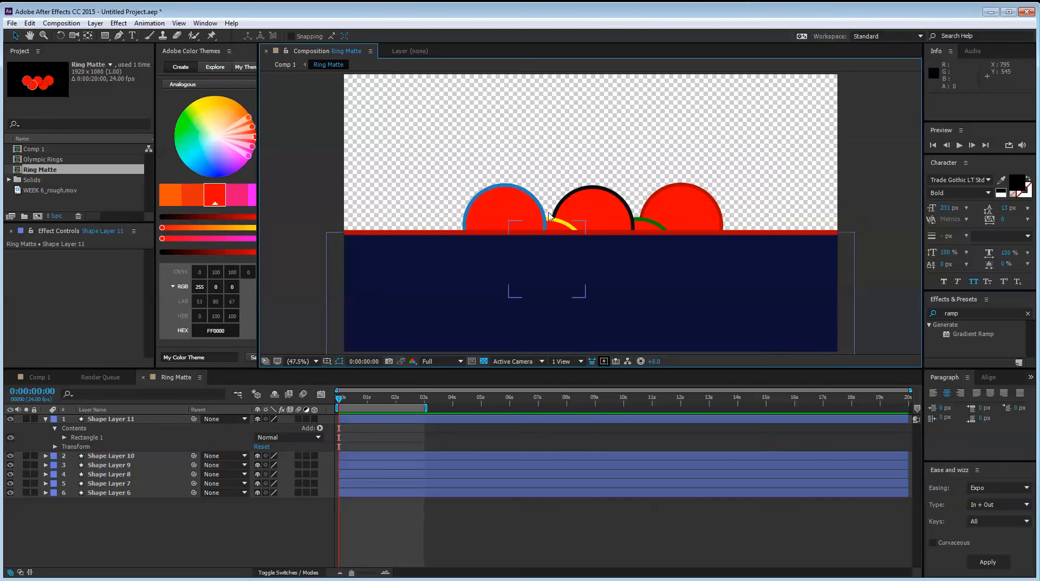
Return to Comp 1 and move the OLYMPICS title down behind the rings to about 960, 522.7
{"action": "left_click", "coordinate": [46, 378]}
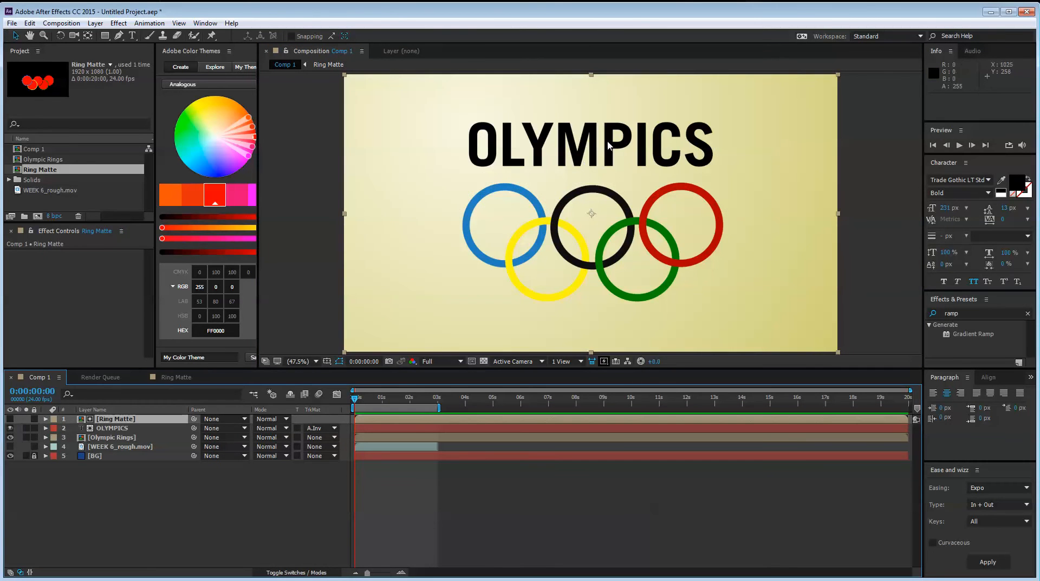
{"action": "left_click", "coordinate": [130, 490]}
{"action": "left_click", "coordinate": [104, 419]}
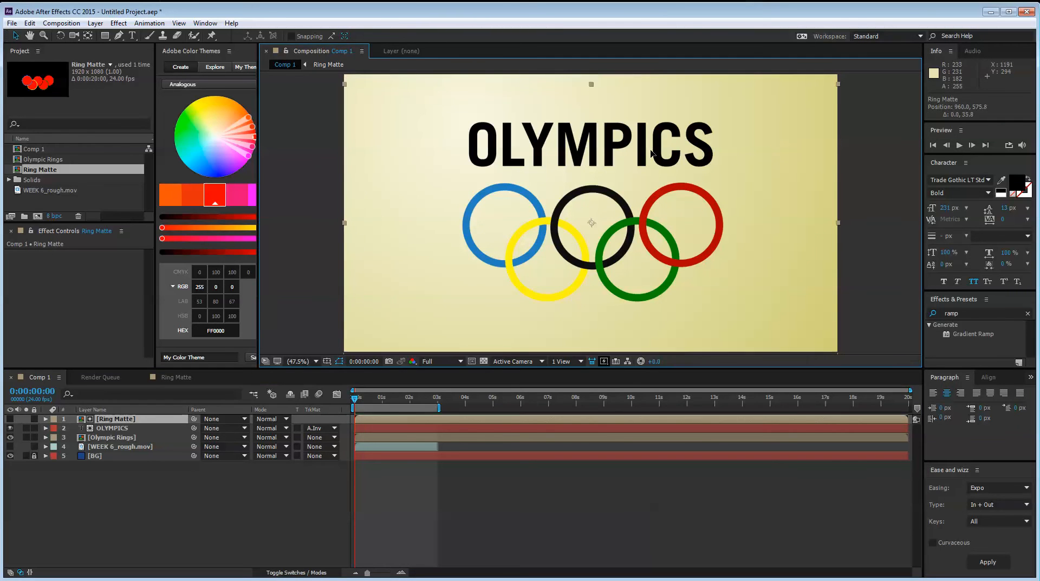
{"action": "left_click", "coordinate": [157, 428]}
{"action": "left_click_drag", "start_coordinate": [587, 168], "coordinate": [581, 196]}
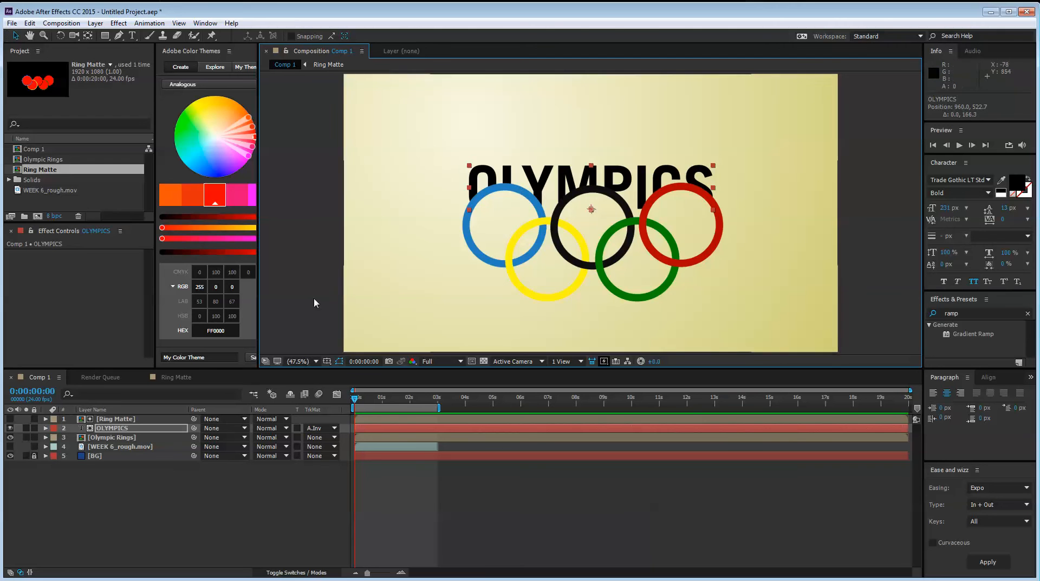
Examine the rectangle and filled circles in the Ring Matte composition, close its timeline and return to Comp 1
{"action": "left_click", "coordinate": [113, 420]}
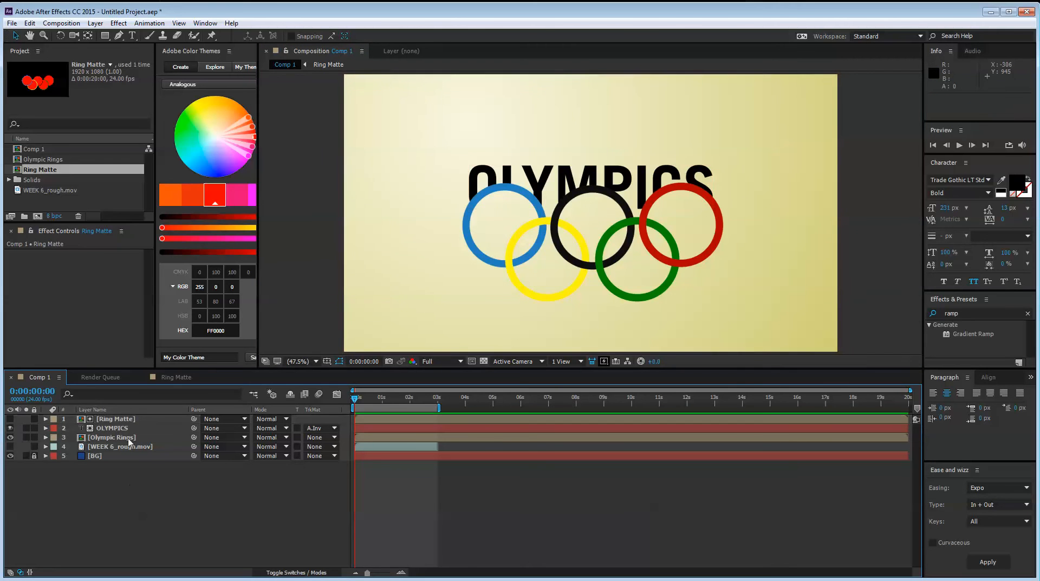
{"action": "double_click", "coordinate": [130, 420]}
{"action": "left_click", "coordinate": [545, 213]}
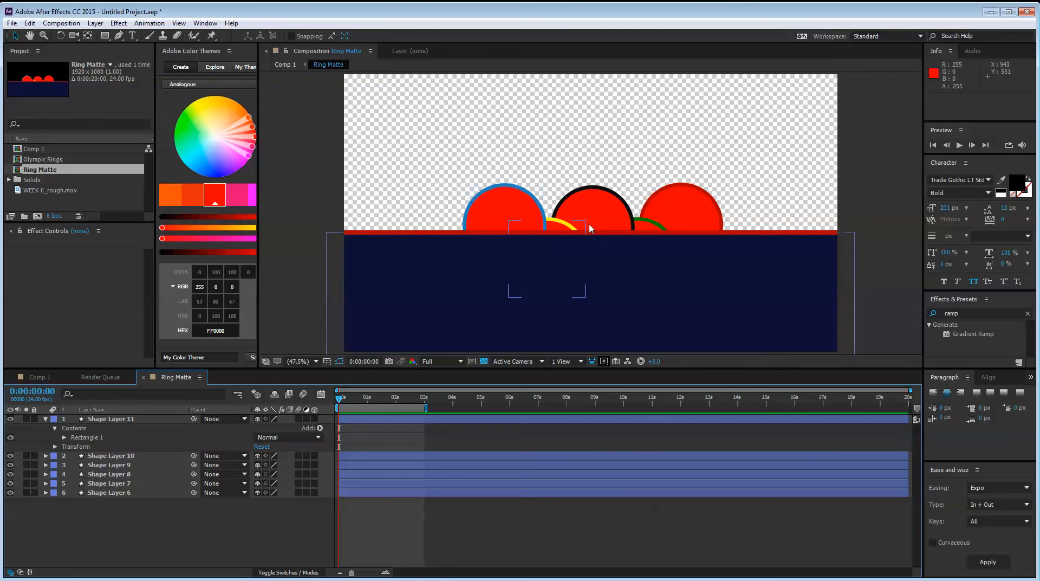
{"action": "key", "text": "ctrl+w"}
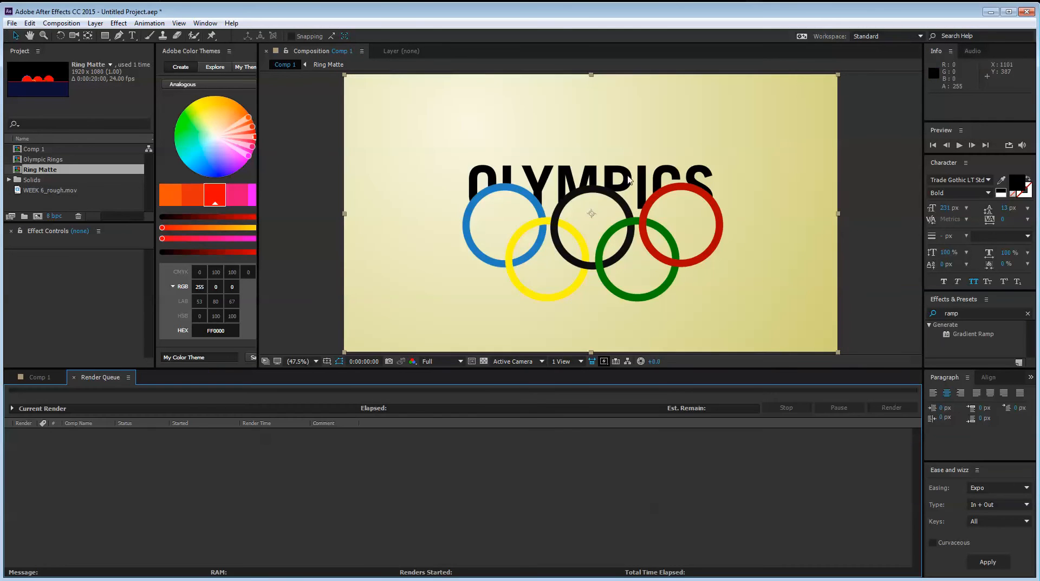
{"action": "left_click", "coordinate": [39, 377]}
{"action": "left_click", "coordinate": [126, 470]}
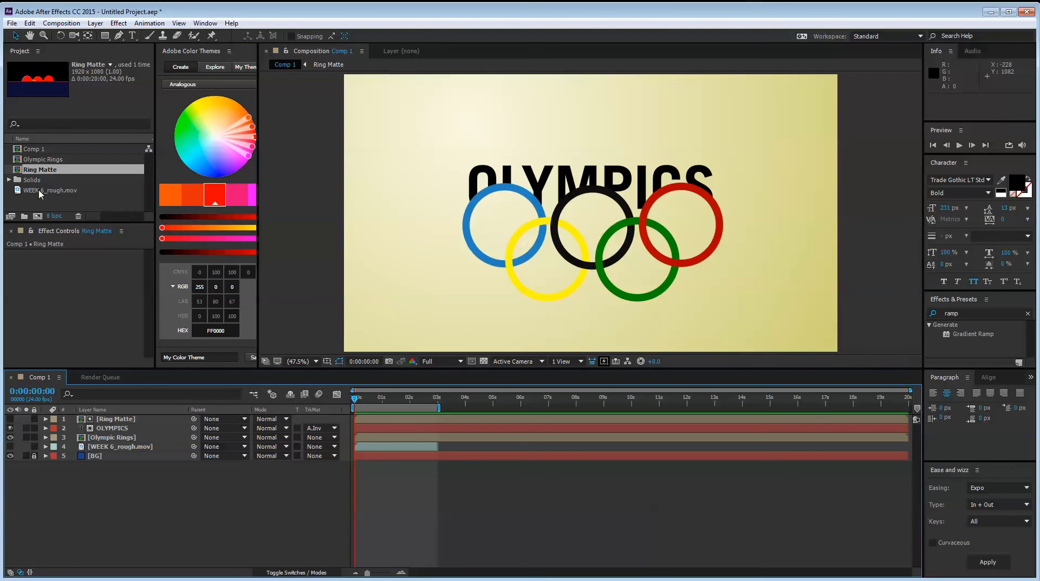
Create a composition from WEEK 6_rough.mov, scrub through its reference animation and return to Comp 1
{"action": "left_click_drag", "start_coordinate": [39, 193], "coordinate": [39, 217]}
{"action": "left_click_drag", "start_coordinate": [401, 400], "coordinate": [679, 416]}
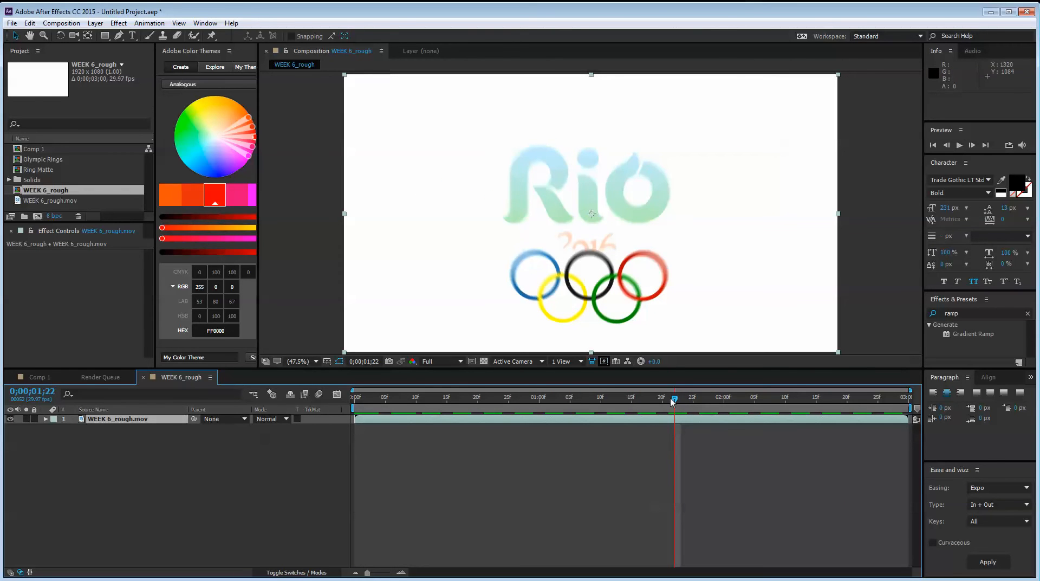
{"action": "left_click_drag", "start_coordinate": [672, 401], "coordinate": [355, 401]}
{"action": "left_click", "coordinate": [36, 378]}
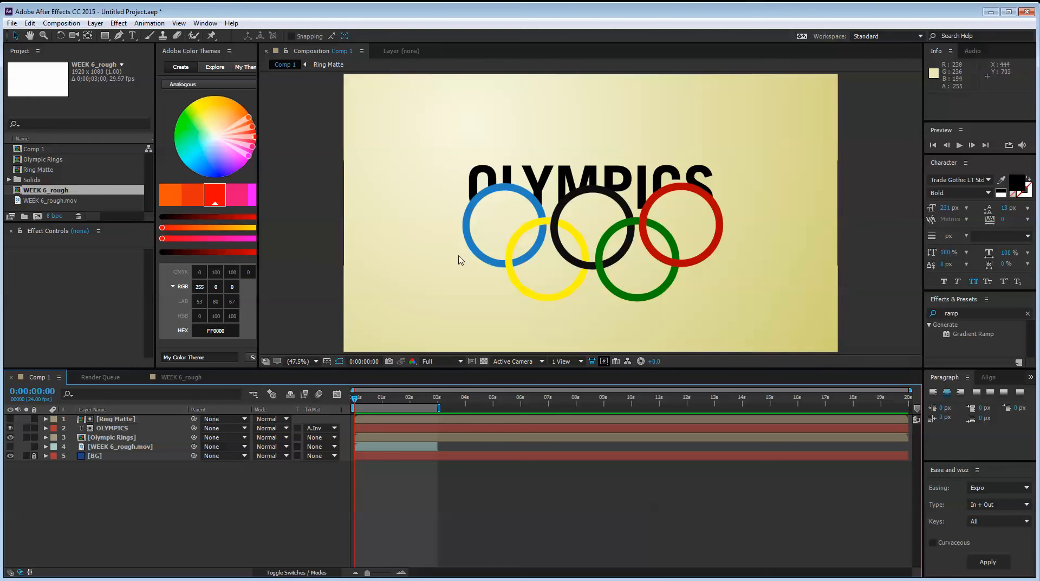
Move the OLYMPICS title up above the rings and parent the Ring Matte layer to Olympic Rings
{"action": "left_click_drag", "start_coordinate": [636, 169], "coordinate": [636, 157]}
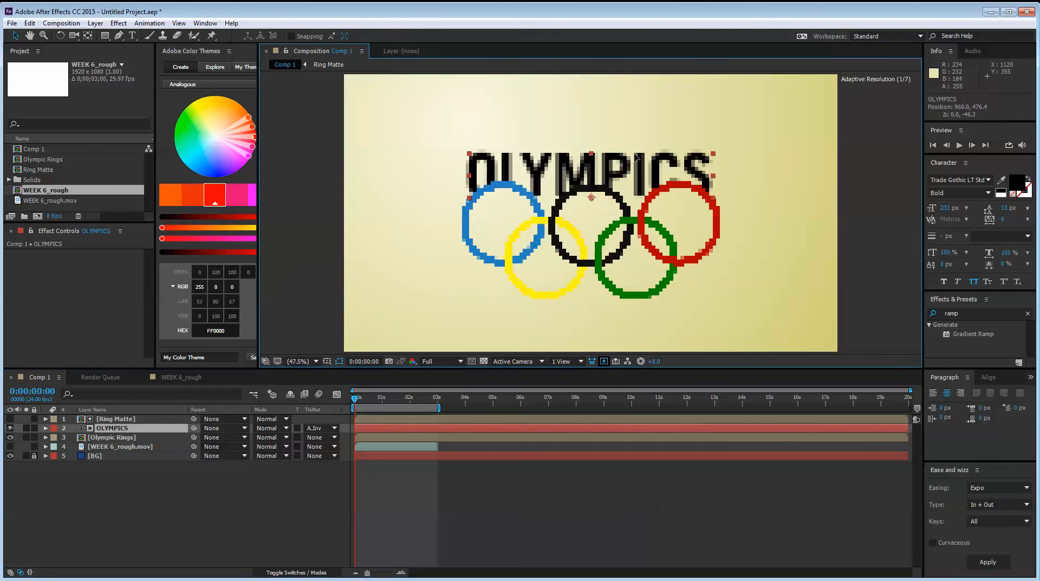
{"action": "left_click", "coordinate": [144, 497]}
{"action": "left_click", "coordinate": [122, 418]}
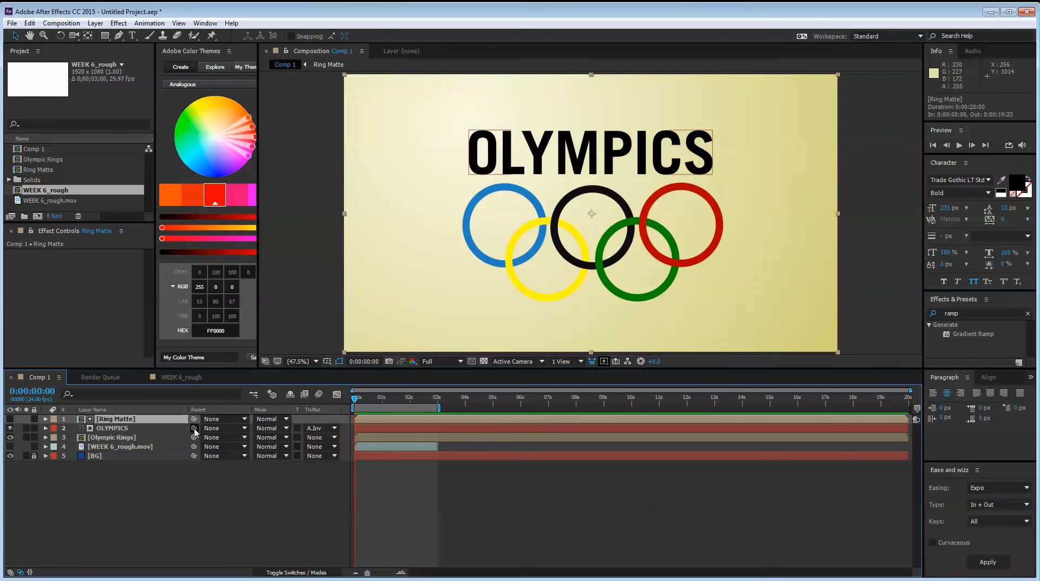
{"action": "left_click_drag", "start_coordinate": [193, 418], "coordinate": [136, 439]}
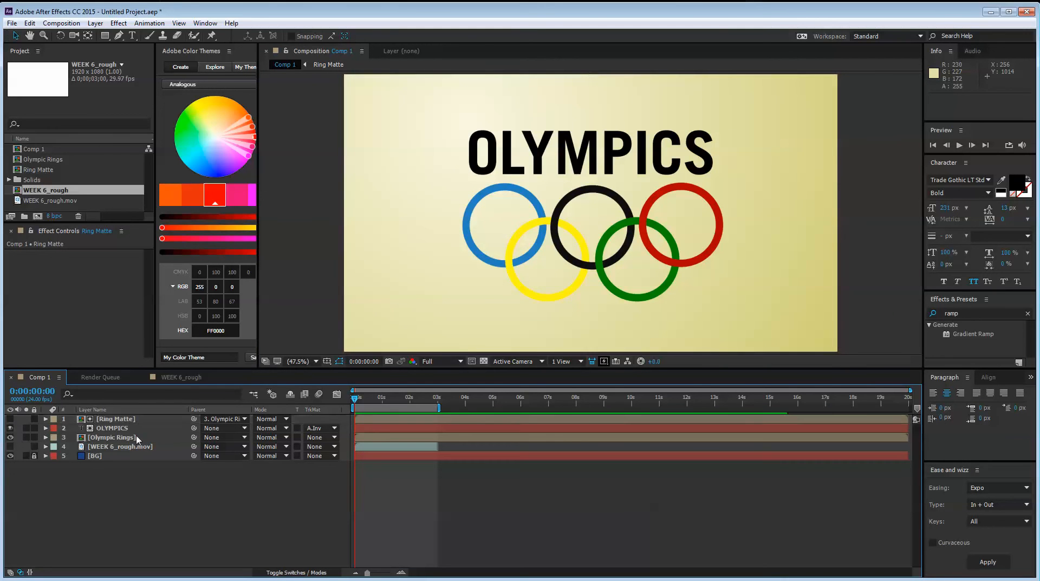
Try moving the Olympic Rings layer up over the title to test the parenting, and undo the move
{"action": "left_click", "coordinate": [137, 440]}
{"action": "left_click_drag", "start_coordinate": [594, 258], "coordinate": [620, 173]}
{"action": "key", "text": "ctrl+z"}
{"action": "key", "text": "ctrl+z"}
{"action": "key", "text": "ctrl+z"}
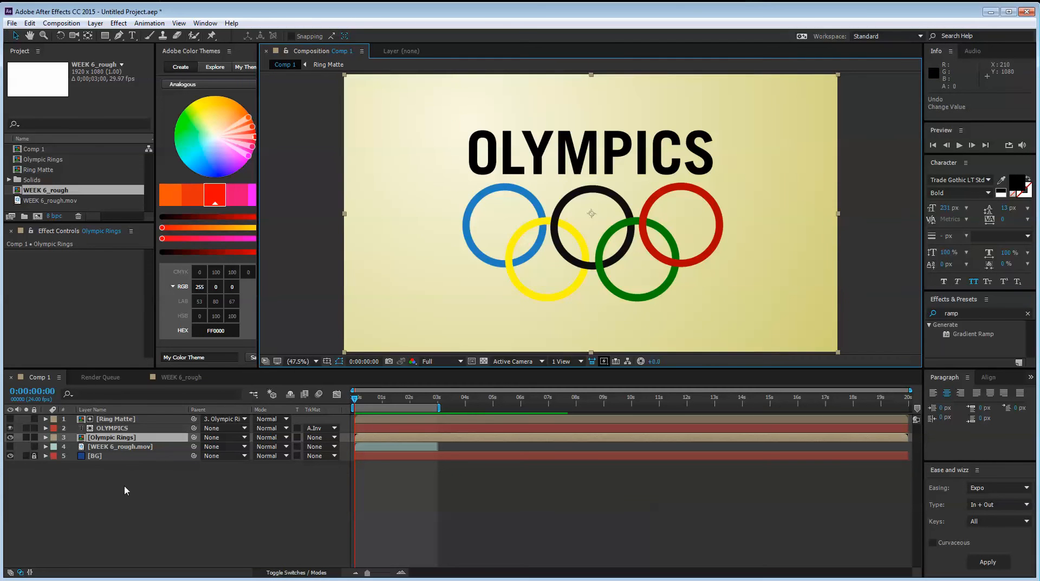
{"action": "left_click", "coordinate": [182, 492]}
Reveal the Olympic Rings layer's Scale property, review the ring motion in WEEK 6_rough and return to Comp 1
{"action": "left_click", "coordinate": [139, 437]}
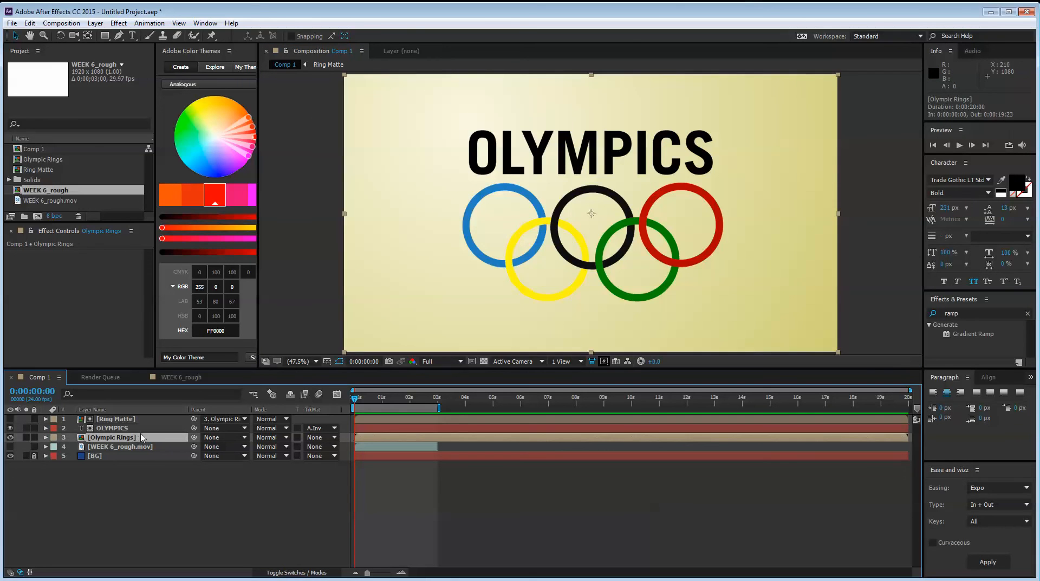
{"action": "key", "text": "s"}
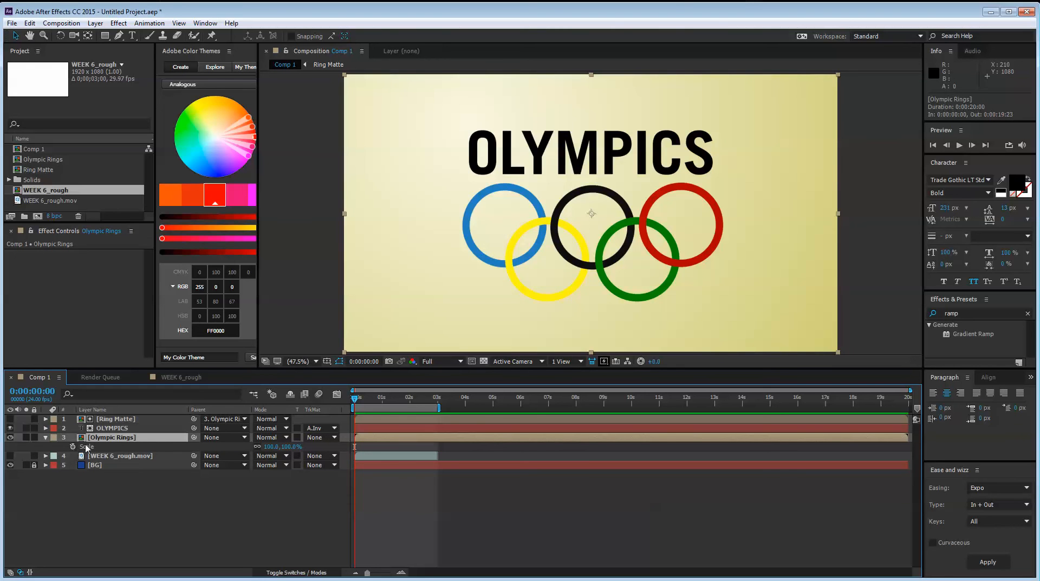
{"action": "left_click", "coordinate": [186, 377]}
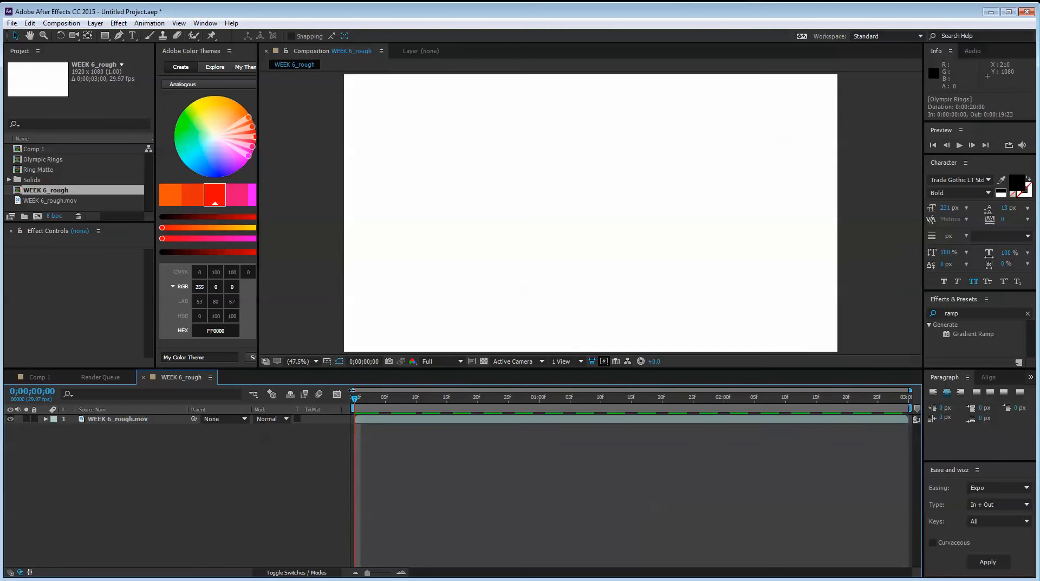
{"action": "mouse_move", "coordinate": [360, 401]}
{"action": "left_mouse_down"}
{"action": "mouse_move", "coordinate": [461, 424]}
{"action": "mouse_move", "coordinate": [680, 432]}
{"action": "mouse_move", "coordinate": [651, 433]}
{"action": "left_mouse_up"}
{"action": "left_click", "coordinate": [46, 379]}
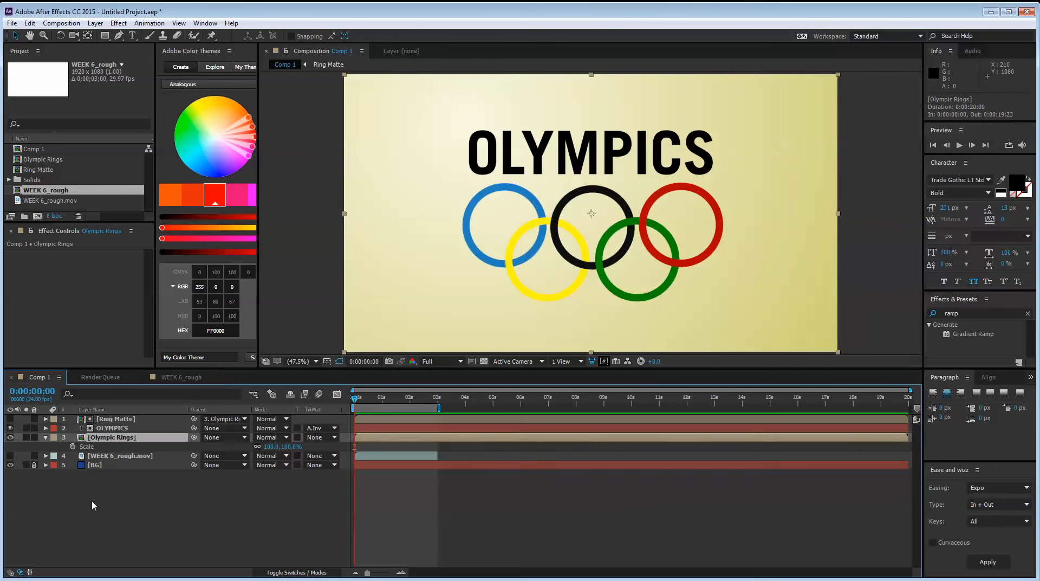
{"action": "left_click", "coordinate": [93, 502]}
Raise the Olympic Rings layer about 105 px over the title and shift its anchor point down about 65 px to the rings' centre
{"action": "left_click", "coordinate": [123, 439]}
{"action": "key", "text": "shift+Up"}
{"action": "key", "text": "shift+Up"}
{"action": "key", "text": "shift+Up"}
{"action": "key", "text": "shift+Up"}
{"action": "key", "text": "shift+Up"}
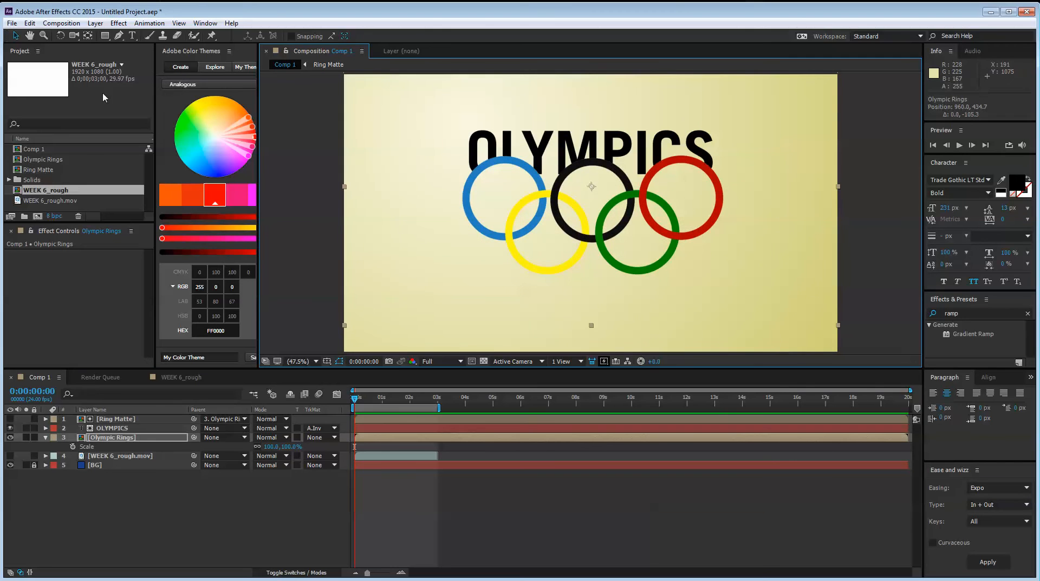
{"action": "left_click", "coordinate": [88, 37]}
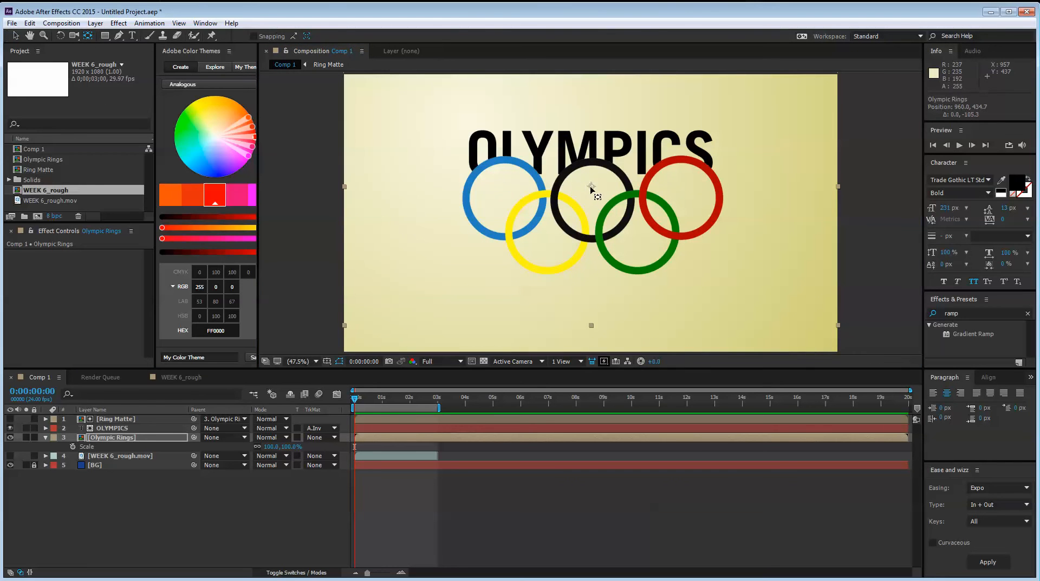
{"action": "left_click_drag", "start_coordinate": [591, 187], "coordinate": [592, 204]}
{"action": "left_click", "coordinate": [15, 35]}
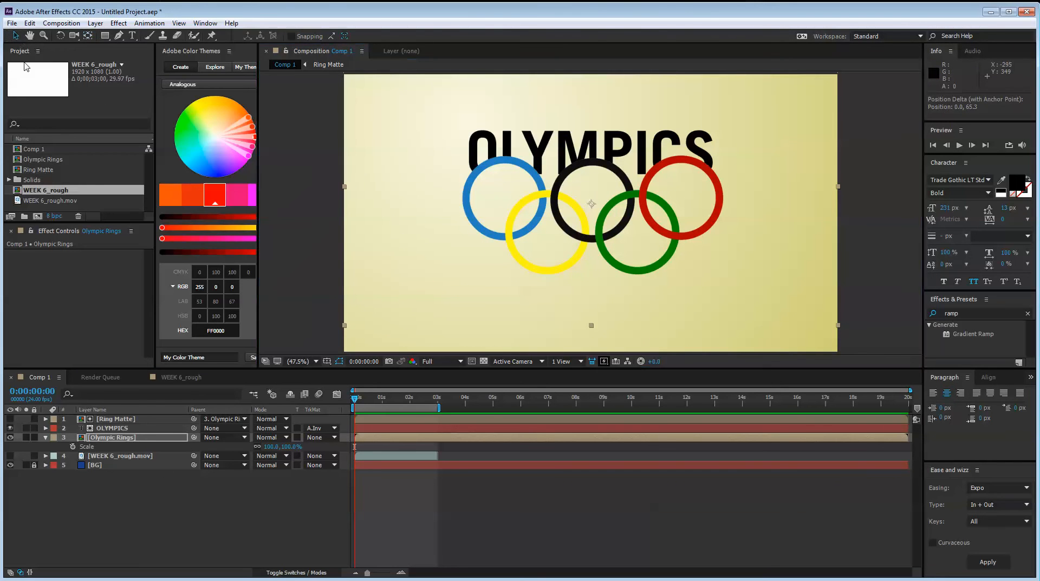
{"action": "left_click", "coordinate": [209, 509]}
Keyframe the Olympic Rings layer's Scale from 138% at the start to 80% at 0:00:01:06
{"action": "left_click", "coordinate": [142, 437]}
{"action": "left_click_drag", "start_coordinate": [272, 446], "coordinate": [294, 447]}
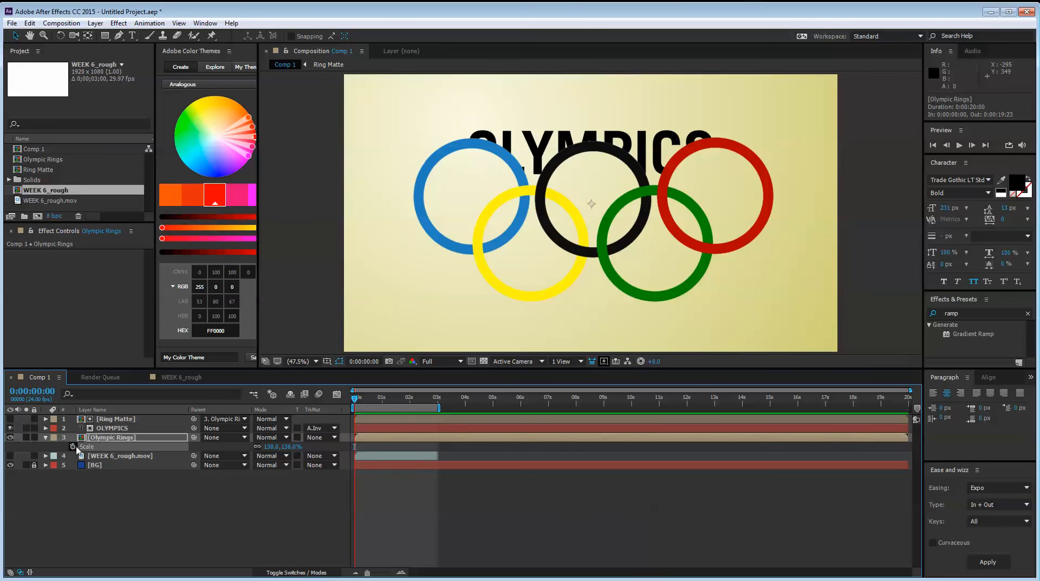
{"action": "left_click", "coordinate": [73, 447]}
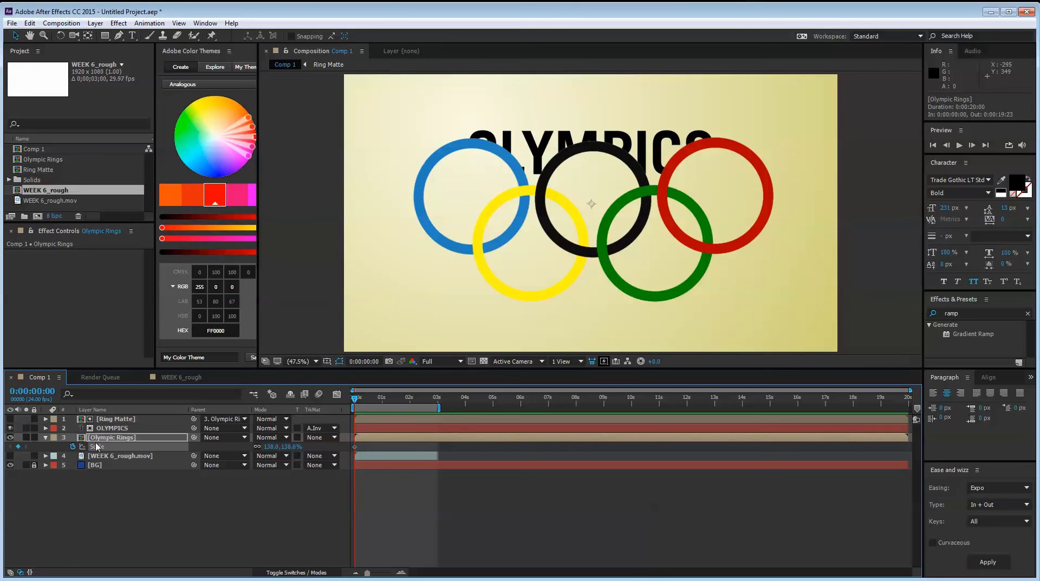
{"action": "key", "text": "shift+Page_Down"}
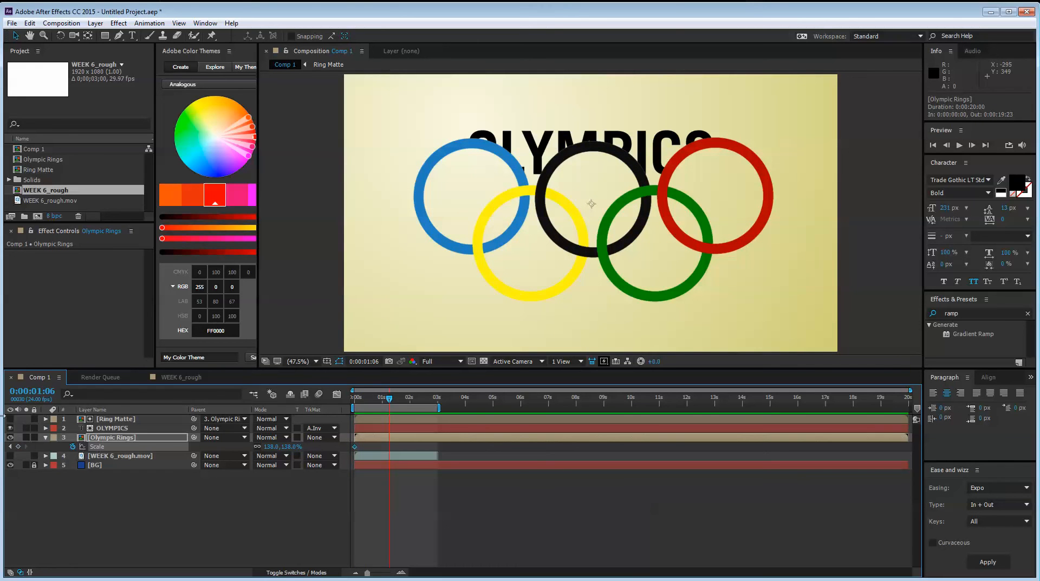
{"action": "left_click", "coordinate": [17, 446]}
{"action": "type", "text": "80"}
{"action": "key", "text": "Return"}
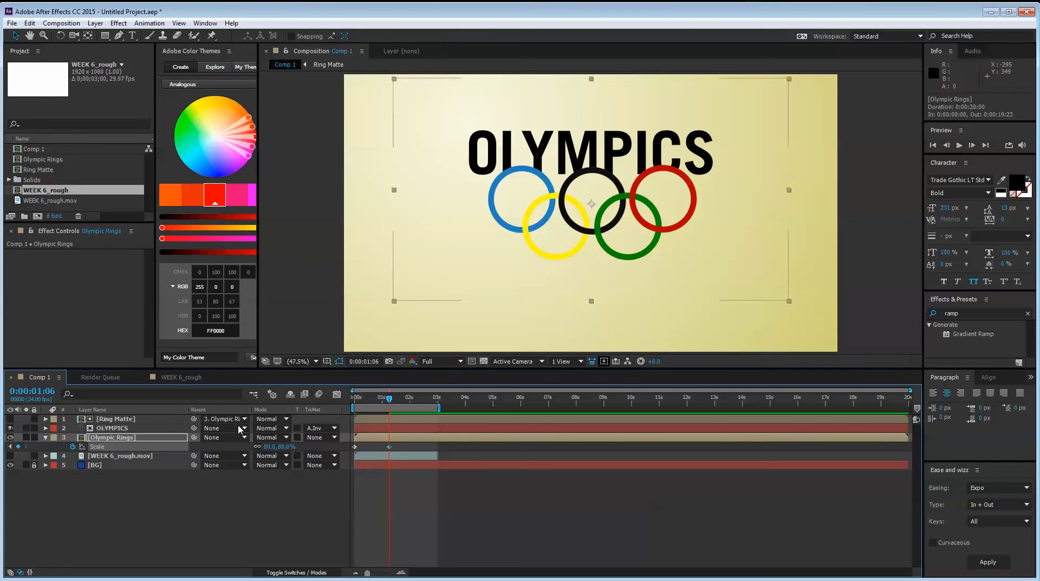
Keyframe the Olympic Rings layer's Position at the start and at 0:00:01:06, lowering the rings to about 960, 696 at 0:00:01:06
{"action": "key", "text": "p"}
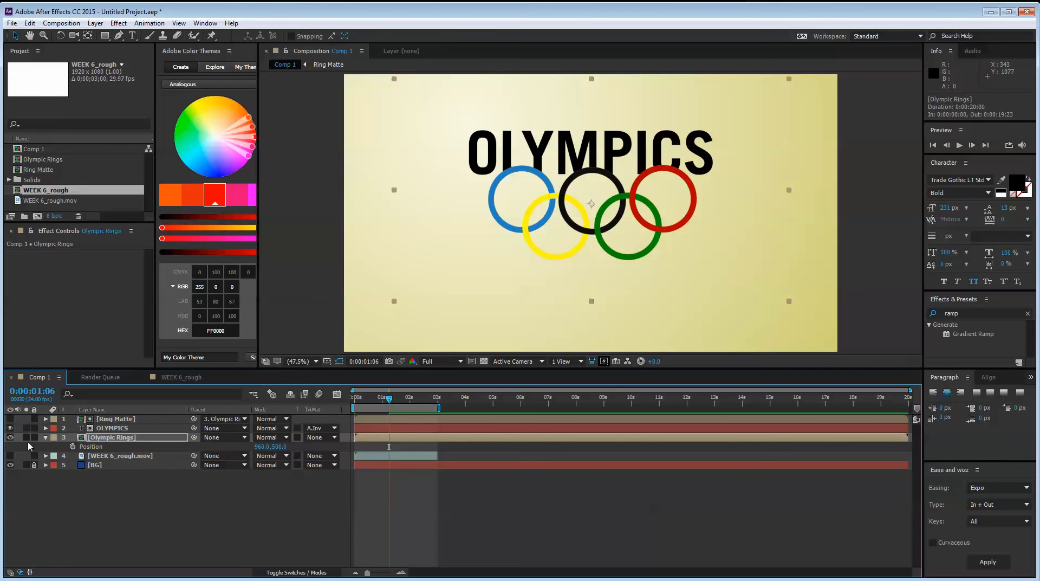
{"action": "left_click", "coordinate": [80, 447]}
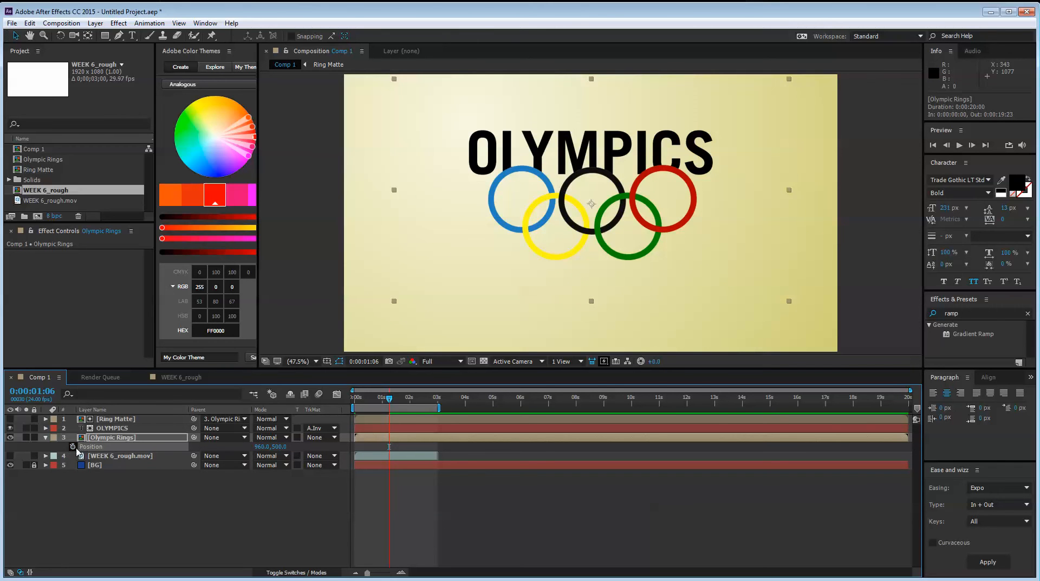
{"action": "key", "text": "p"}
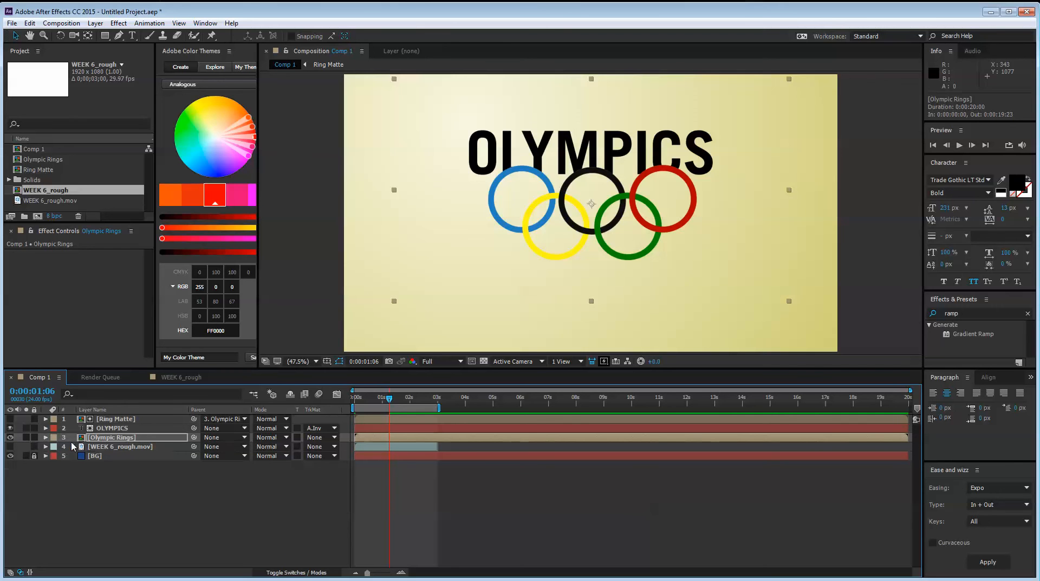
{"action": "key", "text": "u"}
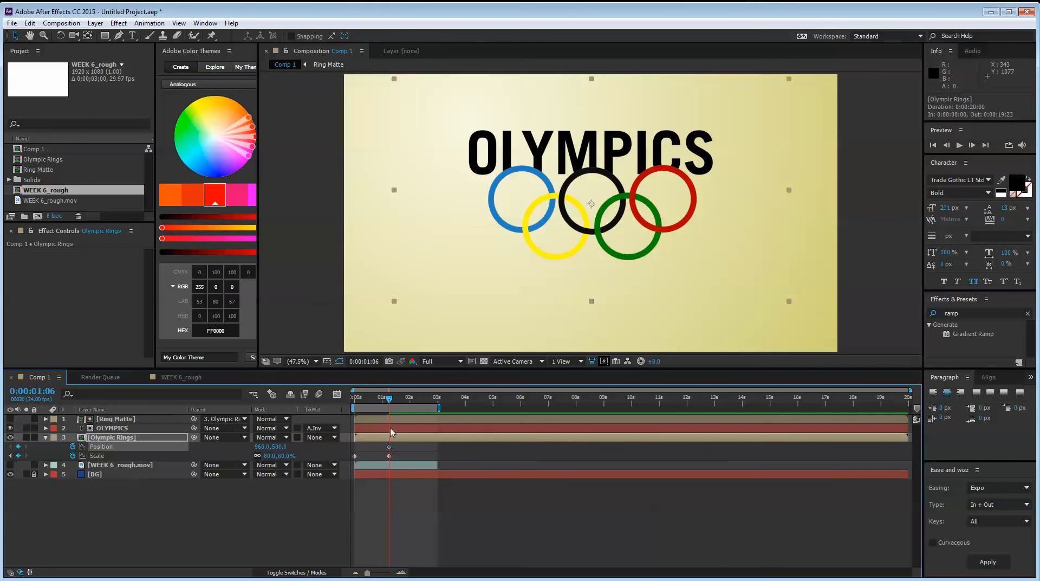
{"action": "left_click_drag", "start_coordinate": [389, 400], "coordinate": [358, 402]}
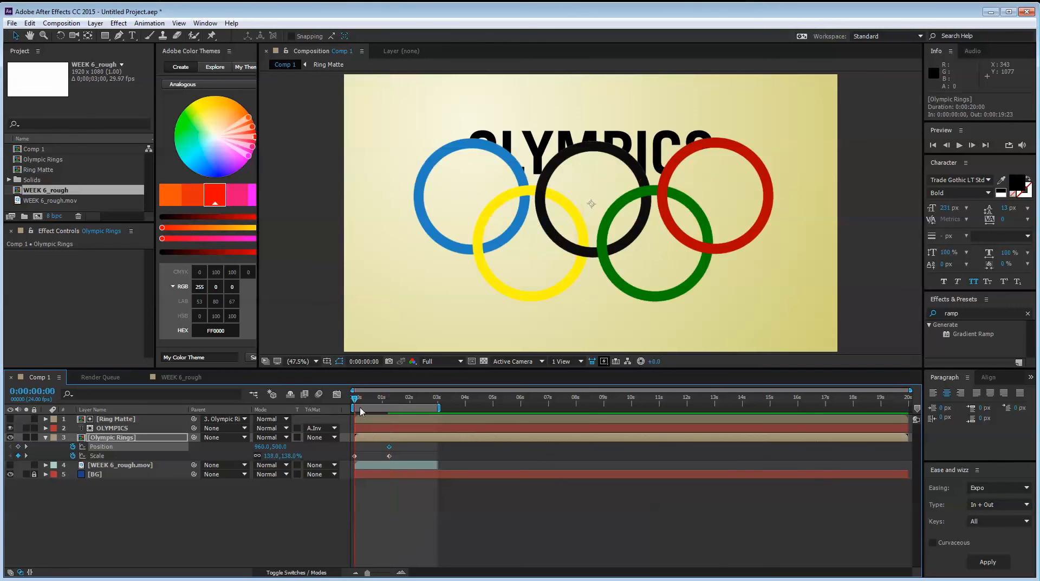
{"action": "left_click", "coordinate": [19, 446]}
{"action": "left_click", "coordinate": [389, 399]}
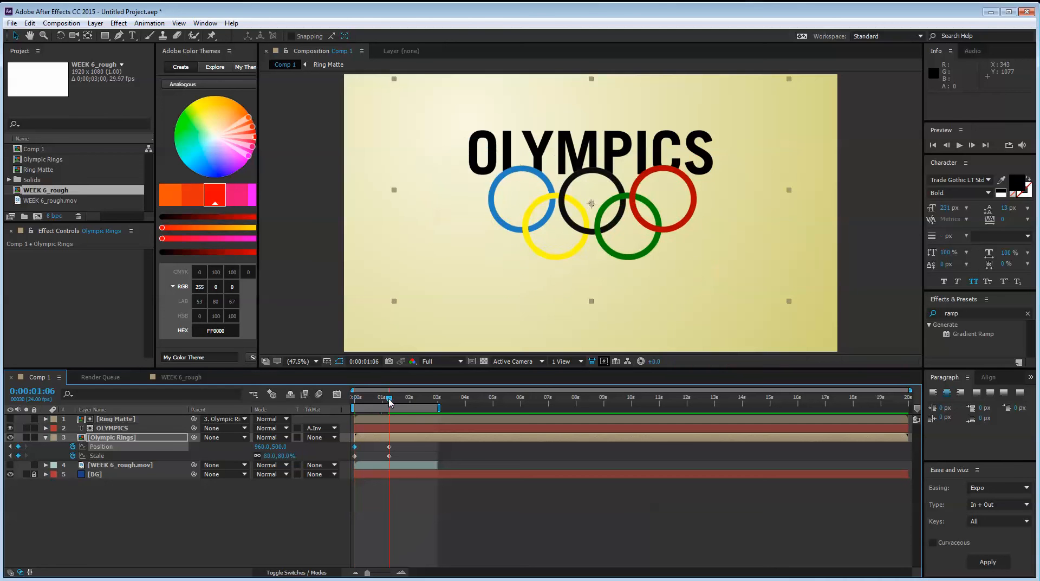
{"action": "left_click_drag", "start_coordinate": [643, 180], "coordinate": [642, 230]}
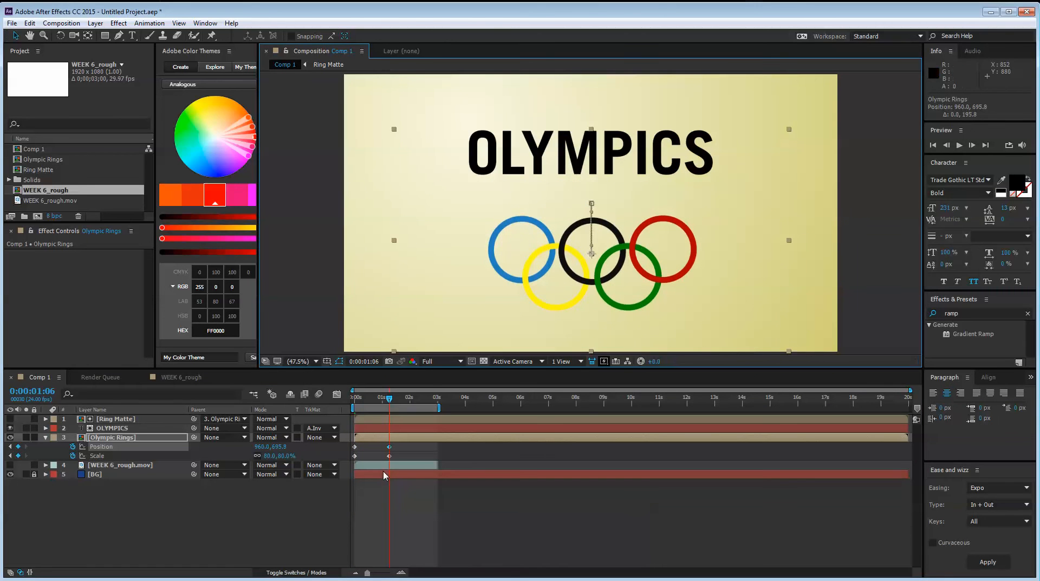
Apply Easy Ease to the Olympic Rings layer's Position and Scale keyframes and preview the animation from the start
{"action": "left_click_drag", "start_coordinate": [402, 455], "coordinate": [300, 437]}
{"action": "key", "text": "F9"}
{"action": "left_click", "coordinate": [249, 490]}
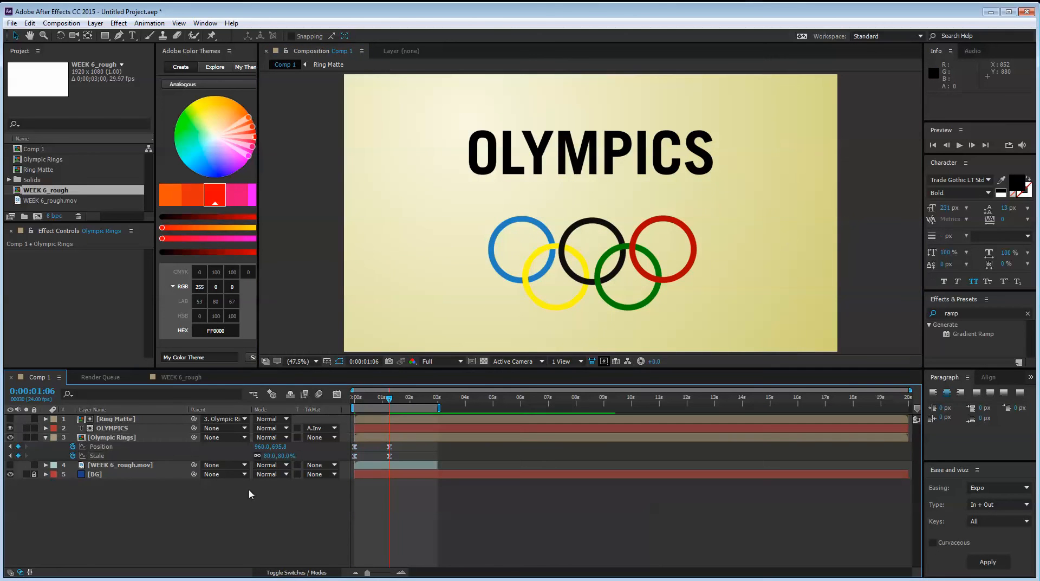
{"action": "key", "text": "Home"}
{"action": "key", "text": "space"}
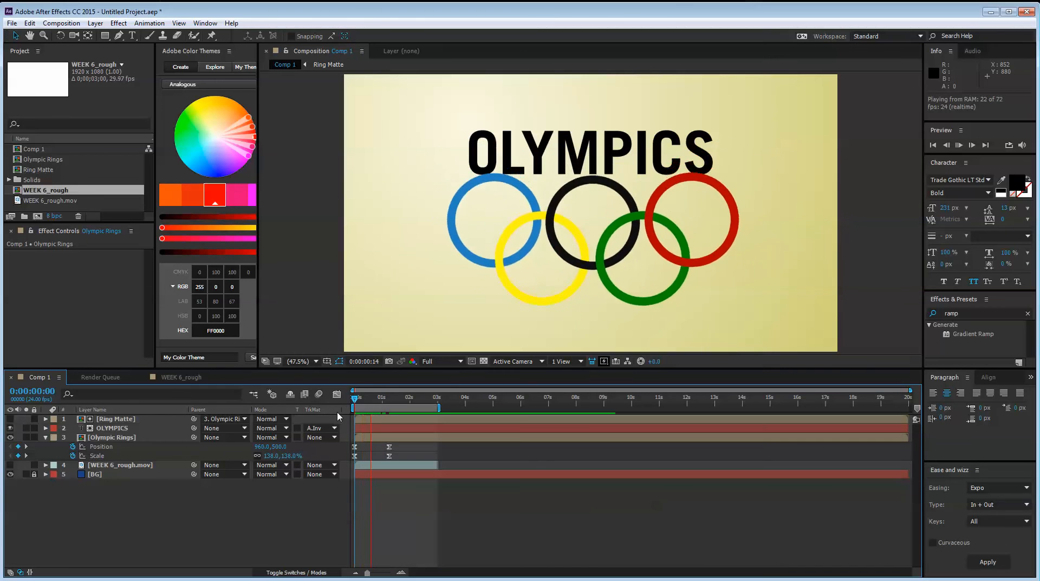
{"action": "key", "text": "space"}
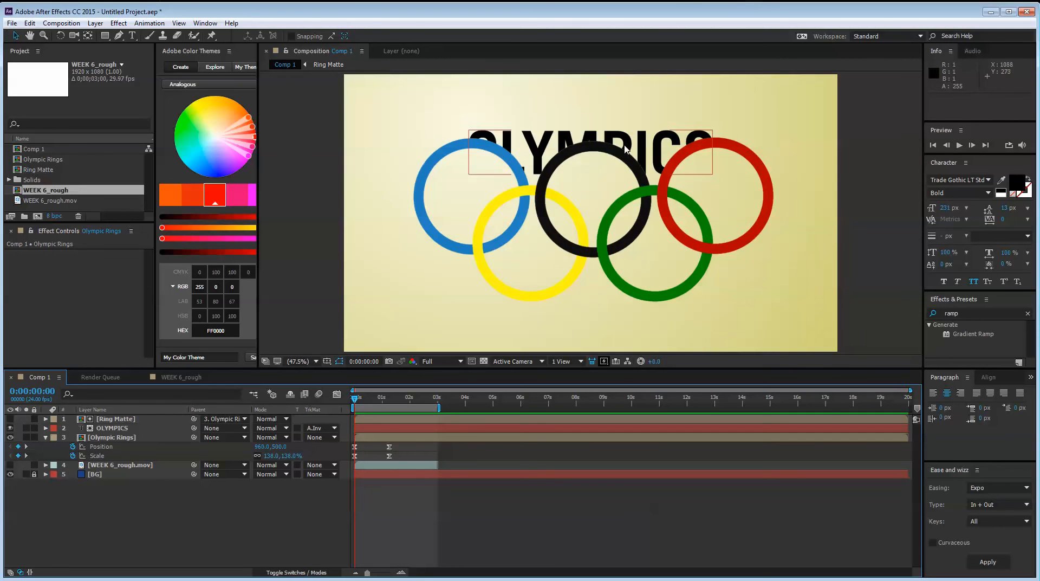
Lower the OLYMPICS title to about 960, 626 within the rings and add its Position and Scale keyframes at the start and 0:00:01:06
{"action": "left_click_drag", "start_coordinate": [645, 150], "coordinate": [645, 208]}
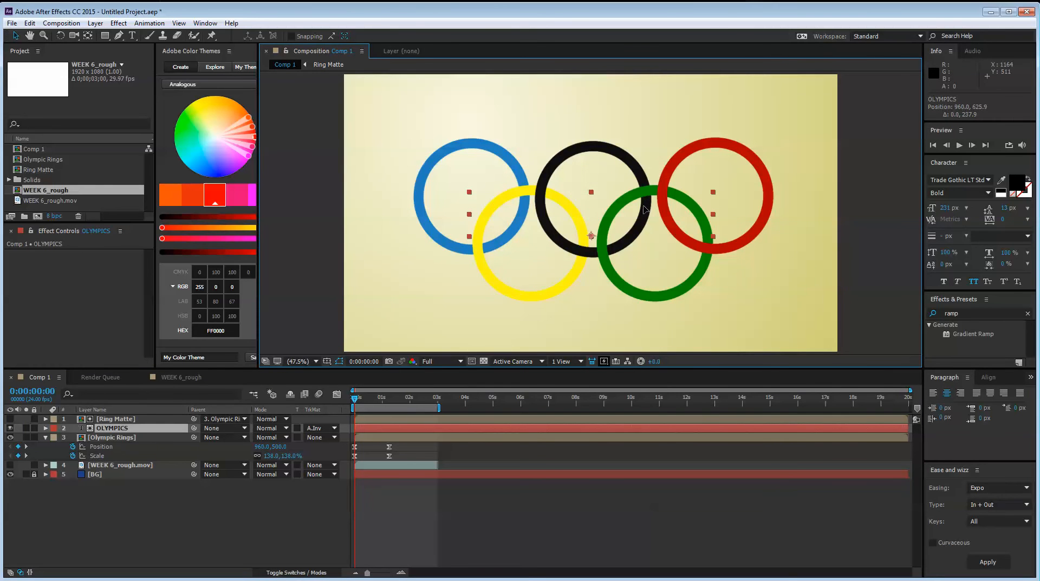
{"action": "key", "text": "Return"}
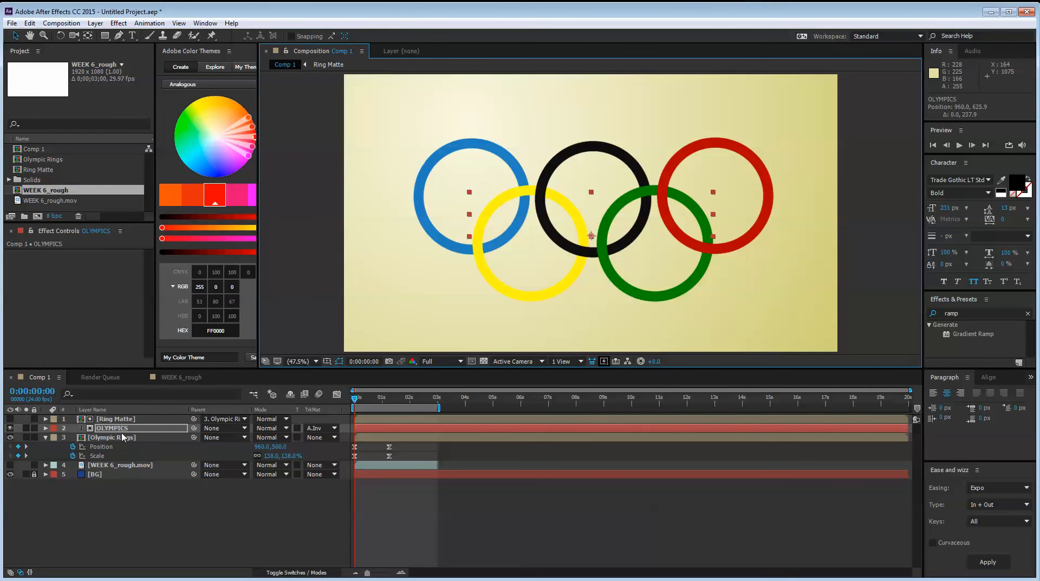
{"action": "key", "text": "p"}
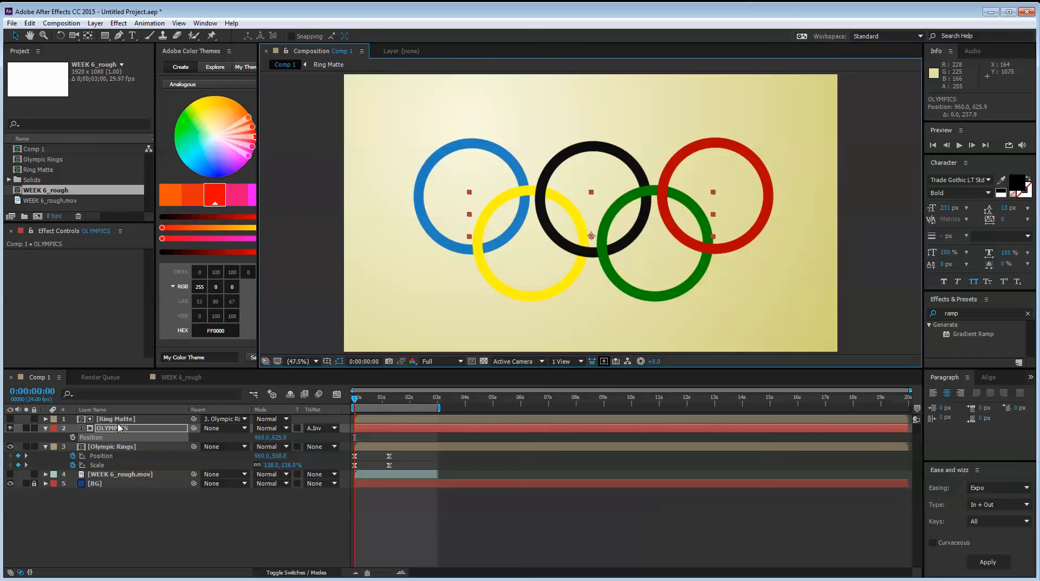
{"action": "key", "text": "shift+s"}
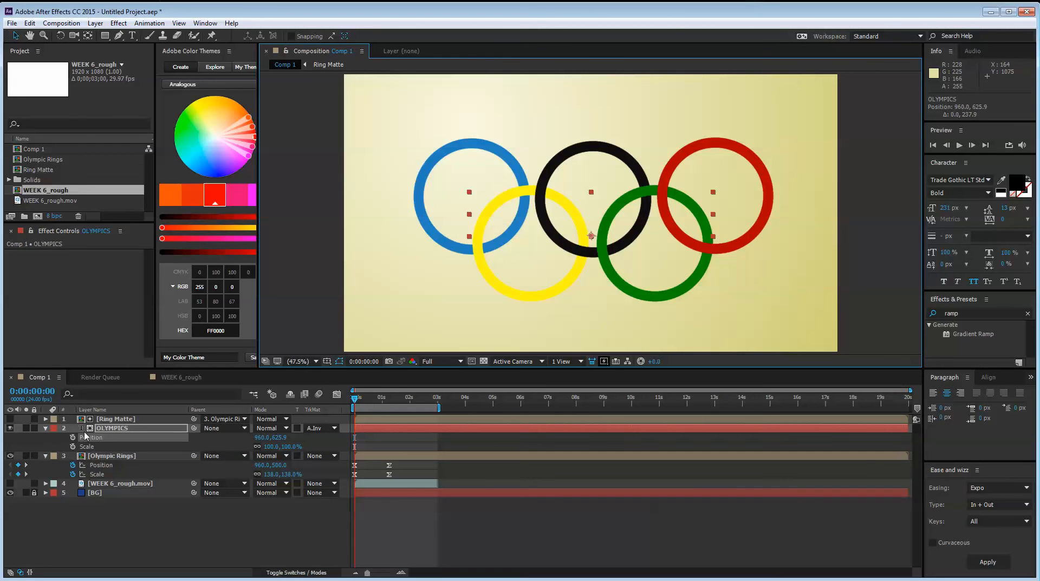
{"action": "left_click", "coordinate": [73, 446]}
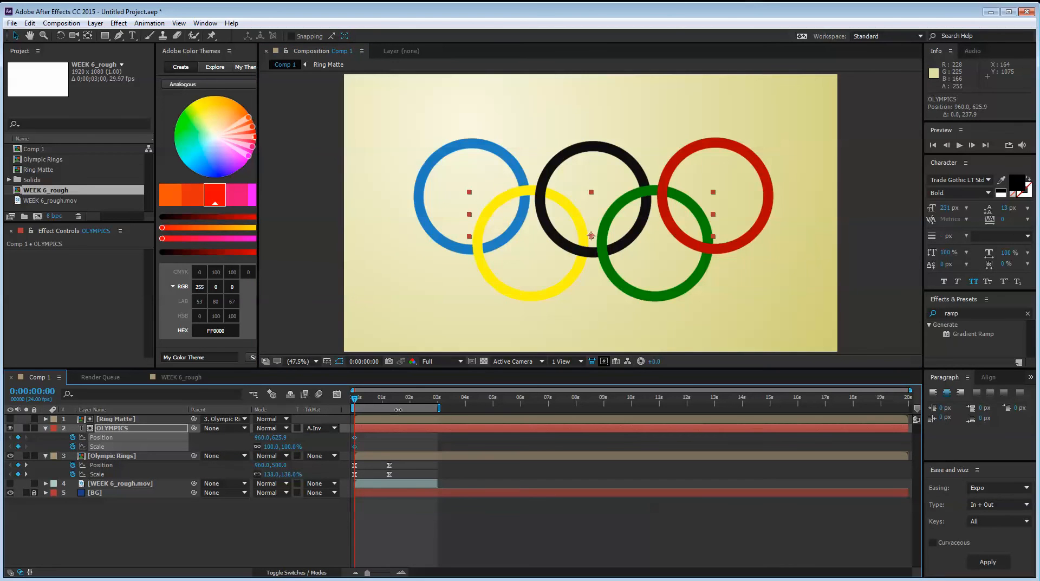
{"action": "left_click", "coordinate": [20, 447]}
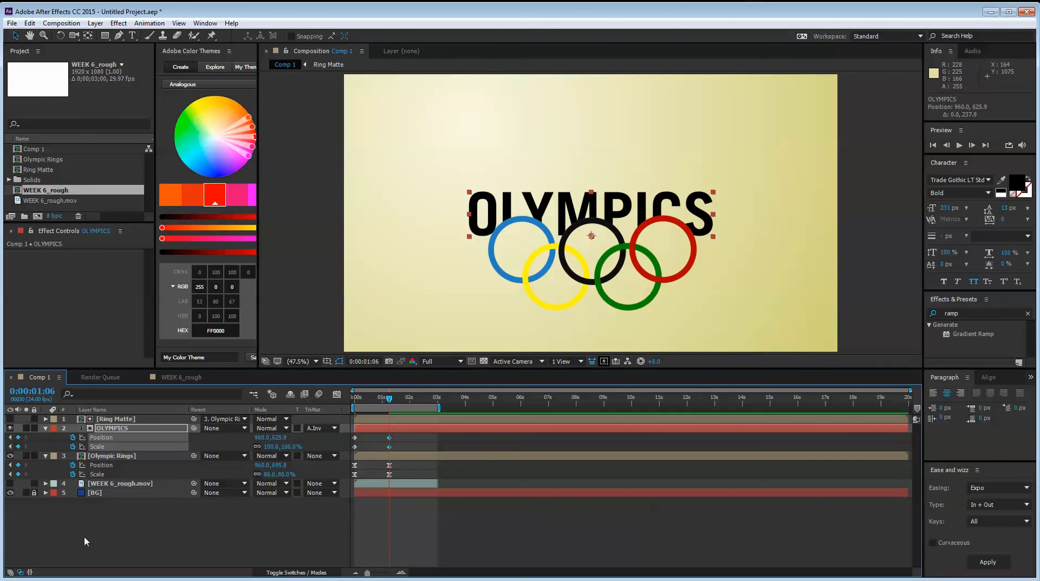
Raise the OLYMPICS title above the rings to about 960, 424 at 0:00:01:06
{"action": "left_click", "coordinate": [84, 536]}
{"action": "left_click", "coordinate": [105, 438]}
{"action": "left_click_drag", "start_coordinate": [650, 197], "coordinate": [650, 154]}
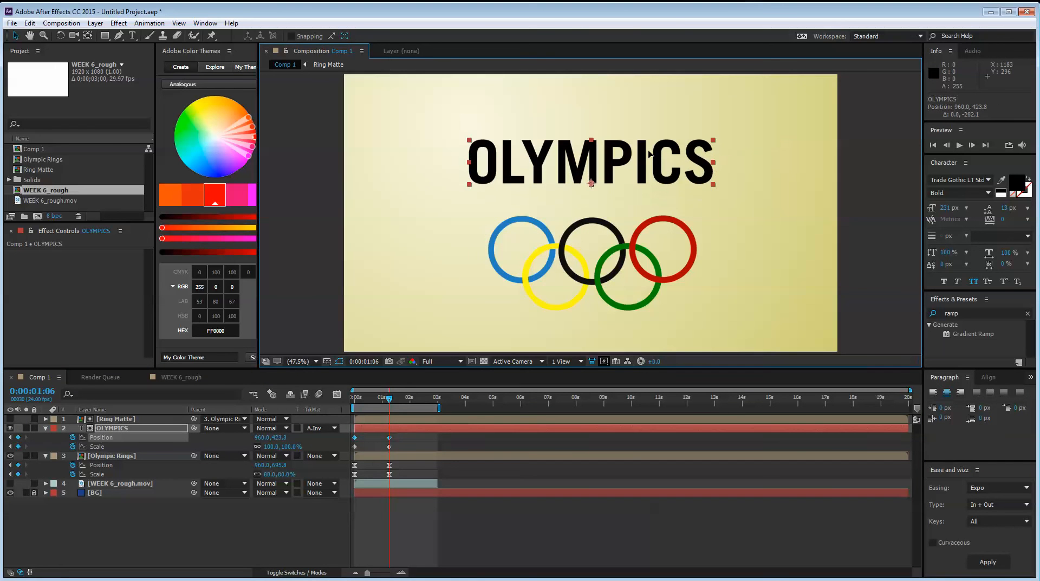
{"action": "left_click", "coordinate": [105, 536]}
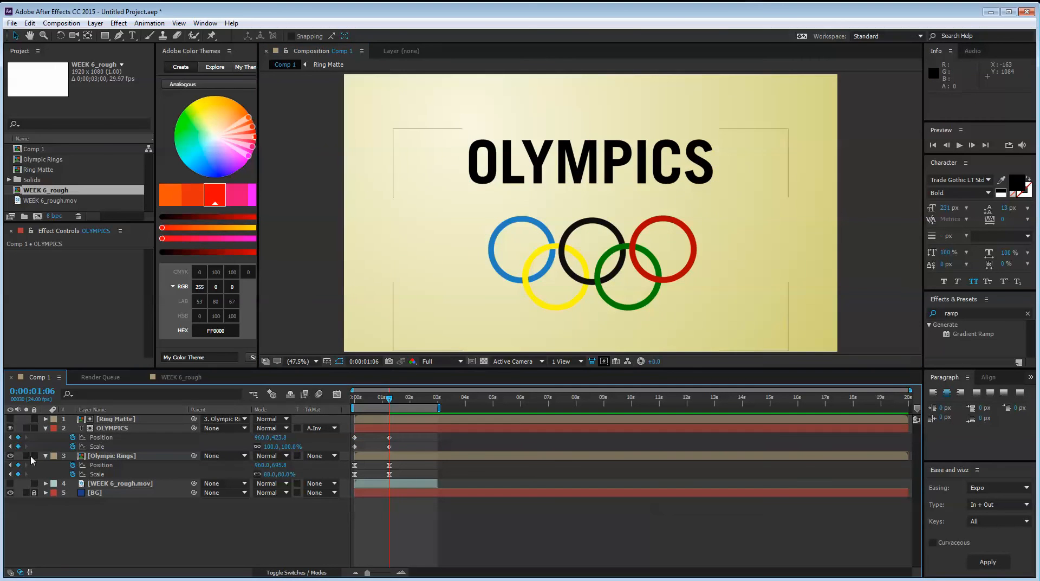
At the start, scale the OLYMPICS title to 29% and lower it behind the black ring to about 960, 640
{"action": "left_click", "coordinate": [11, 447]}
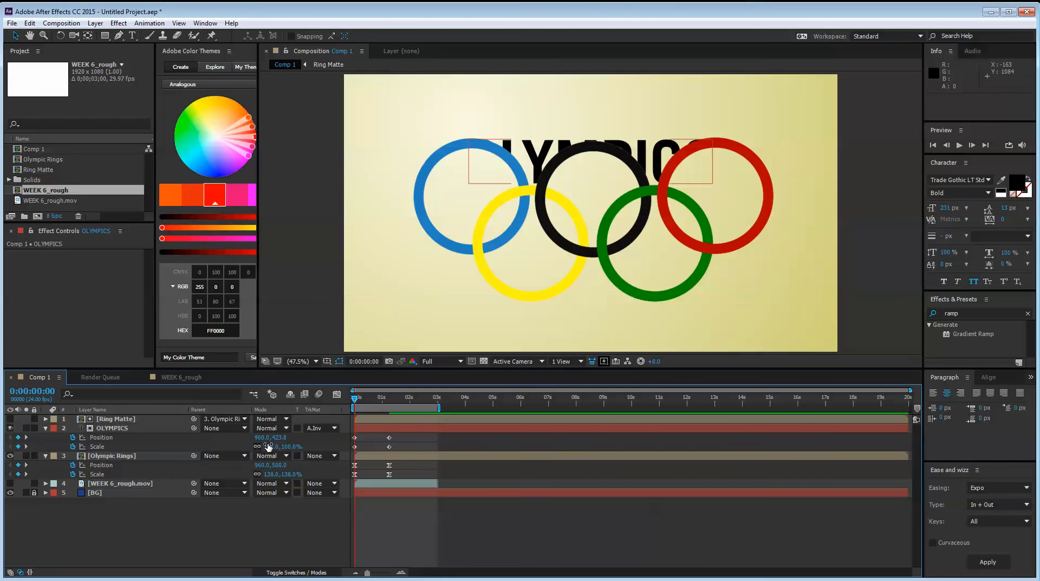
{"action": "left_click_drag", "start_coordinate": [269, 446], "coordinate": [233, 448]}
{"action": "left_click_drag", "start_coordinate": [599, 211], "coordinate": [599, 235]}
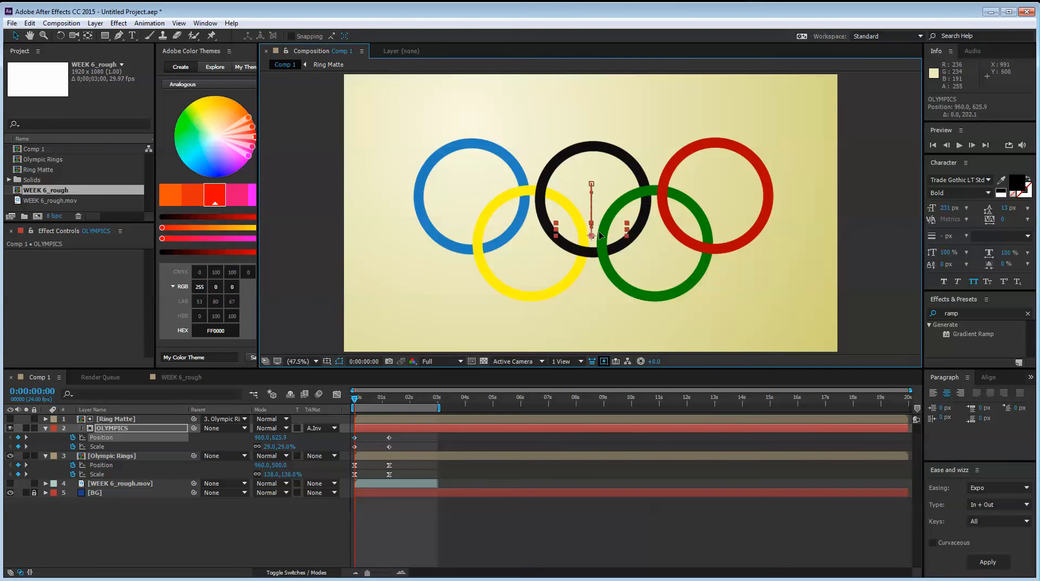
Apply Easy Ease to the OLYMPICS title's Position and Scale keyframes, preview the animation and scrub to 0:00:01:18
{"action": "left_click_drag", "start_coordinate": [398, 450], "coordinate": [341, 432]}
{"action": "key", "text": "F9"}
{"action": "left_click", "coordinate": [228, 569]}
{"action": "key", "text": "space"}
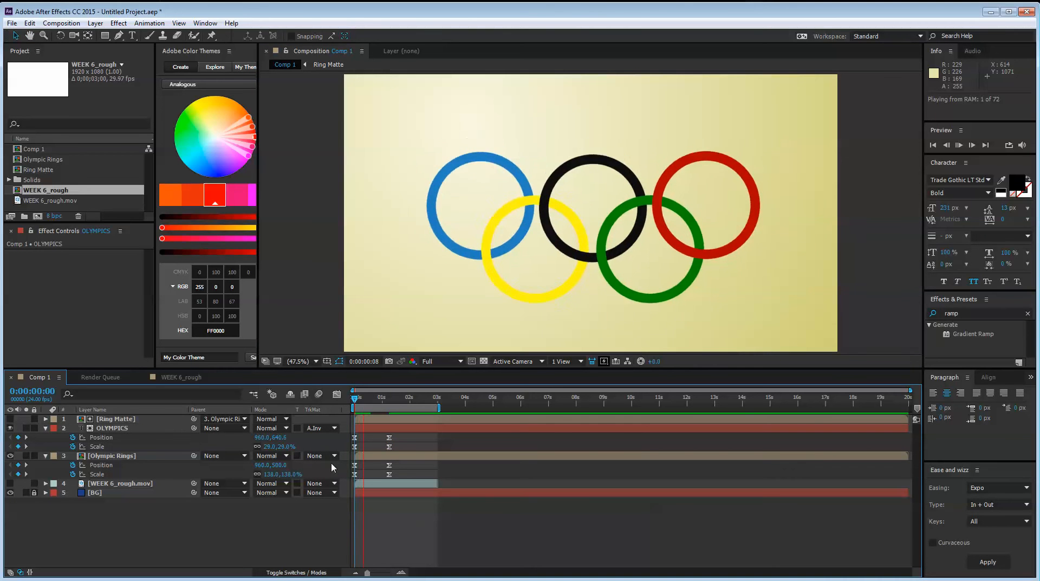
{"action": "key", "text": "space"}
{"action": "left_click_drag", "start_coordinate": [381, 398], "coordinate": [404, 423]}
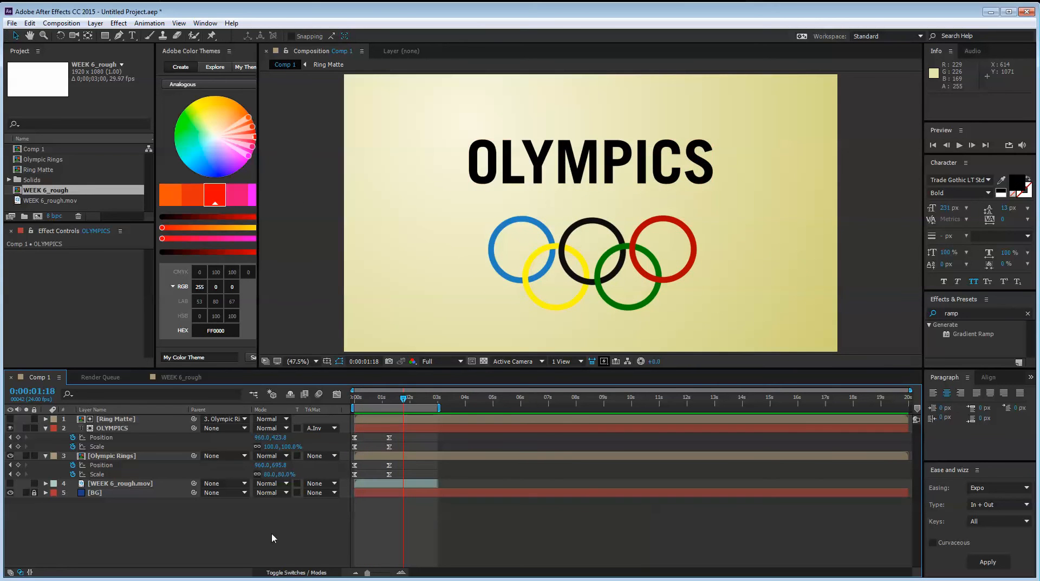
Examine the later part of the reference animation in WEEK 6_rough and return to Comp 1
{"action": "left_click", "coordinate": [180, 374]}
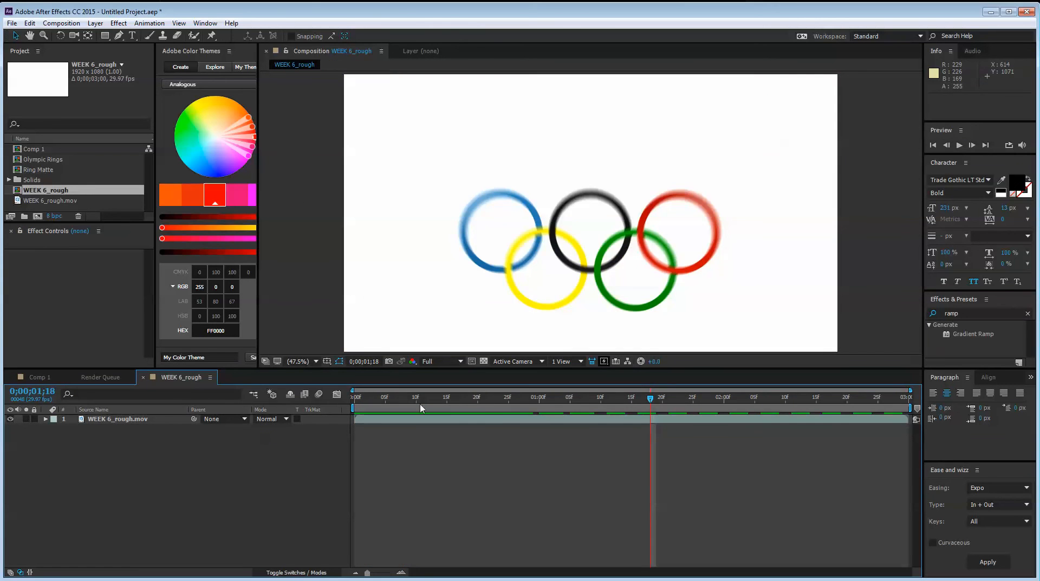
{"action": "left_click_drag", "start_coordinate": [501, 403], "coordinate": [755, 428]}
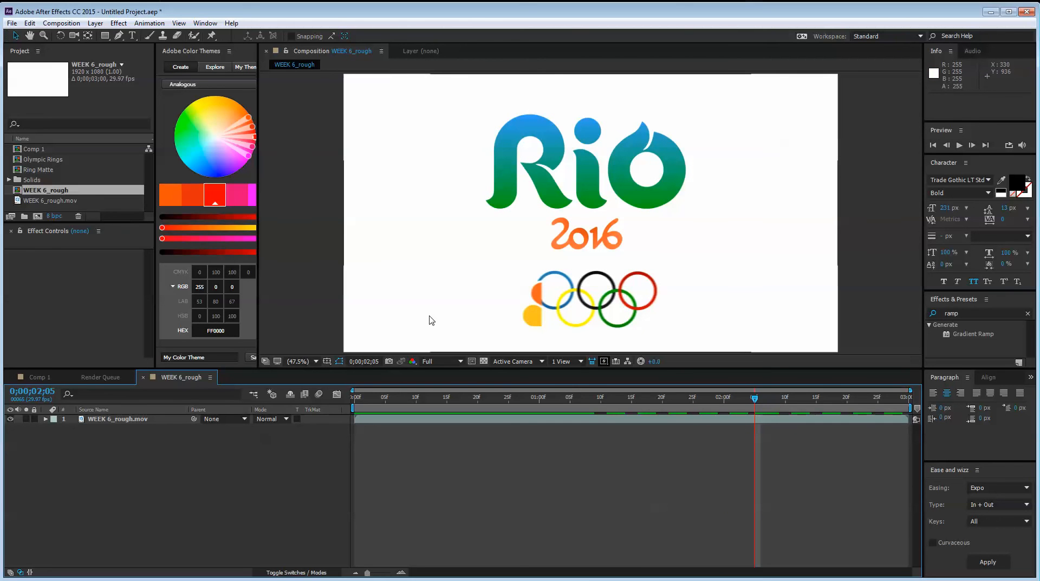
{"action": "left_click", "coordinate": [103, 377]}
{"action": "left_click", "coordinate": [37, 377]}
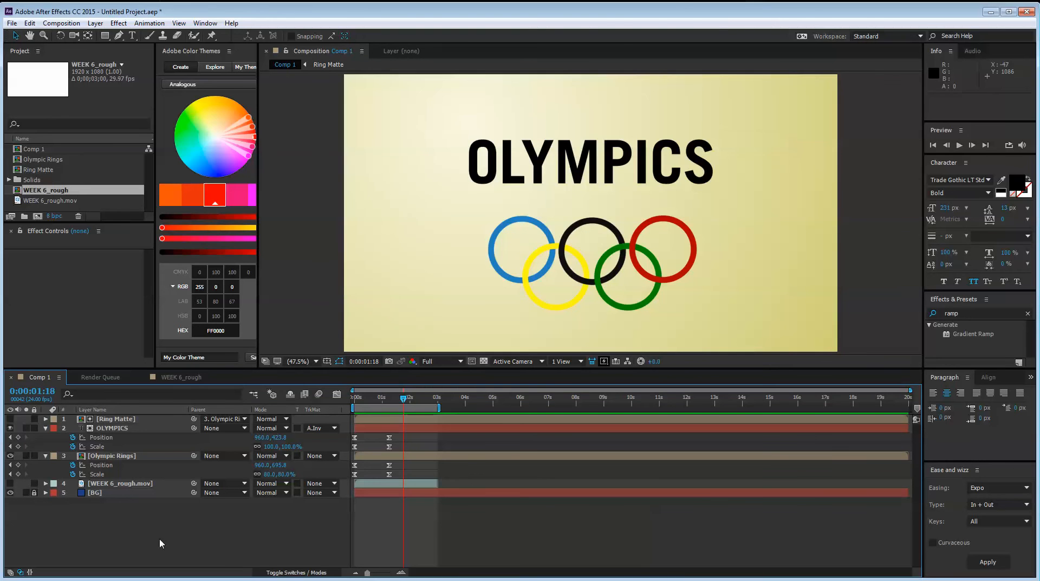
Collapse the keyframed properties of all layers in Comp 1
{"action": "left_click", "coordinate": [138, 419]}
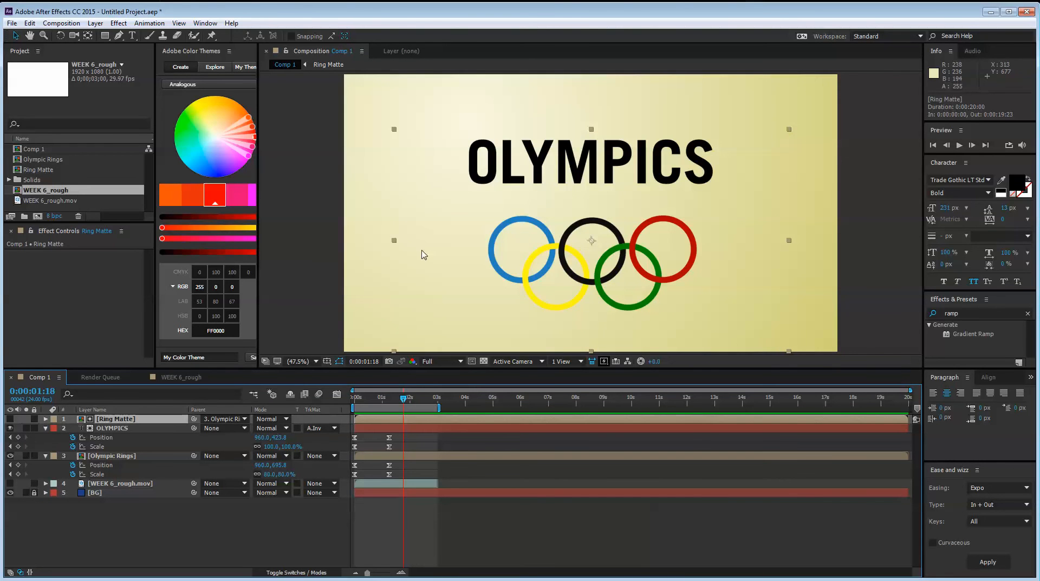
{"action": "key", "text": "ctrl+a"}
{"action": "key", "text": "u"}
{"action": "left_click", "coordinate": [136, 520]}
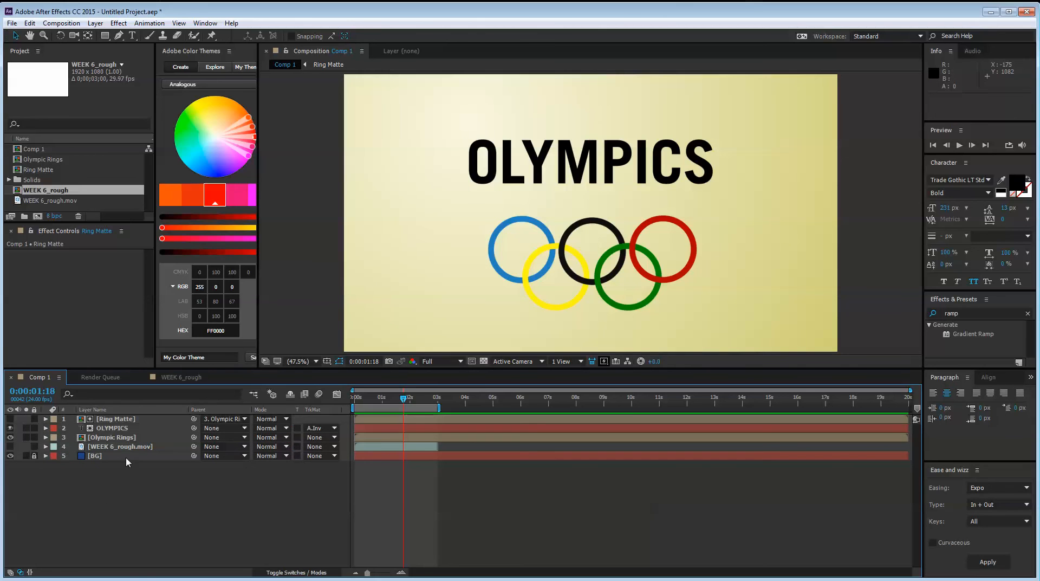
Create a new text layer reading NBC in Comp 1
{"action": "right_click", "coordinate": [131, 485]}
{"action": "mouse_move", "coordinate": [147, 487]}
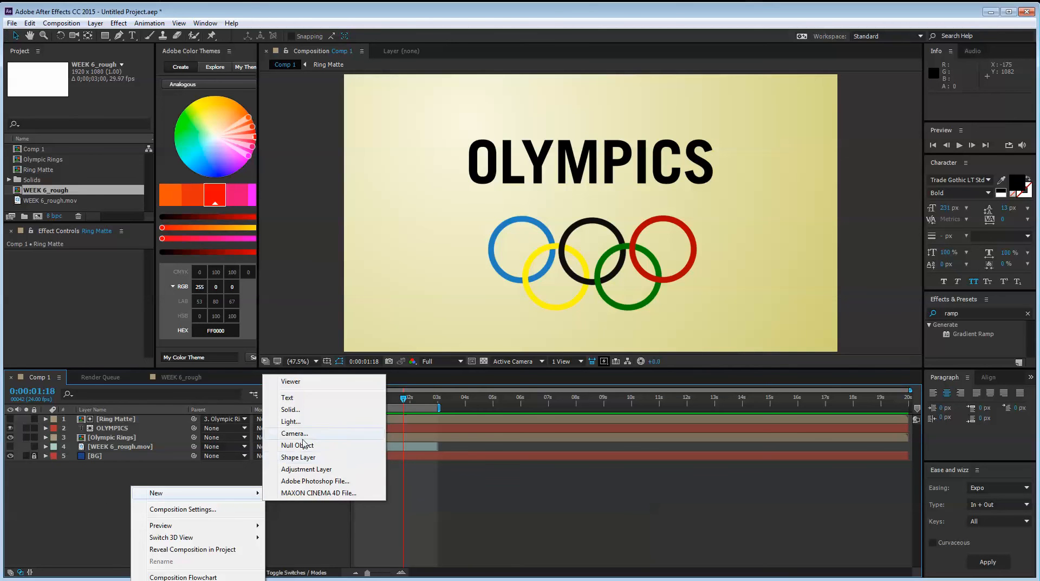
{"action": "left_click", "coordinate": [295, 398]}
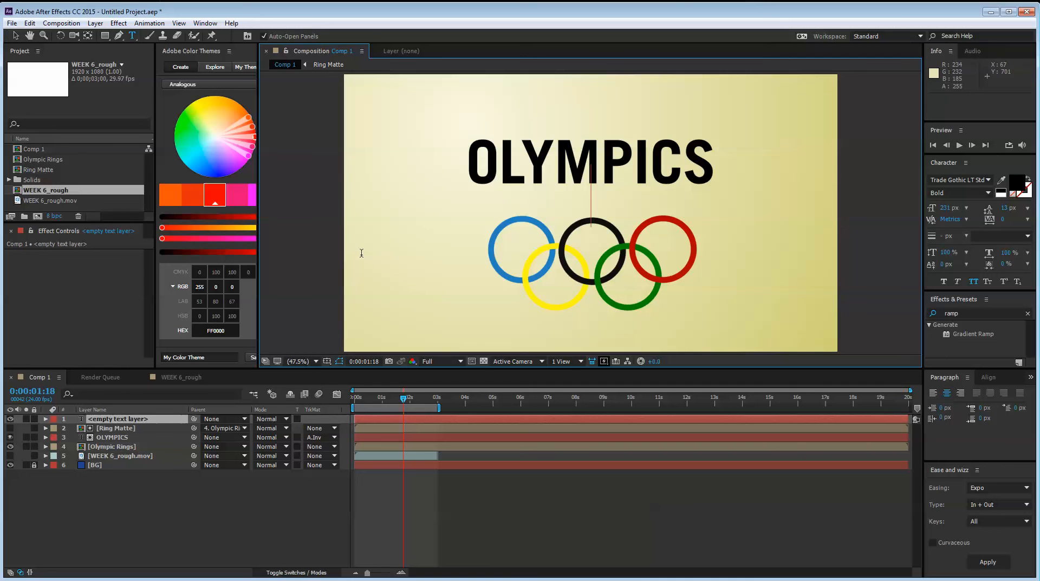
{"action": "type", "text": "NBC"}
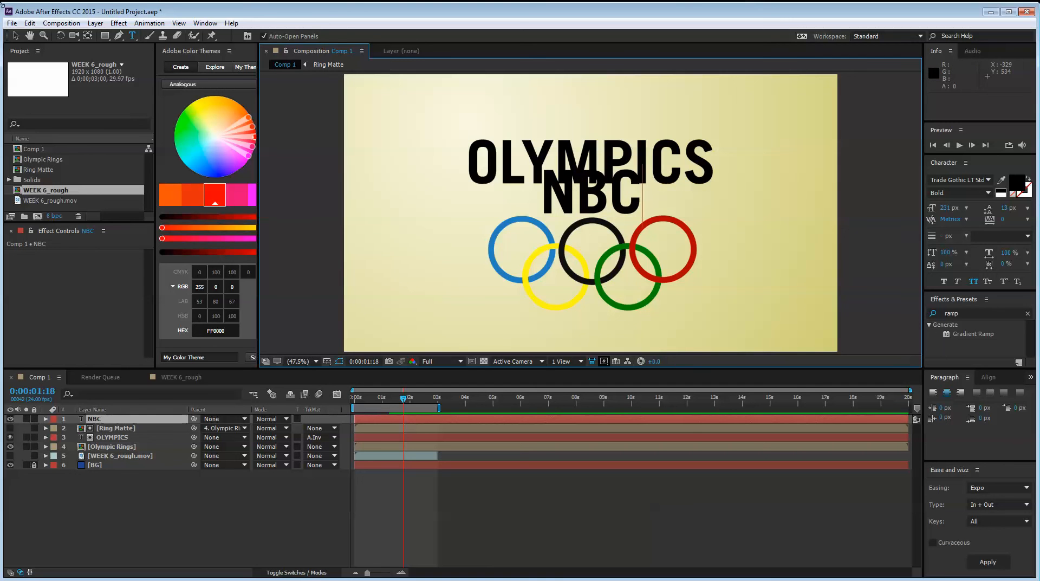
Place the NBC text over the blue ring's left side at about 440, 854 and enlarge it to 402 px
{"action": "left_click", "coordinate": [16, 36]}
{"action": "left_click_drag", "start_coordinate": [607, 194], "coordinate": [474, 274]}
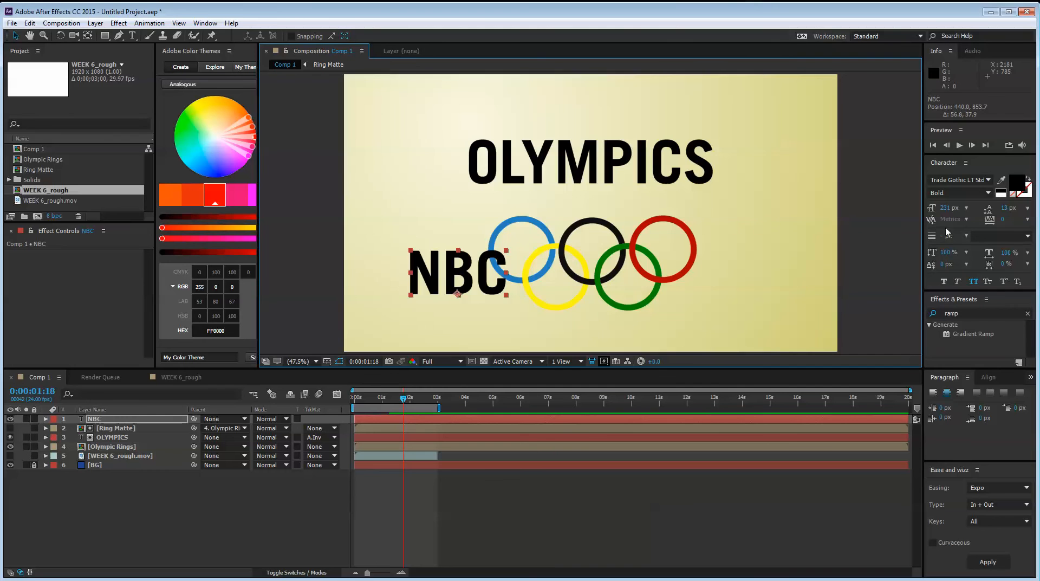
{"action": "left_click", "coordinate": [944, 209]}
{"action": "left_click_drag", "start_coordinate": [943, 210], "coordinate": [992, 213]}
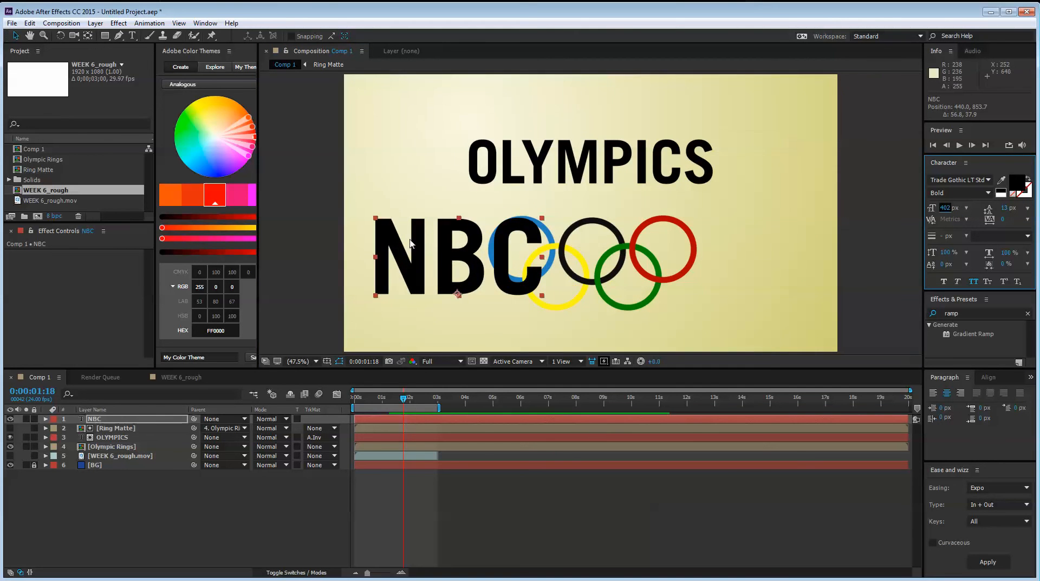
Try the NBC text across the rings, and leave it above them, overlapping the end of the OLYMPICS title
{"action": "left_click_drag", "start_coordinate": [462, 246], "coordinate": [712, 249]}
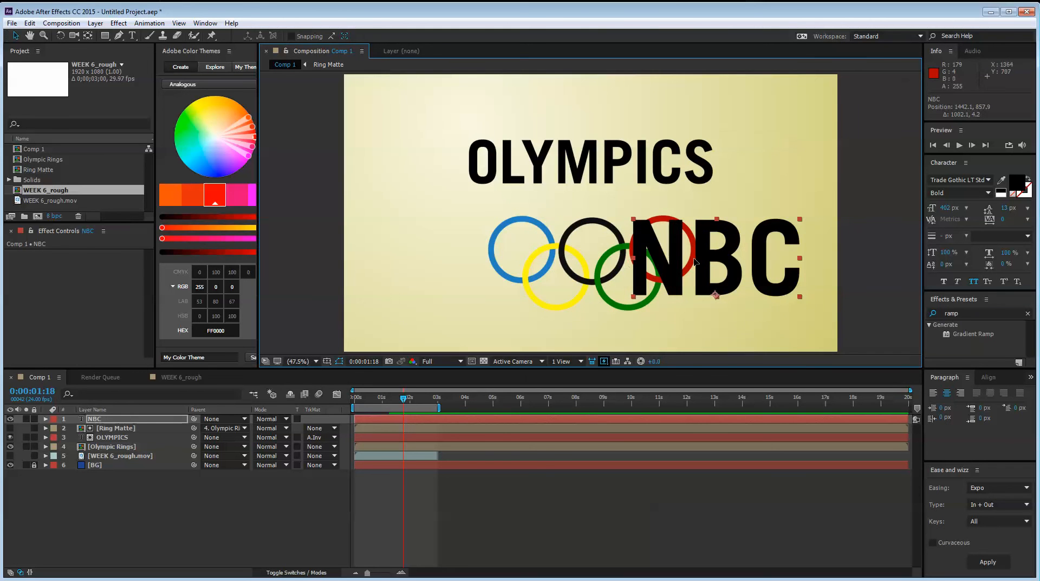
{"action": "left_click_drag", "start_coordinate": [619, 220], "coordinate": [534, 222]}
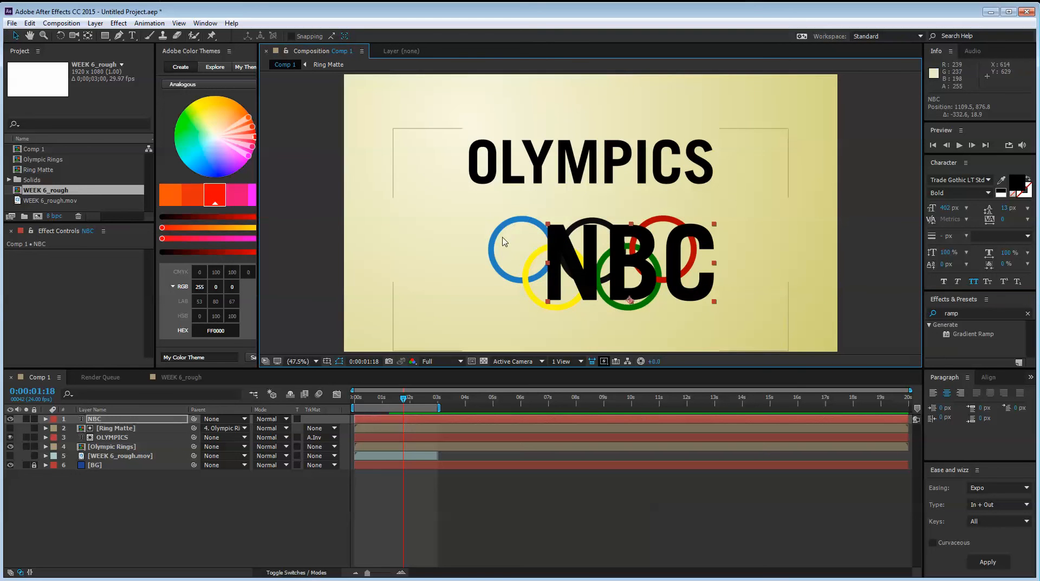
{"action": "left_click_drag", "start_coordinate": [615, 254], "coordinate": [687, 130]}
{"action": "left_click", "coordinate": [564, 285]}
{"action": "left_click", "coordinate": [118, 478]}
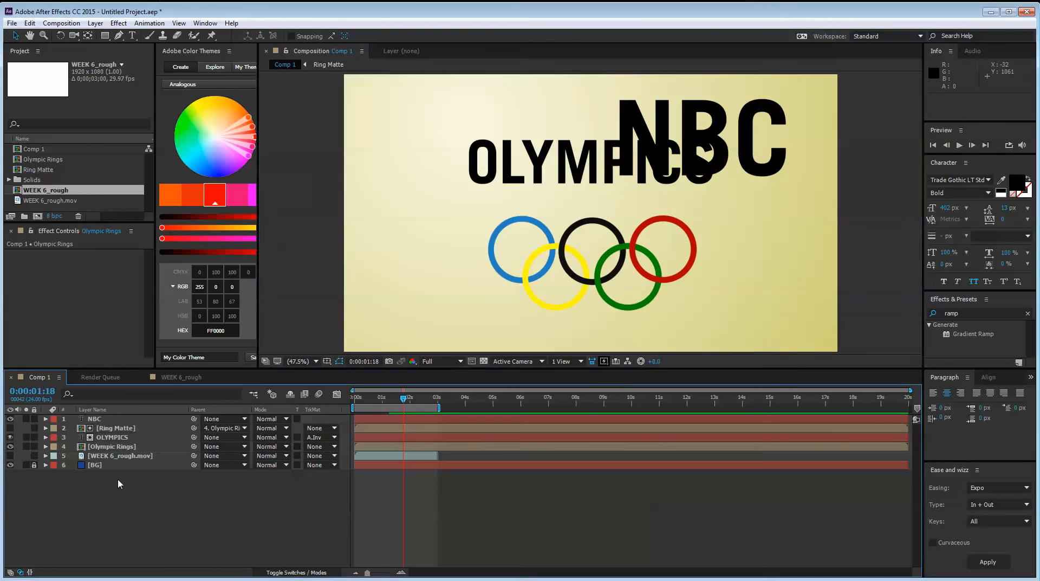
Show the Ring Matte layer to examine its filled circles and rectangle, and hide it again
{"action": "left_click", "coordinate": [116, 428]}
{"action": "left_click", "coordinate": [10, 428]}
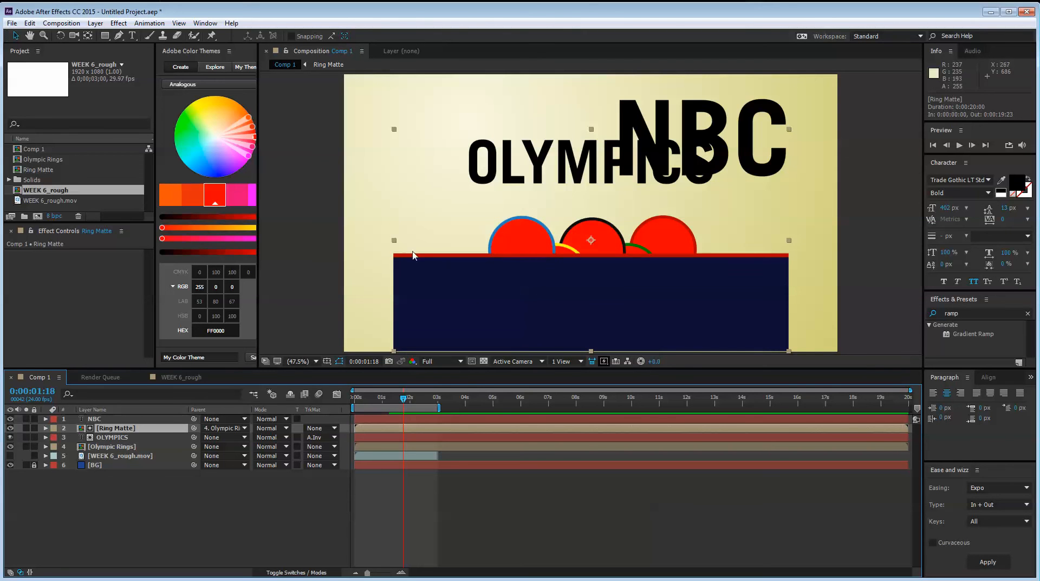
{"action": "left_click", "coordinate": [9, 427]}
{"action": "left_click", "coordinate": [160, 503]}
Copy the five circle layers, Shape Layer 6 to Shape Layer 10, from the Ring Matte composition and return to Comp 1
{"action": "double_click", "coordinate": [109, 428]}
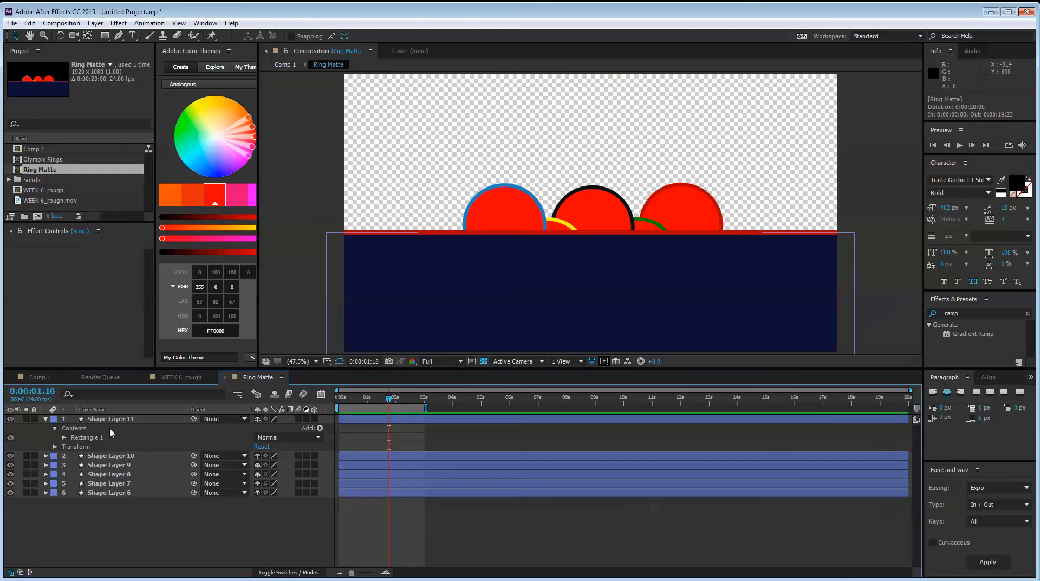
{"action": "left_click_drag", "start_coordinate": [113, 526], "coordinate": [111, 421]}
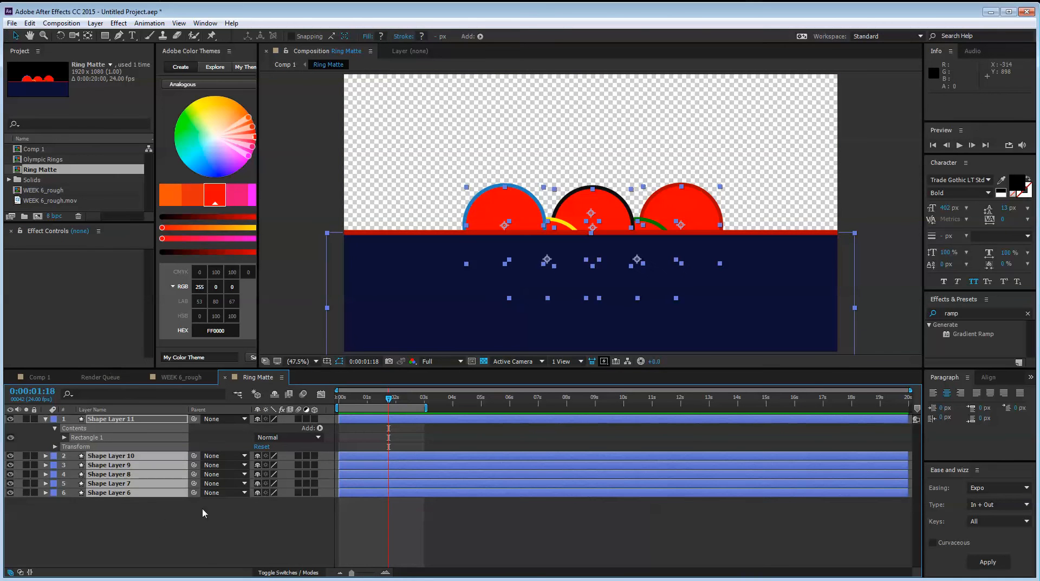
{"action": "left_click", "coordinate": [145, 525]}
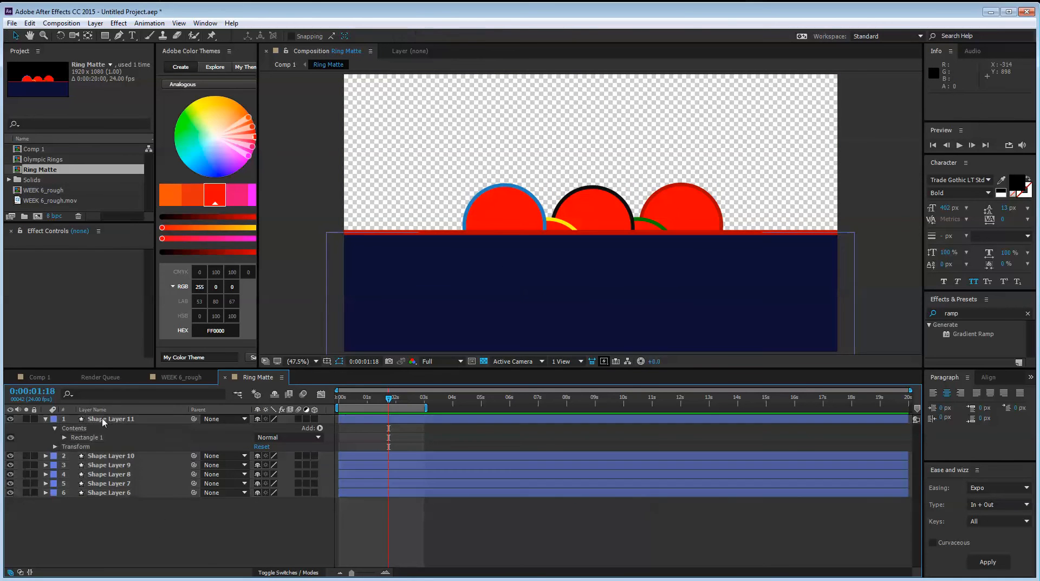
{"action": "left_click", "coordinate": [104, 420]}
{"action": "left_click", "coordinate": [128, 482]}
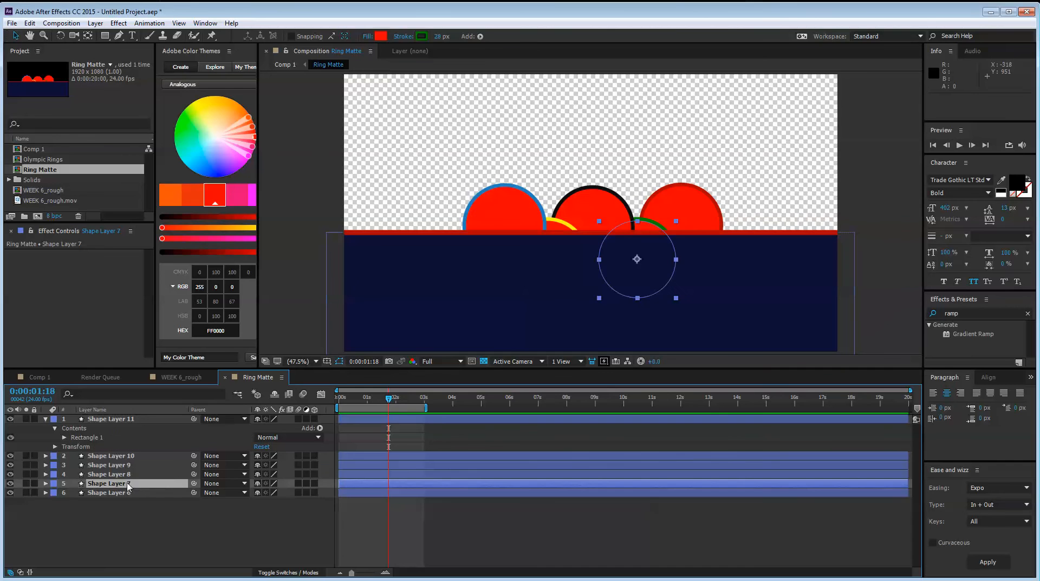
{"action": "left_click_drag", "start_coordinate": [139, 518], "coordinate": [118, 454]}
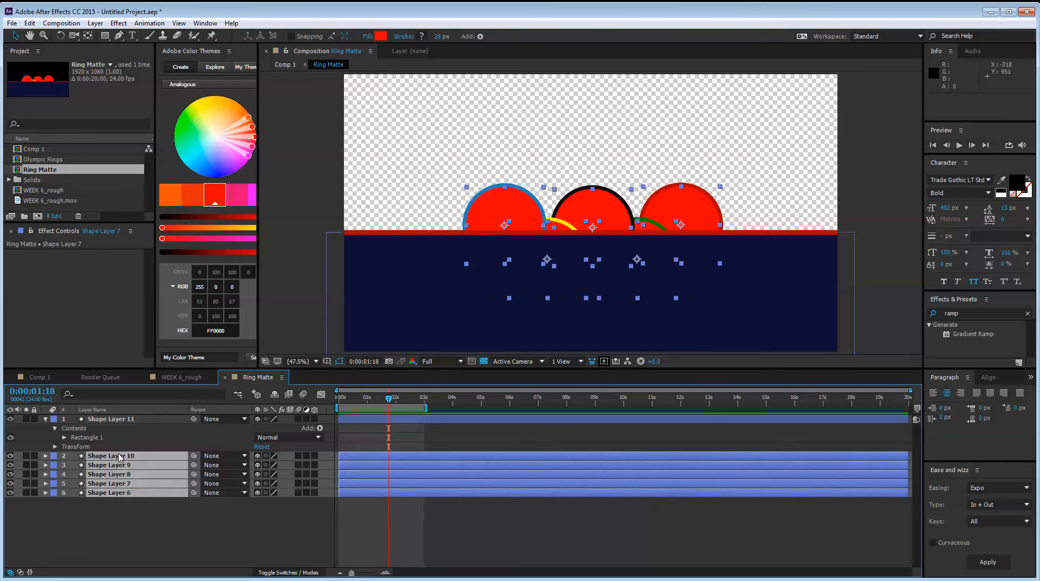
{"action": "left_click", "coordinate": [176, 506]}
{"action": "left_click", "coordinate": [185, 376]}
{"action": "left_click", "coordinate": [25, 376]}
{"action": "left_click", "coordinate": [128, 479]}
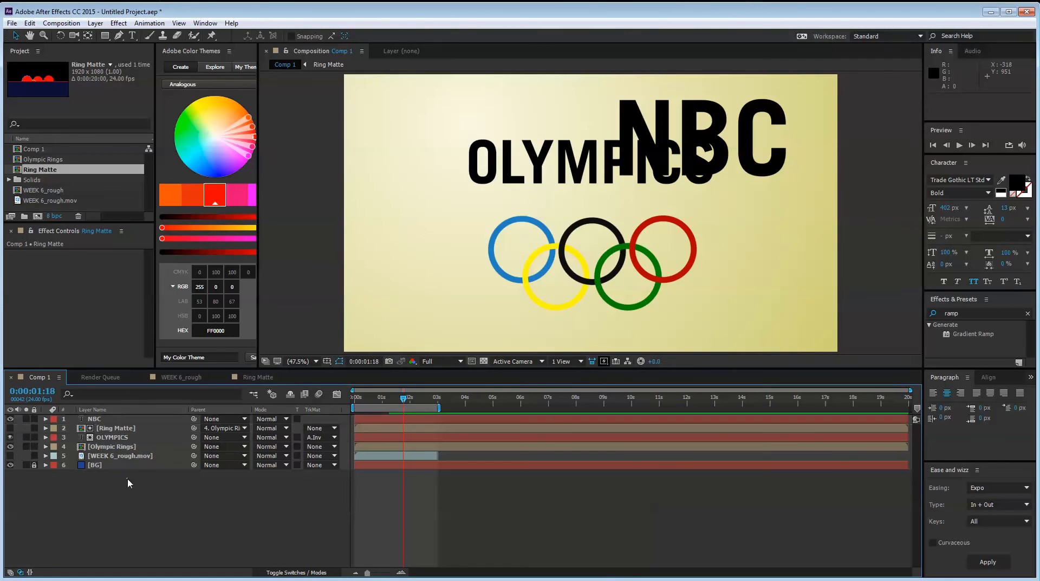
{"action": "key", "text": "ctrl+v"}
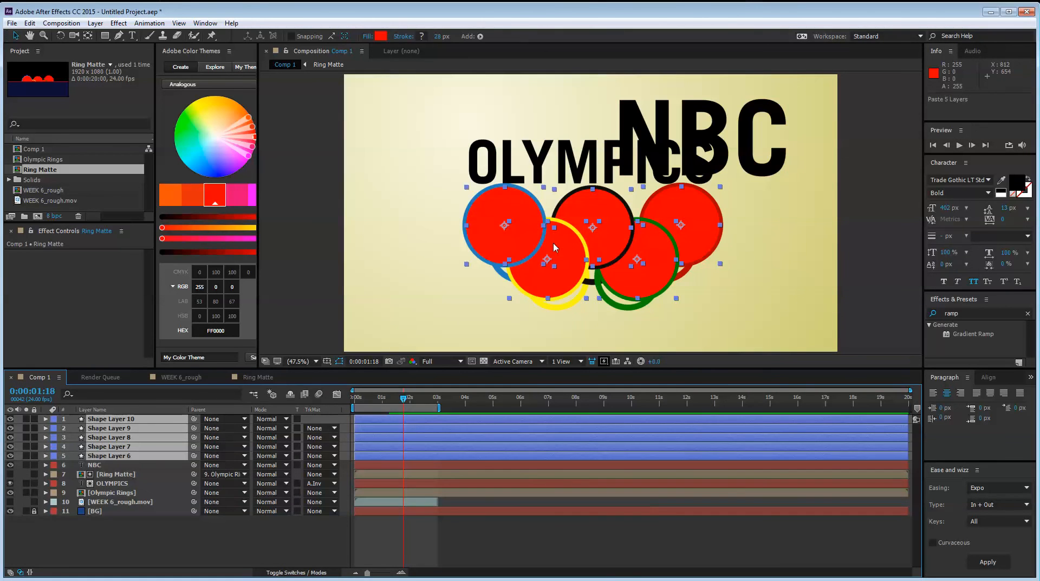
{"action": "left_click_drag", "start_coordinate": [439, 230], "coordinate": [623, 155]}
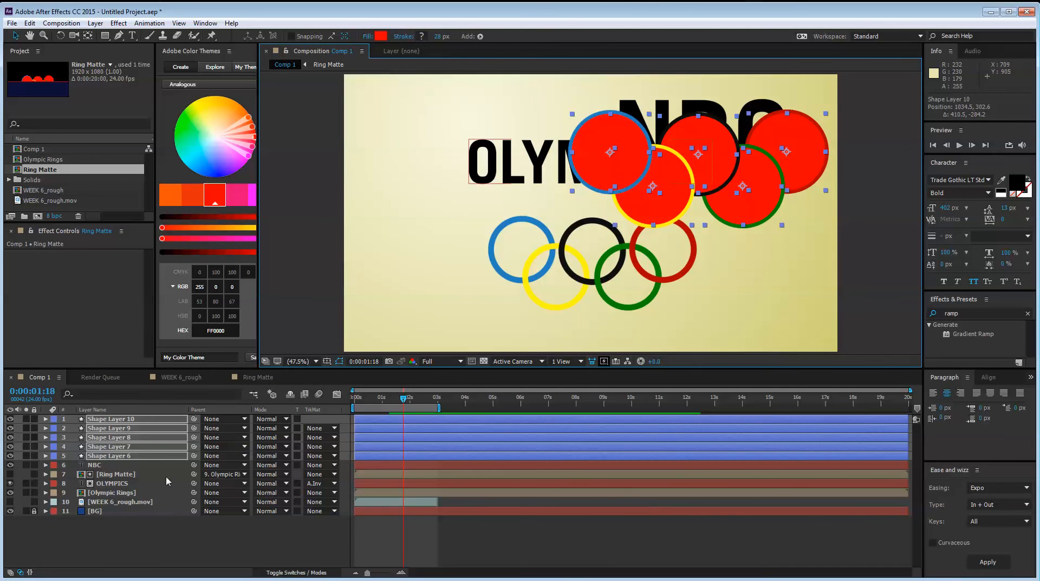
{"action": "key", "text": "Delete"}
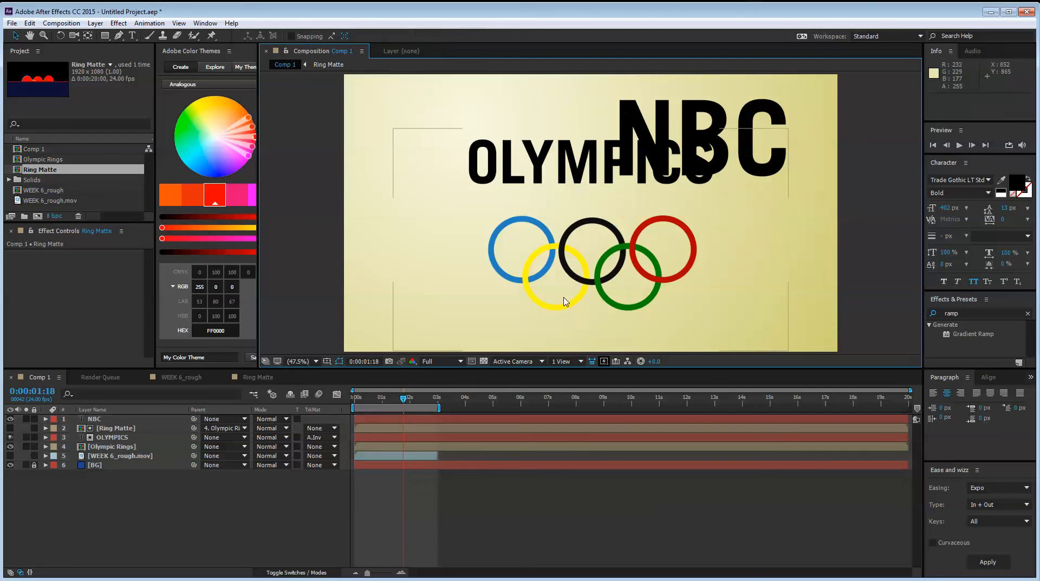
Reveal the Olympic Rings layer's Scale property to check its value
{"action": "left_click", "coordinate": [564, 280]}
{"action": "left_click", "coordinate": [169, 480]}
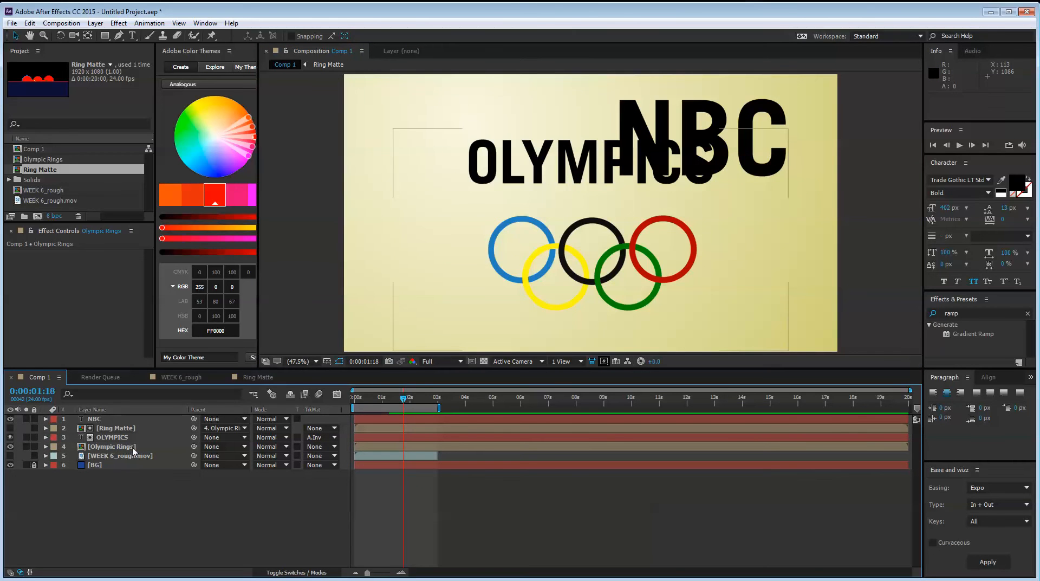
{"action": "left_click", "coordinate": [134, 449]}
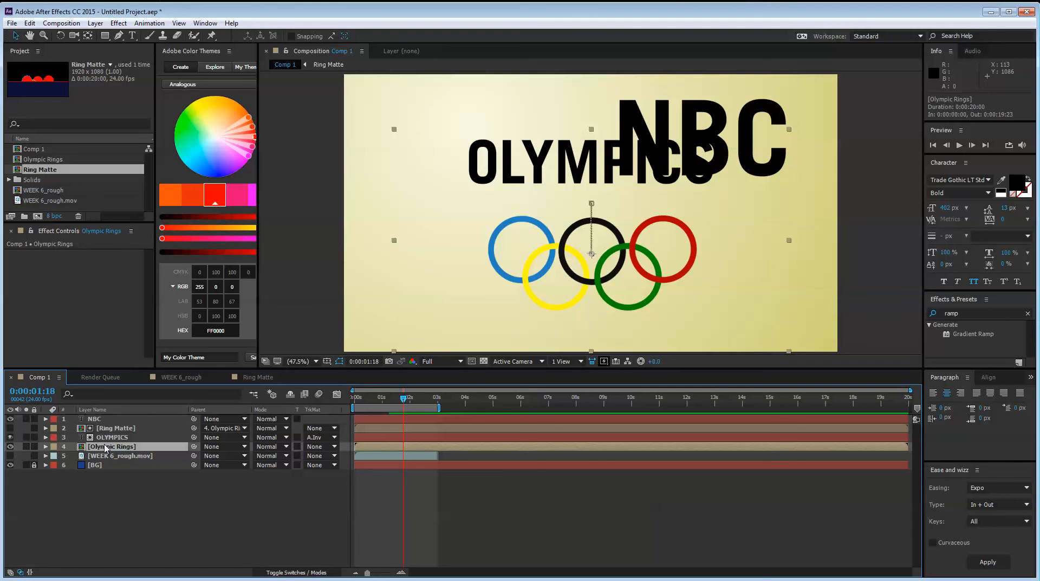
{"action": "key", "text": "s"}
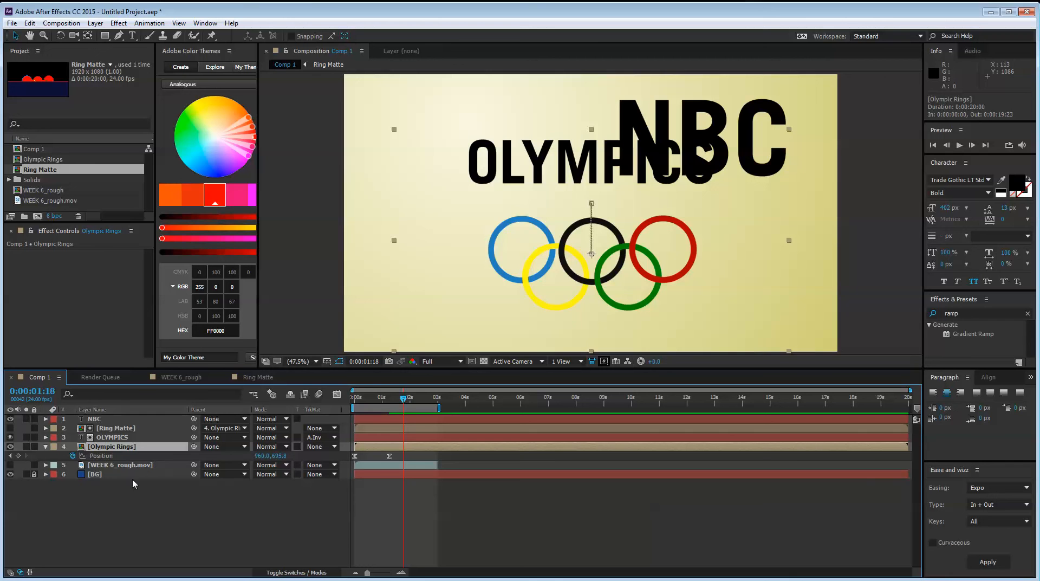
{"action": "left_click", "coordinate": [162, 495]}
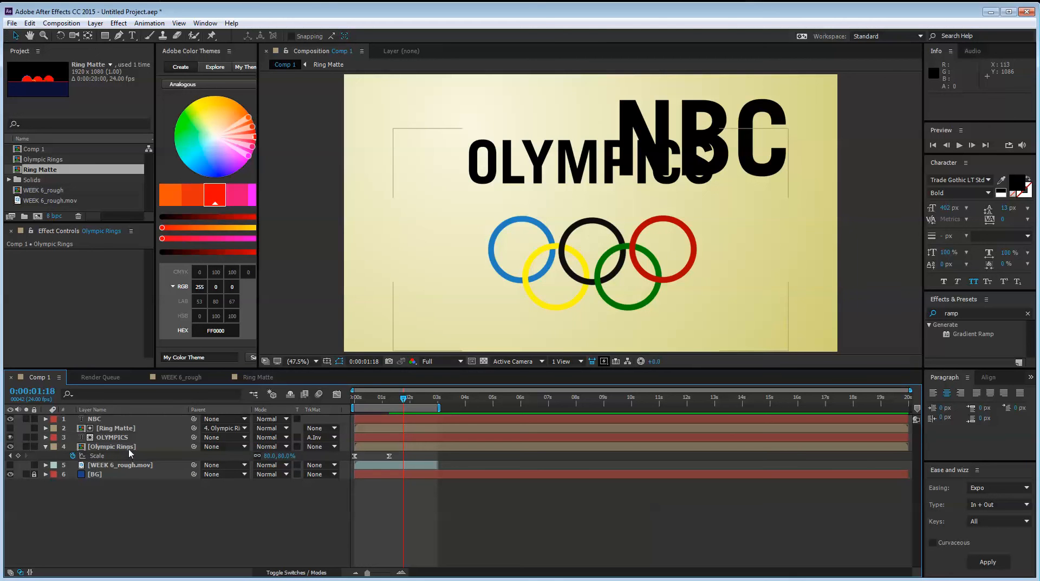
Paste the five circle shape layers into Comp 1 and pre-compose them as NBC MATTE
{"action": "key", "text": "ctrl+v"}
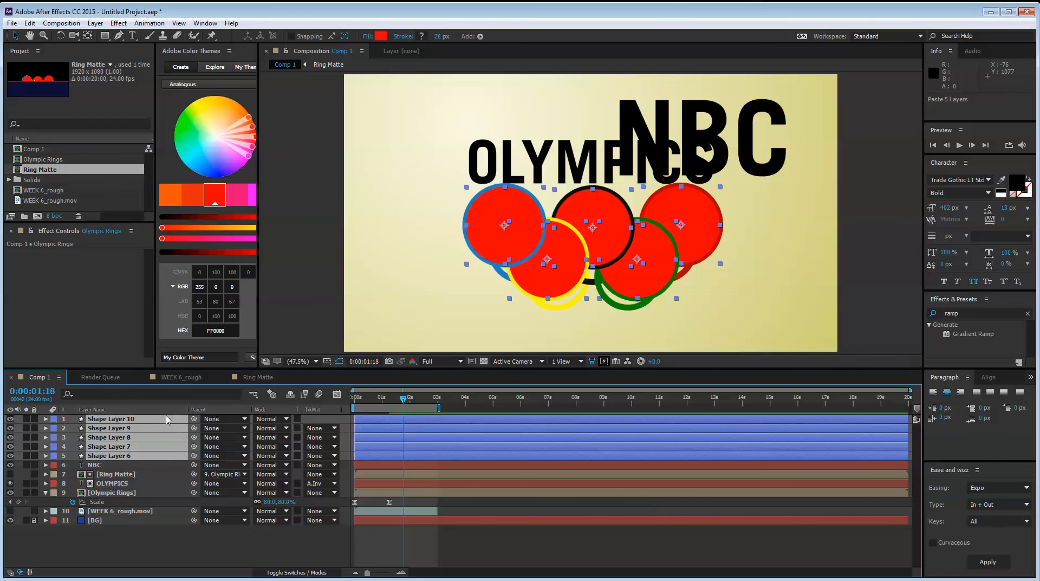
{"action": "key", "text": "ctrl+shift+c"}
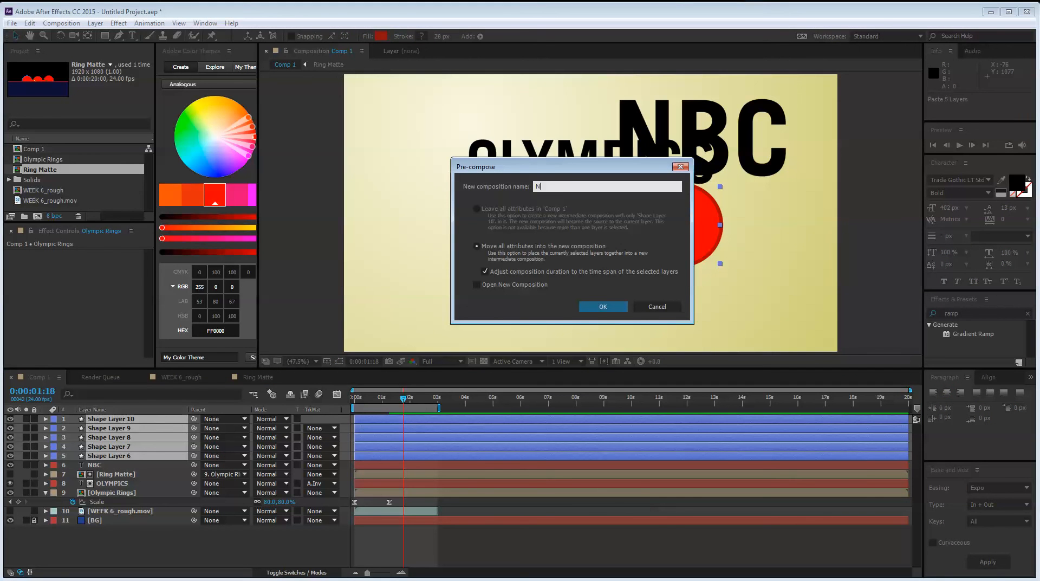
{"action": "type", "text": "NBC MATTE"}
{"action": "key", "text": "Return"}
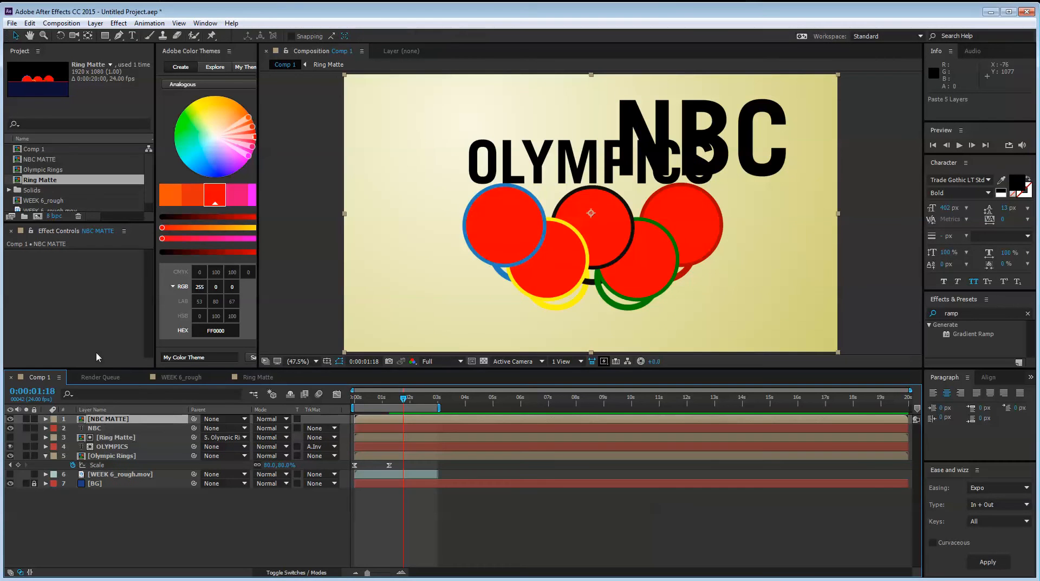
Scale the NBC MATTE layer to 80%
{"action": "type", "text": "s"}
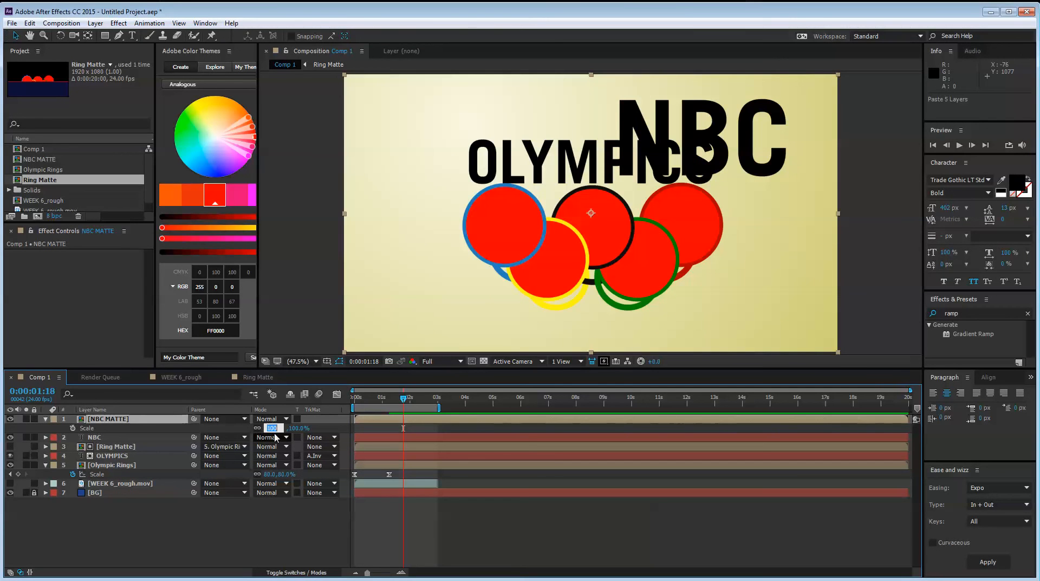
{"action": "type", "text": "80.0,80.0"}
{"action": "key", "text": "Return"}
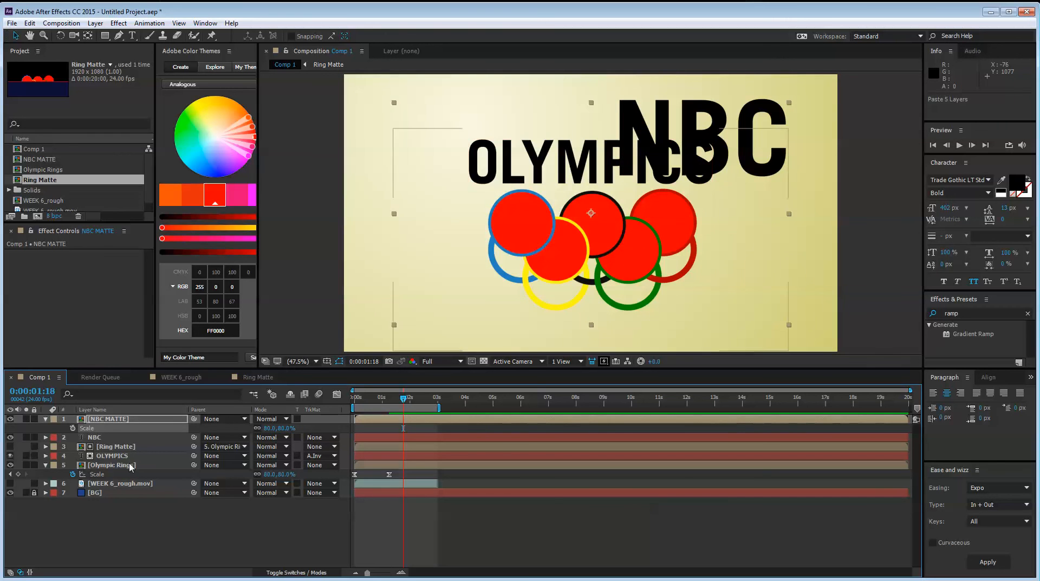
Set the NBC MATTE layer's Position to 960, 695.8 to match the Olympic Rings layer
{"action": "left_click", "coordinate": [131, 466]}
{"action": "key", "text": "p"}
{"action": "left_click", "coordinate": [98, 420]}
{"action": "key", "text": "p"}
{"action": "left_click", "coordinate": [208, 549]}
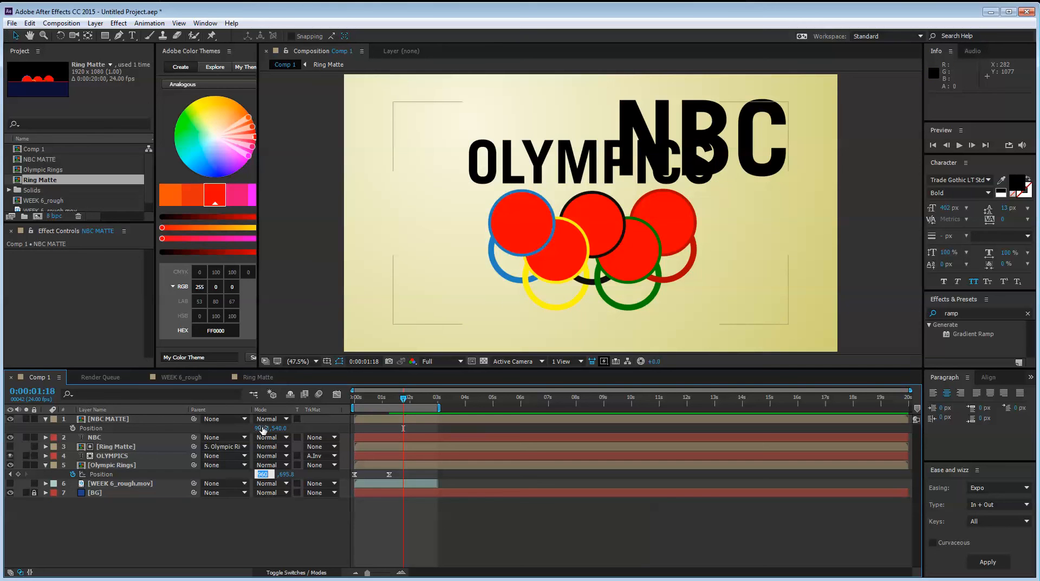
{"action": "key", "text": "Tab"}
{"action": "key", "text": "Return"}
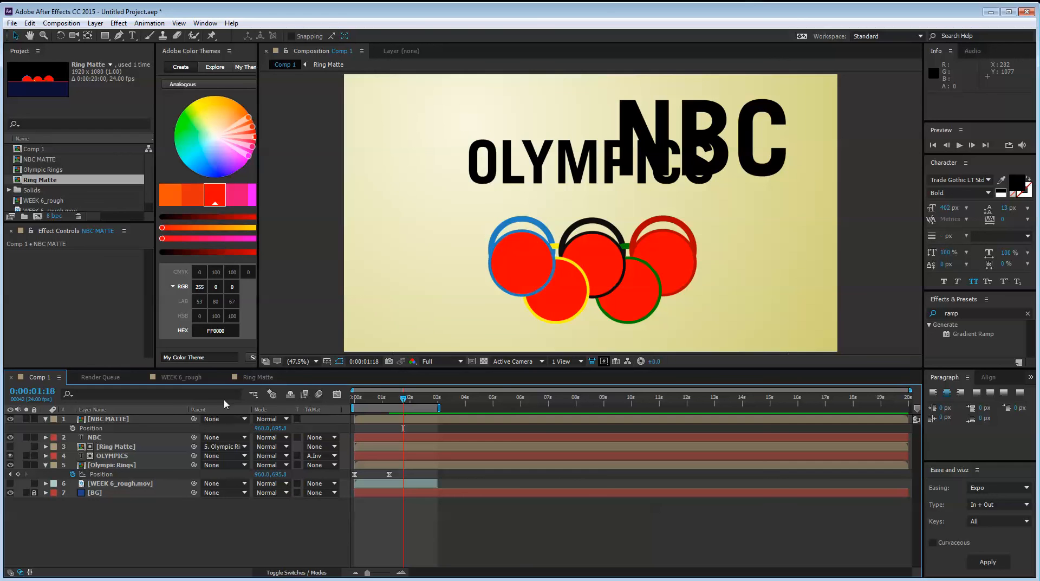
Reveal the modified transform properties of the Olympic Rings and NBC MATTE layers and compare them
{"action": "left_click", "coordinate": [250, 419]}
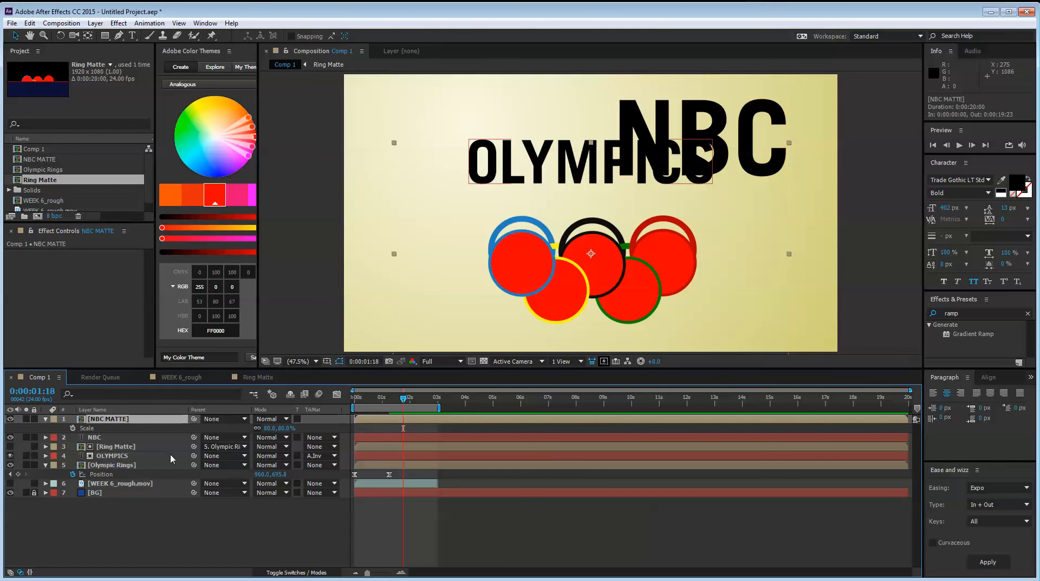
{"action": "left_click", "coordinate": [108, 467]}
{"action": "key", "text": "u"}
{"action": "key", "text": "u"}
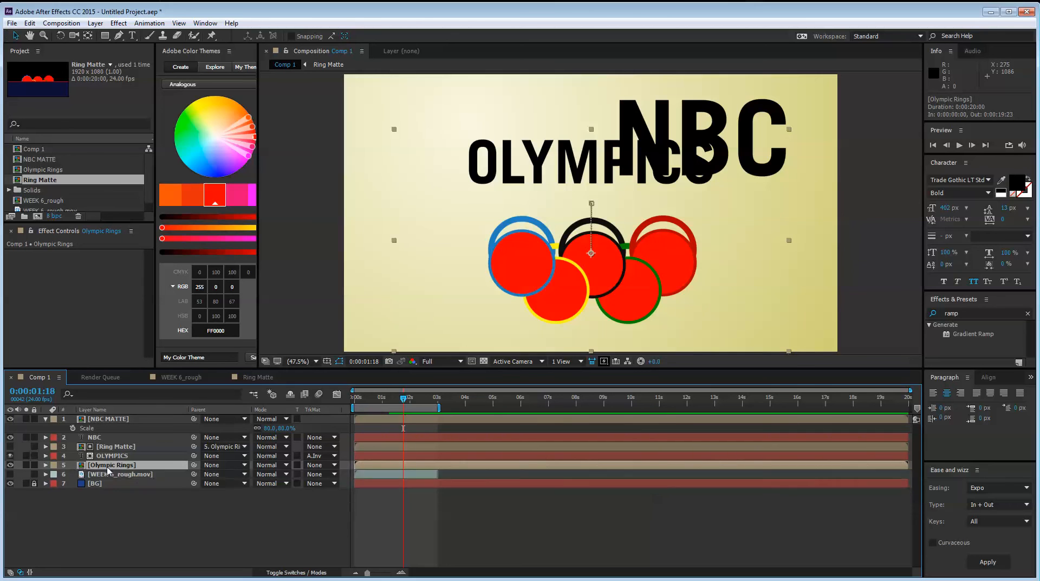
{"action": "left_click", "coordinate": [110, 420]}
{"action": "key", "text": "u"}
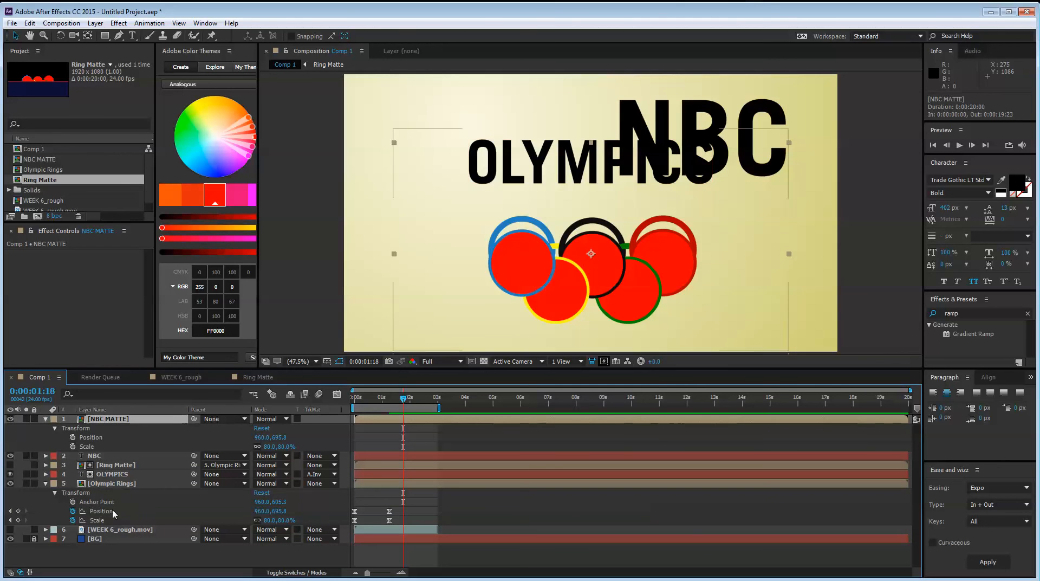
Set the NBC MATTE layer's Anchor Point to 960, 605.3 to match the Olympic Rings layer
{"action": "left_click", "coordinate": [82, 502]}
{"action": "left_click", "coordinate": [105, 419]}
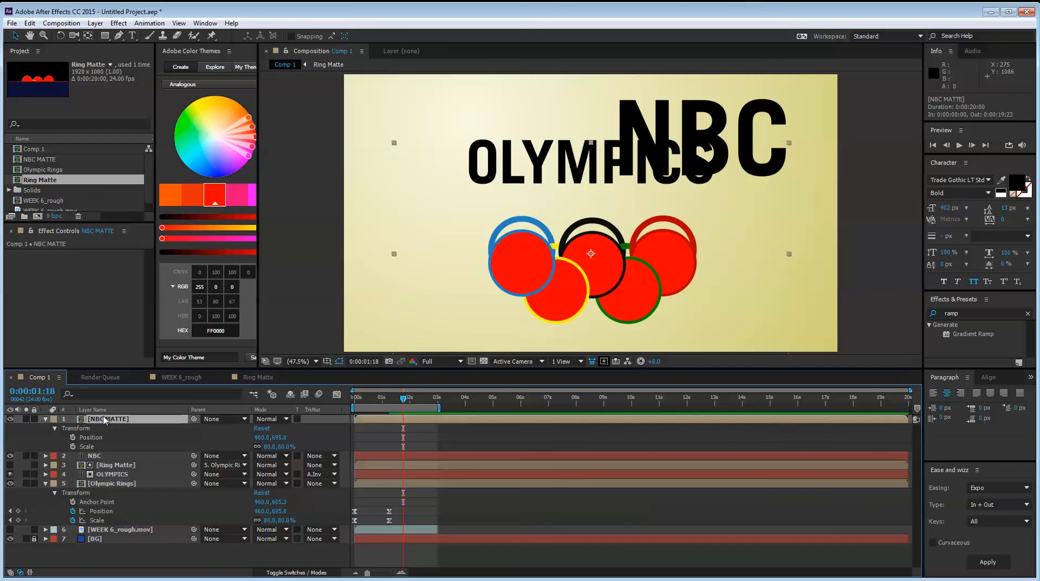
{"action": "left_click", "coordinate": [53, 427]}
{"action": "left_click", "coordinate": [54, 428]}
{"action": "left_click", "coordinate": [96, 437]}
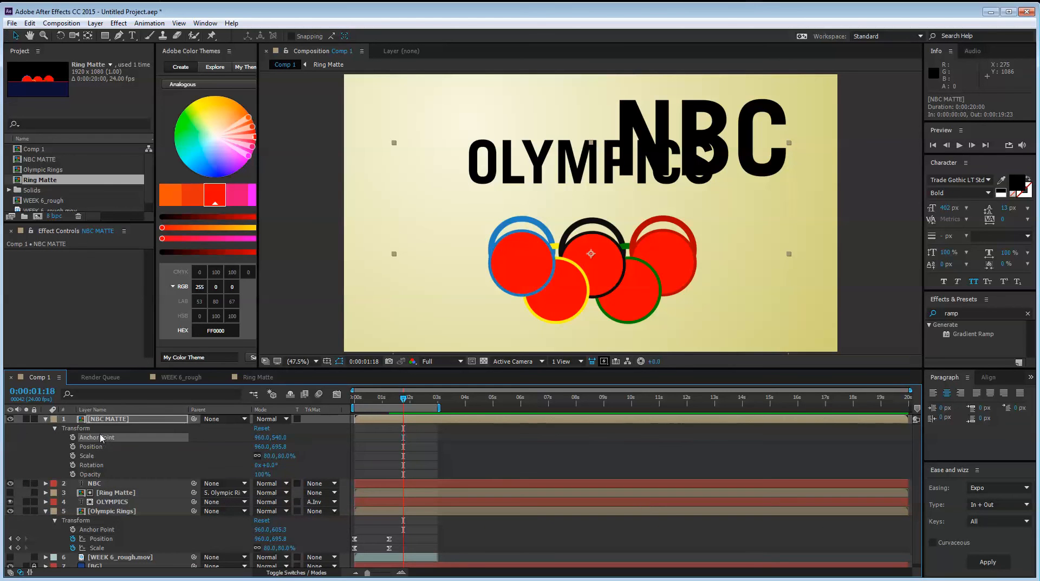
{"action": "left_click", "coordinate": [261, 529]}
{"action": "key", "text": "Tab"}
{"action": "key", "text": "Return"}
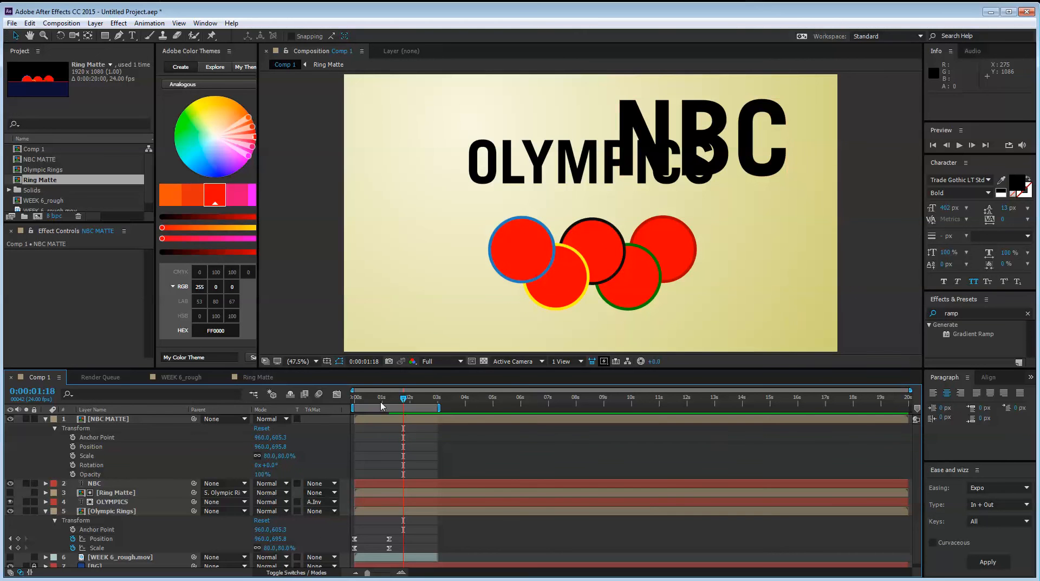
Go to 0:00:01:14 in Comp 1 and collapse the properties of all layers
{"action": "left_click", "coordinate": [399, 398]}
{"action": "mouse_move", "coordinate": [399, 403]}
{"action": "left_mouse_down"}
{"action": "mouse_move", "coordinate": [390, 402]}
{"action": "mouse_move", "coordinate": [399, 403]}
{"action": "left_mouse_up"}
{"action": "key", "text": "ctrl+a"}
{"action": "key", "text": "s"}
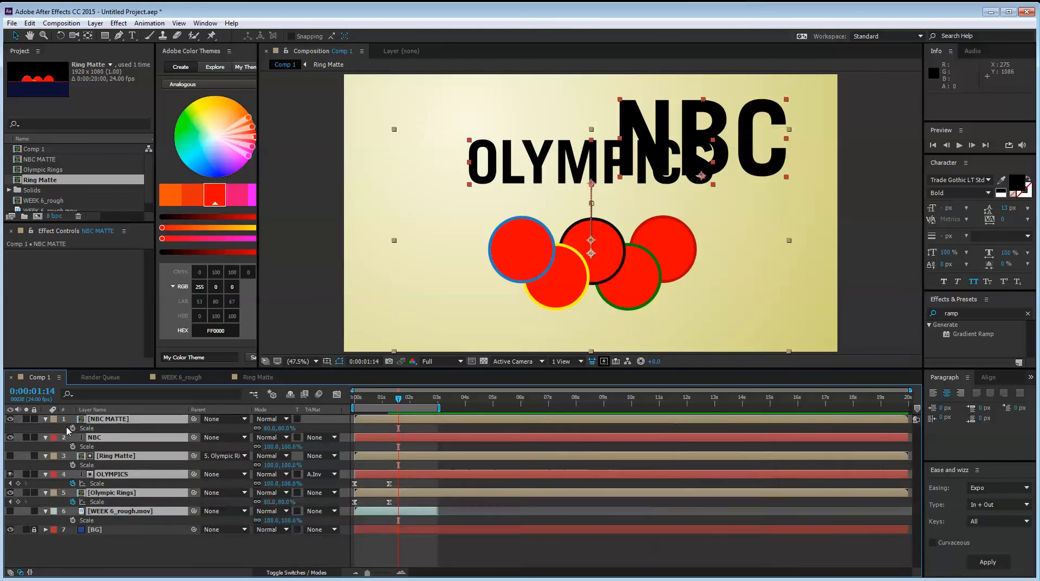
{"action": "key", "text": "s"}
{"action": "left_click", "coordinate": [125, 525]}
{"action": "left_click", "coordinate": [135, 419]}
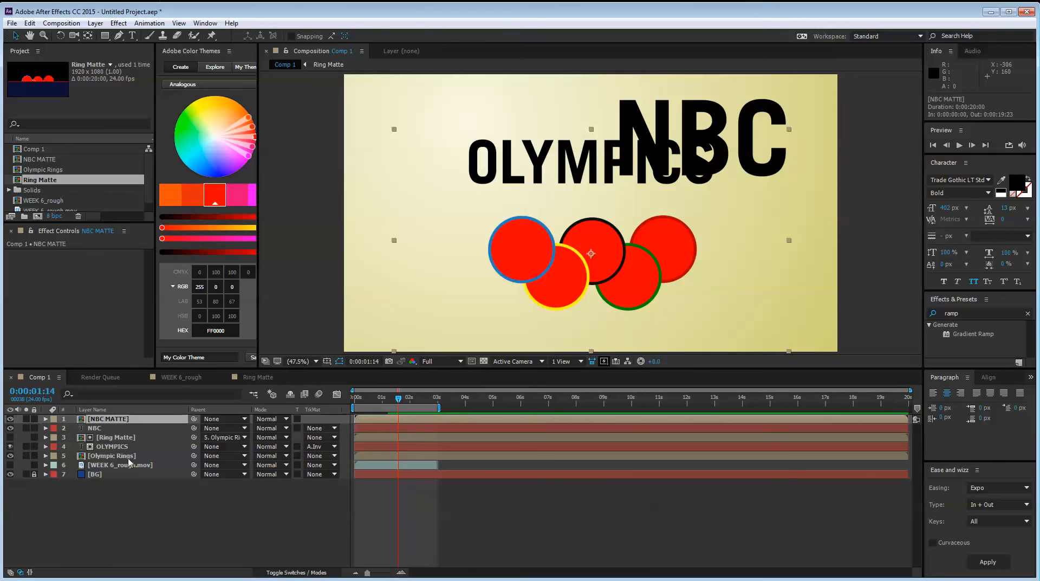
Apply an Alpha Inverted track matte from NBC MATTE to the NBC layer and move the title behind the rings, to about 1063, 866
{"action": "left_click", "coordinate": [131, 427]}
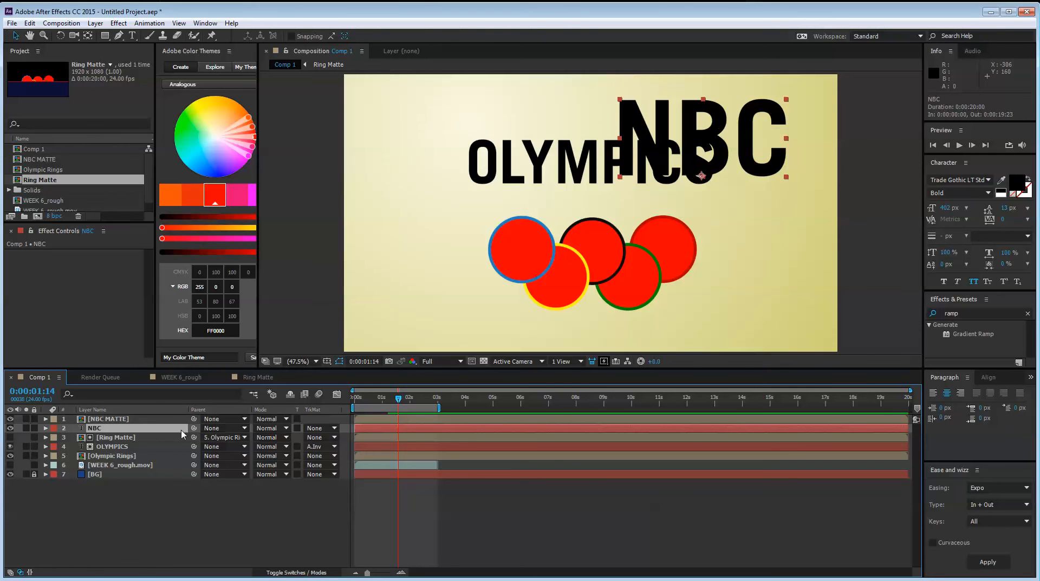
{"action": "left_click", "coordinate": [286, 429]}
{"action": "left_click", "coordinate": [213, 432]}
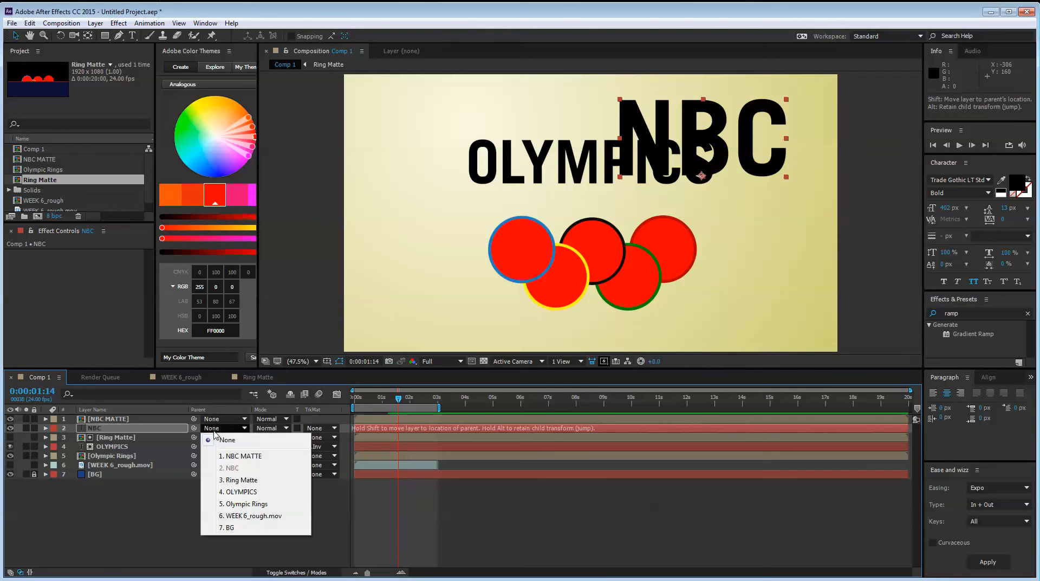
{"action": "left_click", "coordinate": [159, 538]}
{"action": "left_click", "coordinate": [320, 428]}
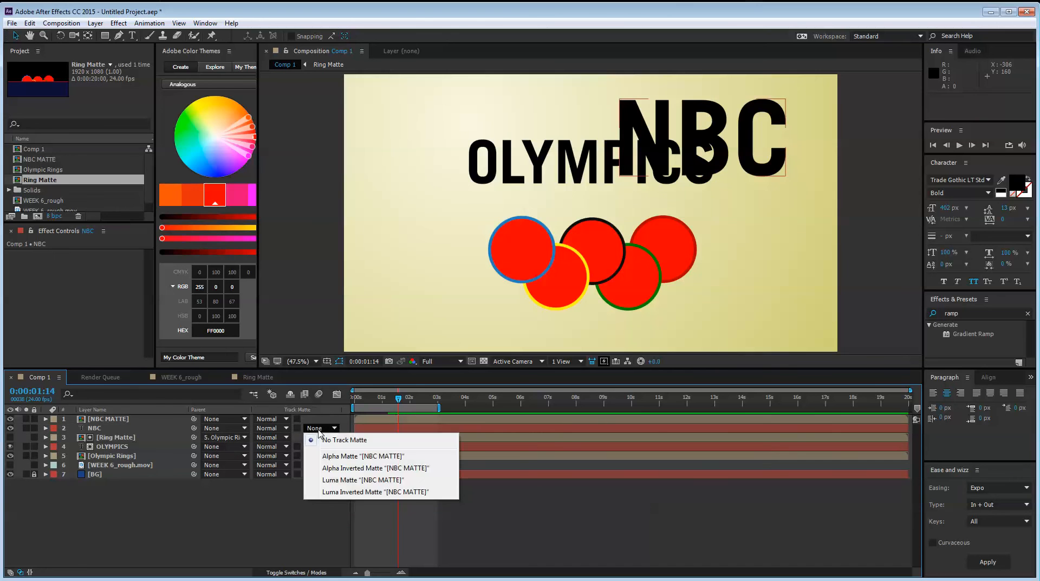
{"action": "left_click", "coordinate": [358, 467]}
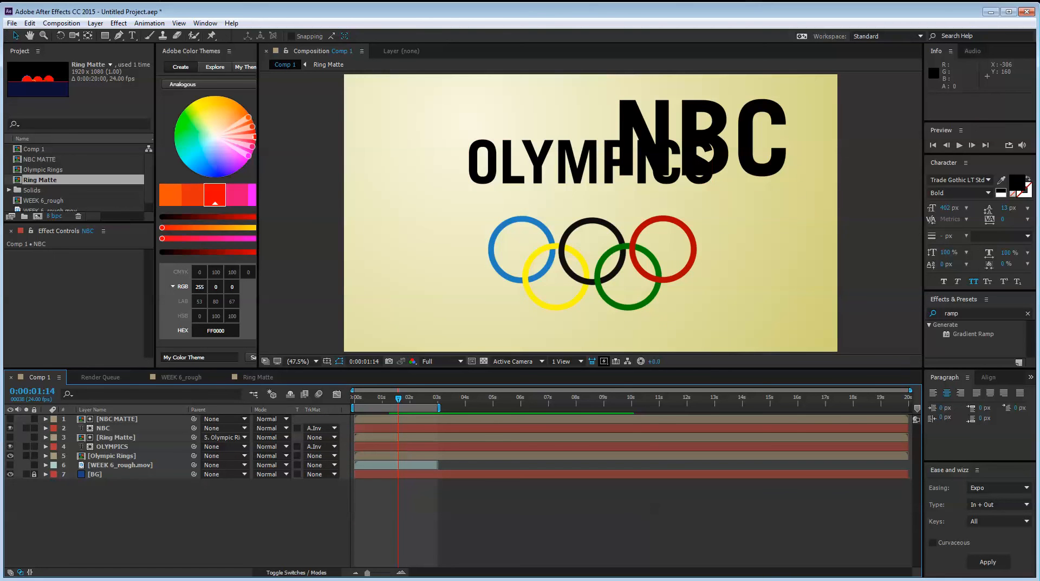
{"action": "left_click_drag", "start_coordinate": [717, 129], "coordinate": [633, 254]}
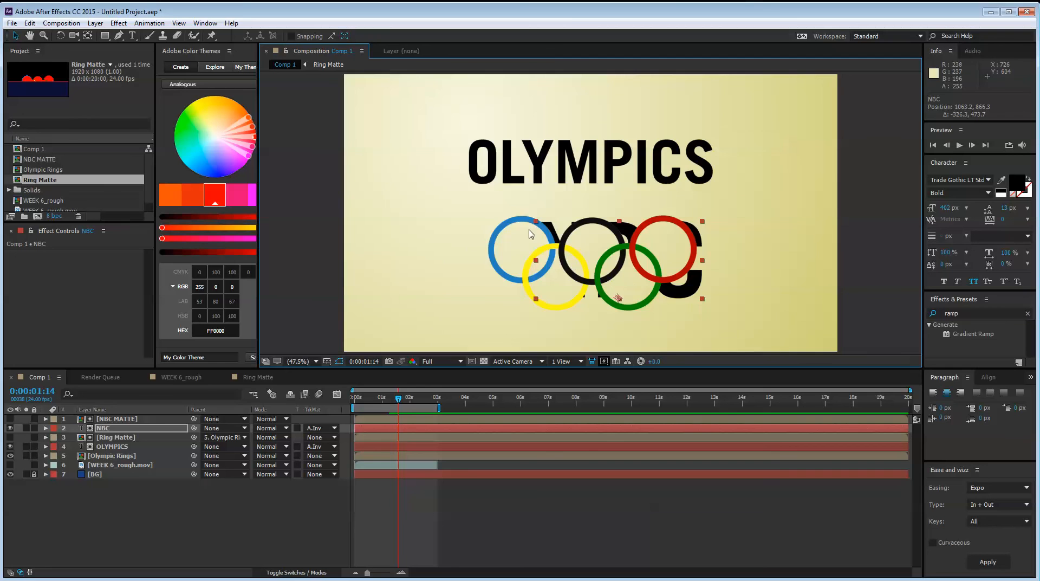
{"action": "left_click", "coordinate": [144, 490]}
In the NBC MATTE composition, draw a large closed five-point Pen shape extending from the blue circle past the frame's right edge
{"action": "double_click", "coordinate": [117, 418]}
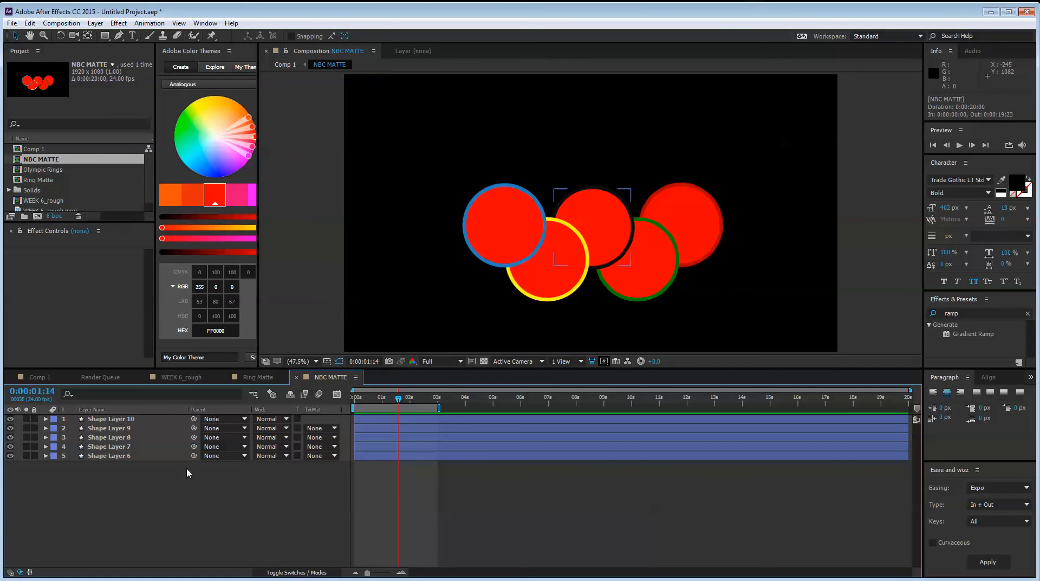
{"action": "left_click", "coordinate": [122, 36]}
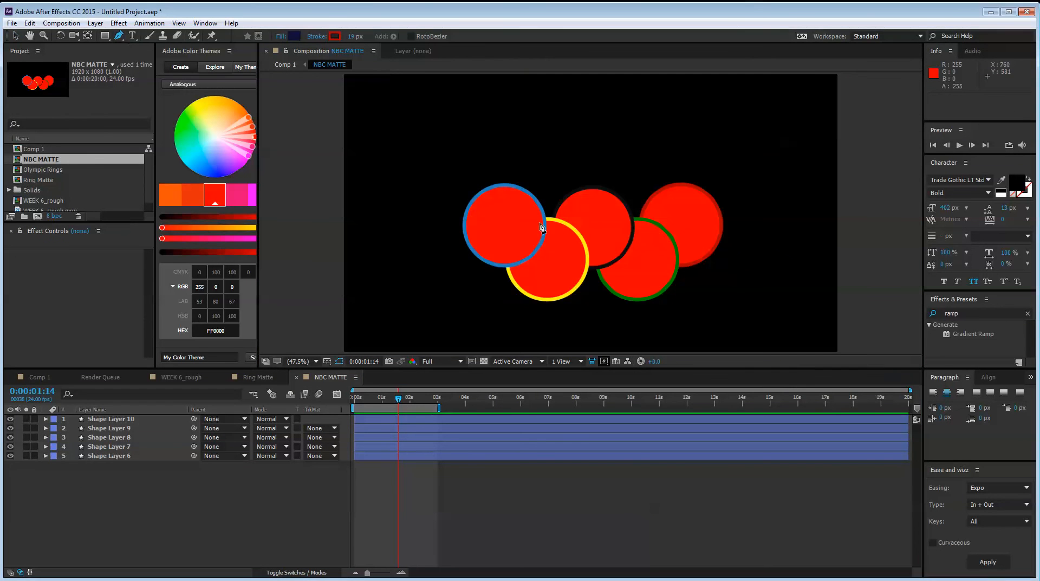
{"action": "left_click", "coordinate": [489, 114]}
{"action": "left_click", "coordinate": [516, 232]}
{"action": "left_click", "coordinate": [602, 342]}
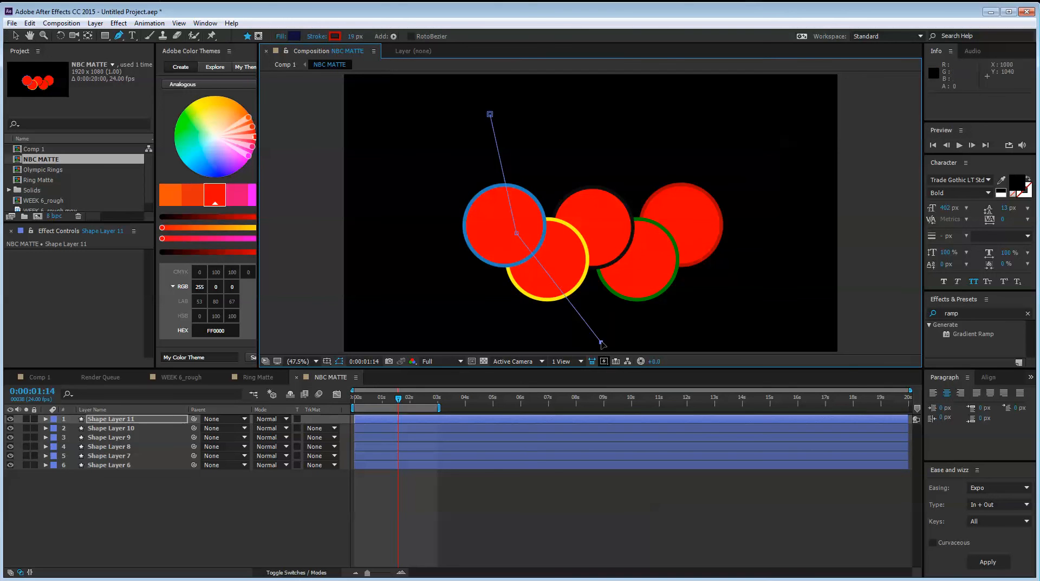
{"action": "left_click", "coordinate": [855, 325]}
{"action": "left_click", "coordinate": [828, 95]}
{"action": "left_click", "coordinate": [490, 114]}
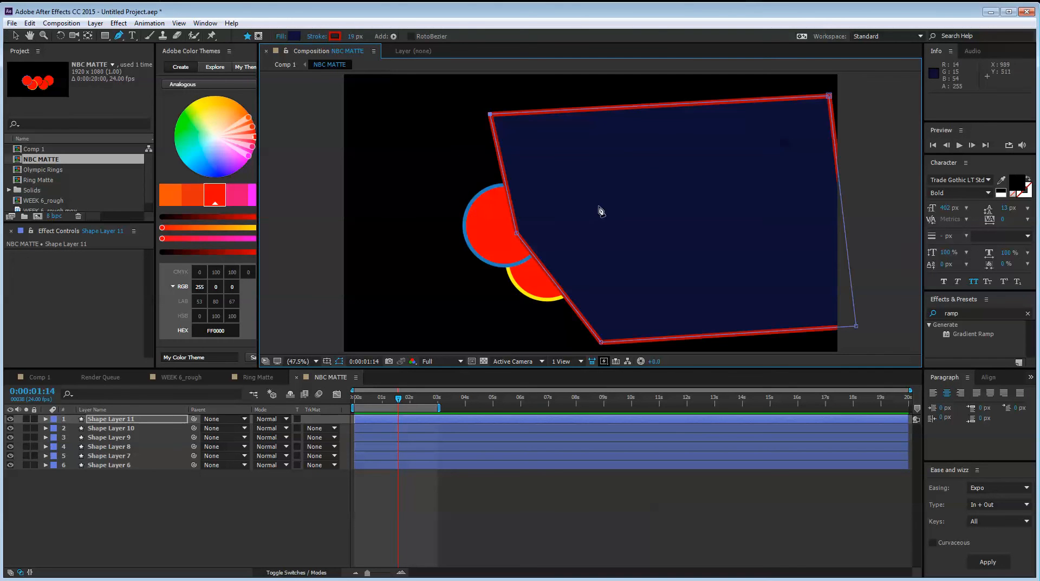
{"action": "left_click", "coordinate": [15, 35]}
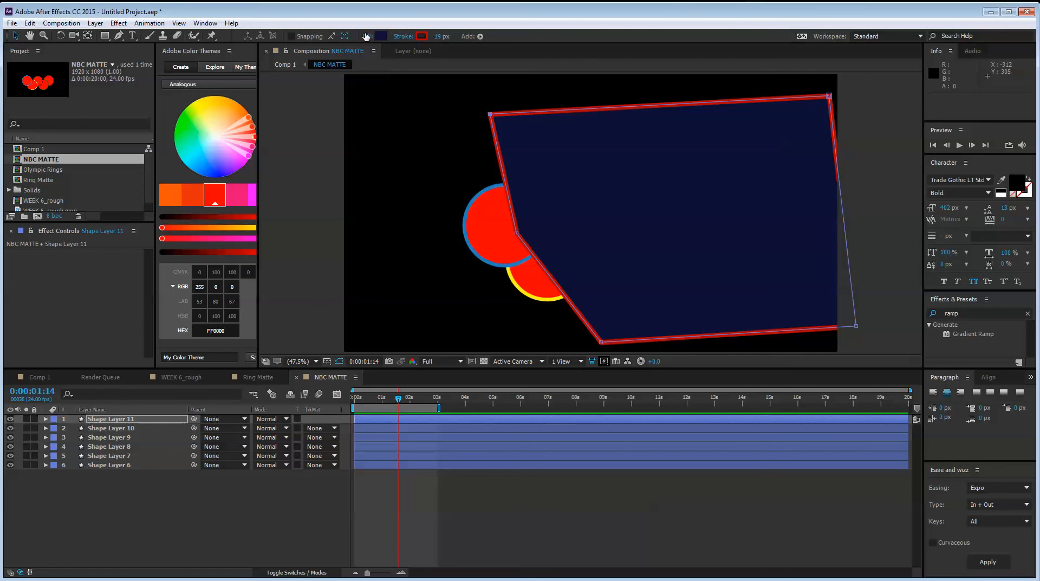
{"action": "left_click", "coordinate": [287, 482]}
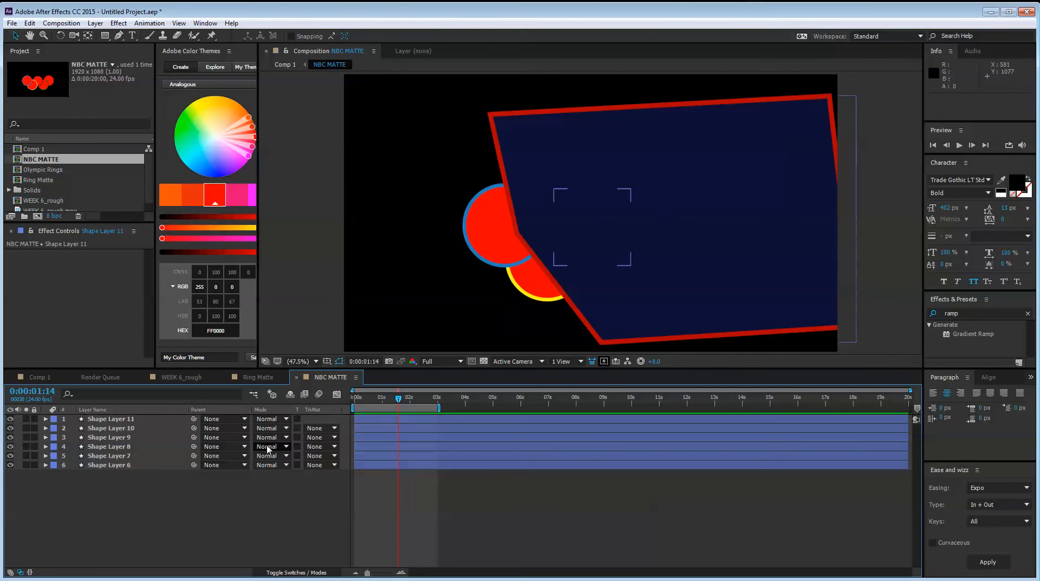
Return to Comp 1 and temporarily show the NBC MATTE layer to check how its shape covers the NBC title
{"action": "left_click", "coordinate": [181, 378]}
{"action": "left_click", "coordinate": [257, 379]}
{"action": "left_click", "coordinate": [45, 377]}
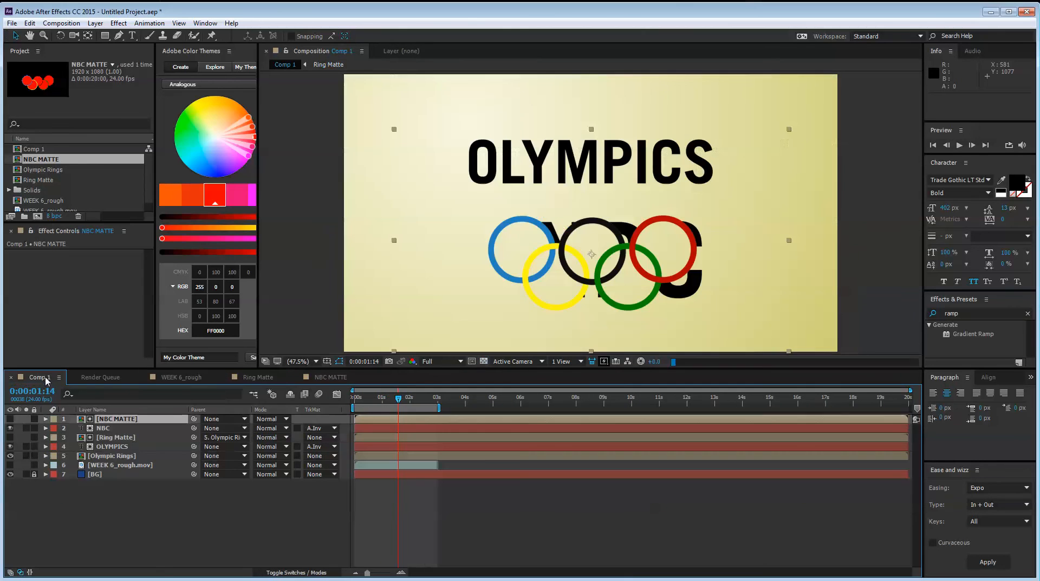
{"action": "left_click", "coordinate": [168, 550]}
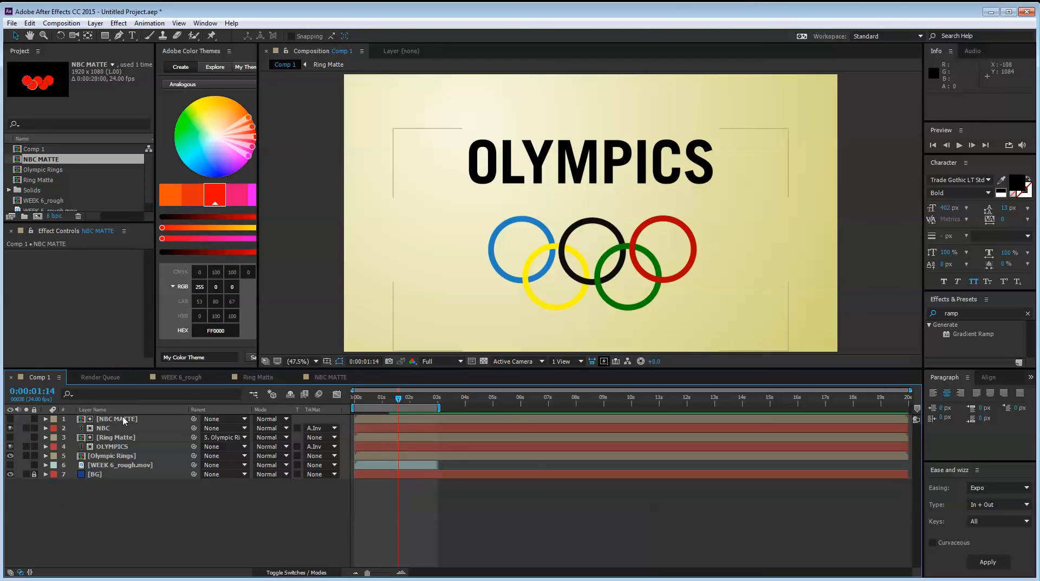
{"action": "left_click", "coordinate": [103, 428]}
{"action": "left_click", "coordinate": [10, 419]}
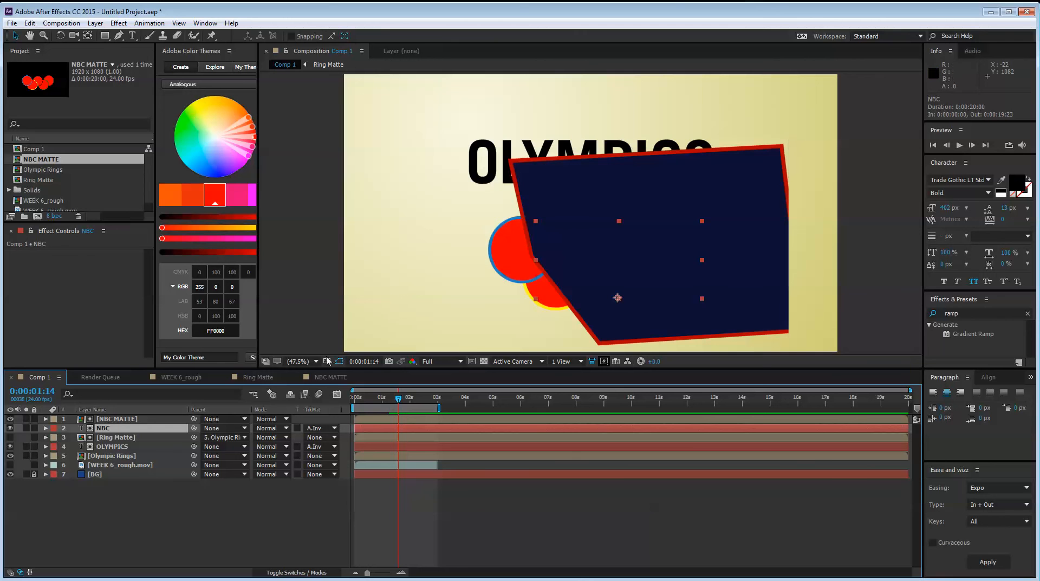
{"action": "left_click", "coordinate": [10, 419]}
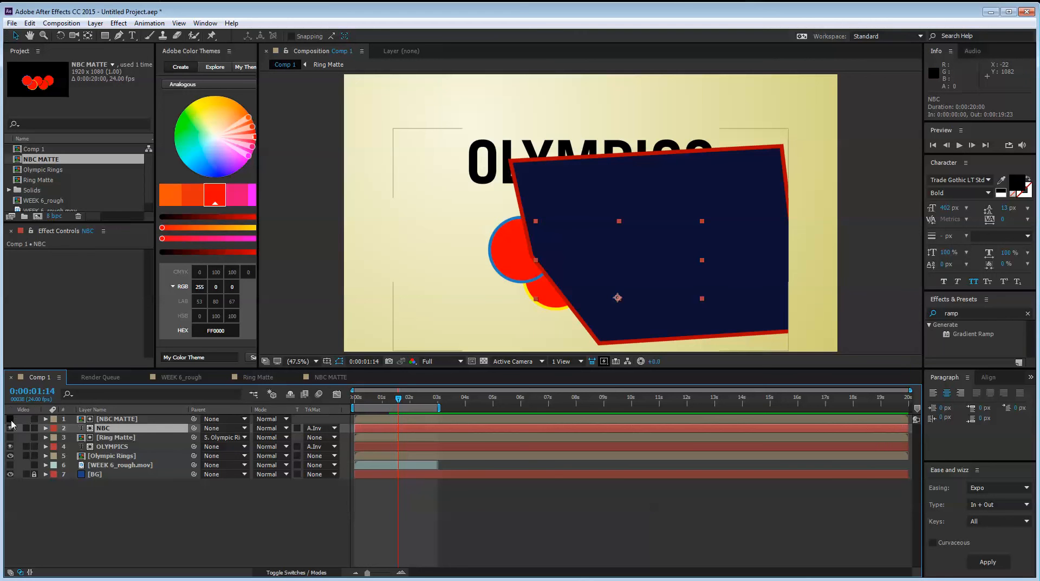
Move the NBC title lower and further right behind the rings, to about 1130.5, 954.7
{"action": "left_click", "coordinate": [170, 516]}
{"action": "left_click", "coordinate": [124, 433]}
{"action": "left_click_drag", "start_coordinate": [573, 263], "coordinate": [635, 288]}
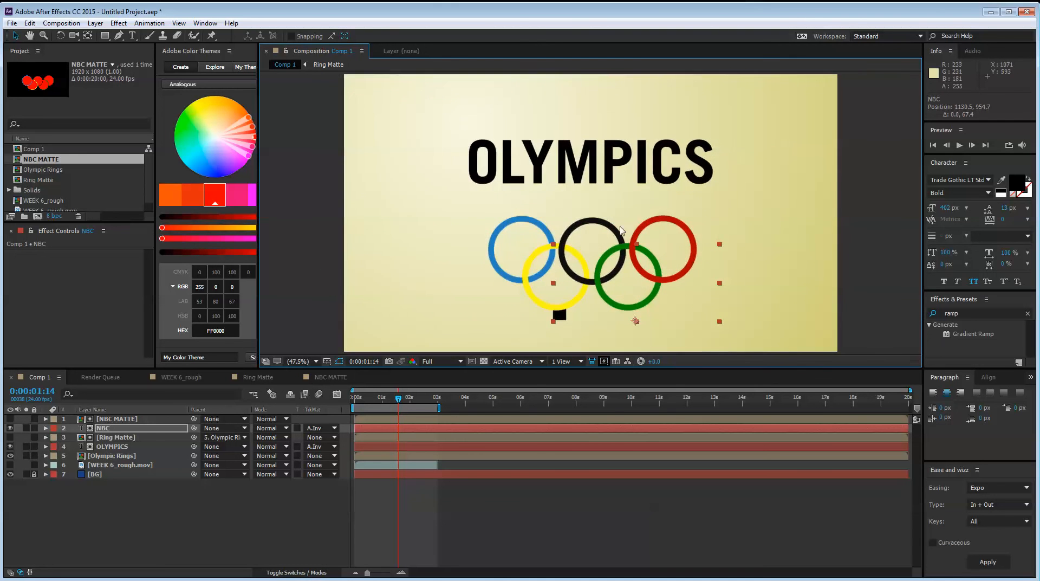
{"action": "key", "text": "apostrophe"}
{"action": "key", "text": "apostrophe"}
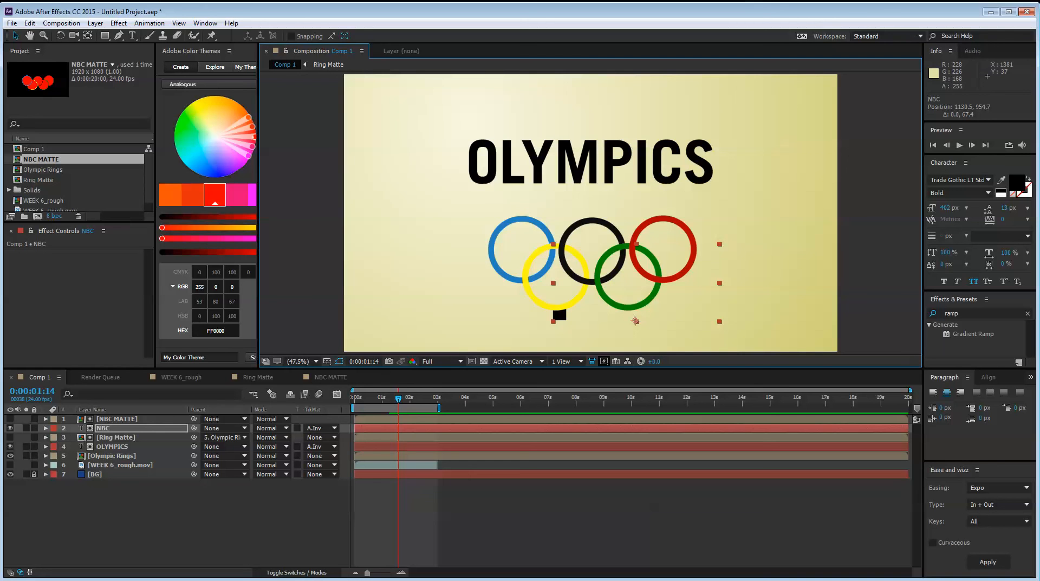
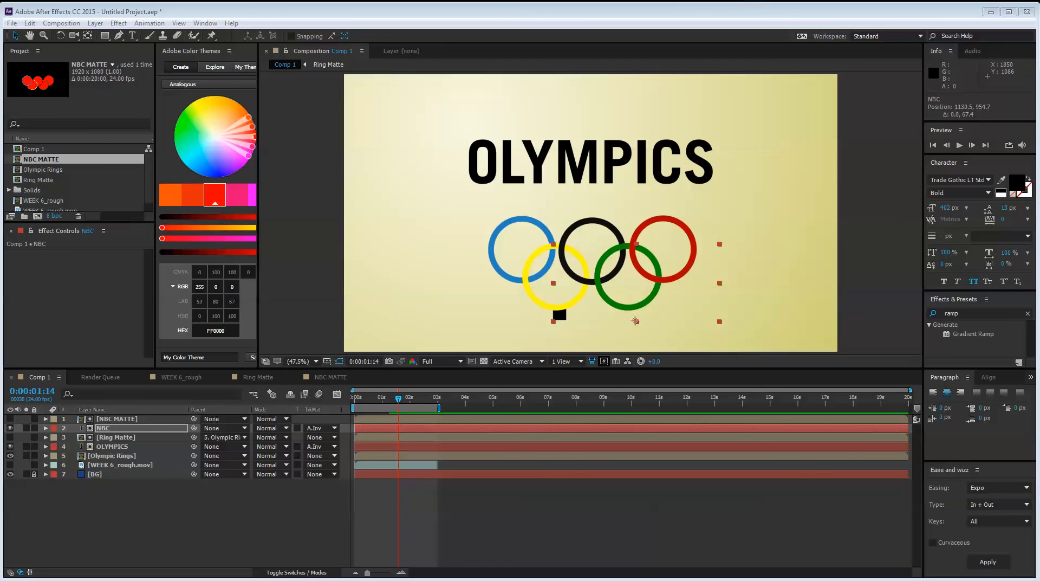
Review the ring drawing animation in the WEEK 6_rough reference composition up to 0;00;01;09
{"action": "left_click", "coordinate": [292, 487]}
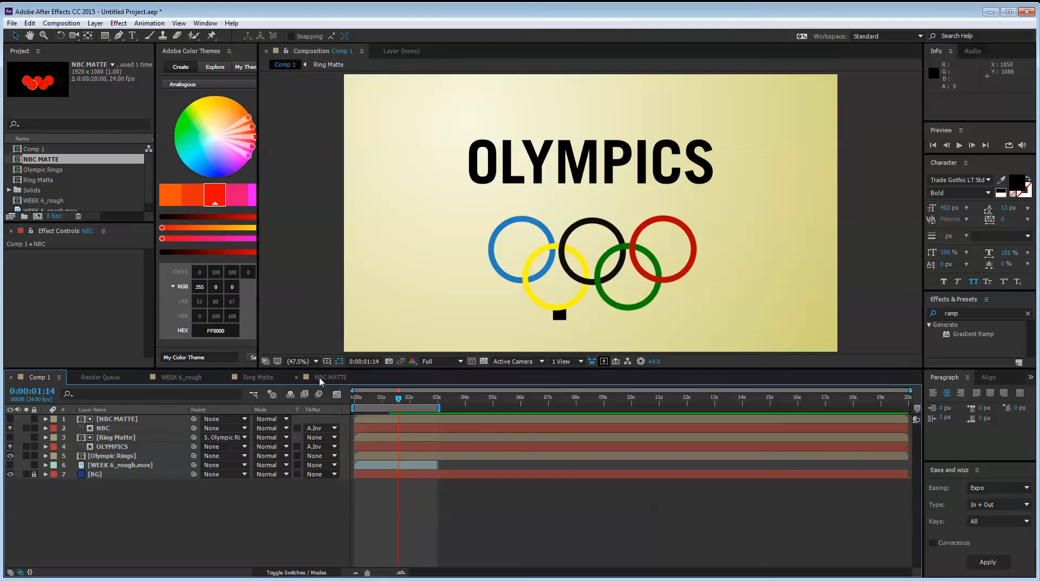
{"action": "left_click", "coordinate": [184, 379]}
{"action": "left_click_drag", "start_coordinate": [420, 399], "coordinate": [596, 400]}
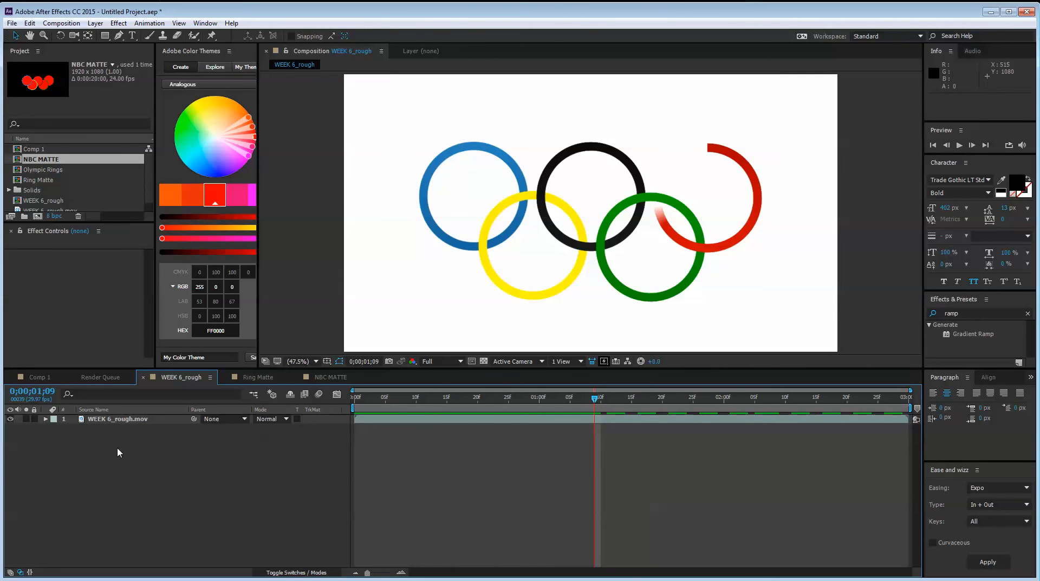
Return to Comp 1 and briefly show the NBC MATTE layer to inspect its shape over the rings
{"action": "left_click", "coordinate": [47, 382]}
{"action": "left_click", "coordinate": [131, 416]}
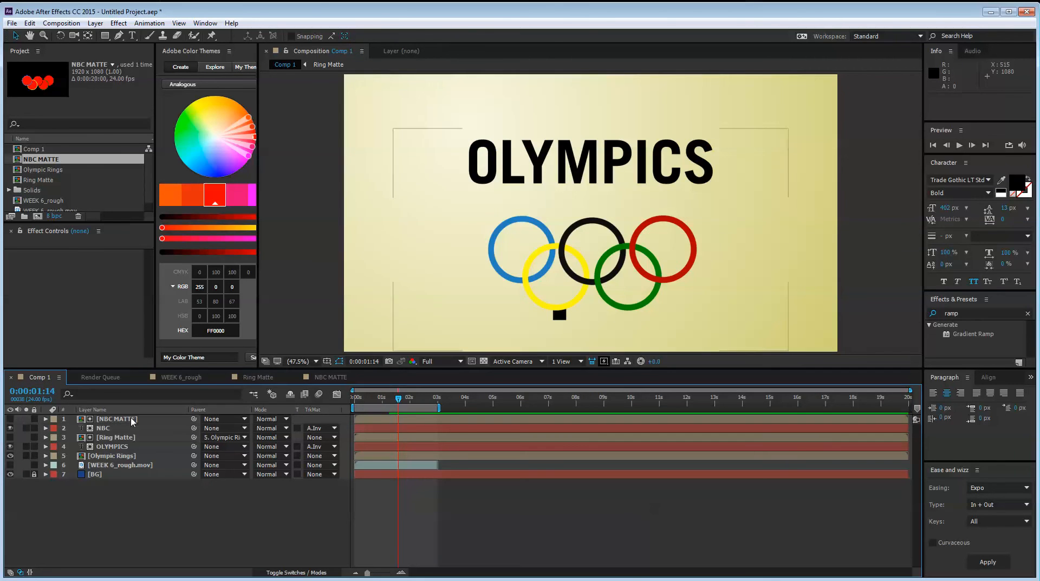
{"action": "left_click", "coordinate": [223, 527]}
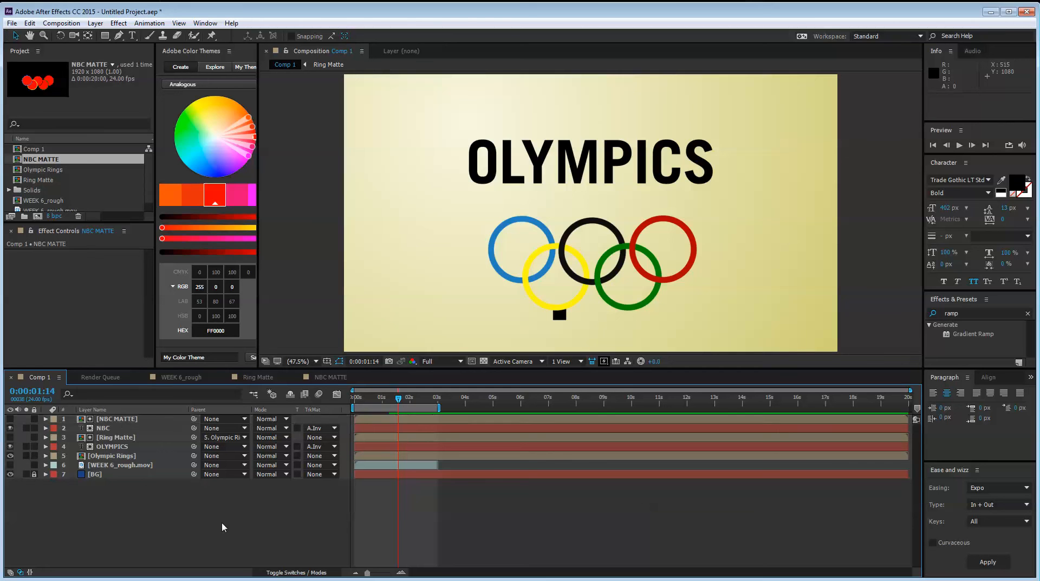
{"action": "left_click", "coordinate": [117, 418]}
{"action": "left_click", "coordinate": [10, 418]}
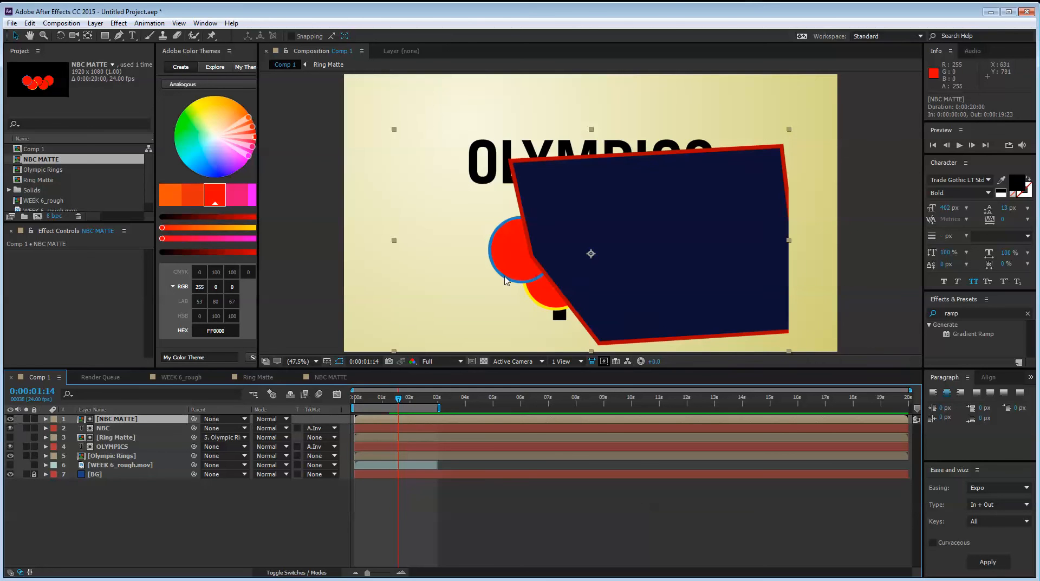
{"action": "left_click", "coordinate": [10, 419]}
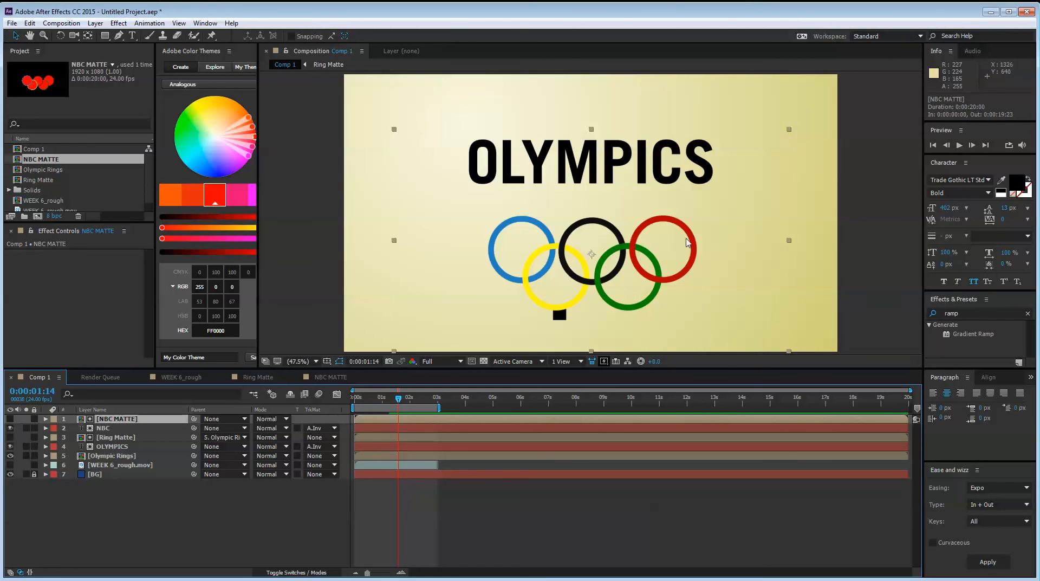
Open the Olympic Rings composition and add Trim Paths to the red ring, Shape Layer 5
{"action": "left_click", "coordinate": [93, 498]}
{"action": "left_click", "coordinate": [166, 458]}
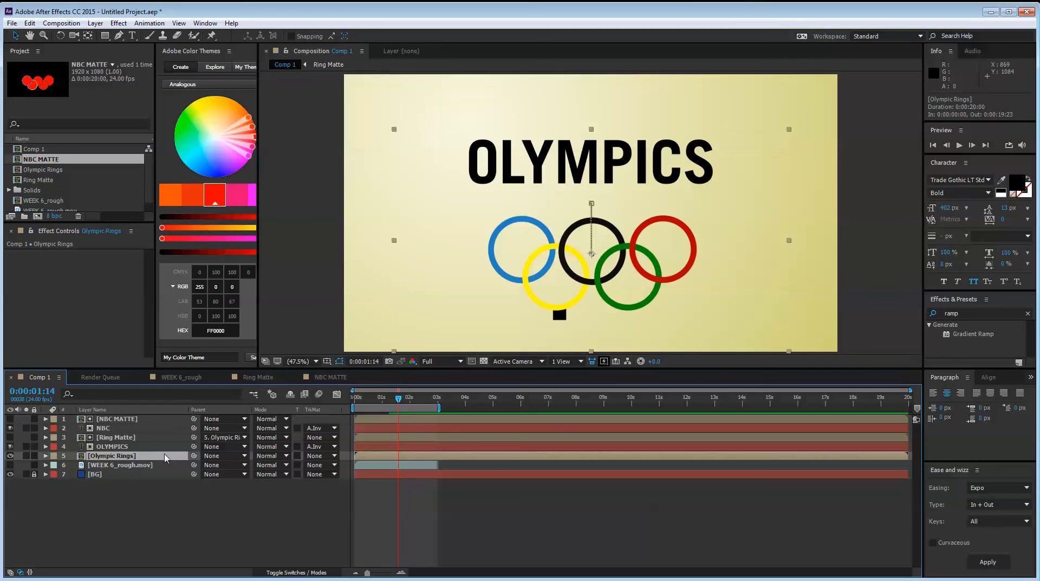
{"action": "double_click", "coordinate": [115, 456]}
{"action": "key", "text": "ctrl+a"}
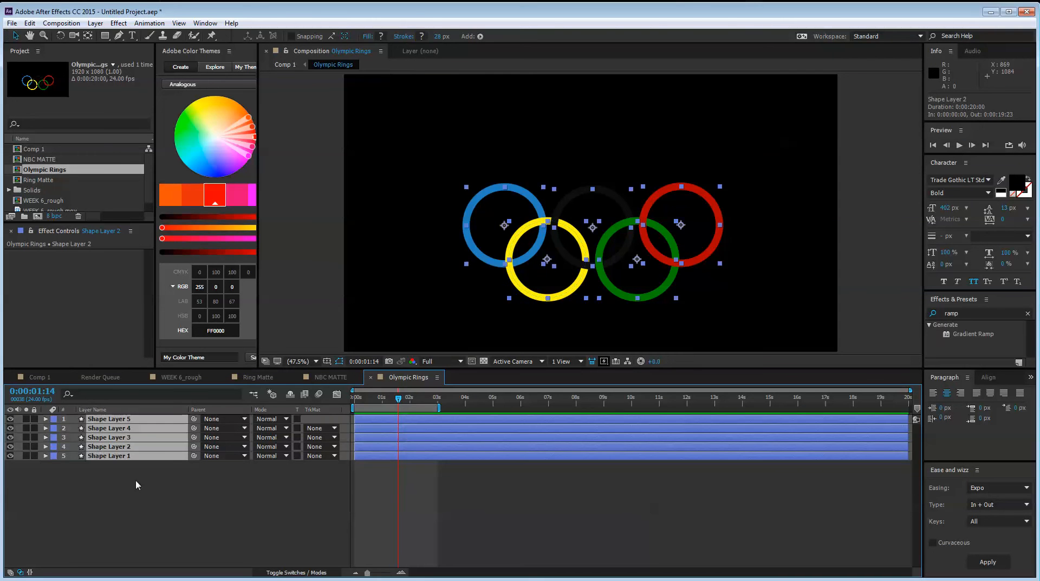
{"action": "left_click", "coordinate": [87, 466]}
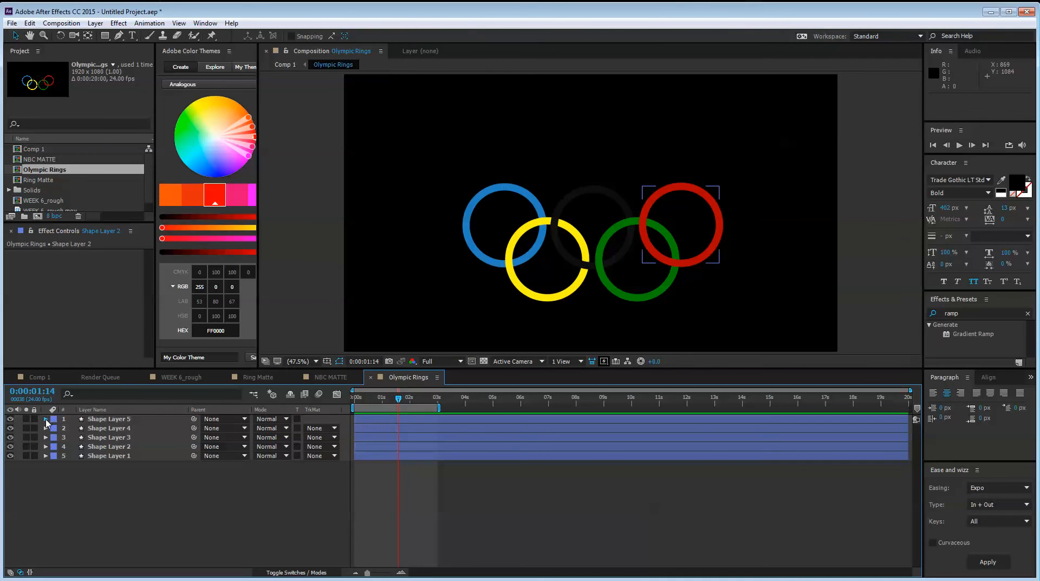
{"action": "left_click", "coordinate": [46, 419]}
{"action": "left_click", "coordinate": [336, 428]}
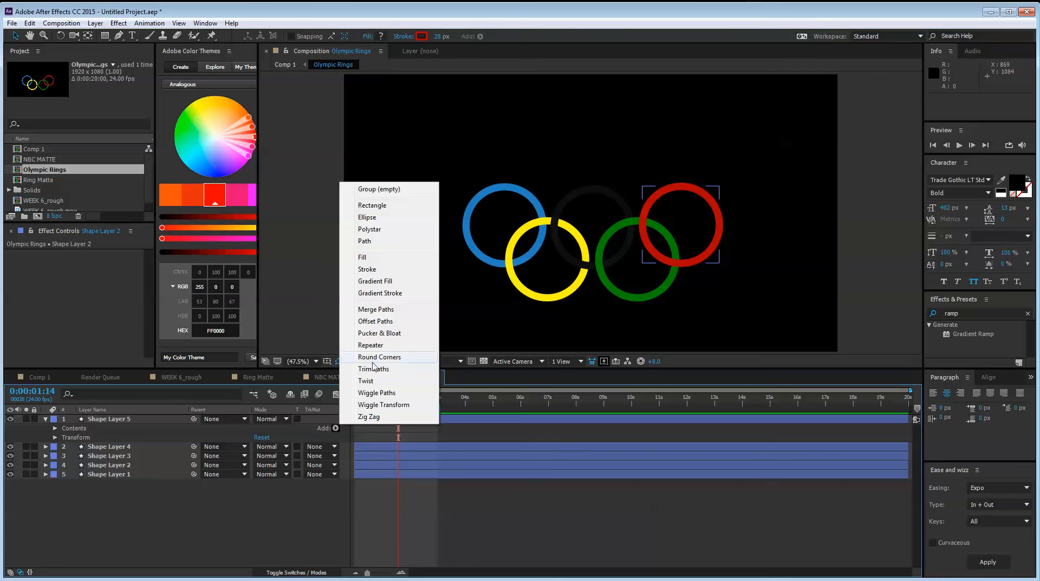
{"action": "left_click", "coordinate": [393, 371]}
{"action": "key", "text": "Home"}
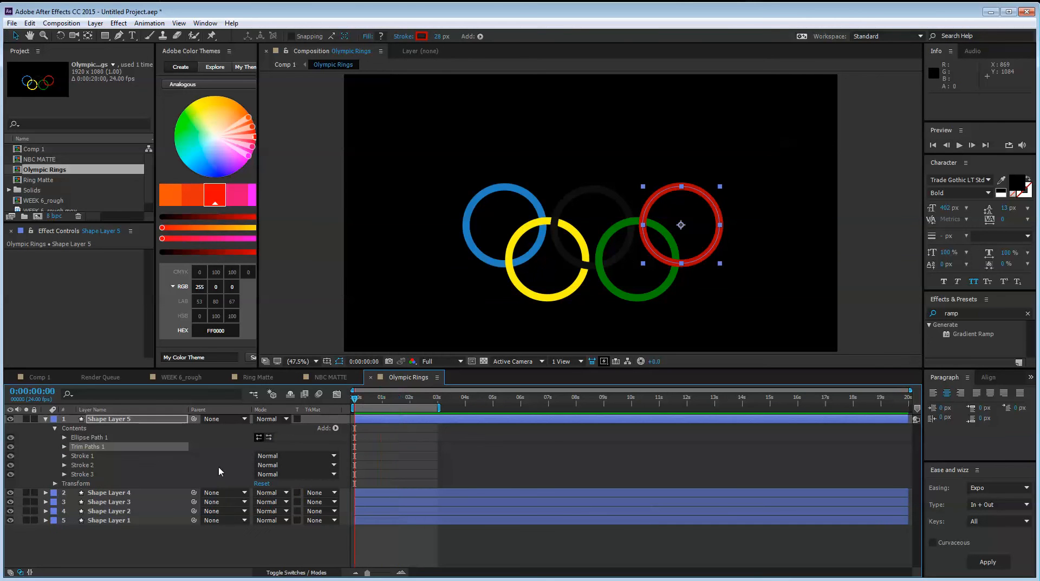
Keyframe the red ring's Trim Paths End from 0% at 0:00:00:00 to 100% at 0:00:01:16
{"action": "left_click", "coordinate": [65, 446]}
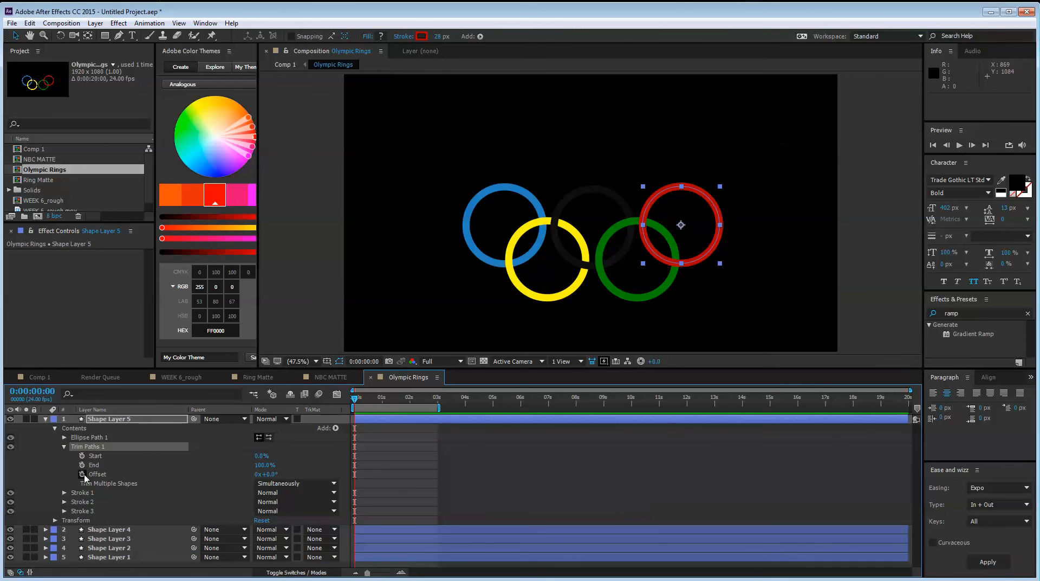
{"action": "left_click", "coordinate": [82, 465]}
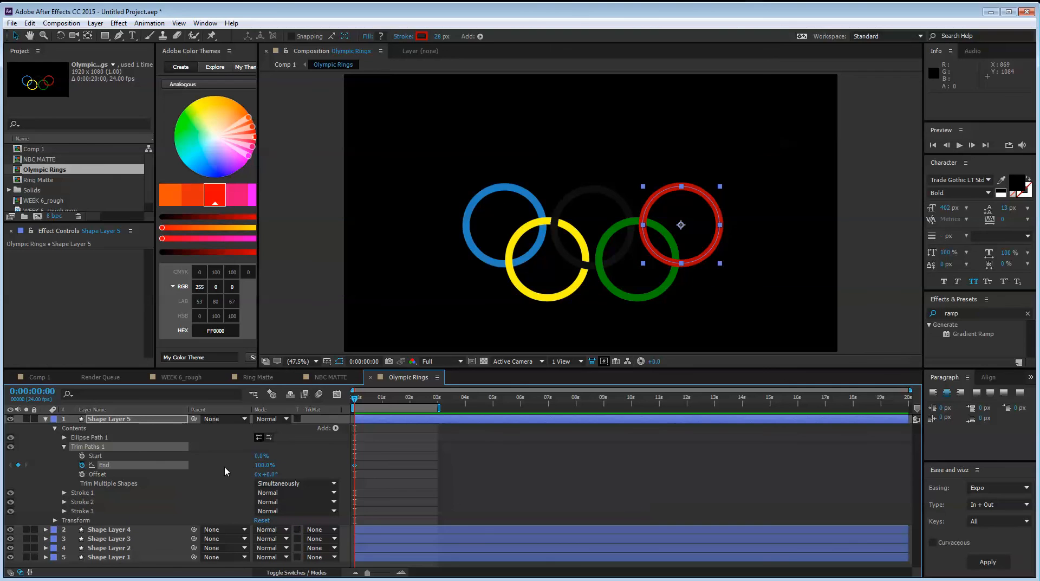
{"action": "key", "text": "space"}
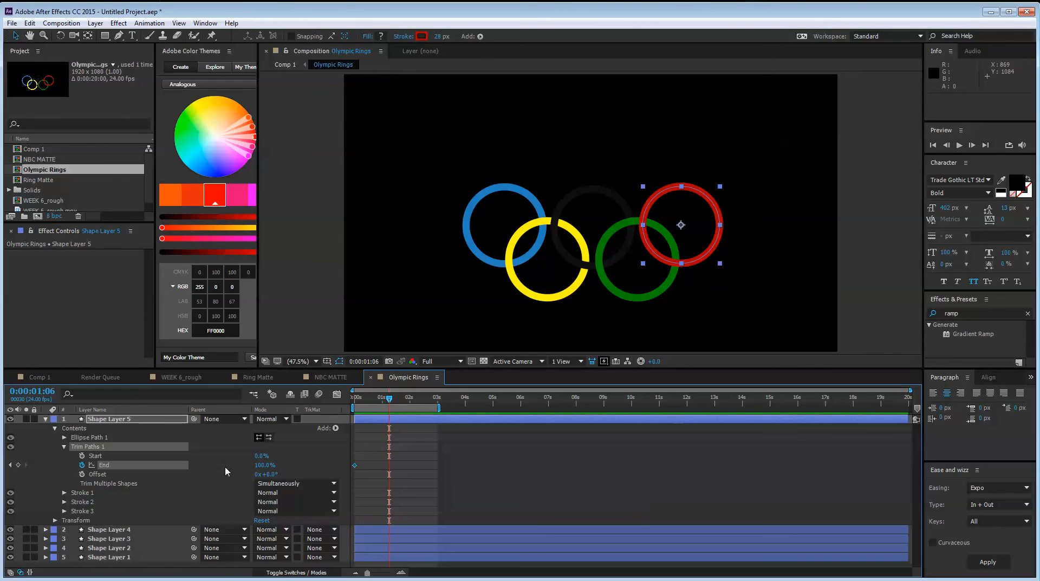
{"action": "left_click", "coordinate": [18, 464]}
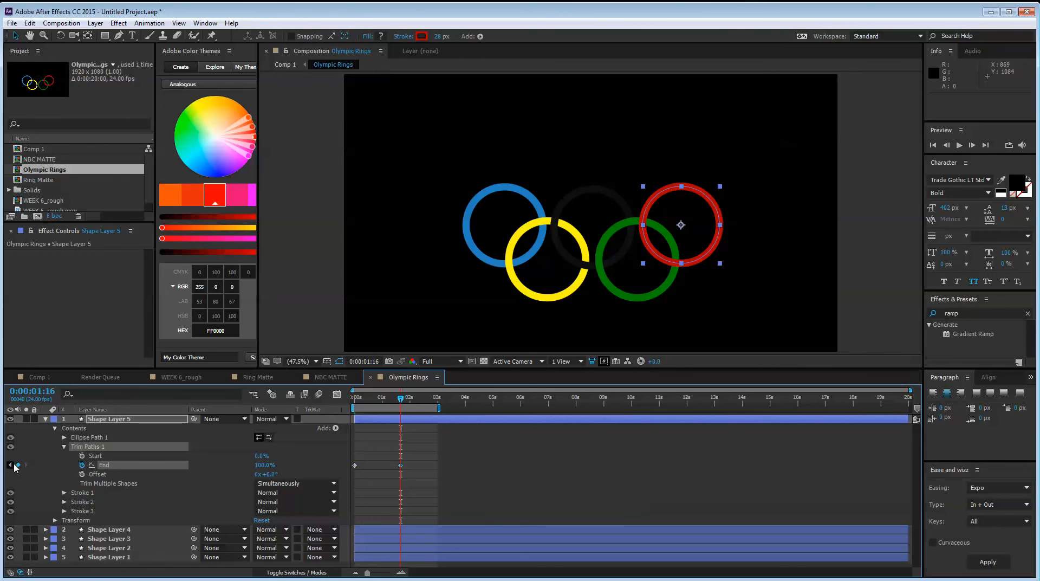
{"action": "key", "text": "space"}
{"action": "left_click_drag", "start_coordinate": [259, 467], "coordinate": [201, 476]}
Ease both Trim Paths End keyframes of the red ring and check their speed curve in the Graph Editor
{"action": "left_click", "coordinate": [388, 469]}
{"action": "left_click_drag", "start_coordinate": [426, 452], "coordinate": [295, 487]}
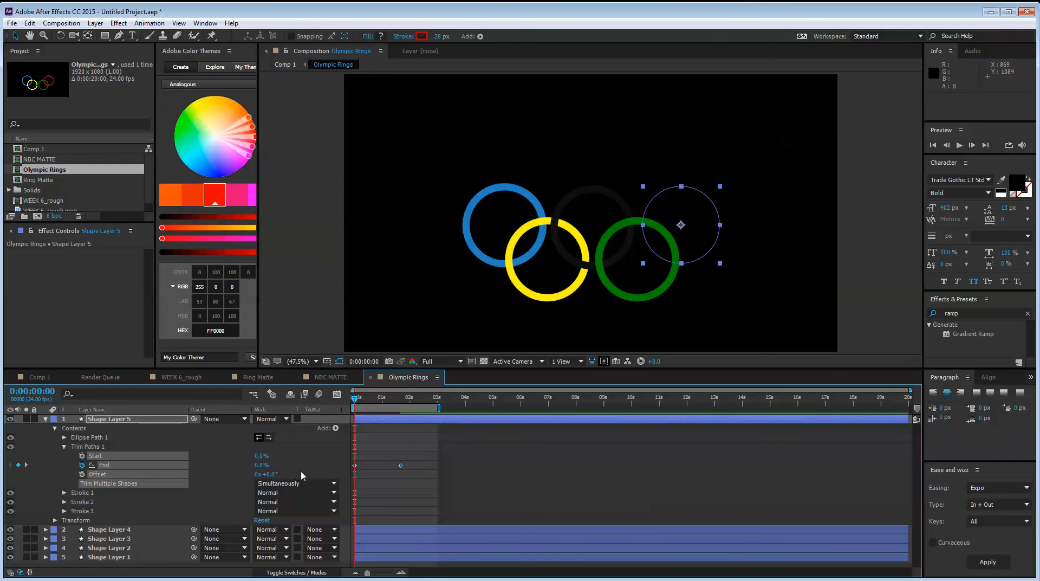
{"action": "left_click", "coordinate": [336, 393]}
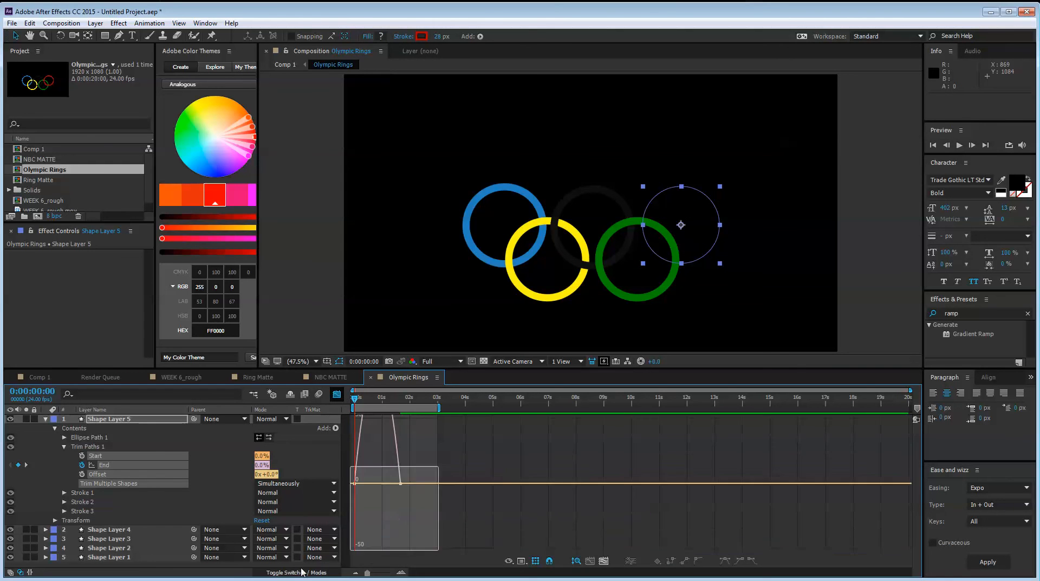
{"action": "left_click_drag", "start_coordinate": [362, 537], "coordinate": [387, 540]}
{"action": "key", "text": "space"}
{"action": "key", "text": "shift+F3"}
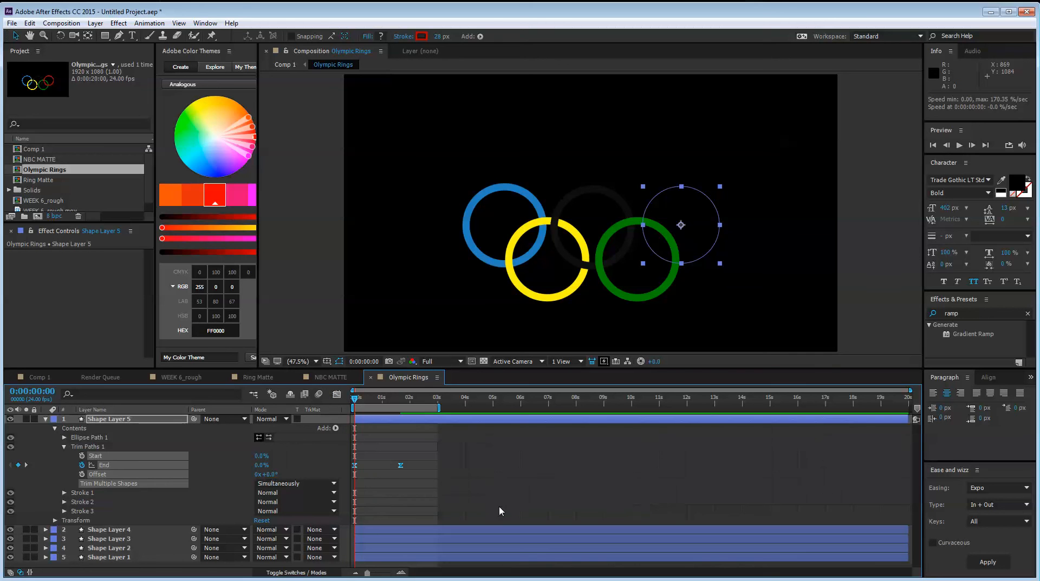
Move the red ring's second End keyframe earlier, to about 1 second, and preview the shorter draw-on
{"action": "left_click", "coordinate": [401, 465]}
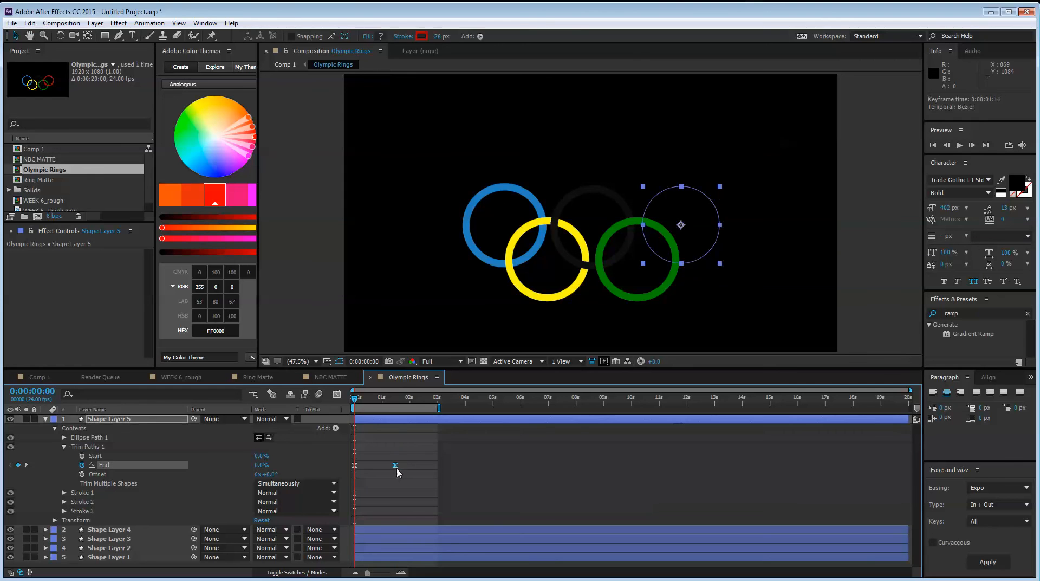
{"action": "left_click_drag", "start_coordinate": [400, 465], "coordinate": [383, 464]}
{"action": "left_click", "coordinate": [401, 484]}
{"action": "key", "text": "space"}
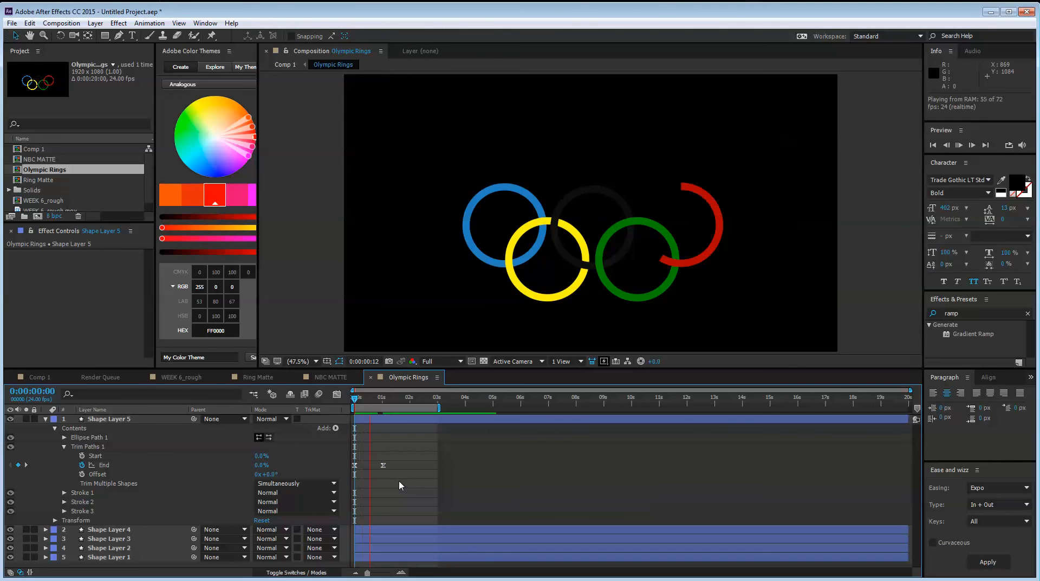
Copy the animated Trim Paths from Shape Layer 5 onto Shape Layers 1 through 4
{"action": "left_click", "coordinate": [92, 449]}
{"action": "left_click", "coordinate": [45, 418]}
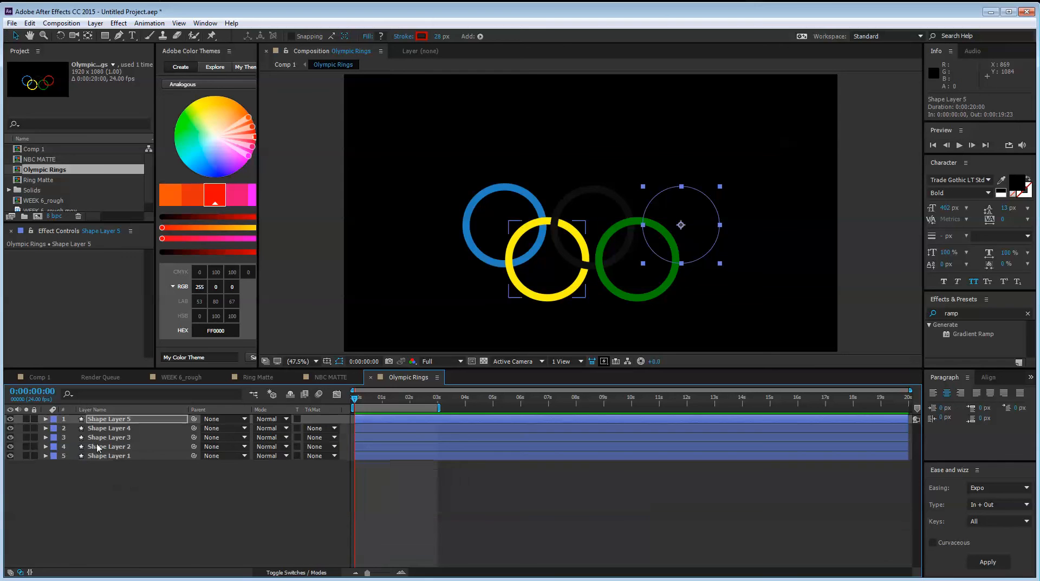
{"action": "left_click", "coordinate": [105, 427]}
{"action": "left_click", "coordinate": [95, 456], "text": "shift"}
{"action": "left_click", "coordinate": [146, 493]}
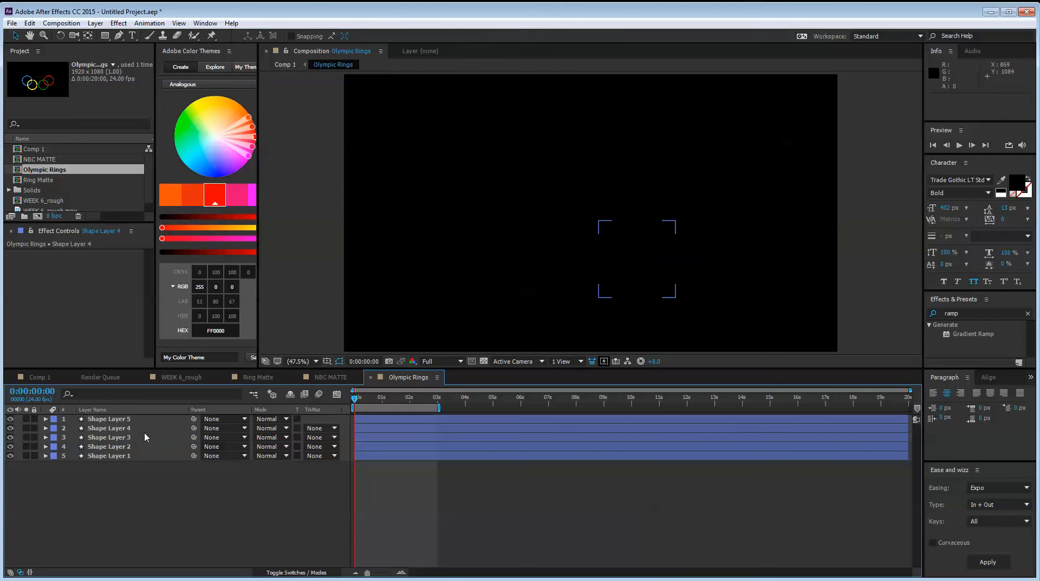
Try to stagger all five ring layers with Sequence Layers and Overlap enabled, starting from Shape Layer 1, and undo it
{"action": "left_click", "coordinate": [128, 456]}
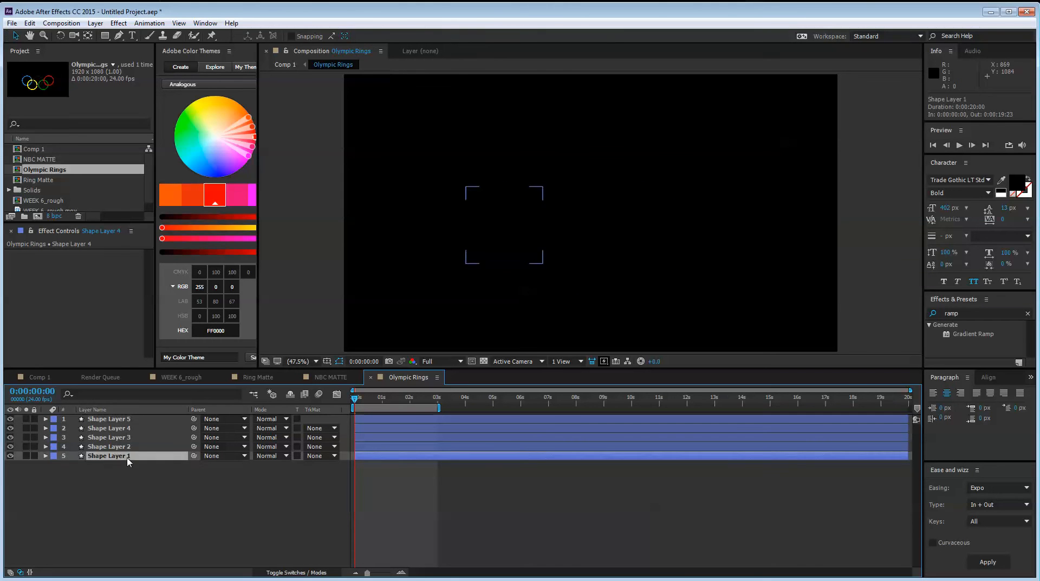
{"action": "left_click", "coordinate": [129, 421], "text": "shift"}
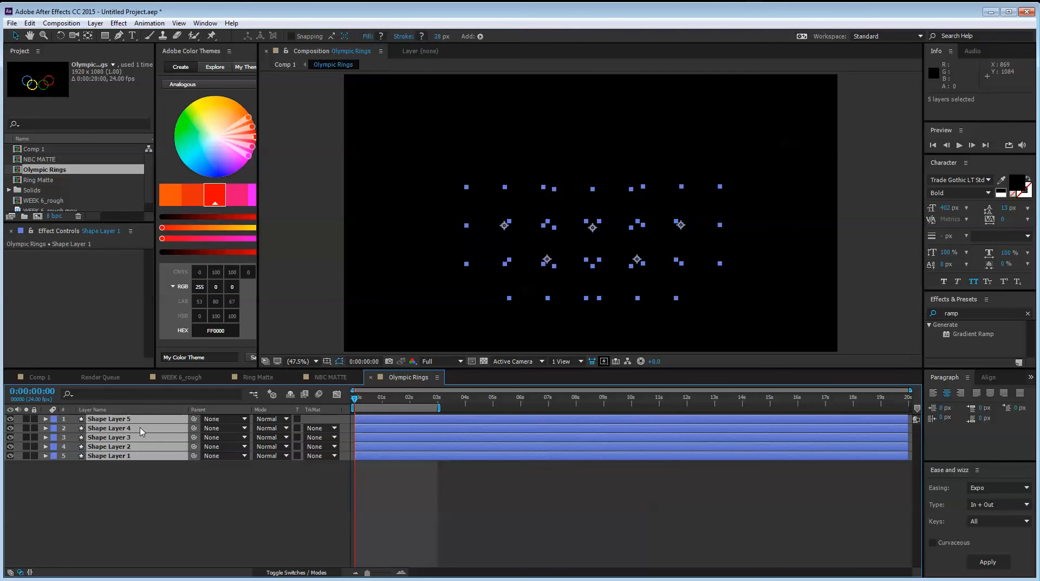
{"action": "right_click", "coordinate": [142, 431]}
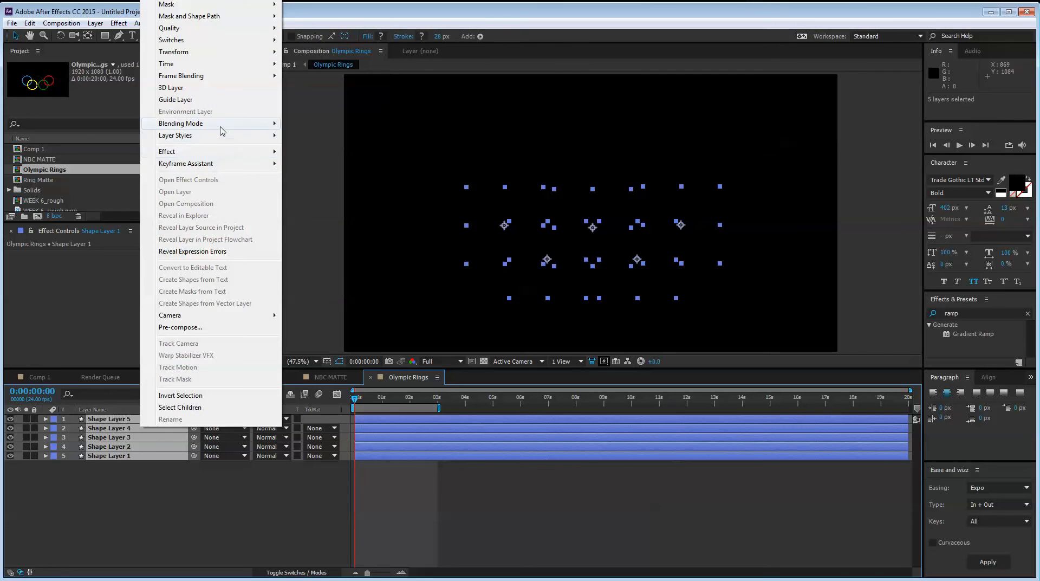
{"action": "mouse_move", "coordinate": [227, 168]}
{"action": "left_click", "coordinate": [368, 242]}
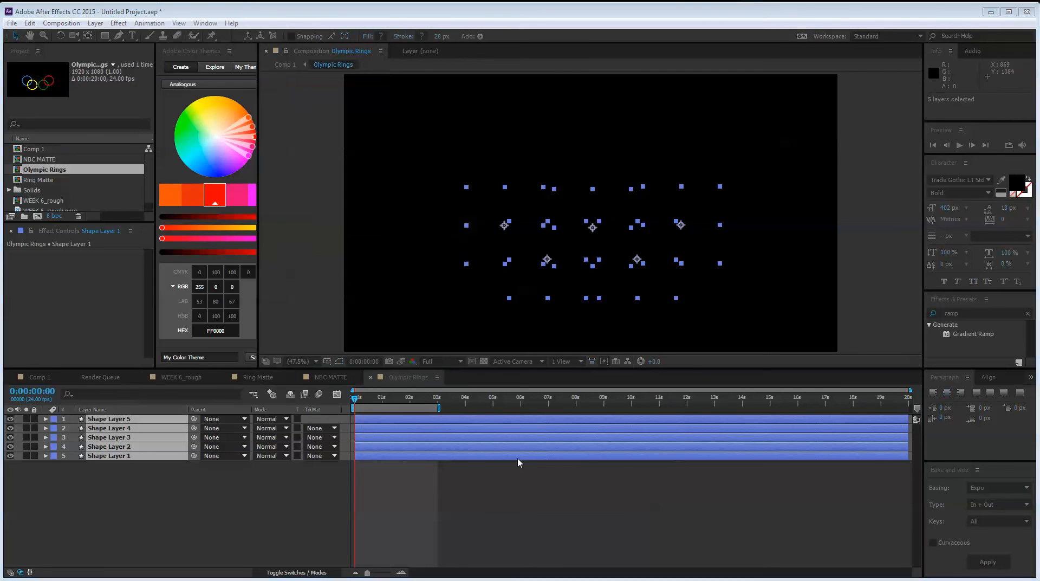
{"action": "left_click", "coordinate": [343, 184]}
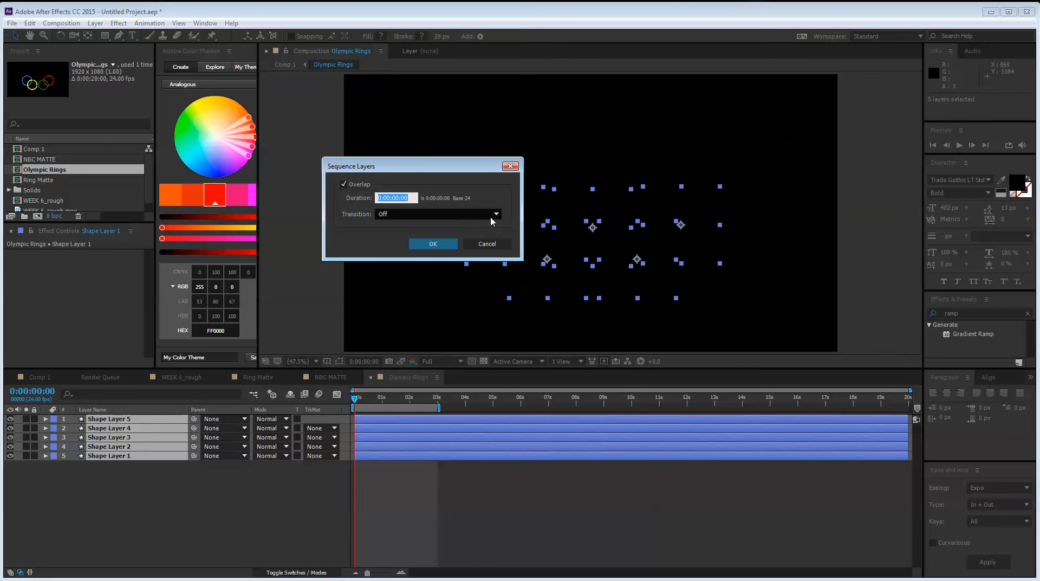
{"action": "left_click", "coordinate": [402, 197]}
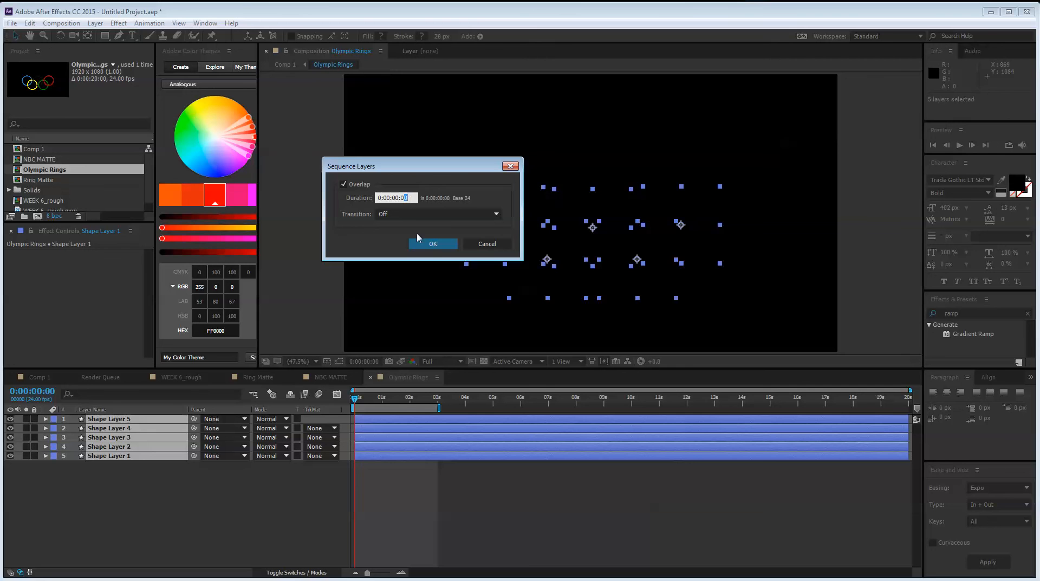
{"action": "left_click", "coordinate": [430, 242]}
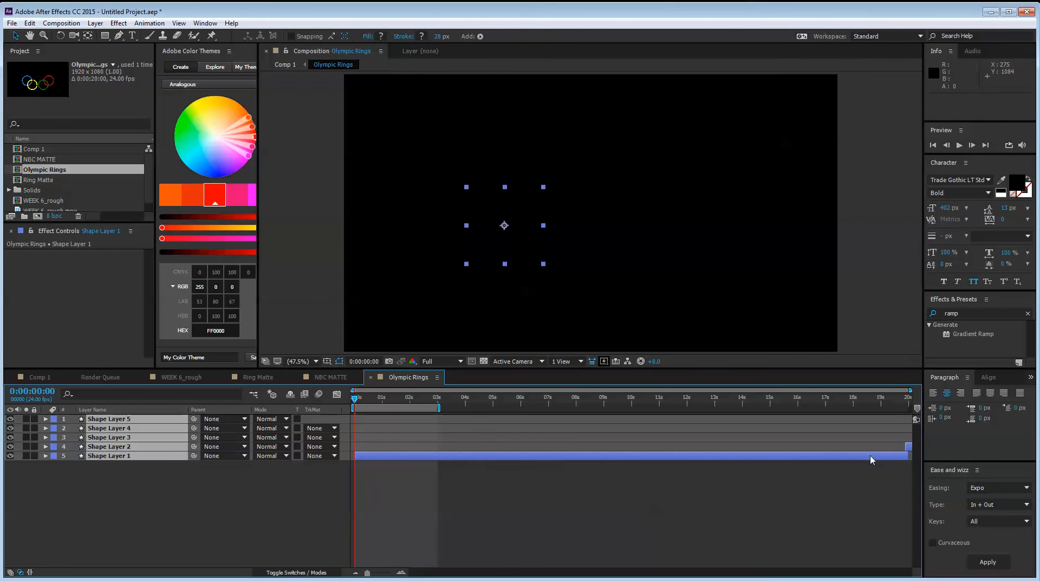
{"action": "key", "text": "ctrl+z"}
{"action": "left_click", "coordinate": [907, 405]}
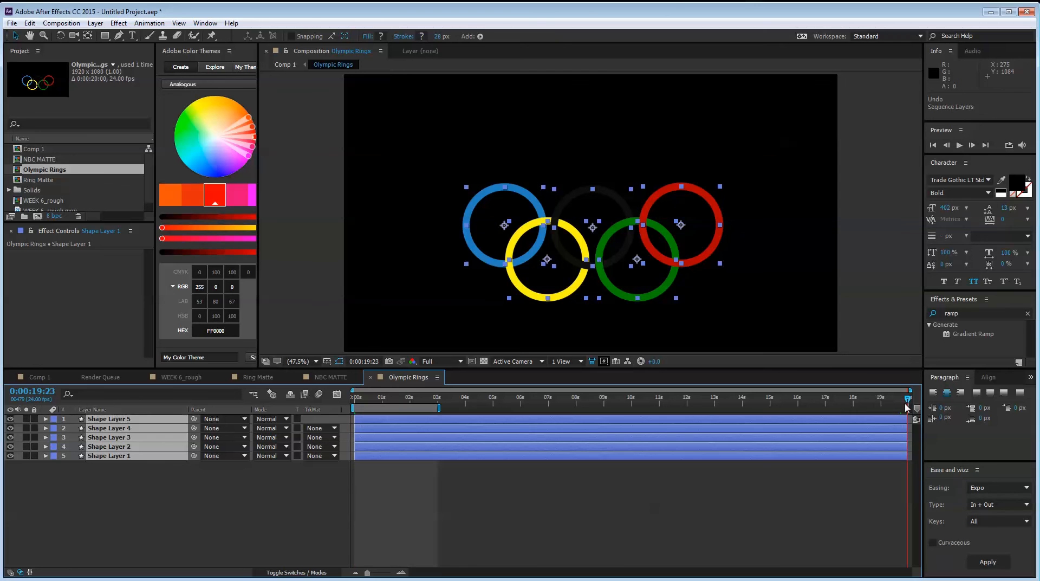
{"action": "left_click", "coordinate": [175, 502]}
{"action": "left_click", "coordinate": [142, 454]}
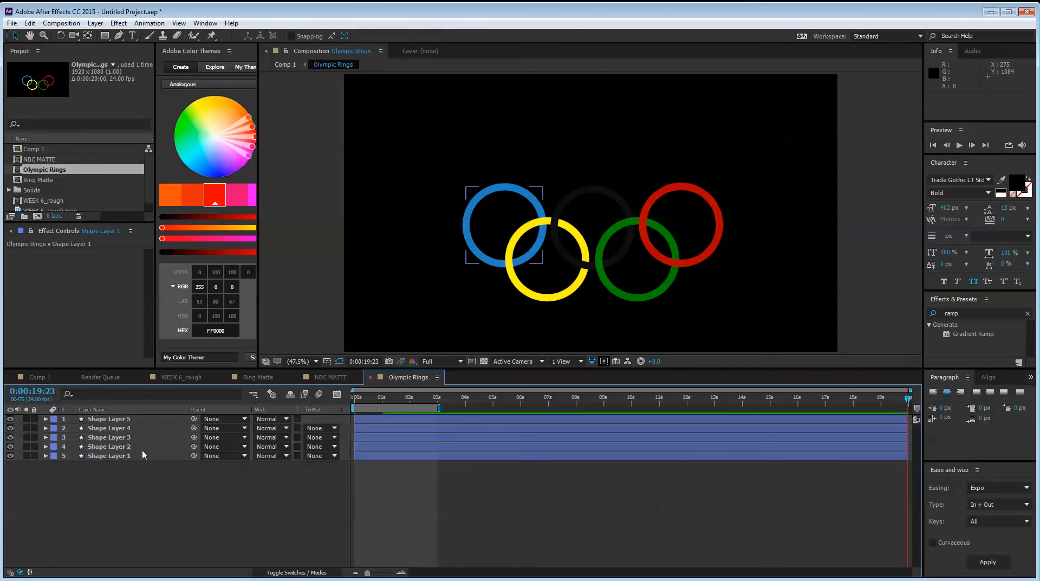
{"action": "left_click", "coordinate": [142, 446]}
{"action": "left_click", "coordinate": [149, 457]}
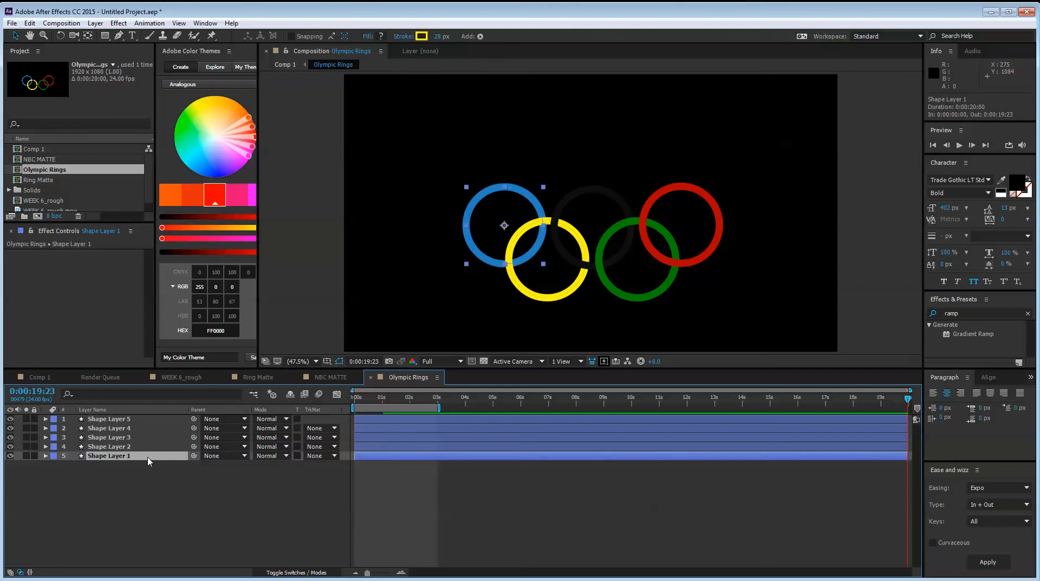
Offset Shape Layers 2 through 5 in the timeline so each ring starts about 3 frames after the one below, and preview it
{"action": "left_click", "coordinate": [369, 445]}
{"action": "left_click", "coordinate": [372, 421], "text": "shift"}
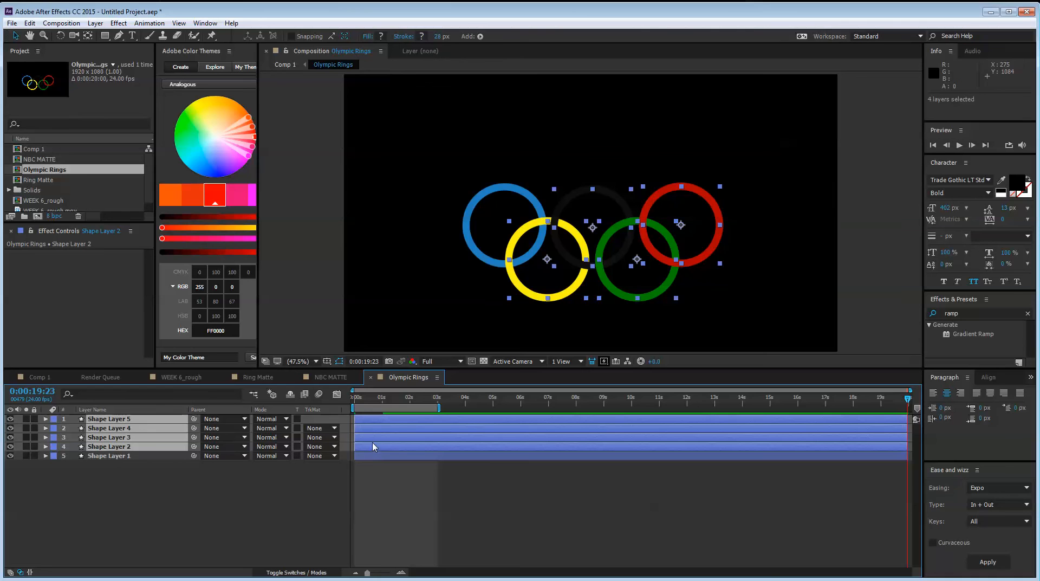
{"action": "left_click_drag", "start_coordinate": [366, 402], "coordinate": [263, 397]}
{"action": "key", "text": "equal"}
{"action": "key", "text": "equal"}
{"action": "key", "text": "equal"}
{"action": "key", "text": "equal"}
{"action": "key", "text": "equal"}
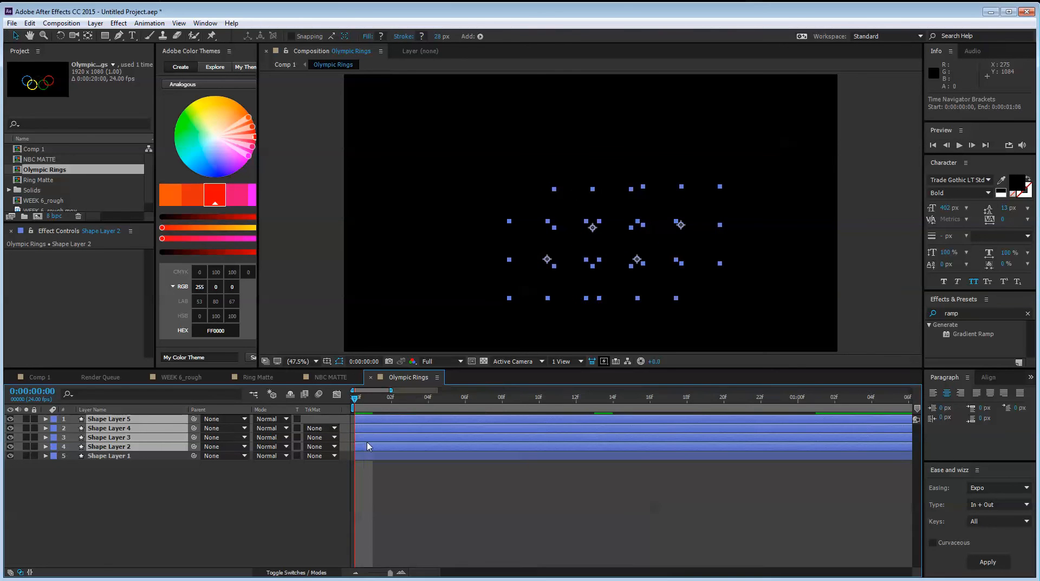
{"action": "left_click_drag", "start_coordinate": [378, 452], "coordinate": [697, 420]}
{"action": "left_click", "coordinate": [460, 446], "text": "ctrl"}
{"action": "left_click", "coordinate": [532, 439], "text": "ctrl"}
{"action": "left_click", "coordinate": [616, 428], "text": "ctrl"}
{"action": "left_click", "coordinate": [605, 502]}
{"action": "key", "text": "minus"}
{"action": "key", "text": "minus"}
{"action": "key", "text": "minus"}
{"action": "key", "text": "minus"}
{"action": "key", "text": "minus"}
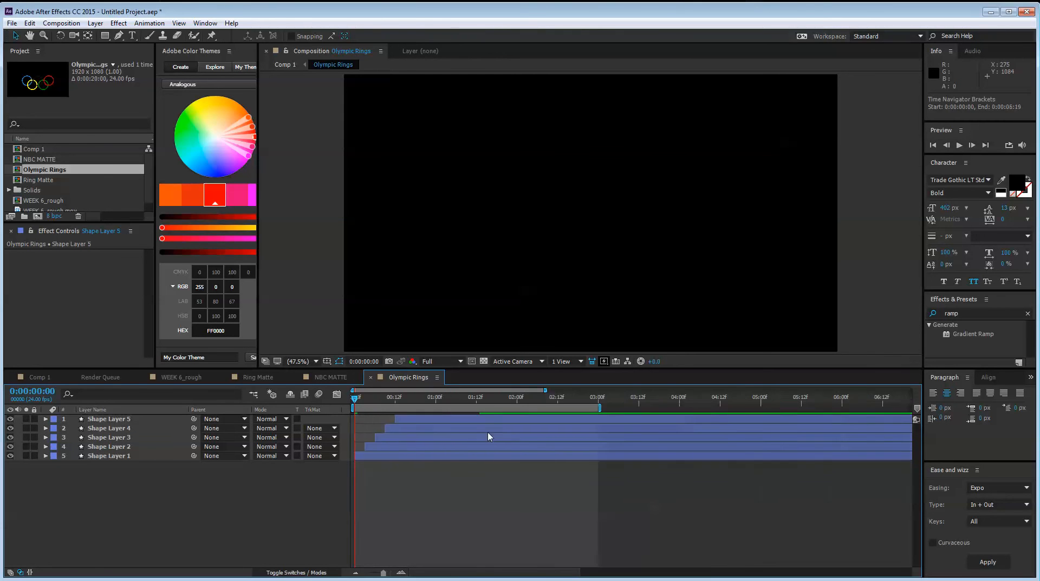
{"action": "key", "text": "space"}
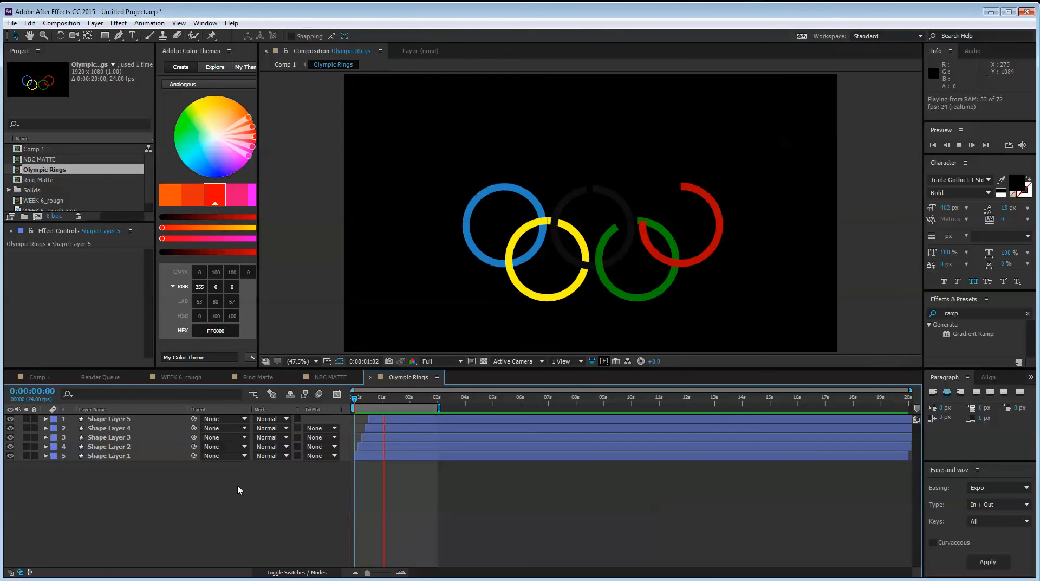
Enable motion blur for the Olympic Rings composition and switch it on for all five ring shape layers
{"action": "left_click_drag", "start_coordinate": [355, 398], "coordinate": [395, 415]}
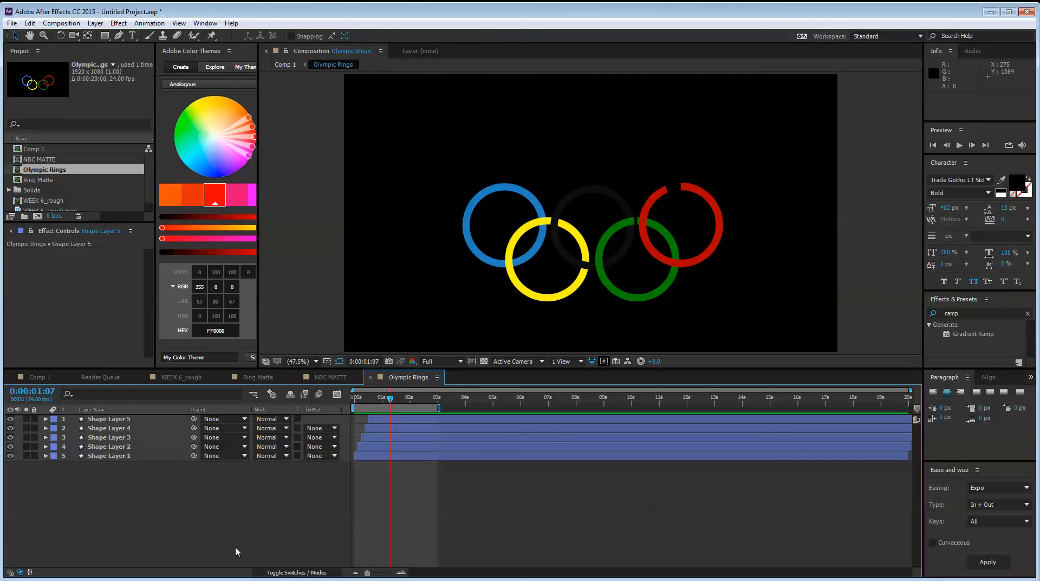
{"action": "left_click", "coordinate": [296, 572]}
{"action": "left_click", "coordinate": [303, 393]}
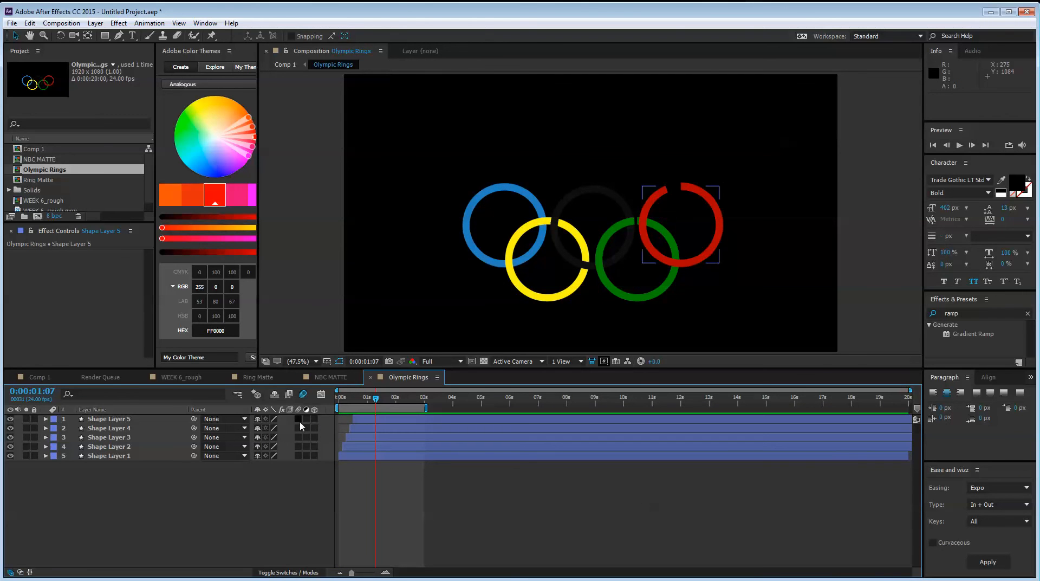
{"action": "left_click_drag", "start_coordinate": [297, 419], "coordinate": [298, 455]}
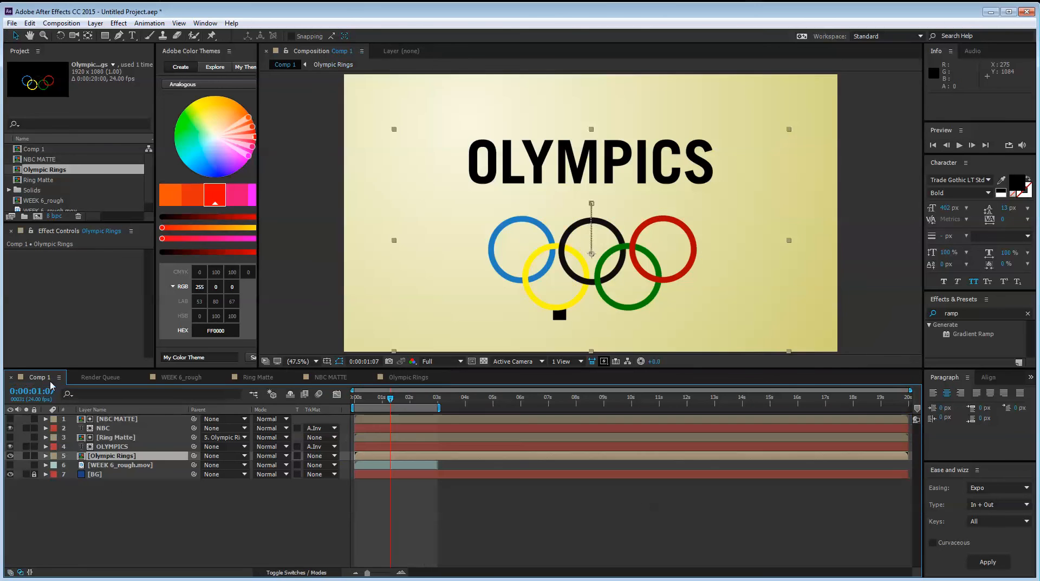
In Comp 1, shift all Position and Scale keyframes of OLYMPICS and Olympic Rings so the first ones sit at 0:00:02:01
{"action": "left_click", "coordinate": [40, 377]}
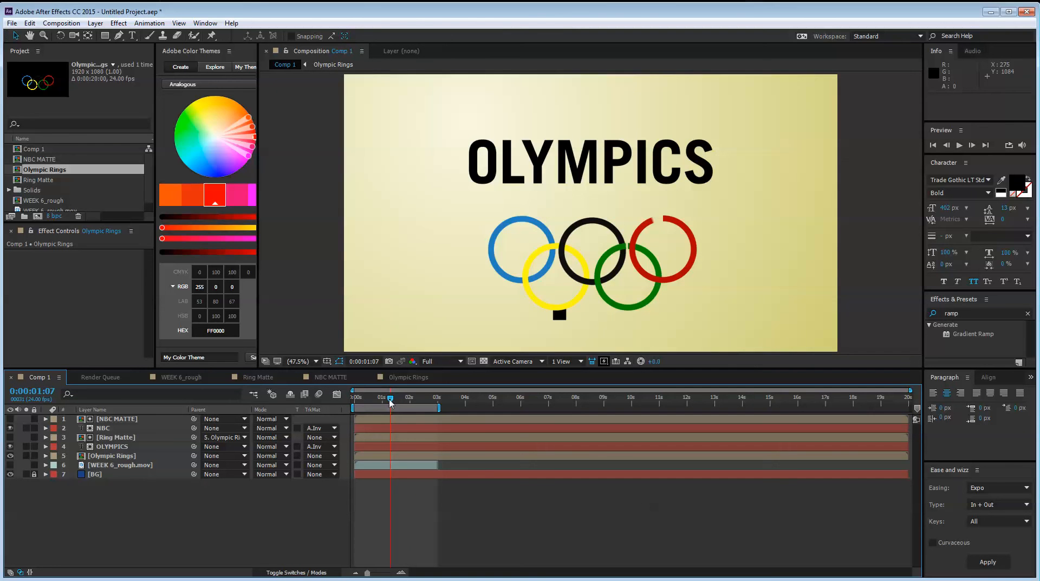
{"action": "mouse_move", "coordinate": [390, 402]}
{"action": "left_mouse_down"}
{"action": "mouse_move", "coordinate": [349, 406]}
{"action": "mouse_move", "coordinate": [392, 417]}
{"action": "left_mouse_up"}
{"action": "key", "text": "ctrl+a"}
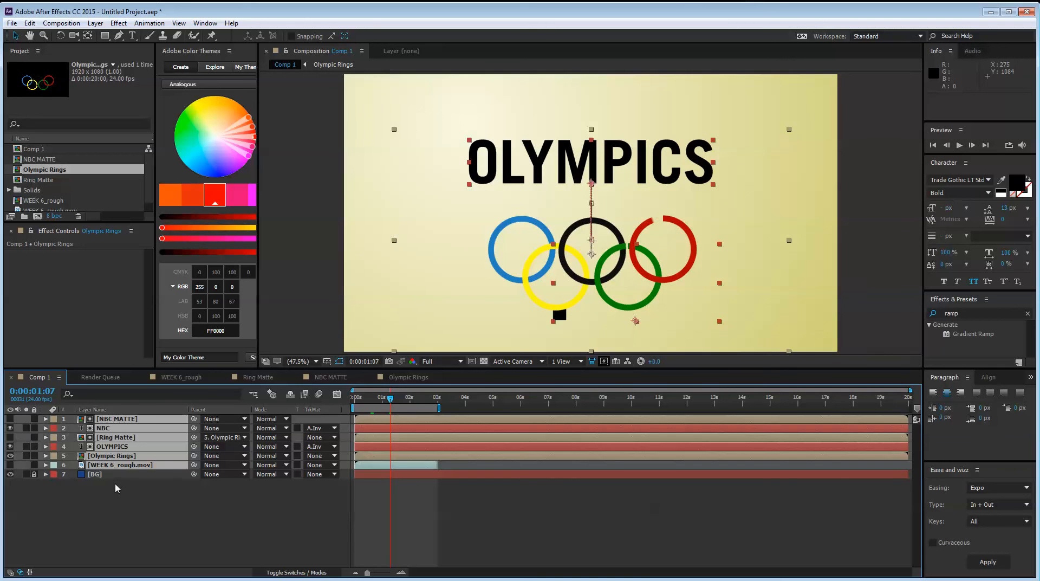
{"action": "key", "text": "u"}
{"action": "left_click", "coordinate": [243, 520]}
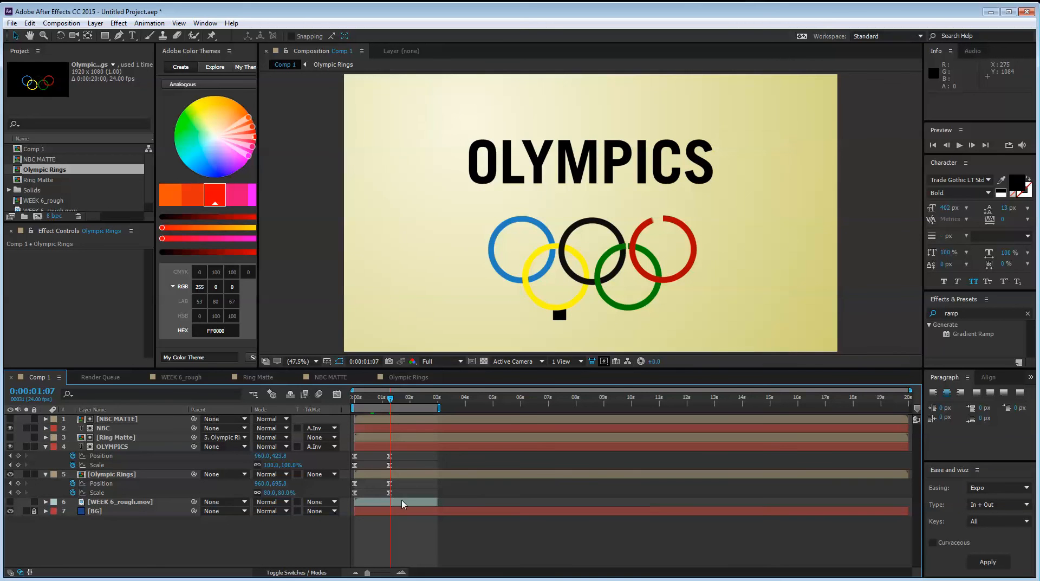
{"action": "left_click_drag", "start_coordinate": [400, 494], "coordinate": [344, 457]}
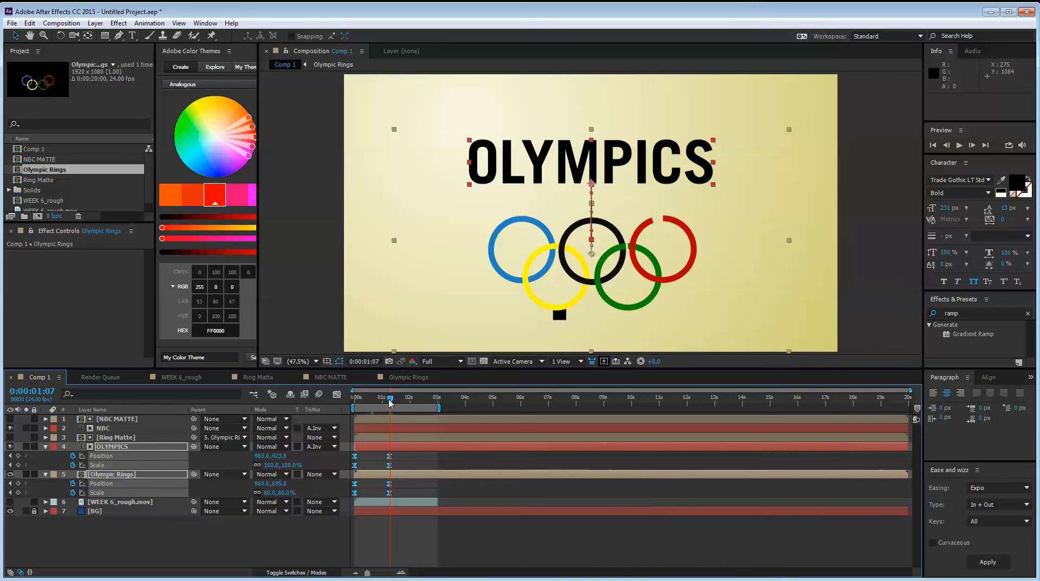
{"action": "left_click_drag", "start_coordinate": [390, 399], "coordinate": [411, 410]}
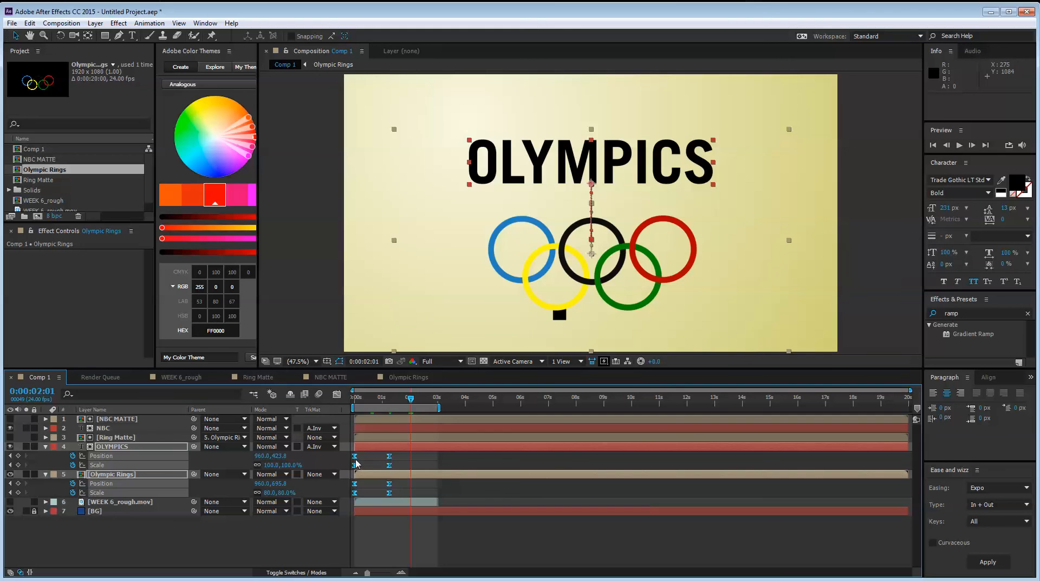
{"action": "left_click_drag", "start_coordinate": [353, 462], "coordinate": [409, 461]}
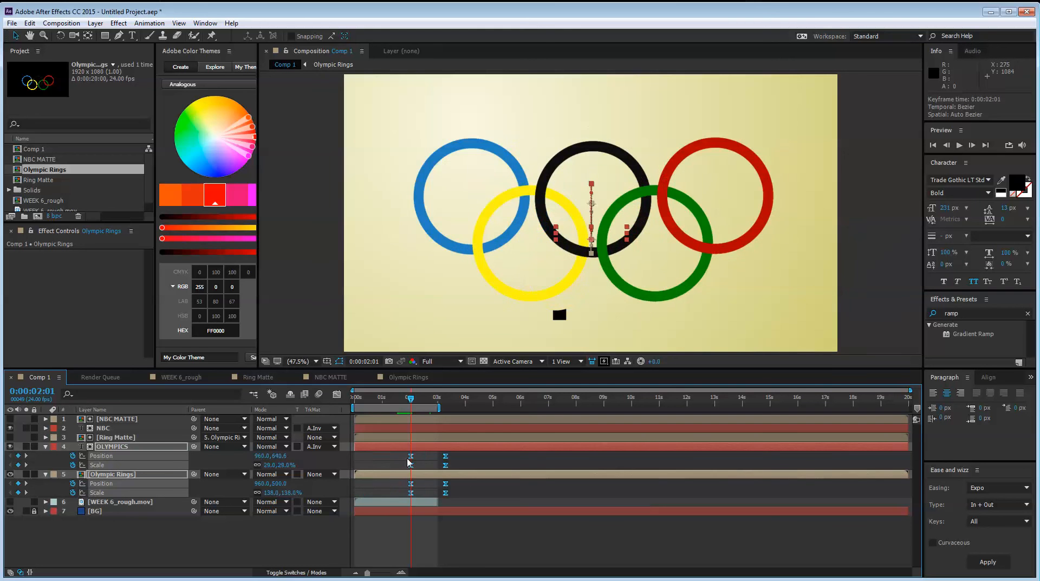
{"action": "left_click", "coordinate": [293, 542]}
Hide the NBC layer and extend the end of Comp 1's work area to 0:00:04:16
{"action": "left_click", "coordinate": [10, 428]}
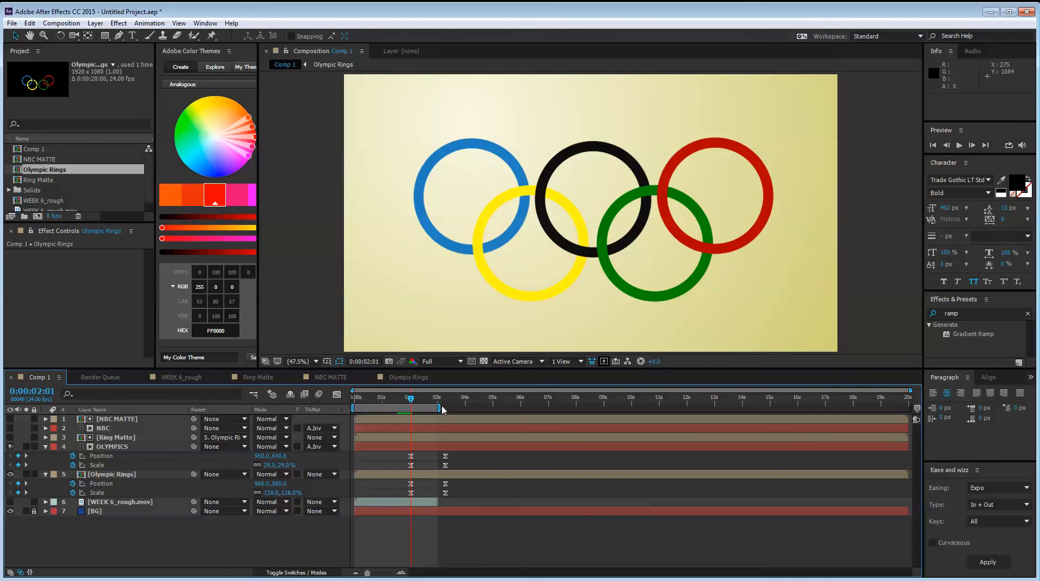
{"action": "left_click_drag", "start_coordinate": [442, 410], "coordinate": [486, 410]}
{"action": "key", "text": "space"}
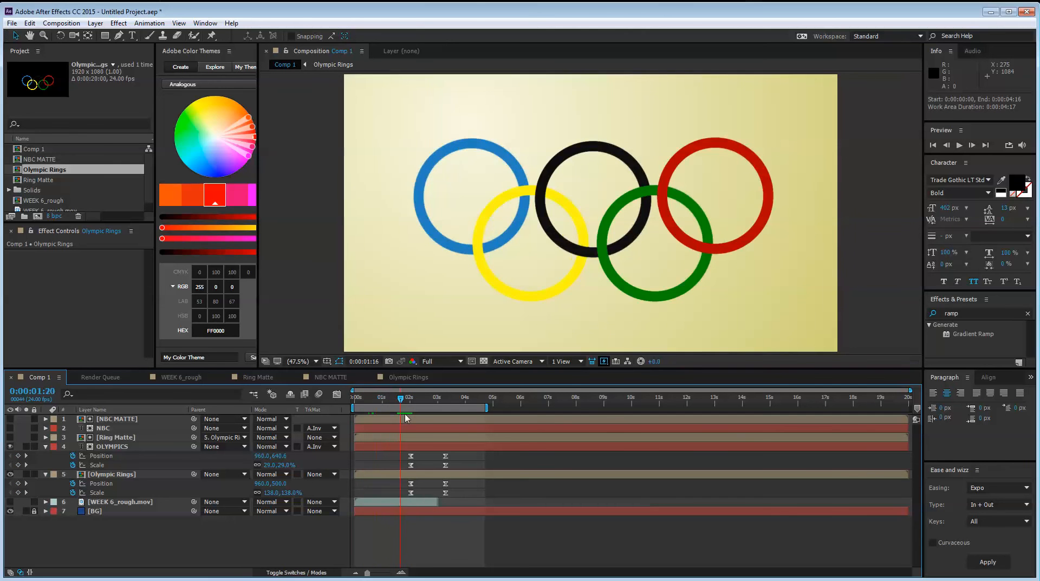
{"action": "left_click_drag", "start_coordinate": [405, 417], "coordinate": [443, 414]}
Collapse the keyframed properties of all layers and preview the ring draw-on in Comp 1
{"action": "key", "text": "ctrl+a"}
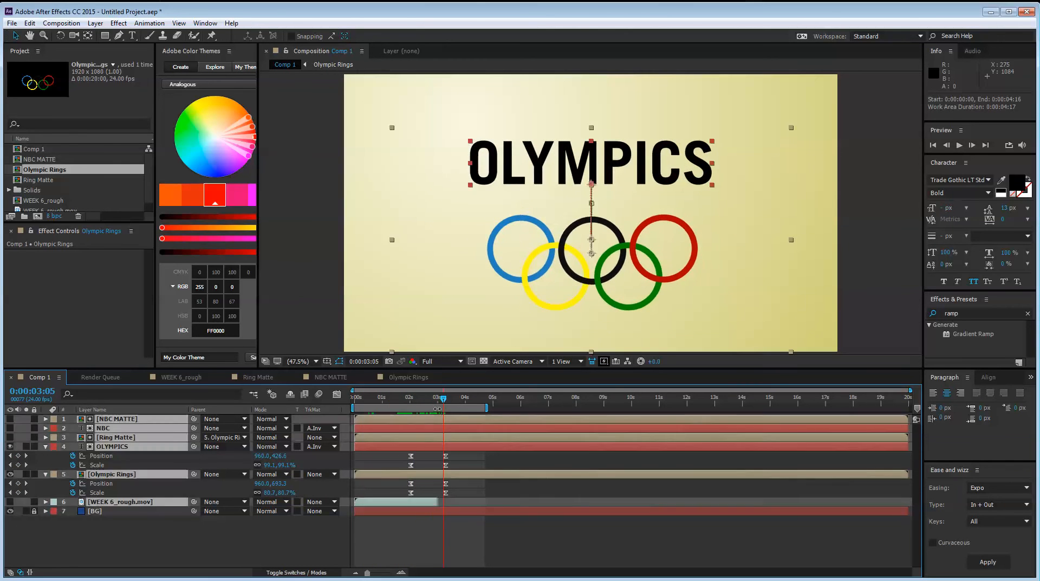
{"action": "key", "text": "u"}
{"action": "left_click", "coordinate": [230, 541]}
{"action": "key", "text": "space"}
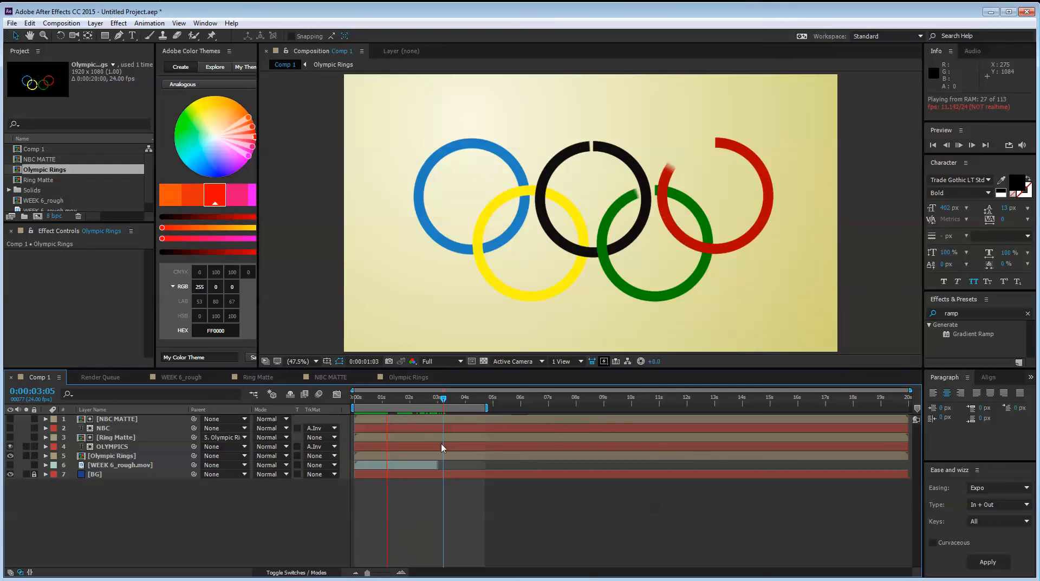
{"action": "left_click", "coordinate": [402, 400]}
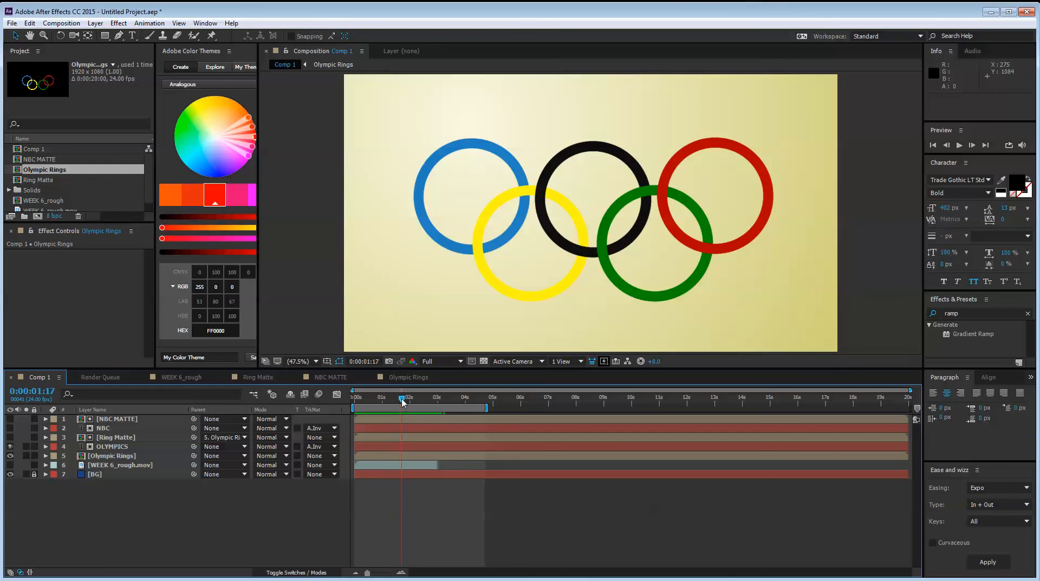
Examine how Ring Matte covers the rings and title by temporarily showing it at different times in the animation
{"action": "left_click", "coordinate": [108, 447]}
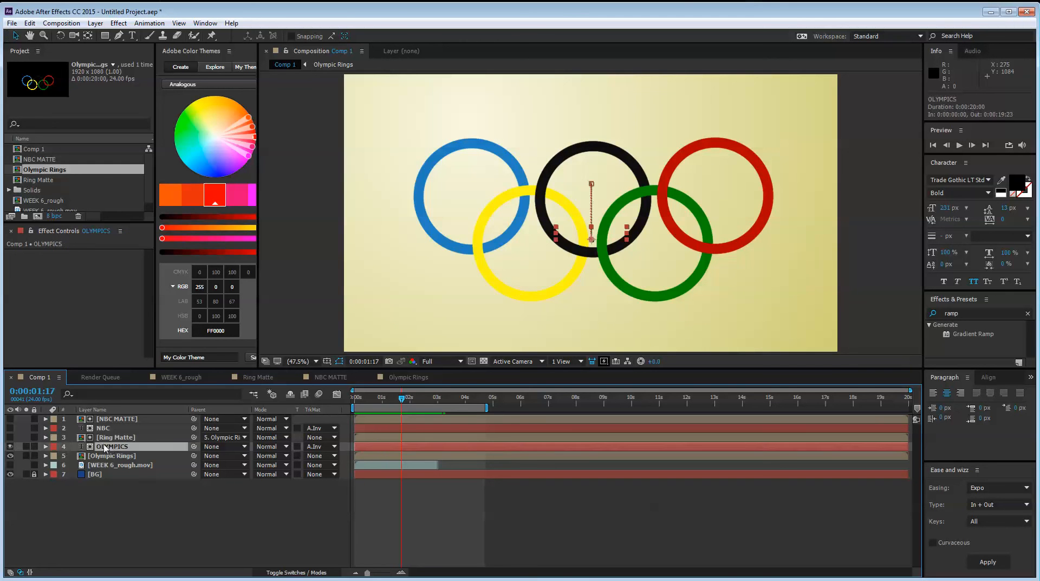
{"action": "left_click", "coordinate": [112, 439]}
{"action": "left_click", "coordinate": [9, 437]}
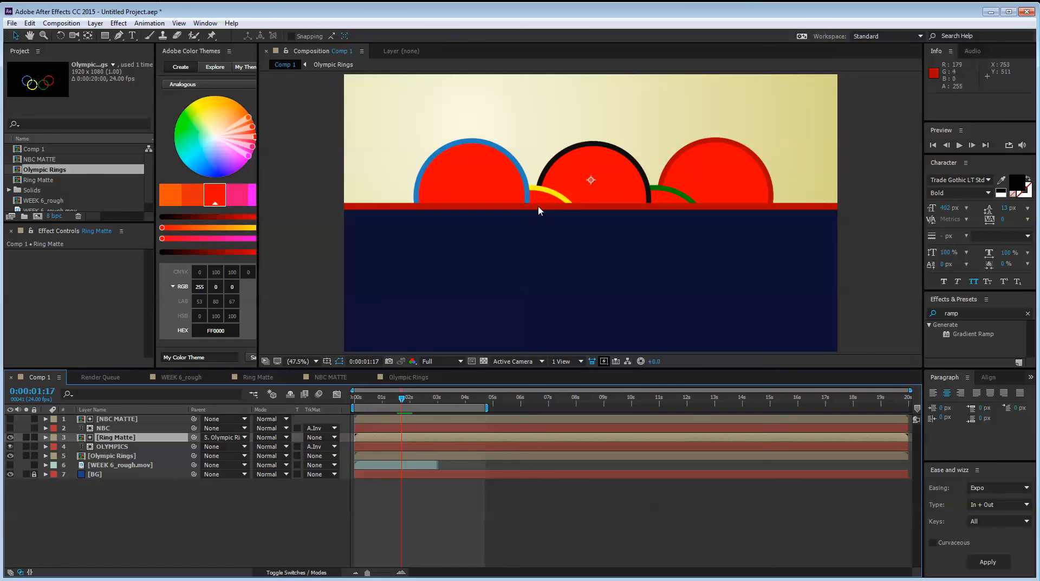
{"action": "left_click", "coordinate": [11, 437]}
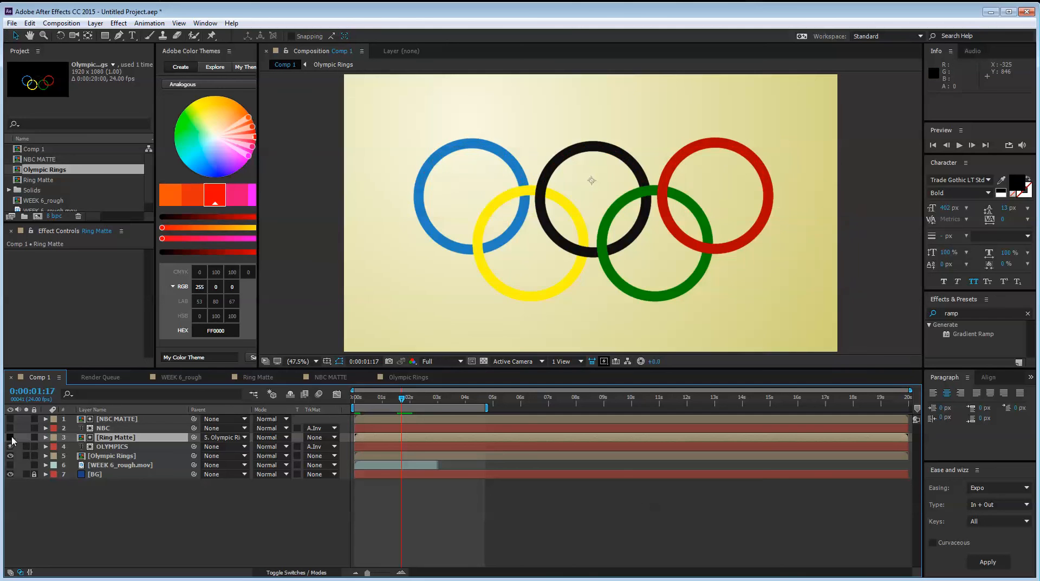
{"action": "left_click_drag", "start_coordinate": [403, 404], "coordinate": [460, 411]}
{"action": "left_click", "coordinate": [10, 437]}
{"action": "left_click", "coordinate": [10, 437]}
{"action": "left_click", "coordinate": [412, 400]}
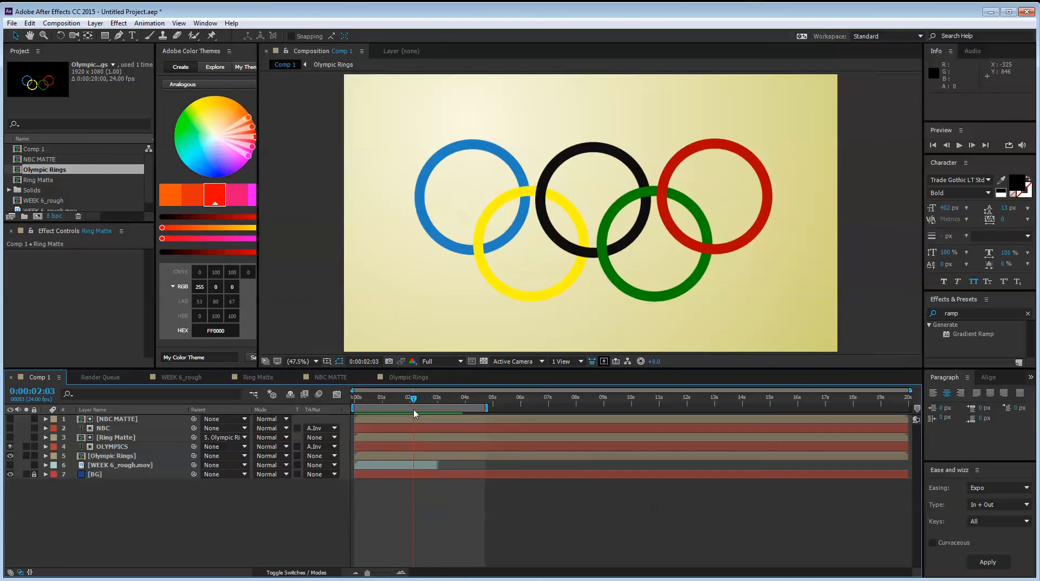